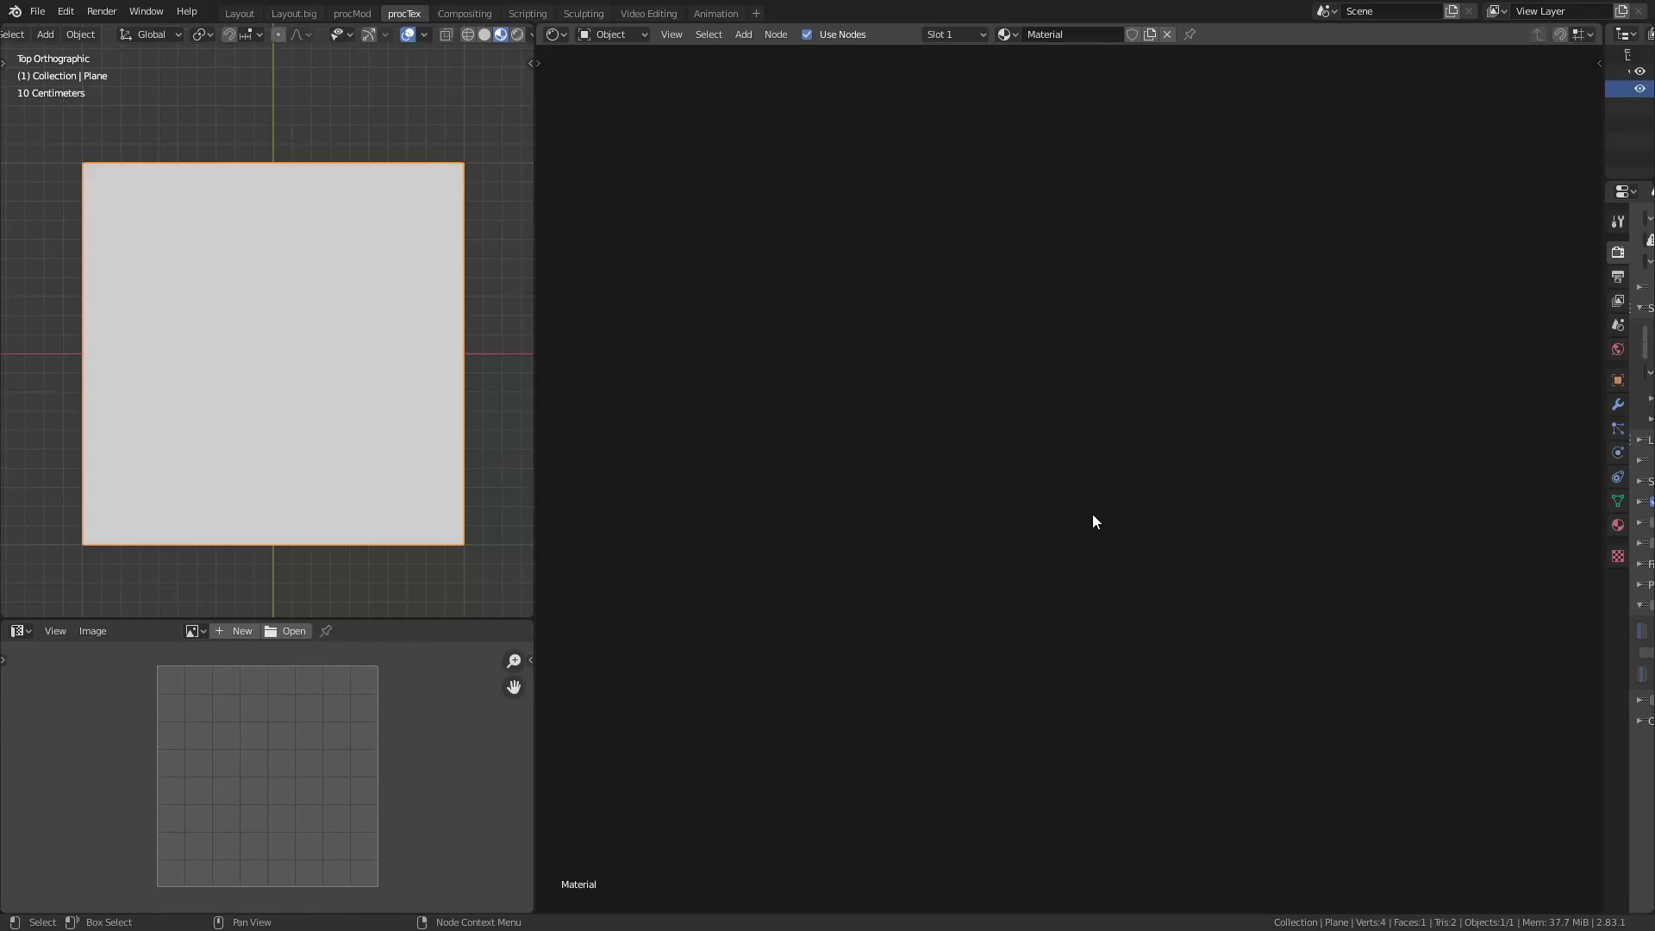
Add a Mix color node, inspect its blend-mode list, then select and delete every node
key("ctrl+v")
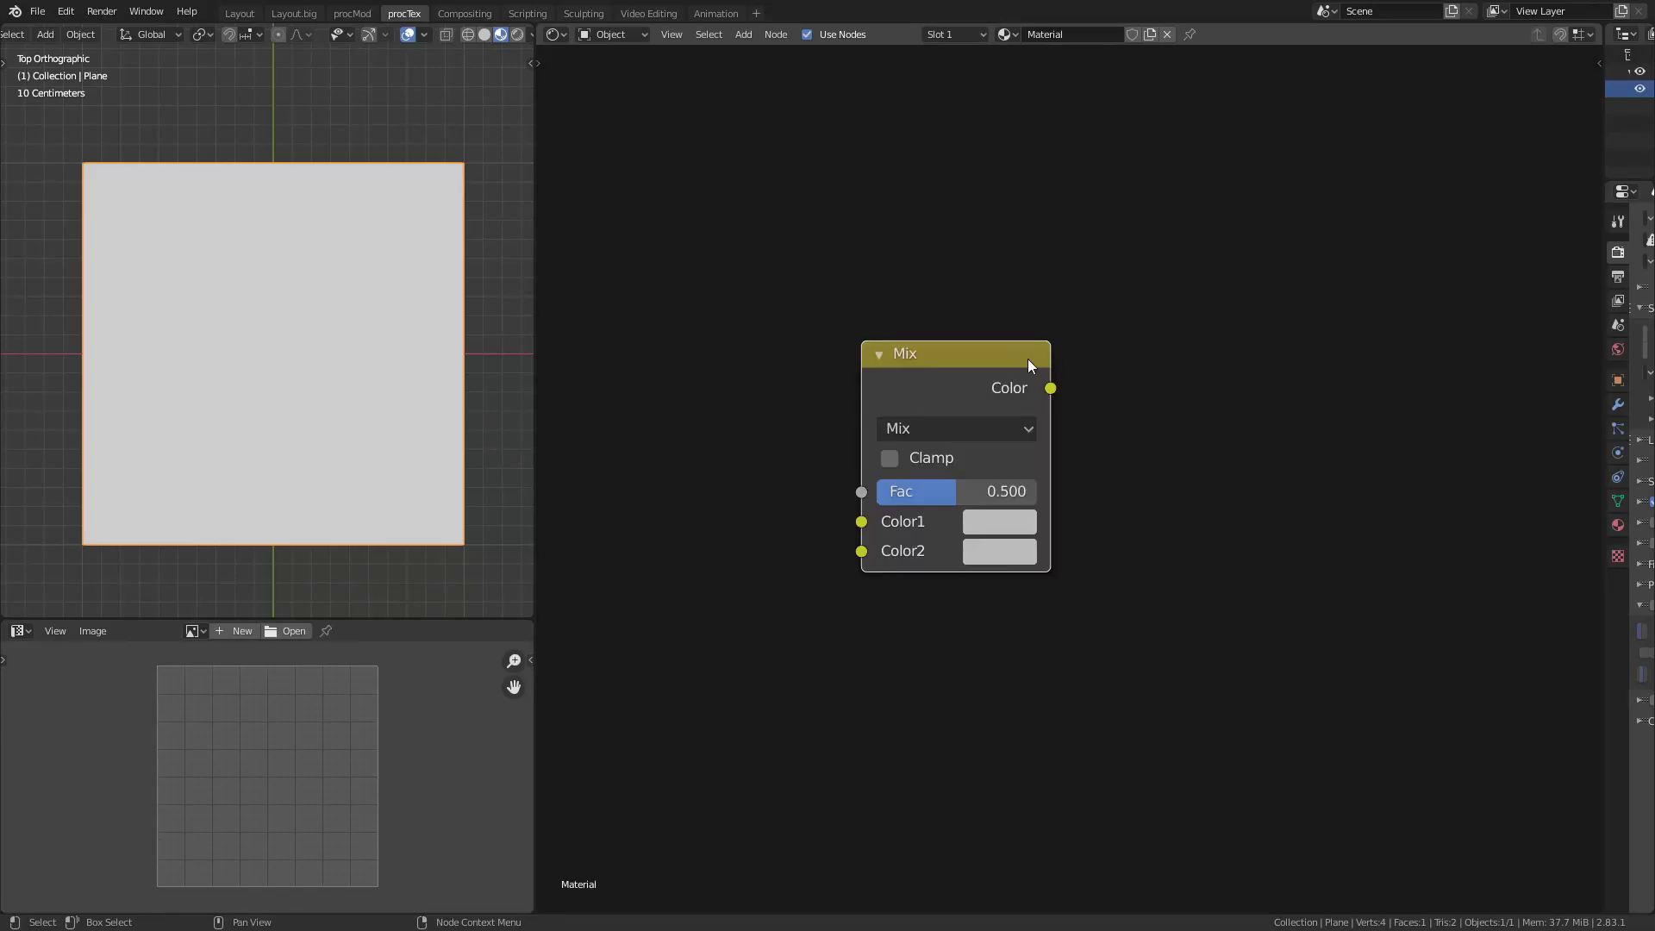
scroll(1046, 376, "up", 2)
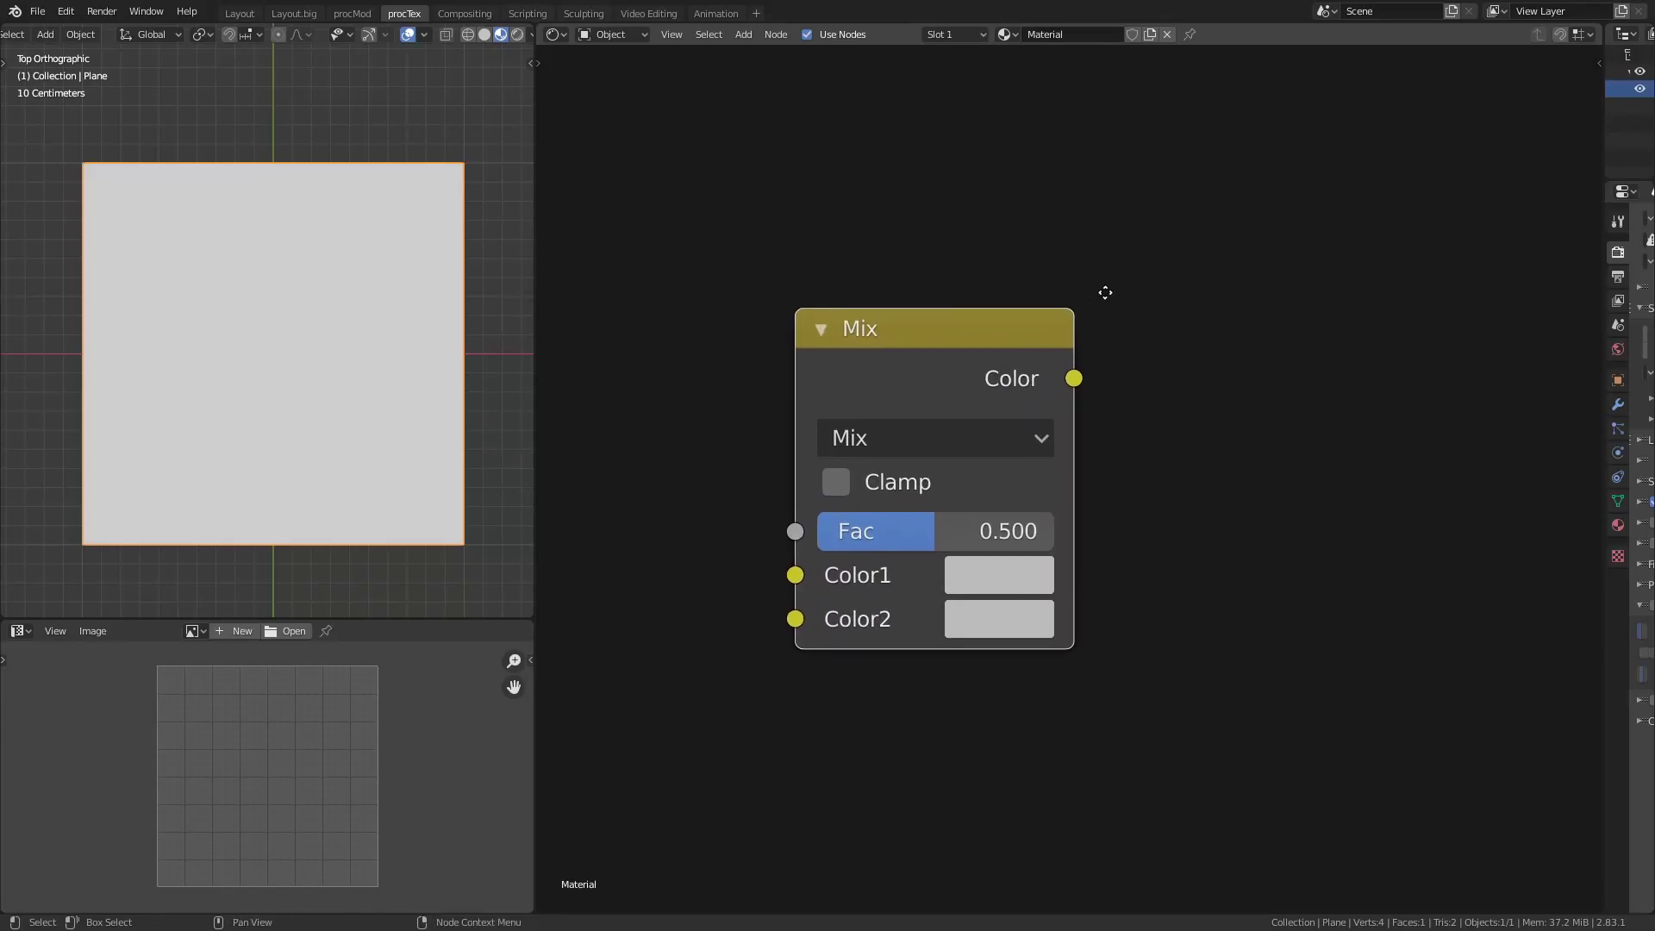
scroll(1099, 209, "down", 3)
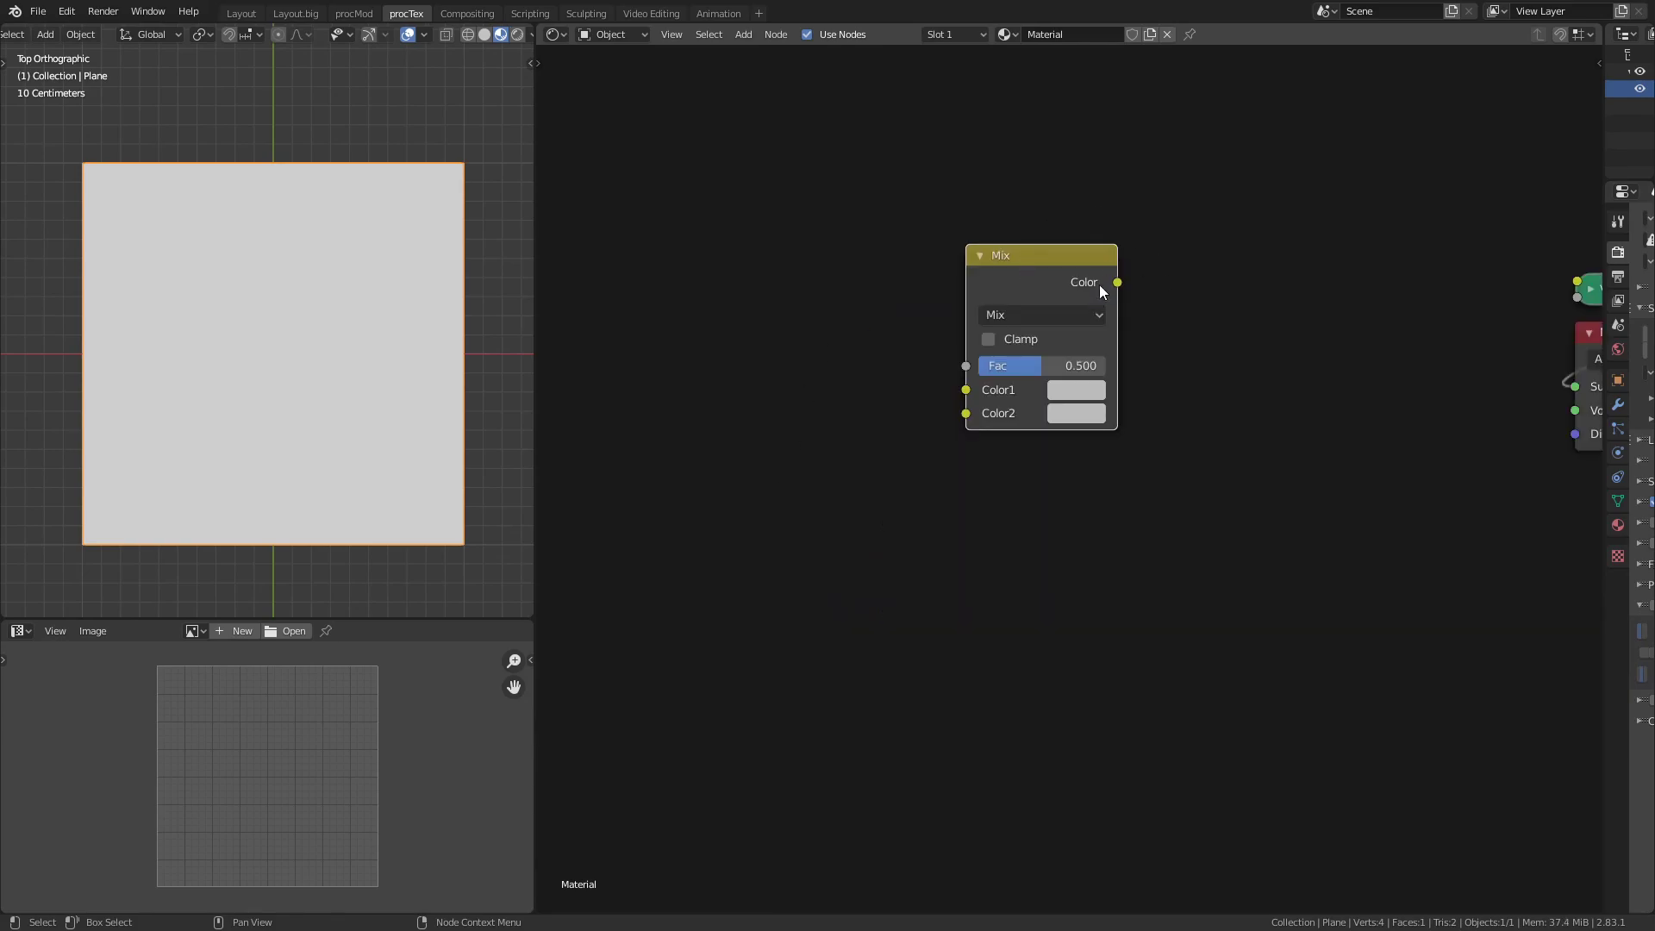
left_click(1100, 316)
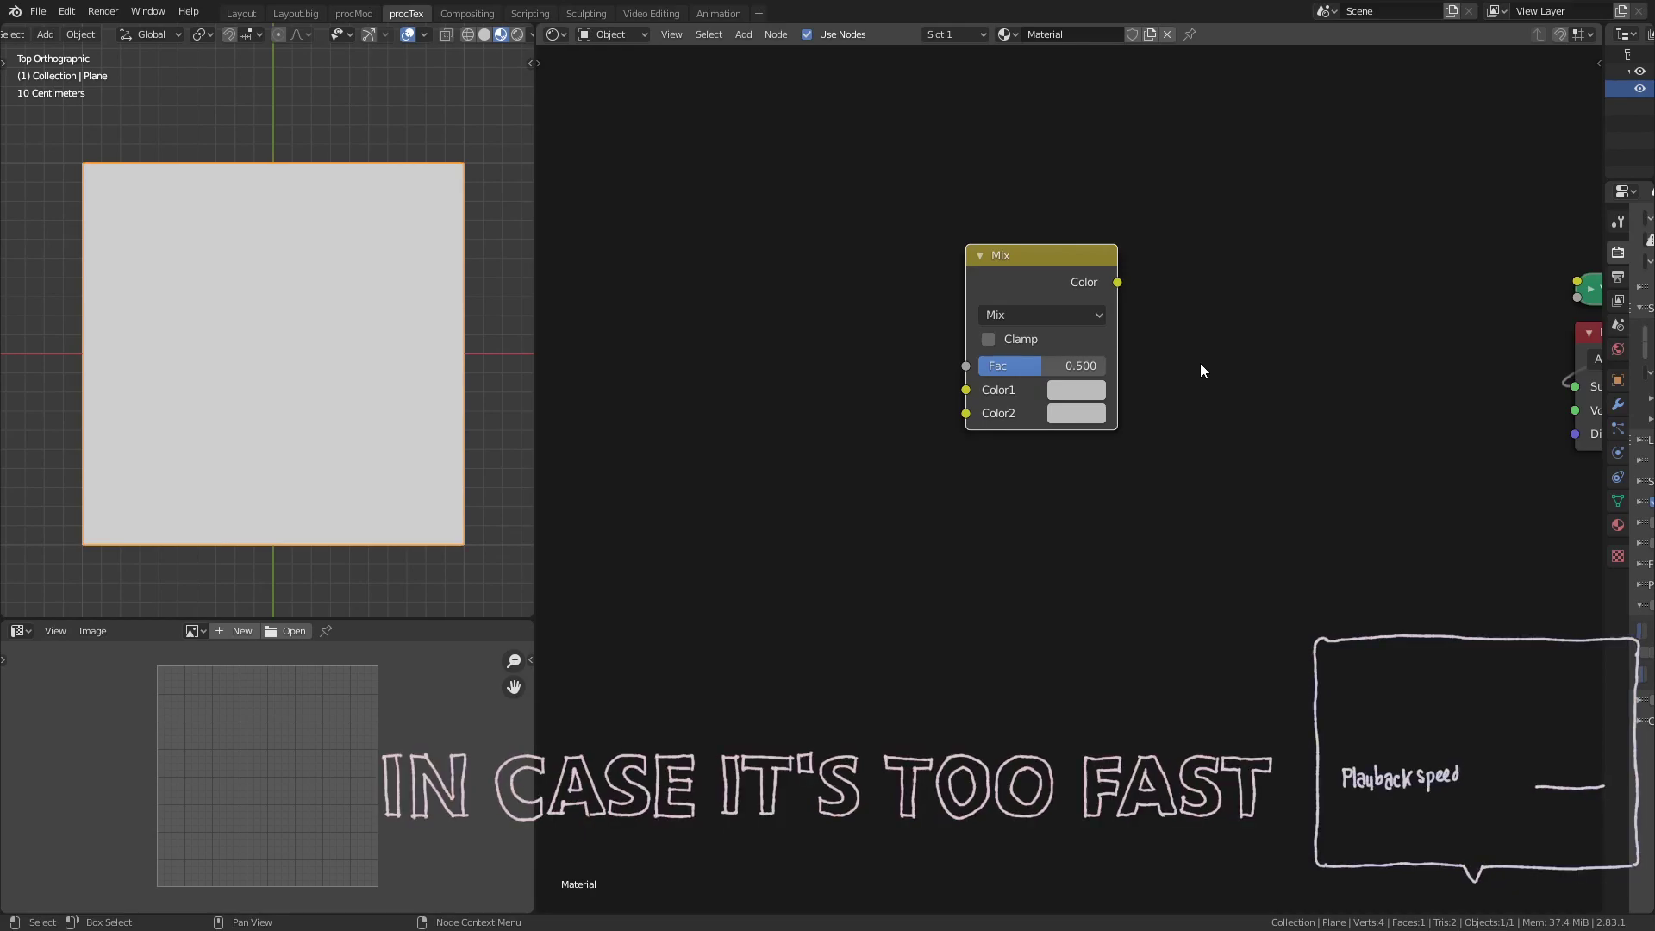
key("a")
key("x")
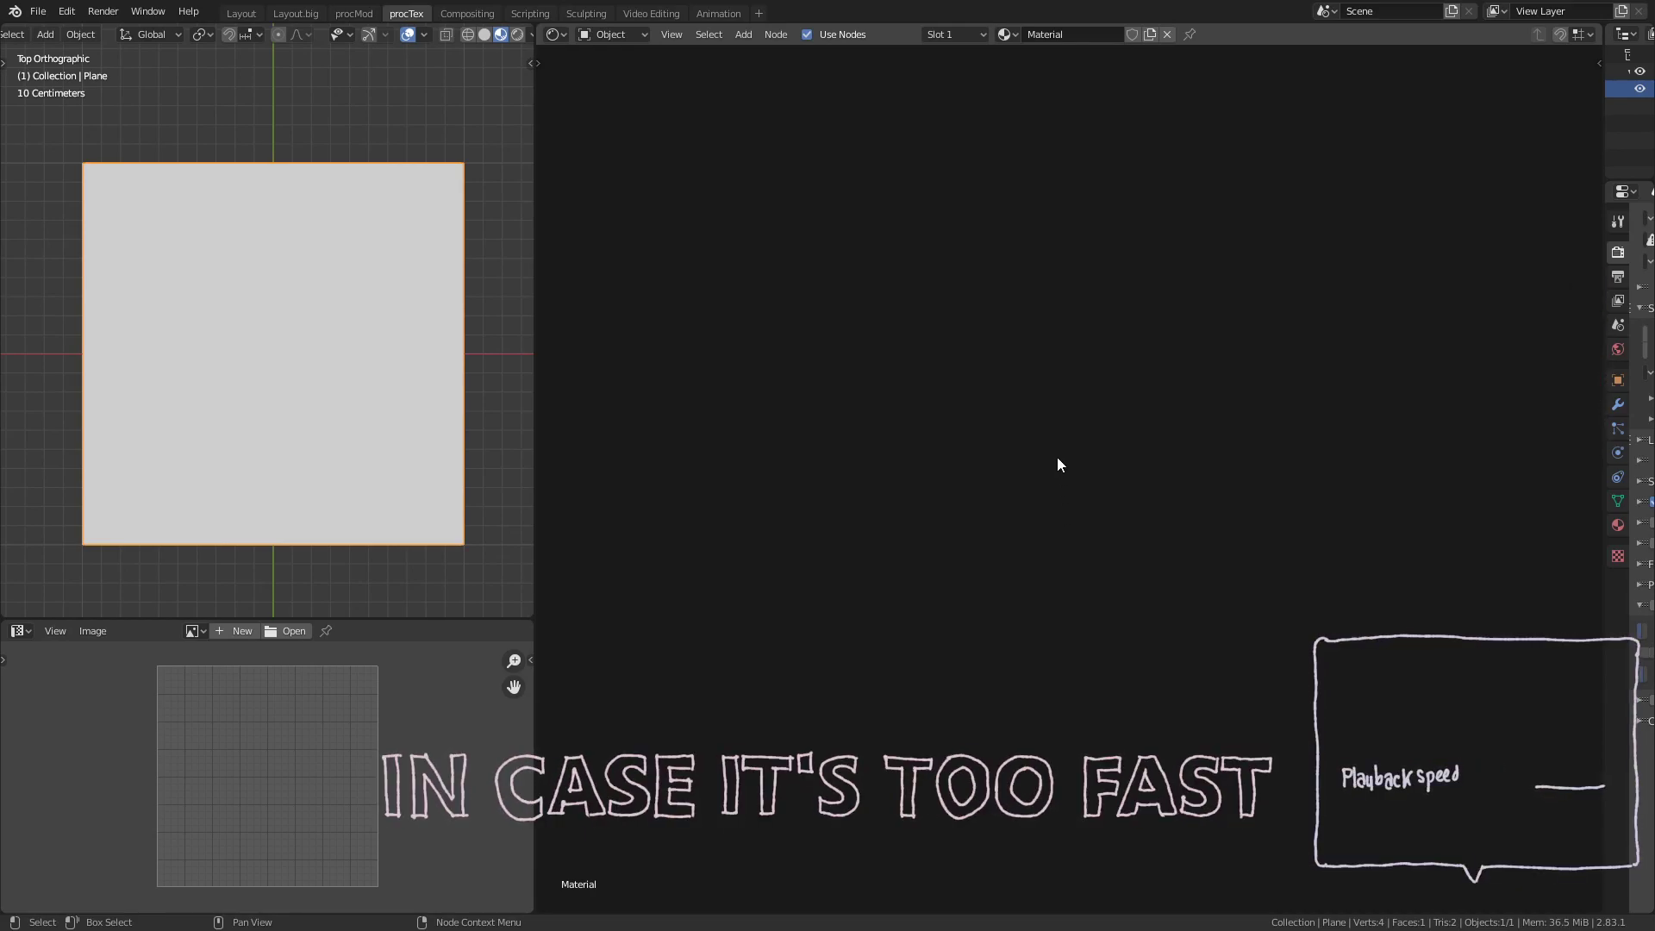
Add a Value node, a Combine RGB node below it, and a Combine XYZ node beneath
key("shift+a")
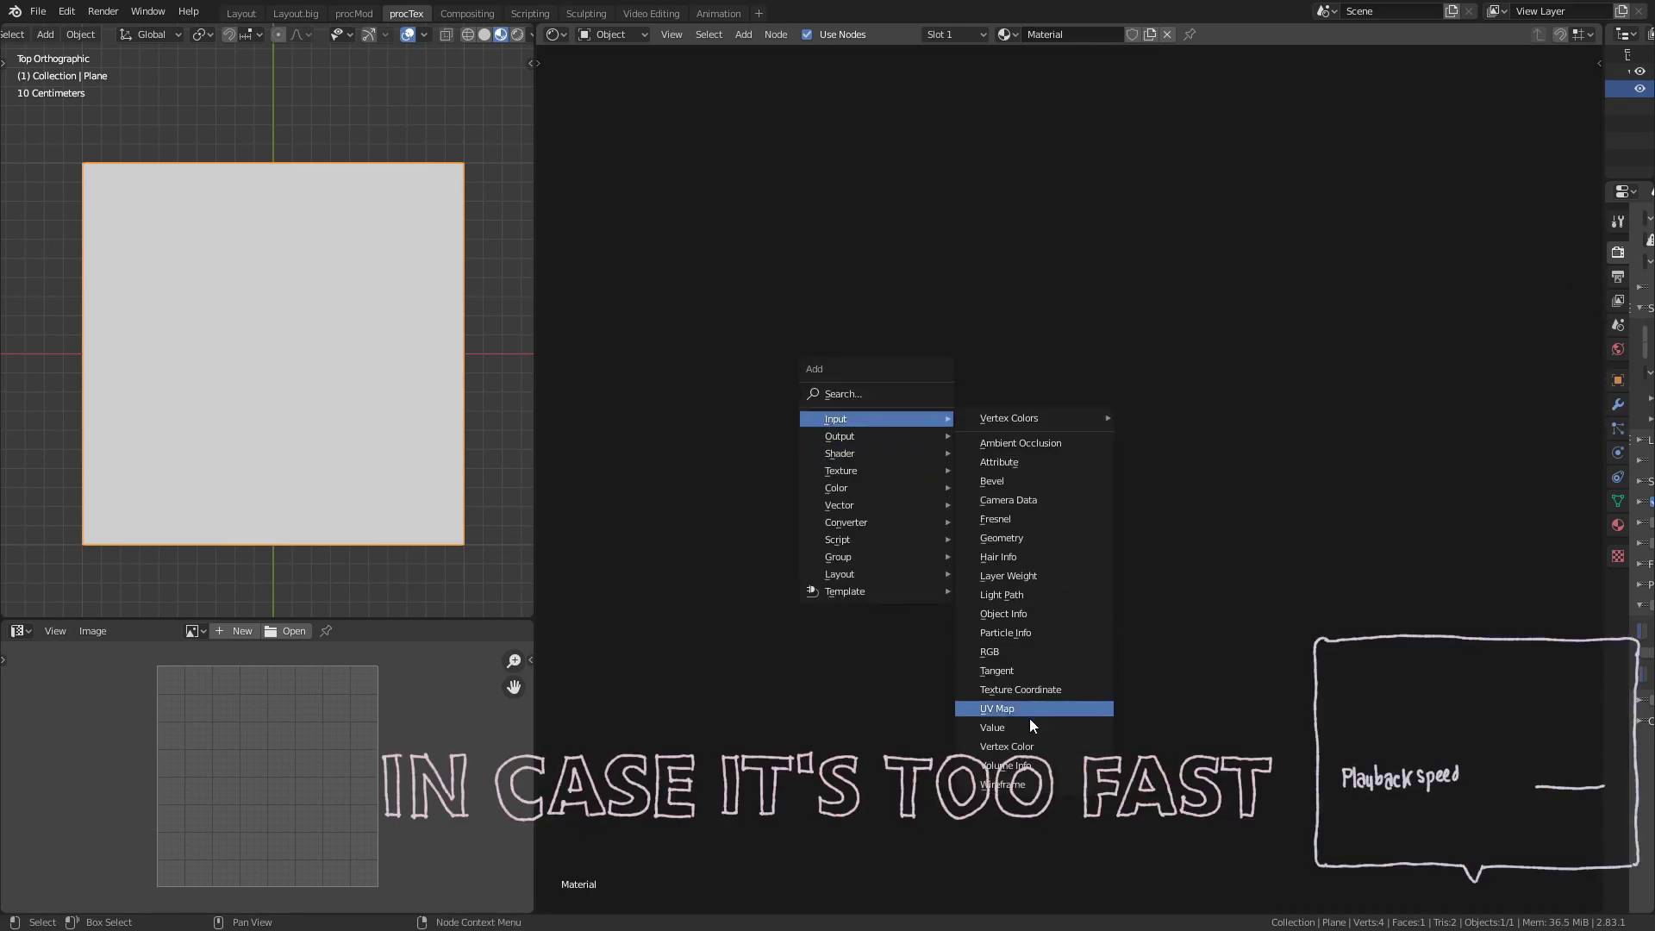
left_click(1029, 717)
left_click(948, 353)
key("shift+a")
left_click(1113, 535)
left_click(850, 362)
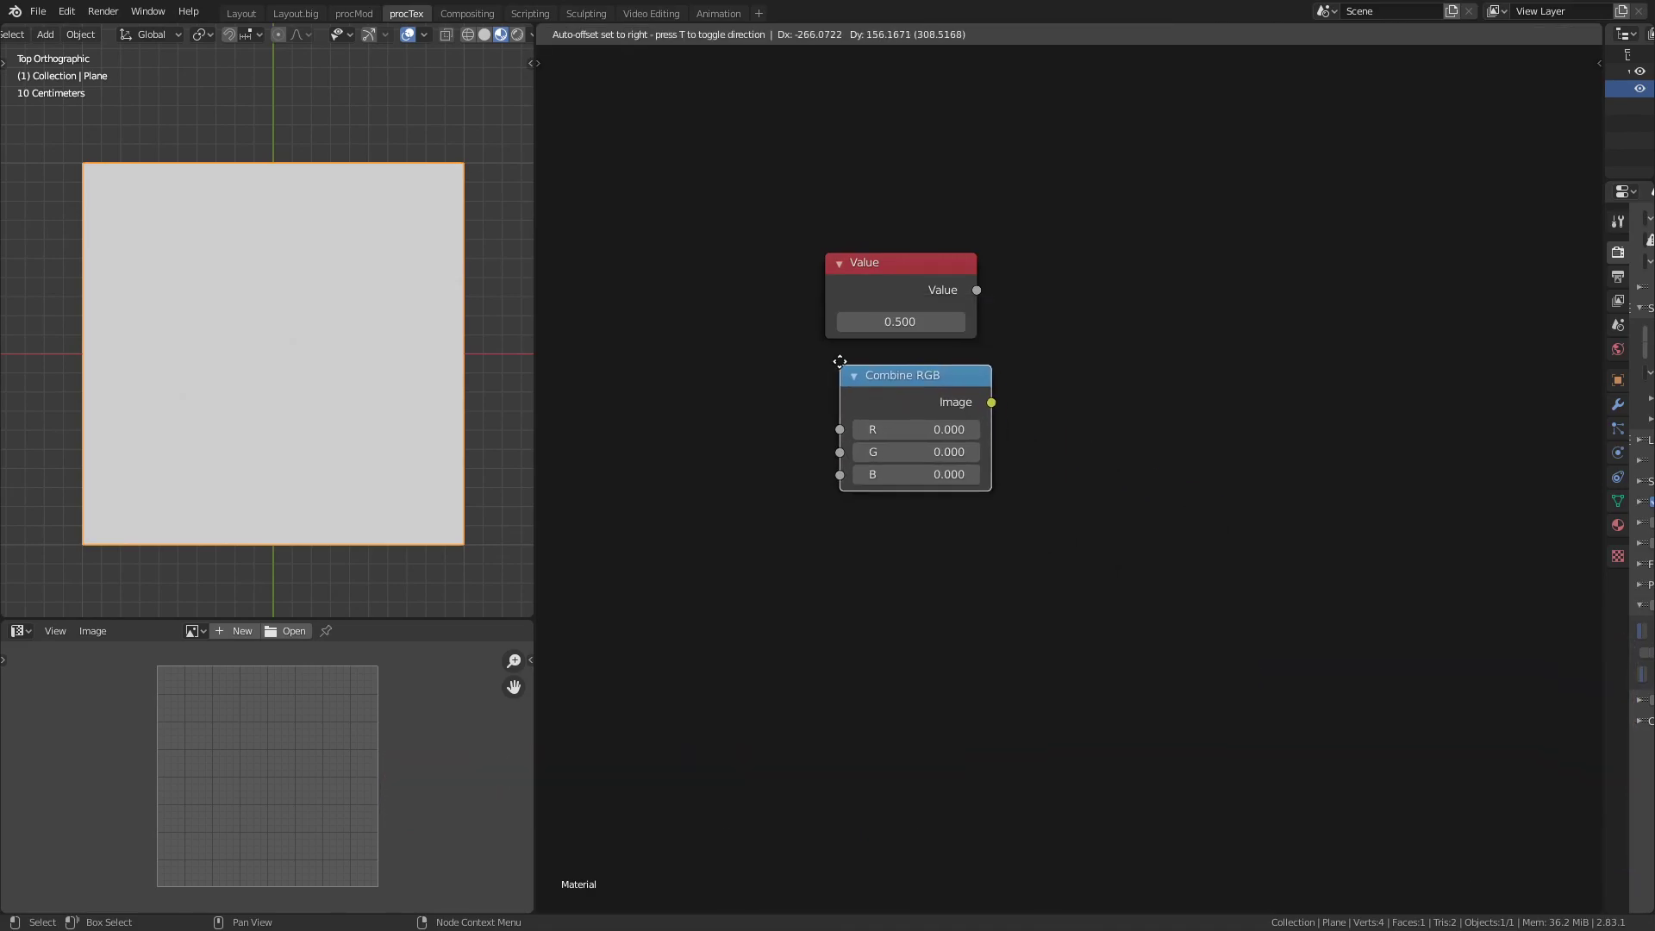
key("shift+a")
left_click(1074, 635)
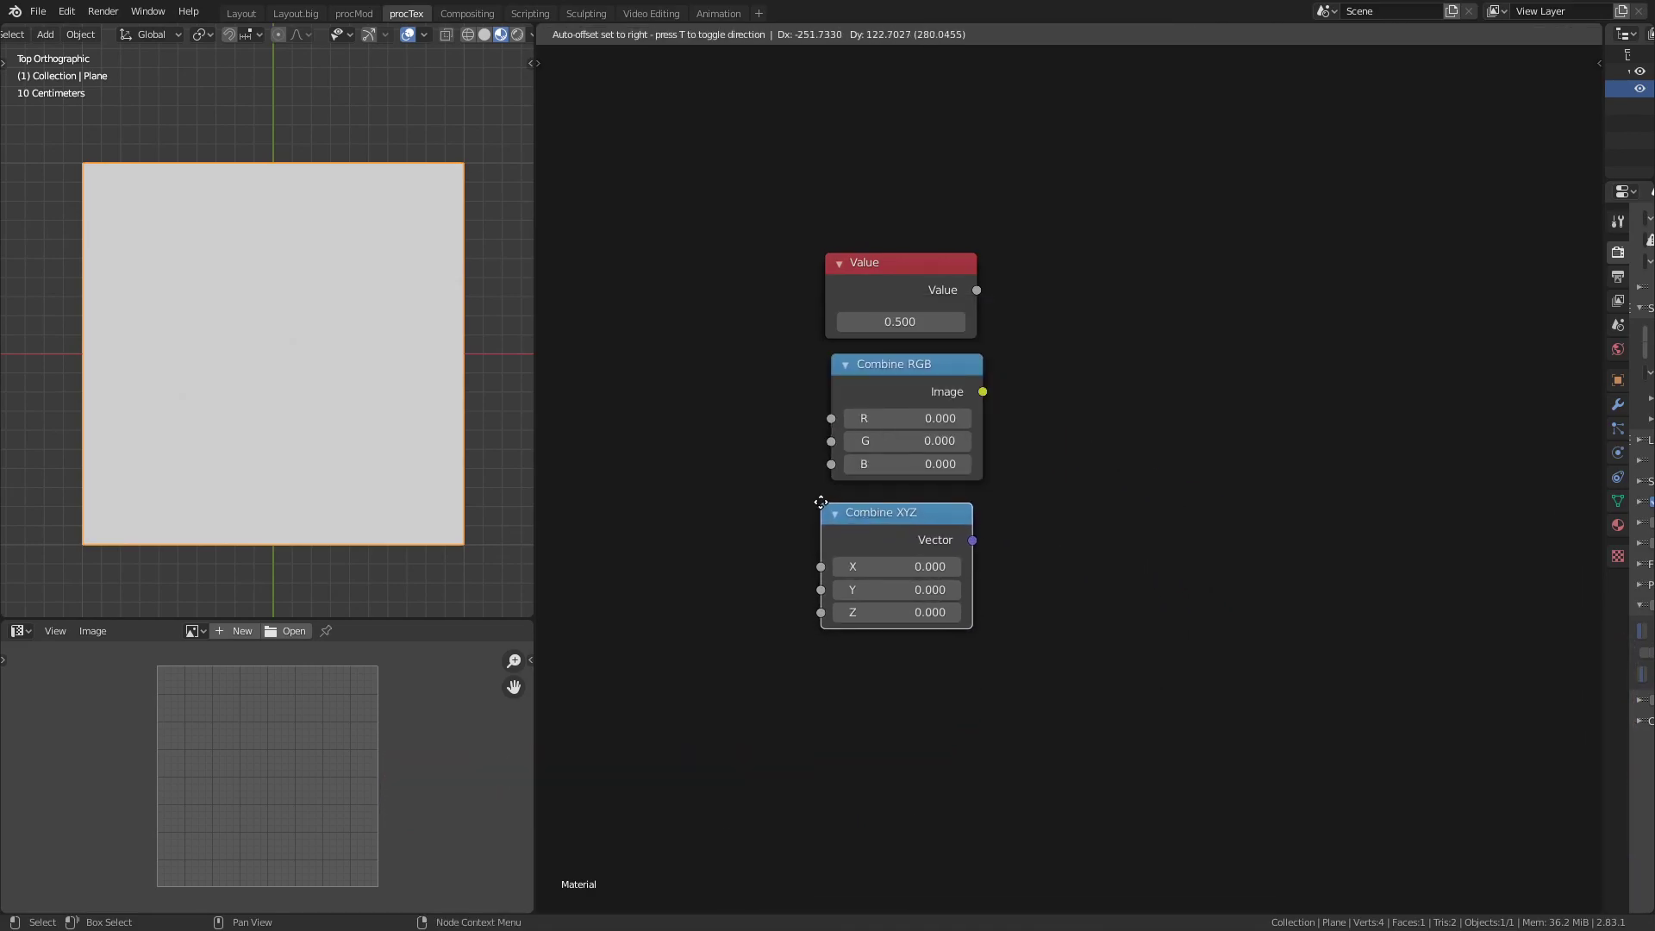
left_click(832, 512)
Try links from the Value, Combine RGB and Combine XYZ outputs, leaving B at 0.000
left_click_drag(977, 290, 1058, 239)
left_click_drag(983, 391, 1027, 365)
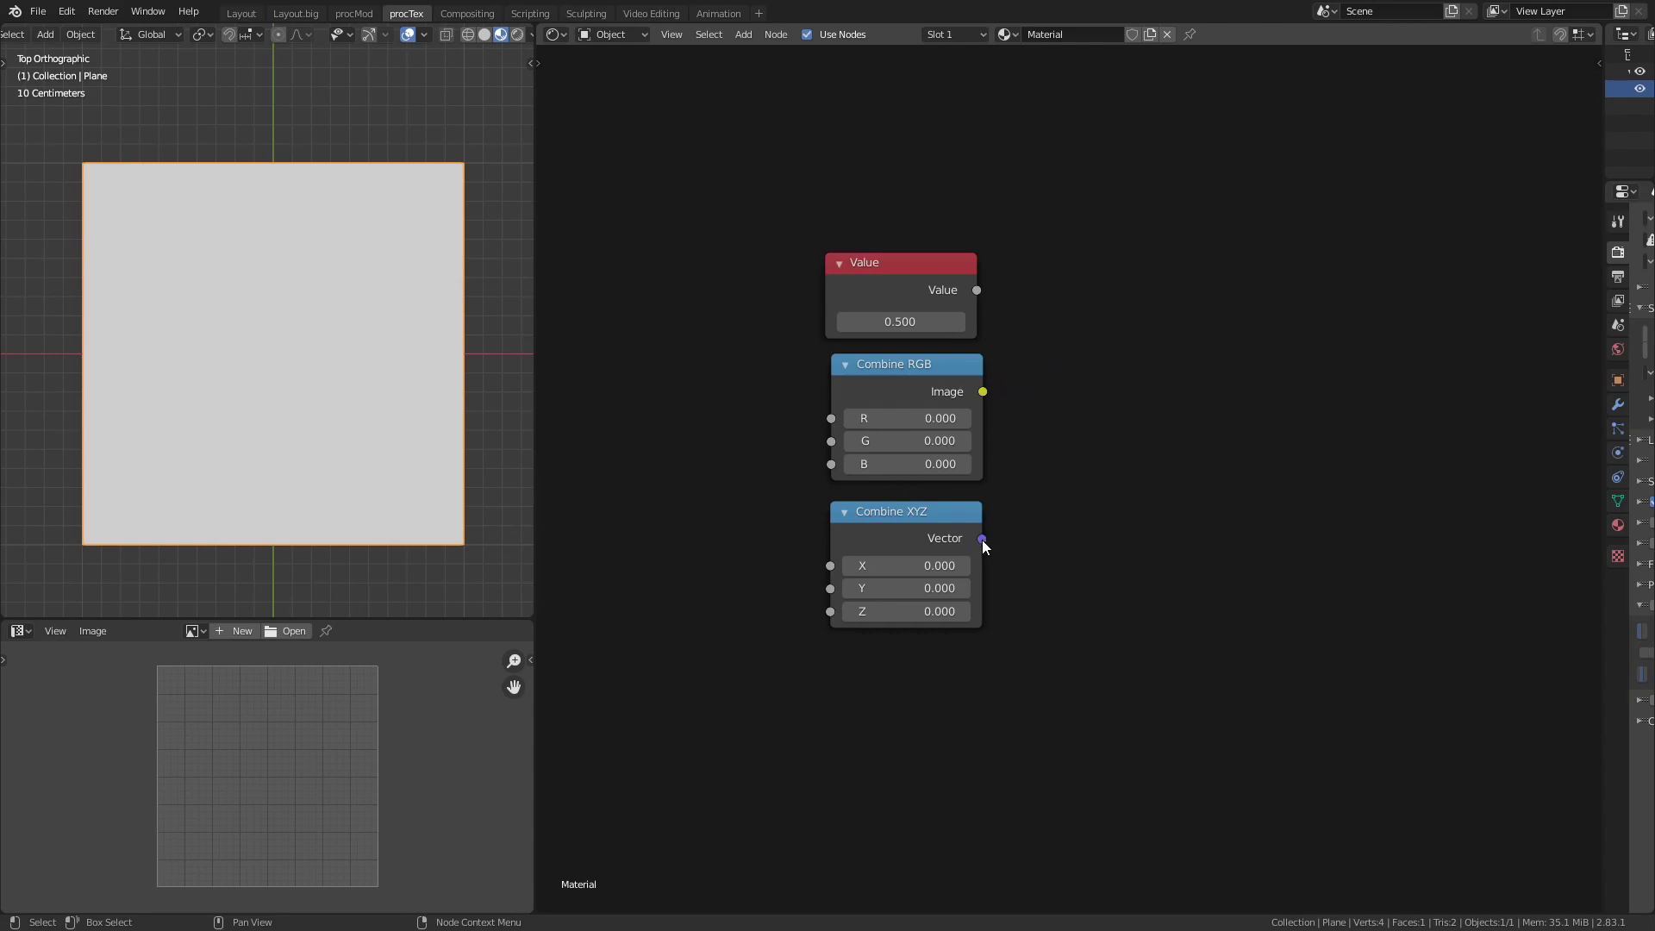
left_click_drag(982, 539, 1124, 470)
left_click_drag(976, 289, 1175, 250)
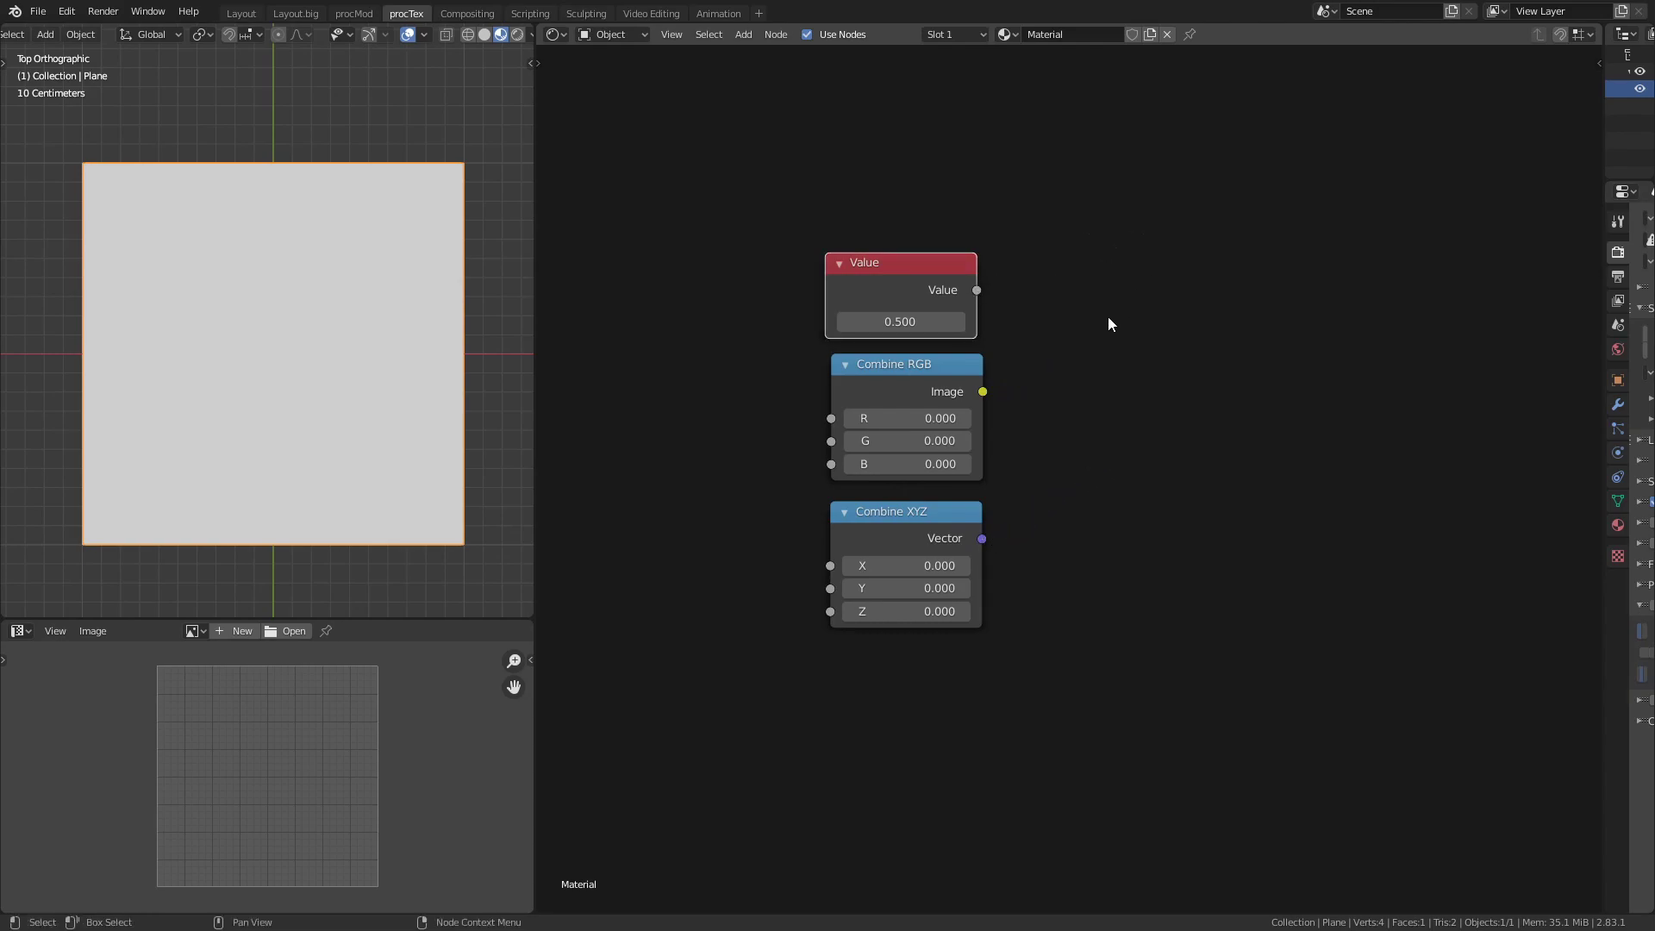
mouse_move(982, 392)
left_mouse_down()
mouse_move(1145, 339)
mouse_move(1147, 379)
left_mouse_up()
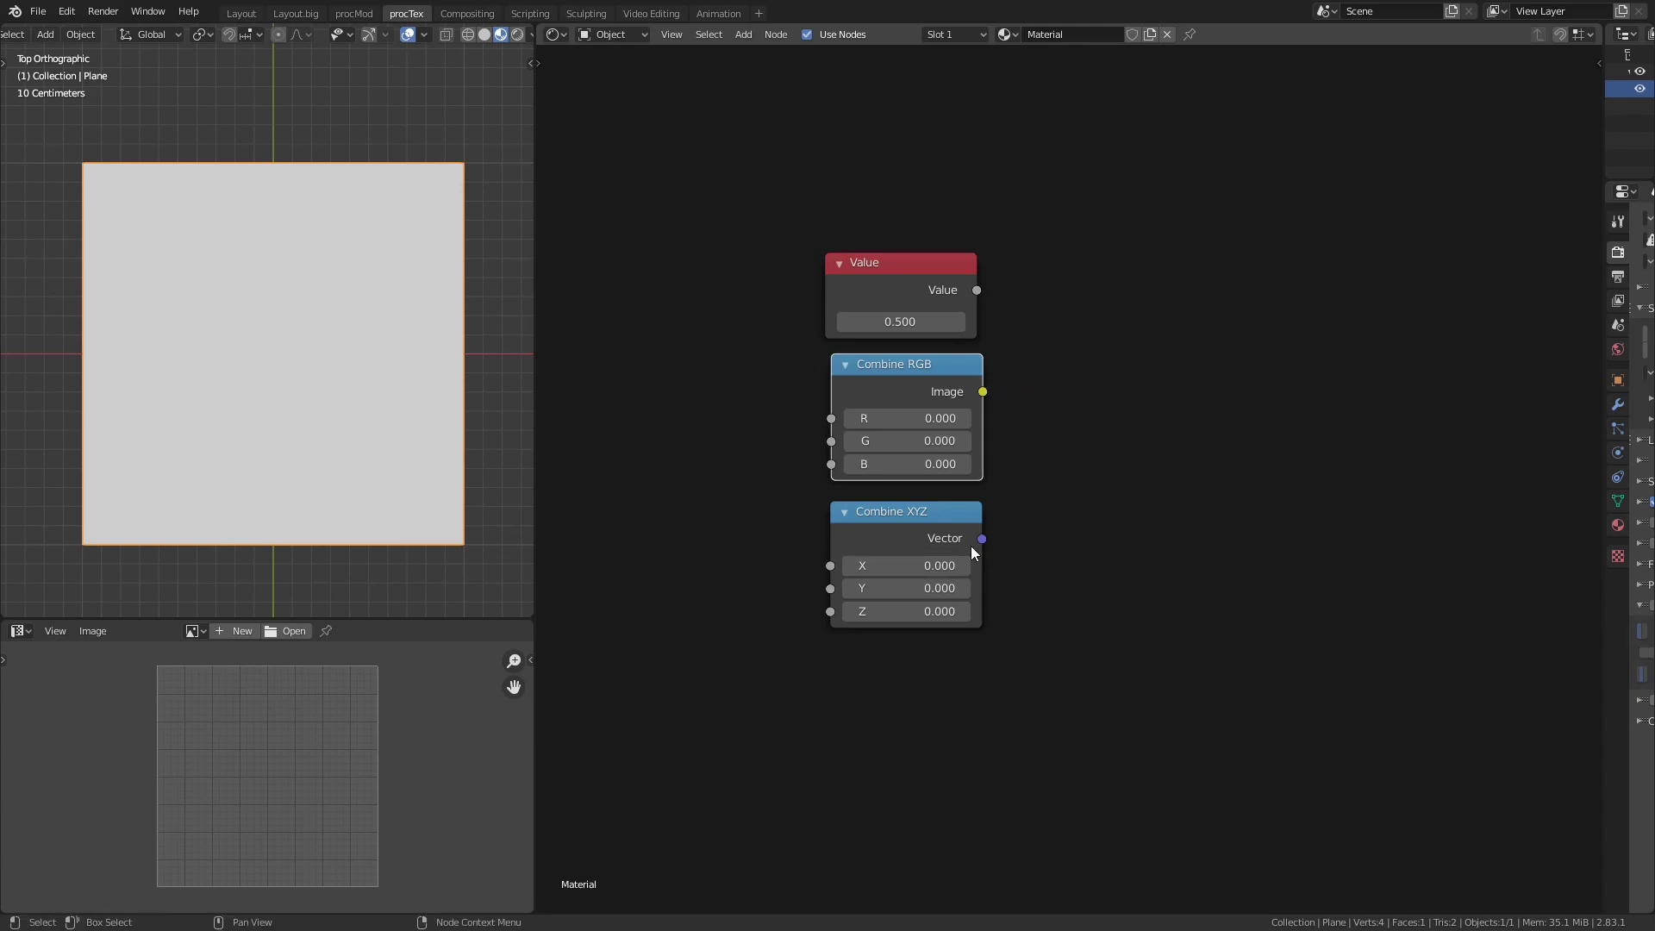
left_click_drag(982, 539, 1126, 466)
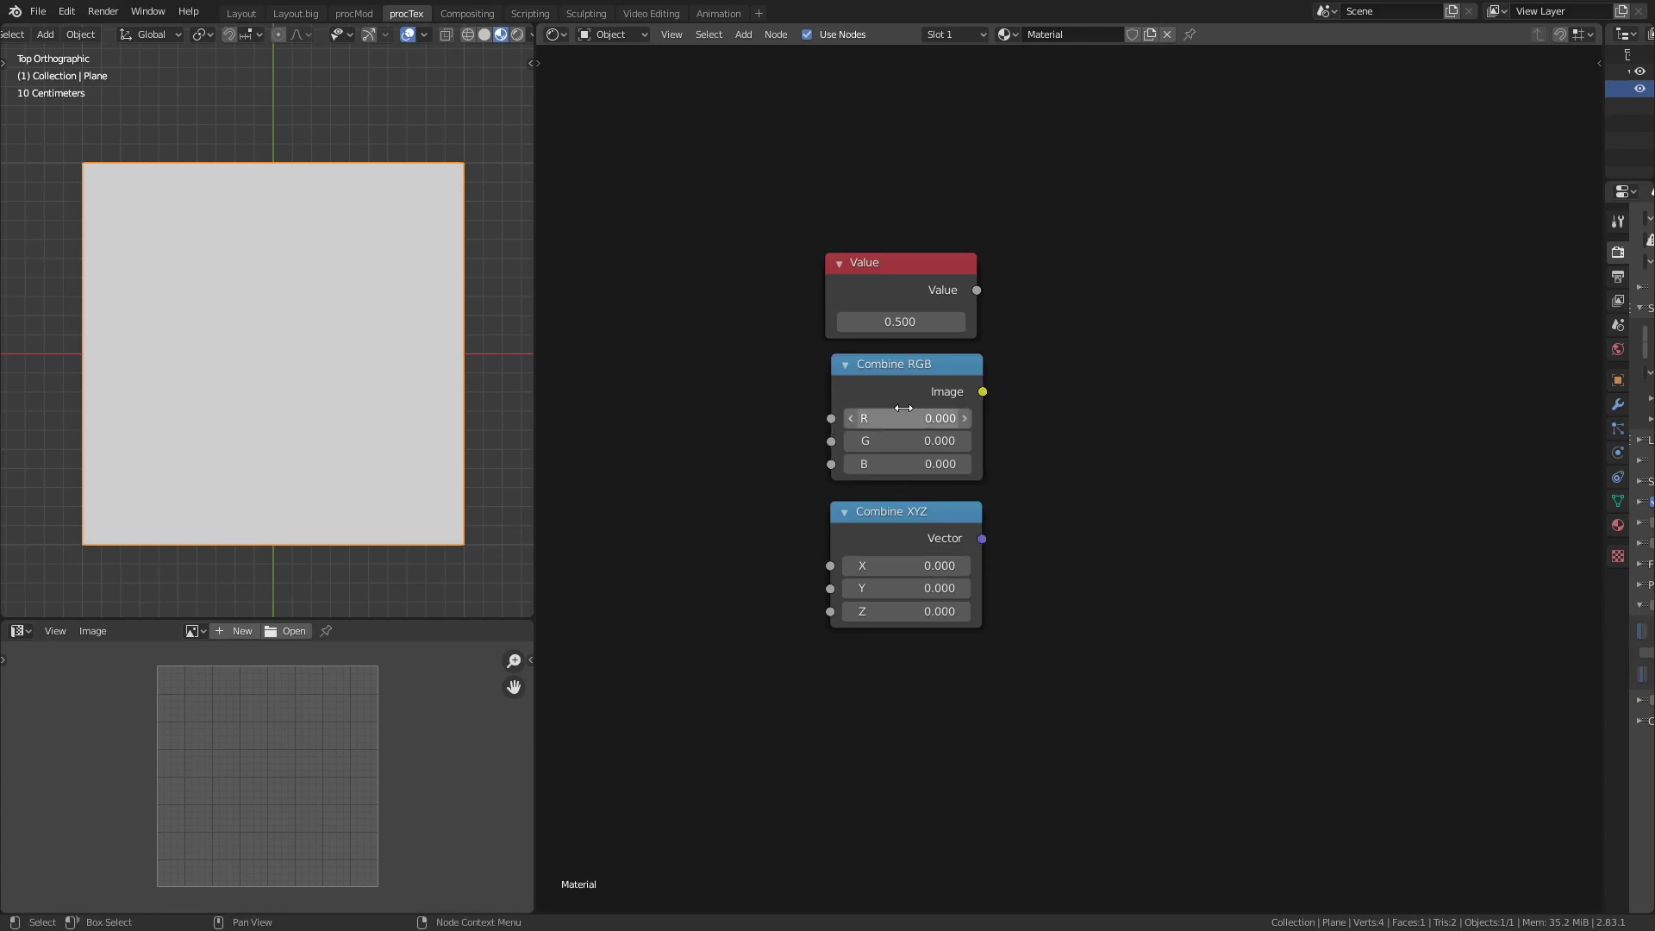
left_click(905, 464)
key("Return")
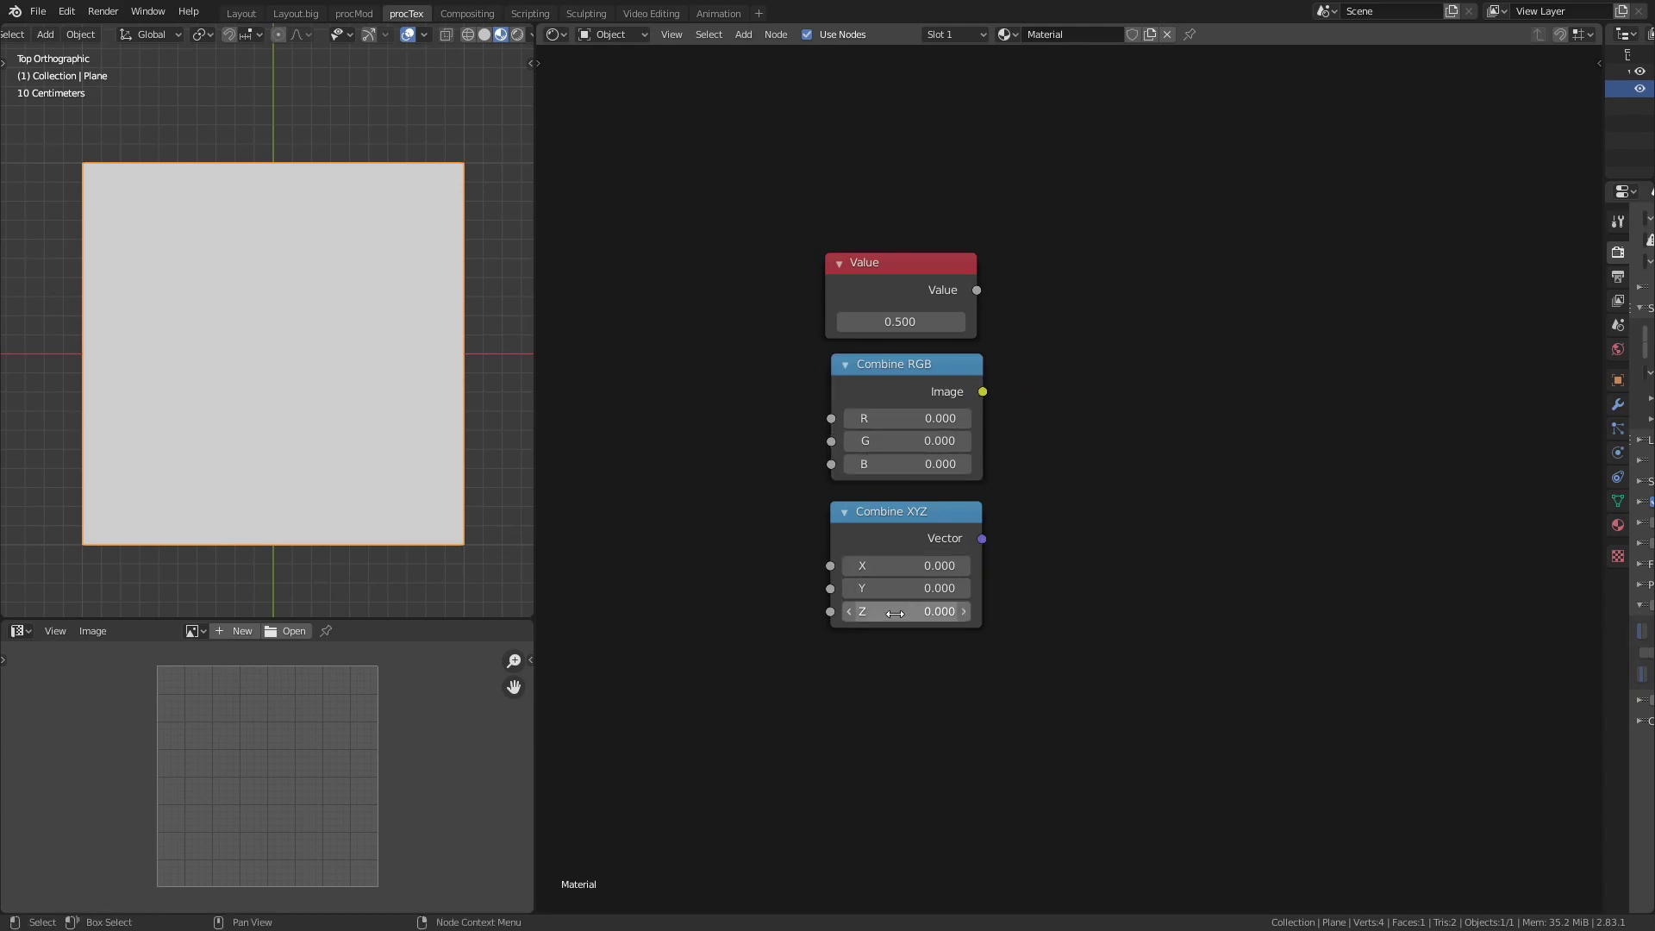
left_click_drag(990, 538, 1088, 350)
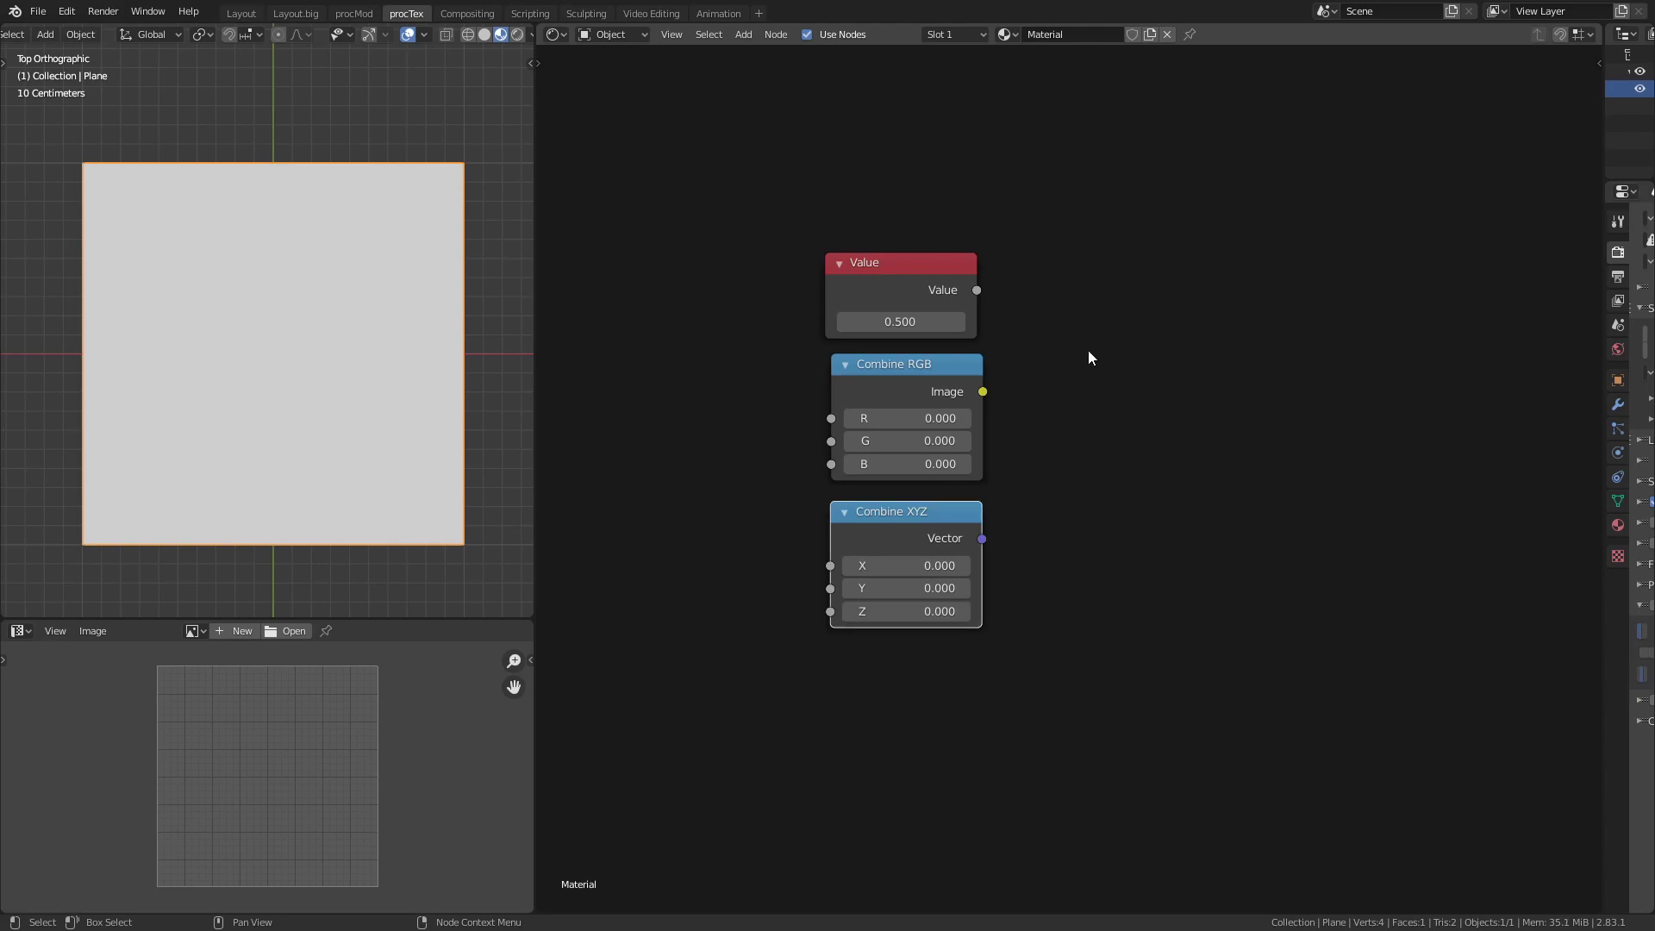
Rearrange the nodes and connect the 0.500 Value output to Combine RGB's R, G and B
mouse_move(810, 653)
left_mouse_down()
mouse_move(1090, 345)
mouse_move(1003, 350)
left_mouse_up()
mouse_move(905, 263)
left_mouse_down()
mouse_move(1040, 231)
mouse_move(1071, 308)
left_mouse_up()
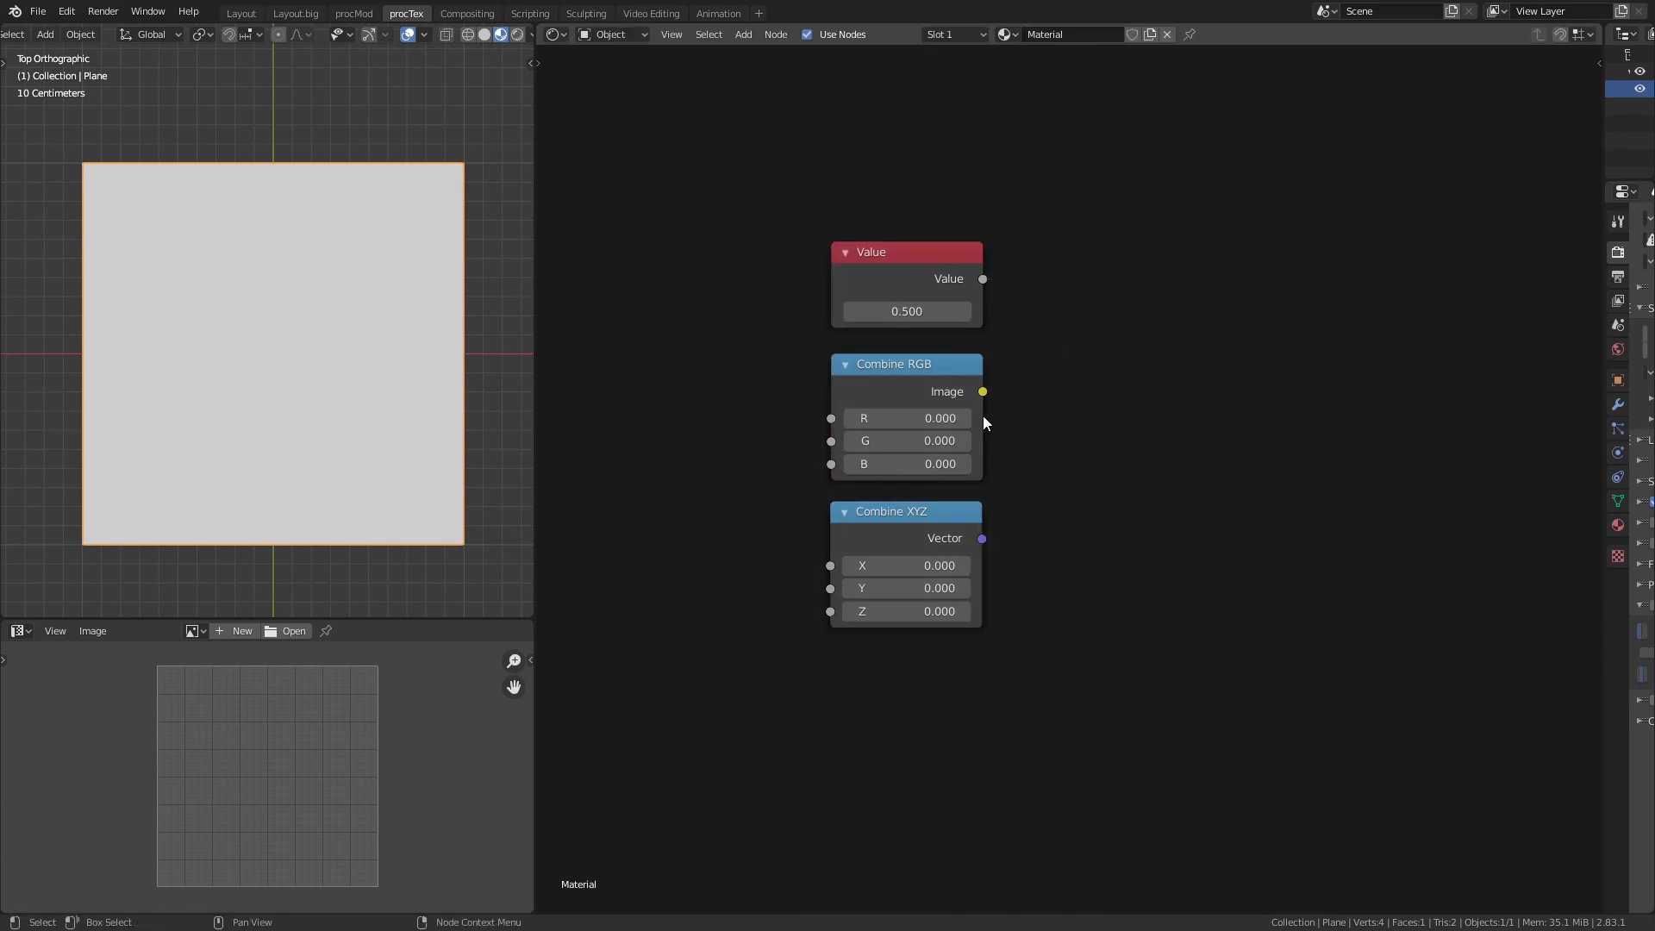
left_click_drag(983, 392, 1095, 379)
left_click_drag(982, 539, 1136, 489)
left_click_drag(983, 279, 1146, 220)
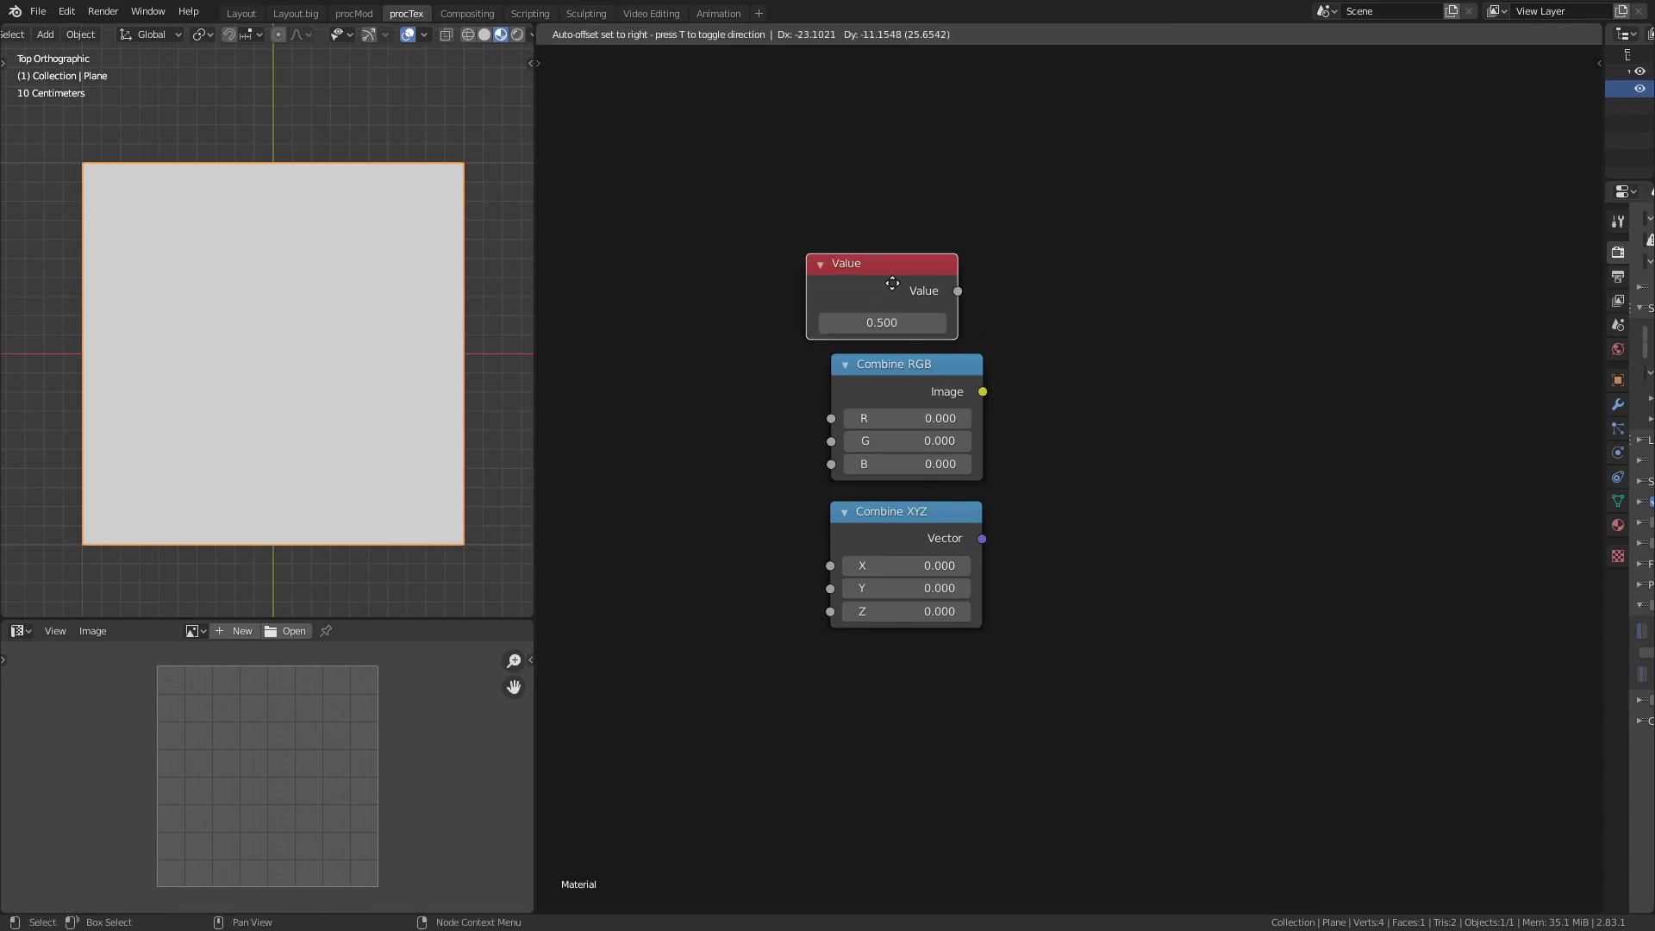
mouse_move(905, 251)
left_mouse_down()
mouse_move(626, 420)
mouse_move(845, 469)
left_mouse_up()
left_click_drag(1101, 427, 1253, 296)
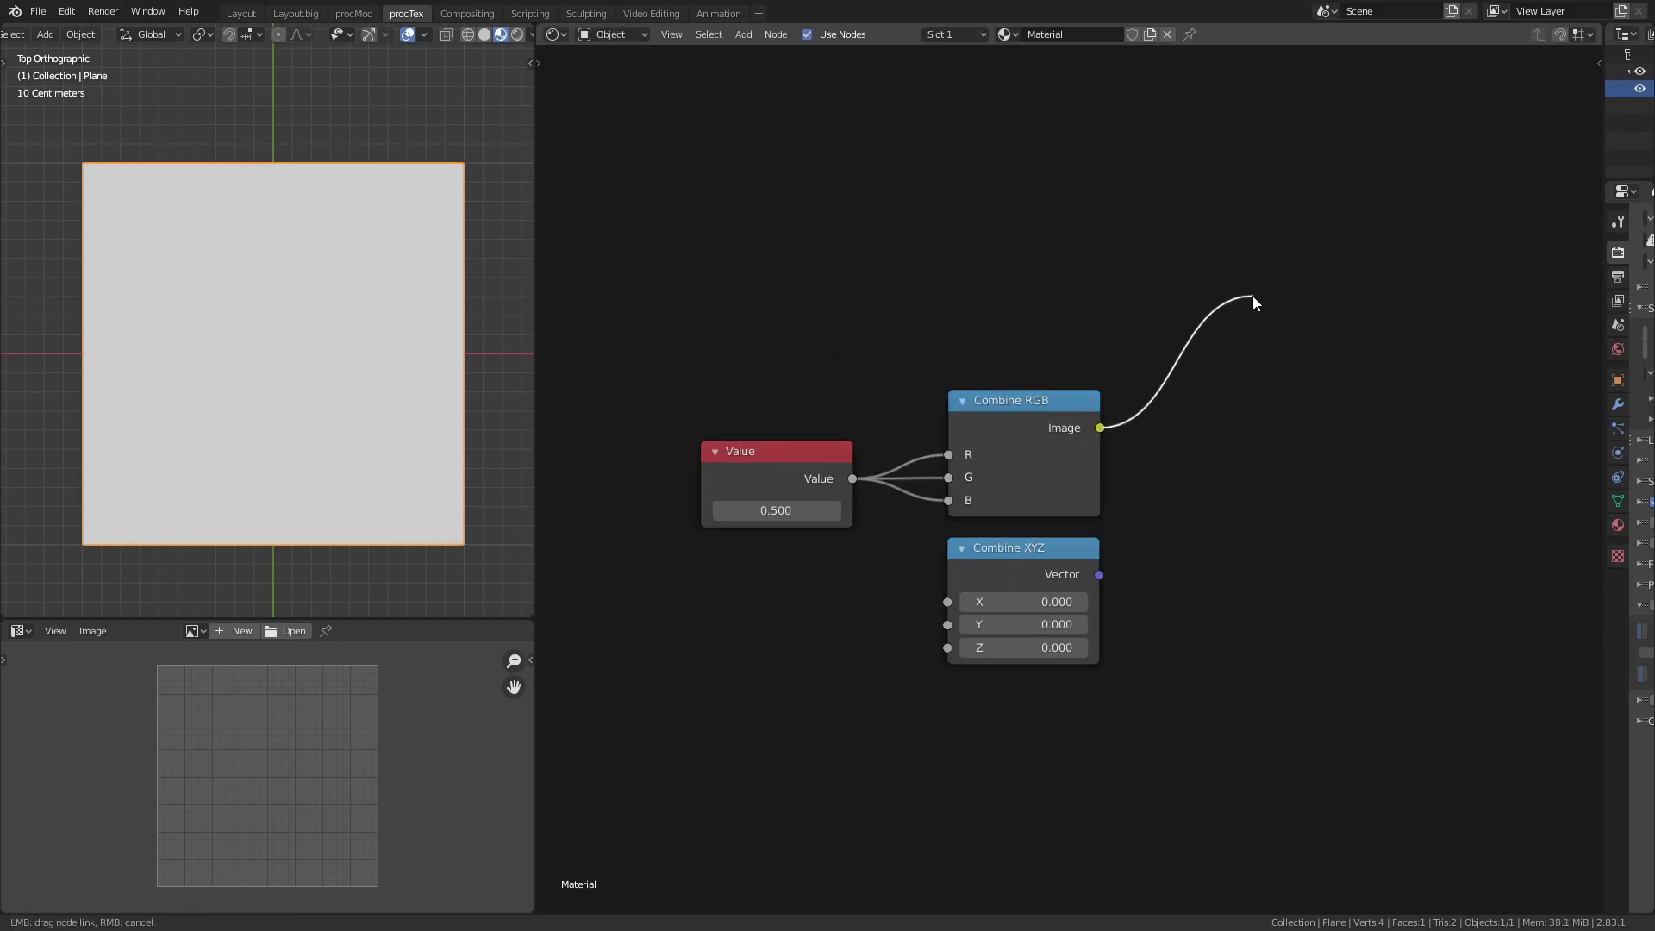
mouse_move(1099, 574)
left_mouse_down()
mouse_move(1207, 519)
mouse_move(1178, 464)
left_mouse_up()
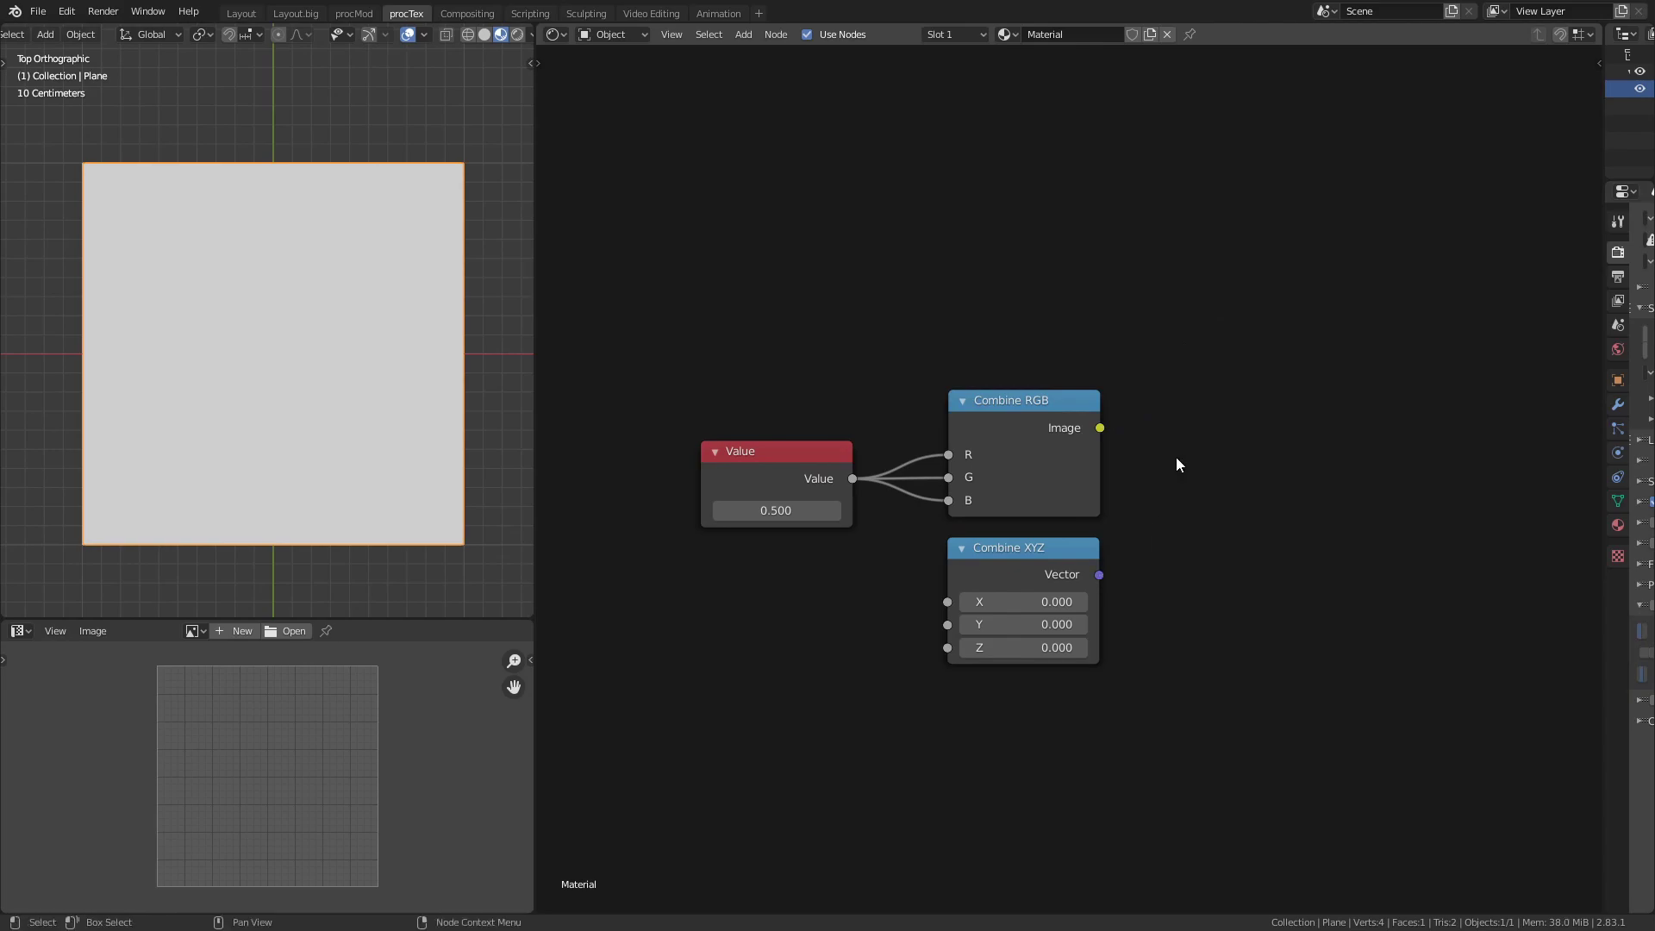
left_click(1034, 456)
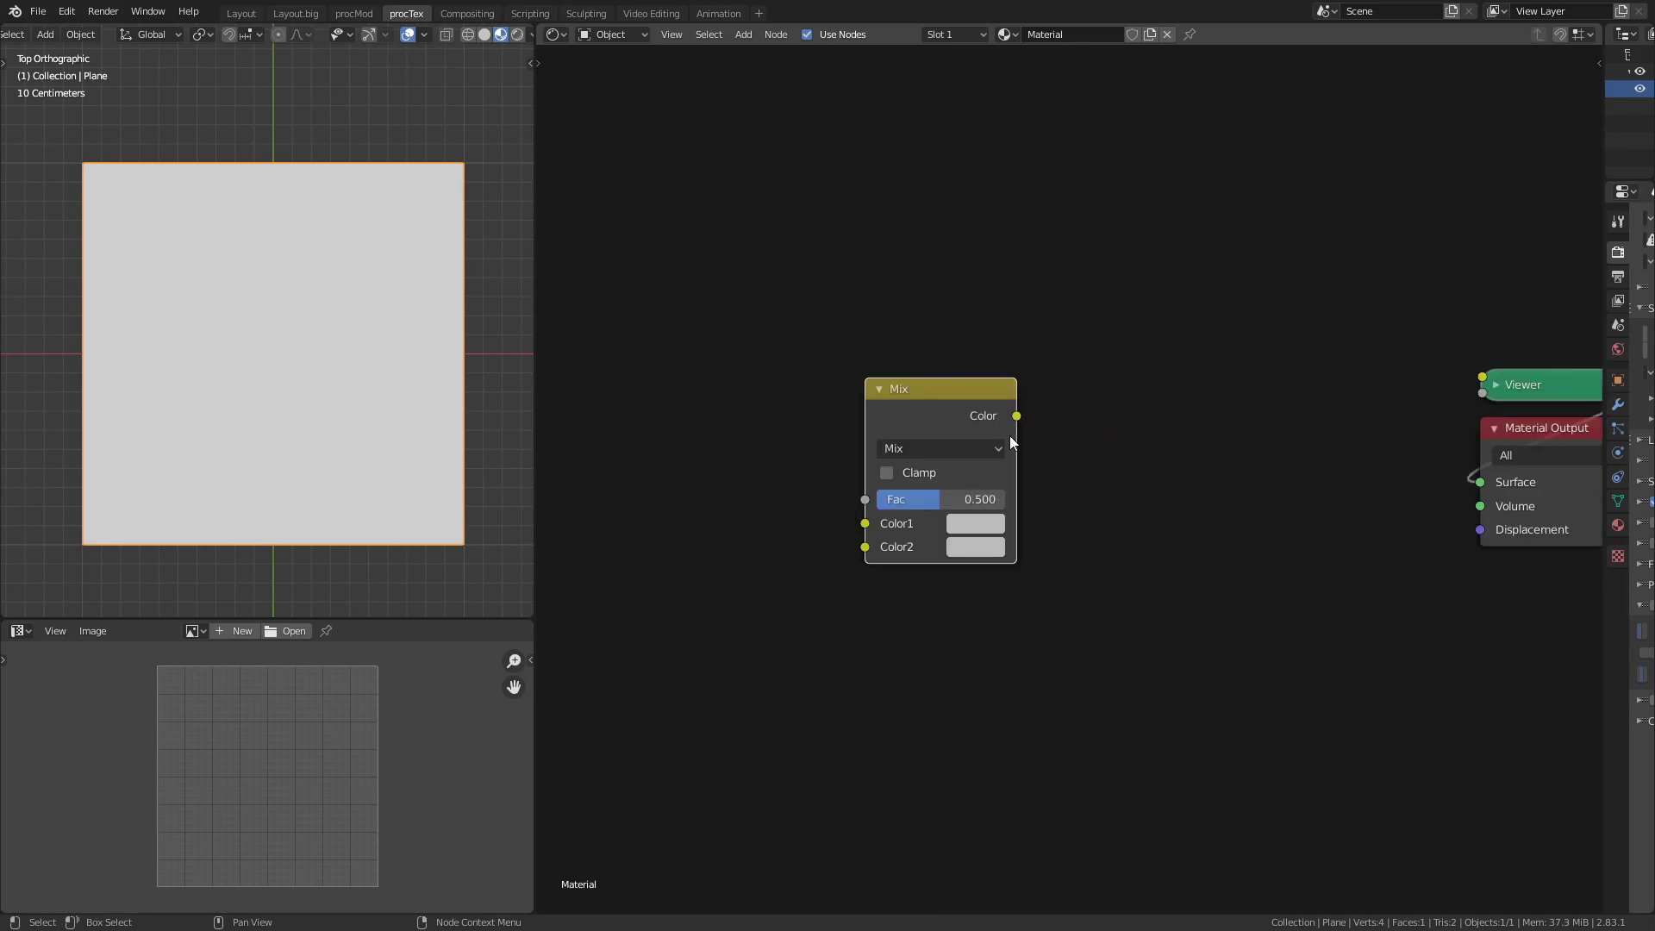
Keep the Mix node in Mix blend mode and toggle Clamp on, then off again
left_click(971, 449)
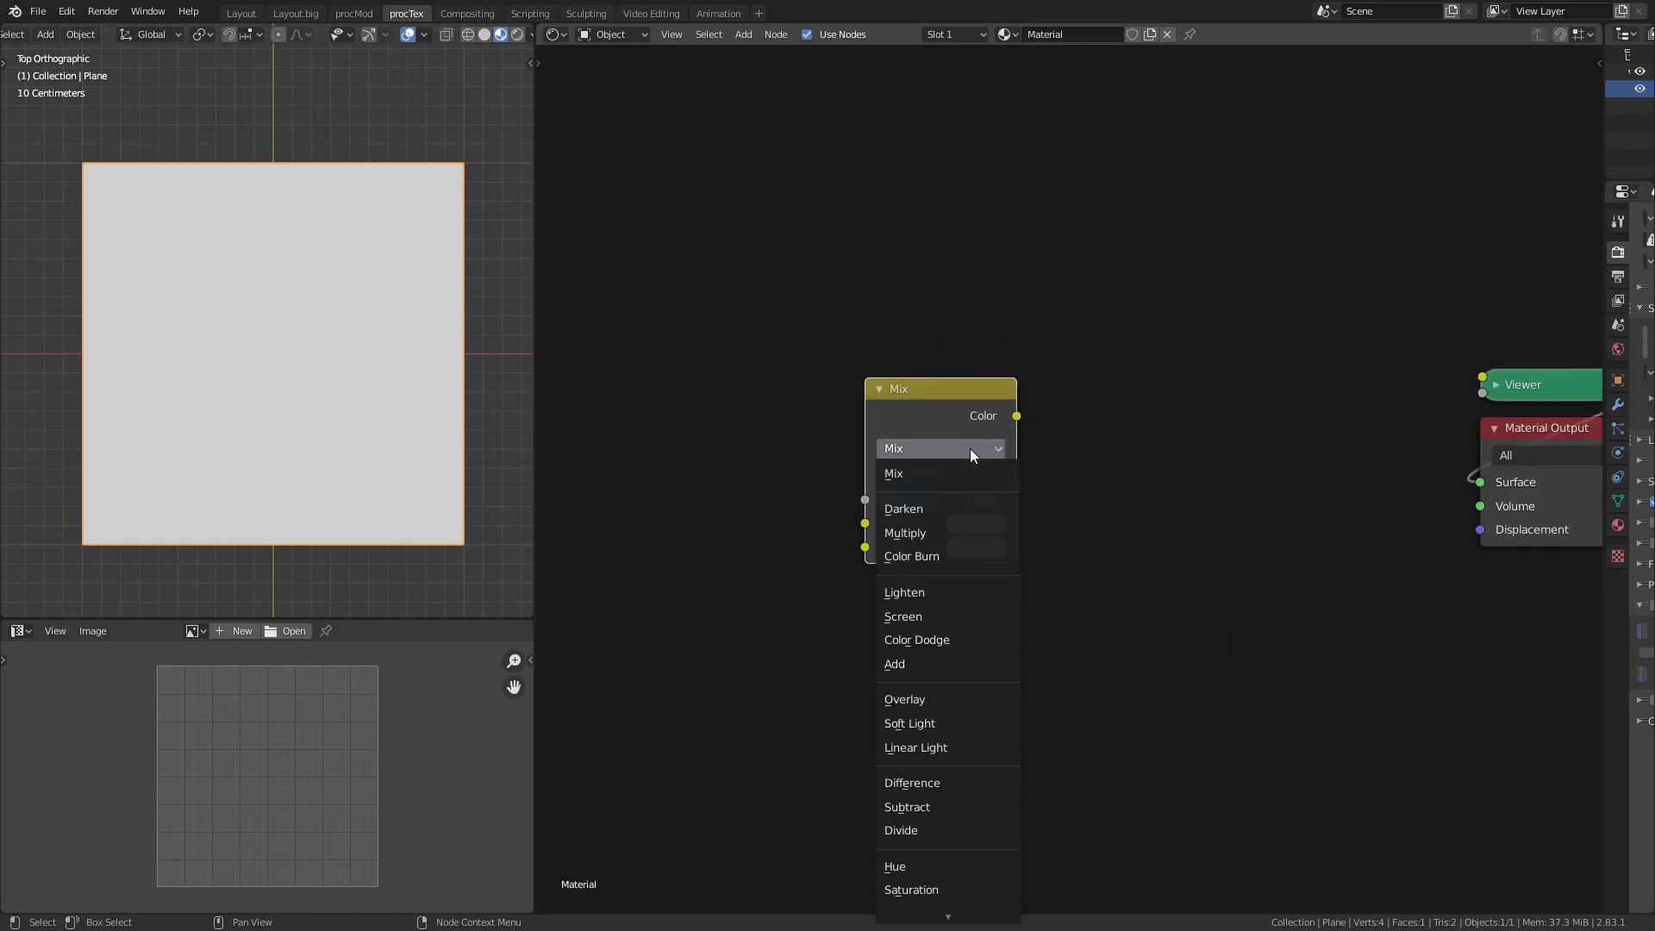
left_click(956, 447)
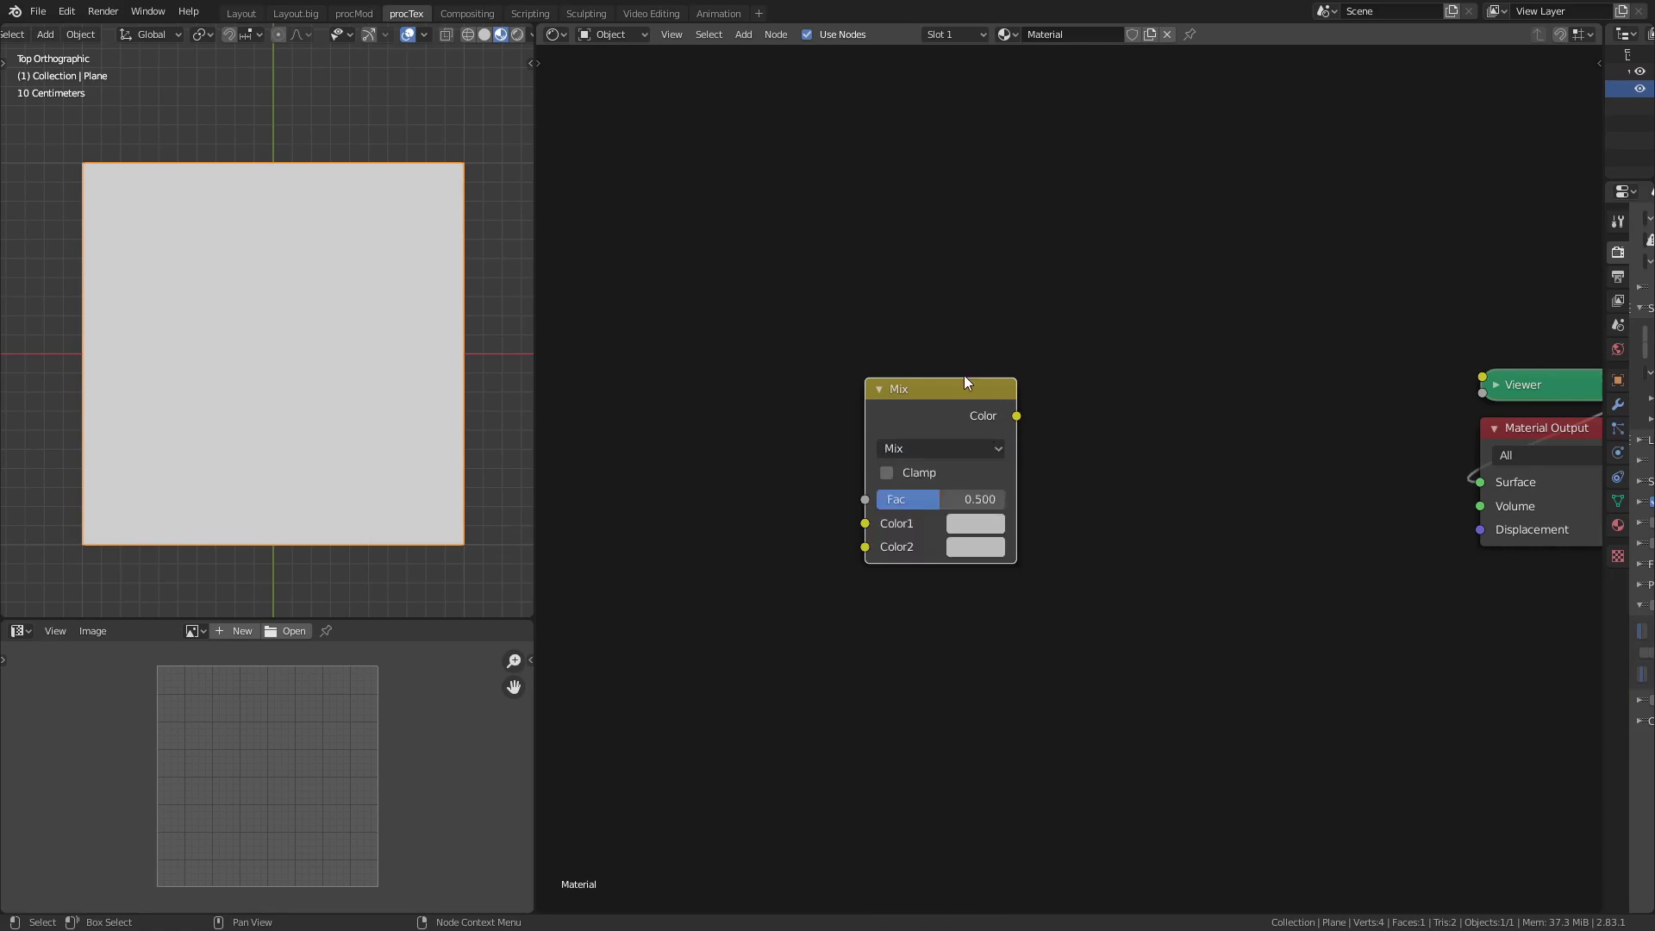
left_click(887, 473)
left_click_drag(1017, 416, 1174, 352)
left_click(887, 473)
Vary the Mix Fac through 0.000, 0.400 and about 0.192, then move the node up-left
mouse_move(914, 499)
left_mouse_down()
mouse_move(872, 498)
mouse_move(790, 627)
mouse_move(866, 533)
mouse_move(964, 540)
left_mouse_up()
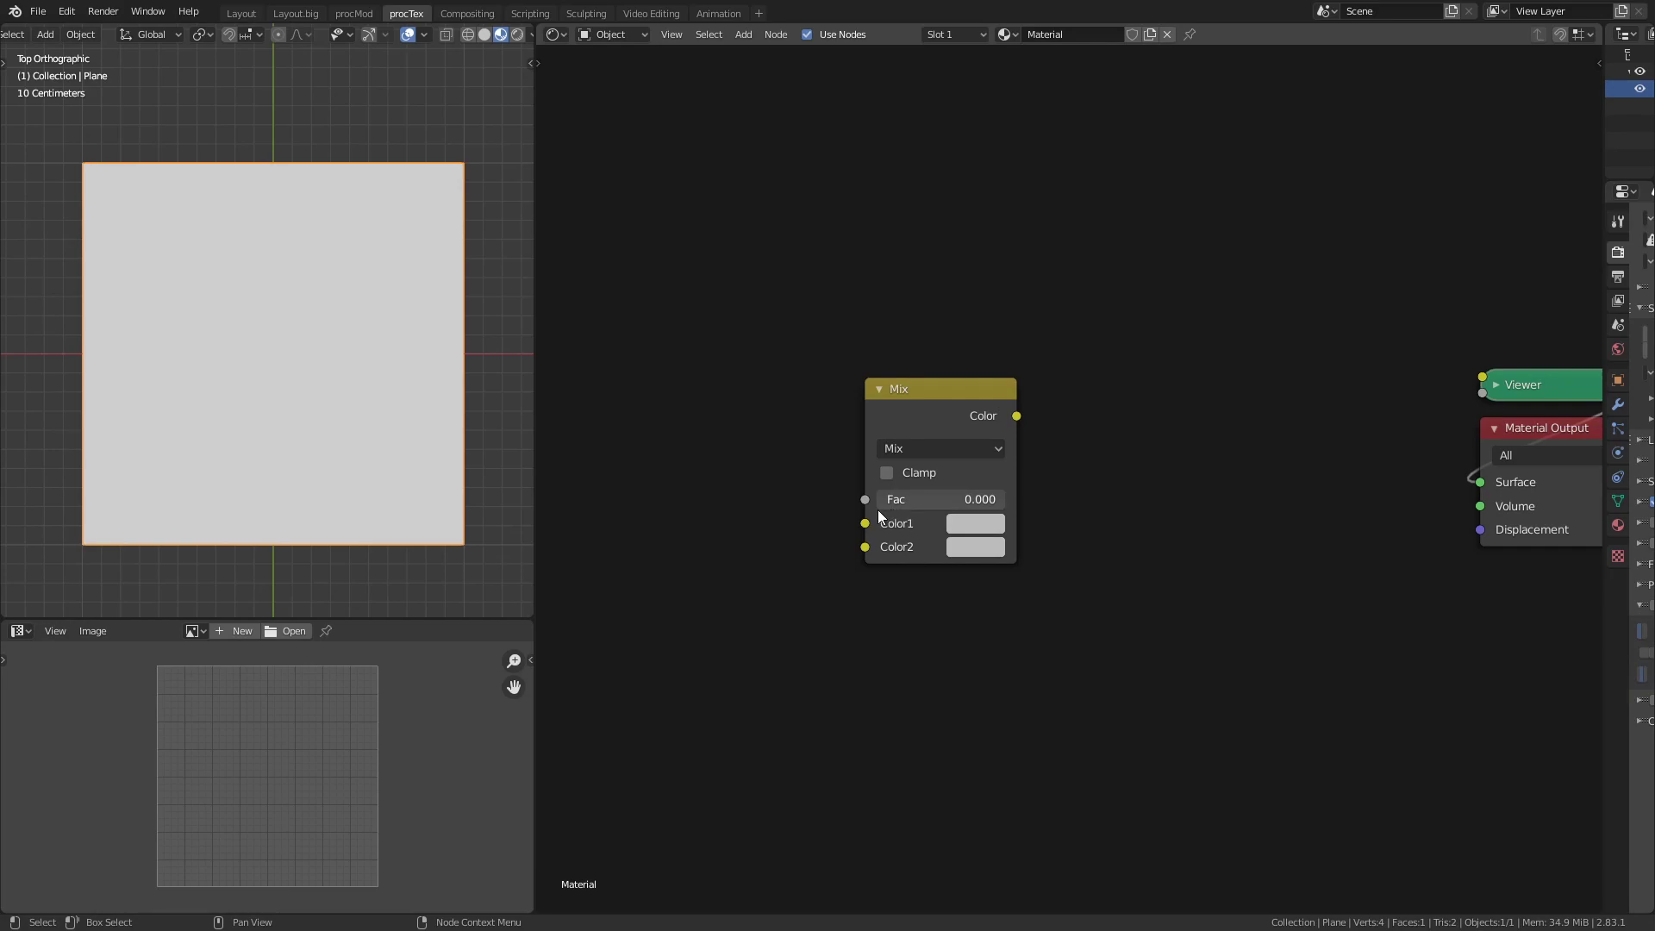
left_click_drag(865, 523, 680, 509)
left_click_drag(897, 500, 967, 500)
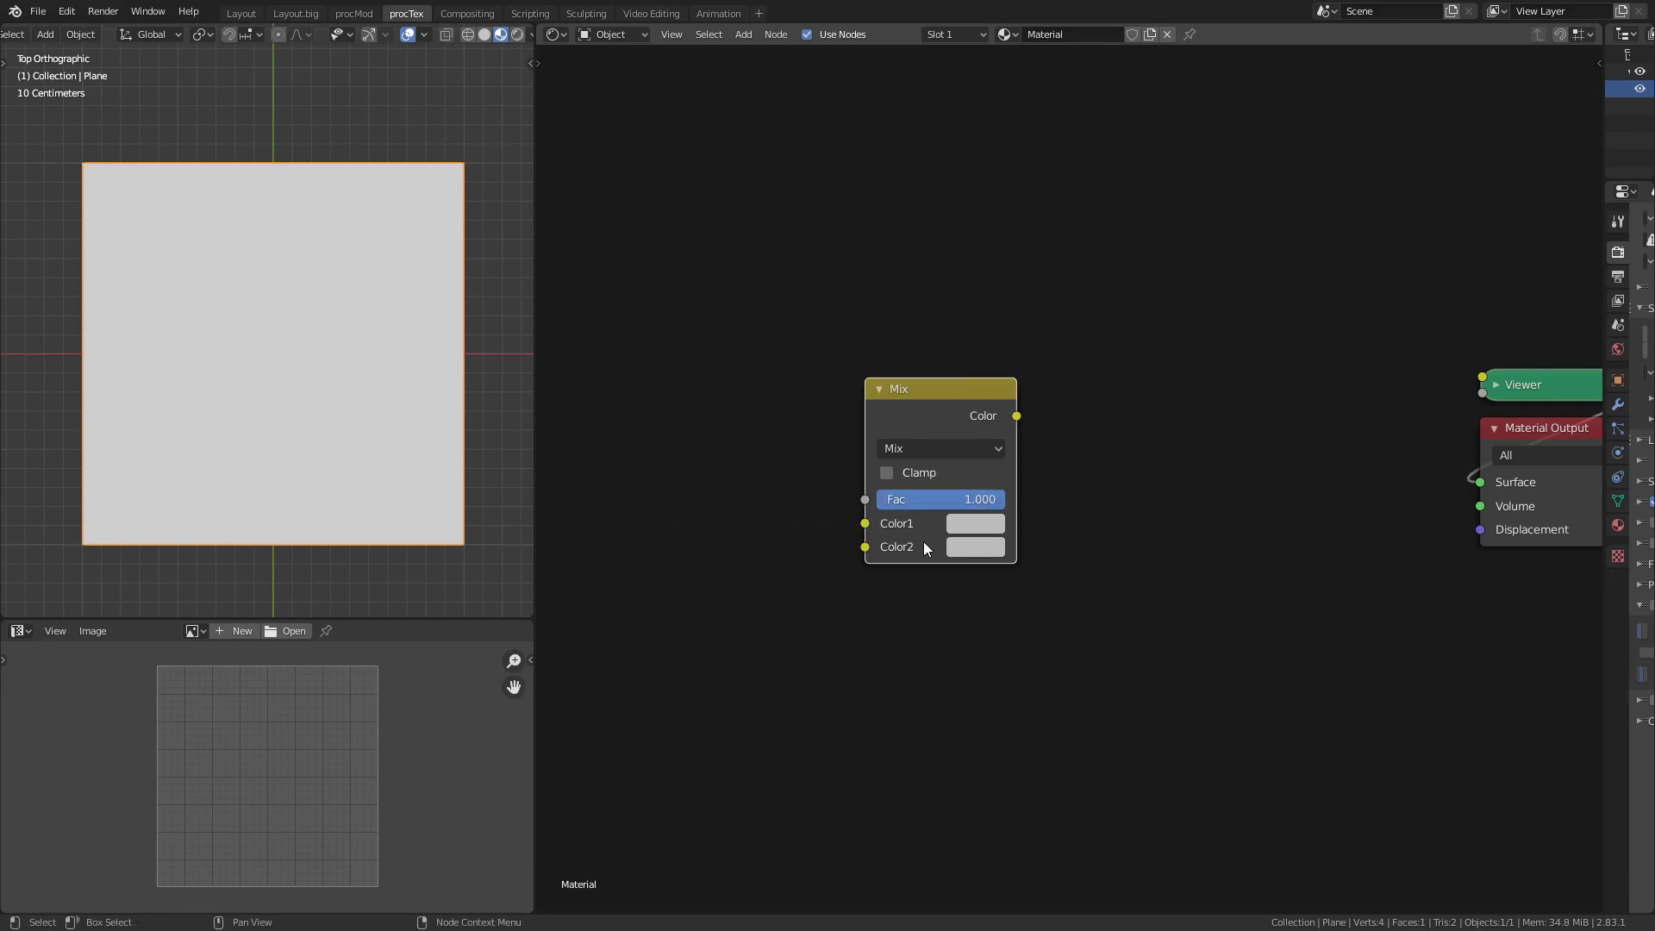
left_click_drag(864, 547, 712, 665)
left_click_drag(1016, 415, 1217, 336)
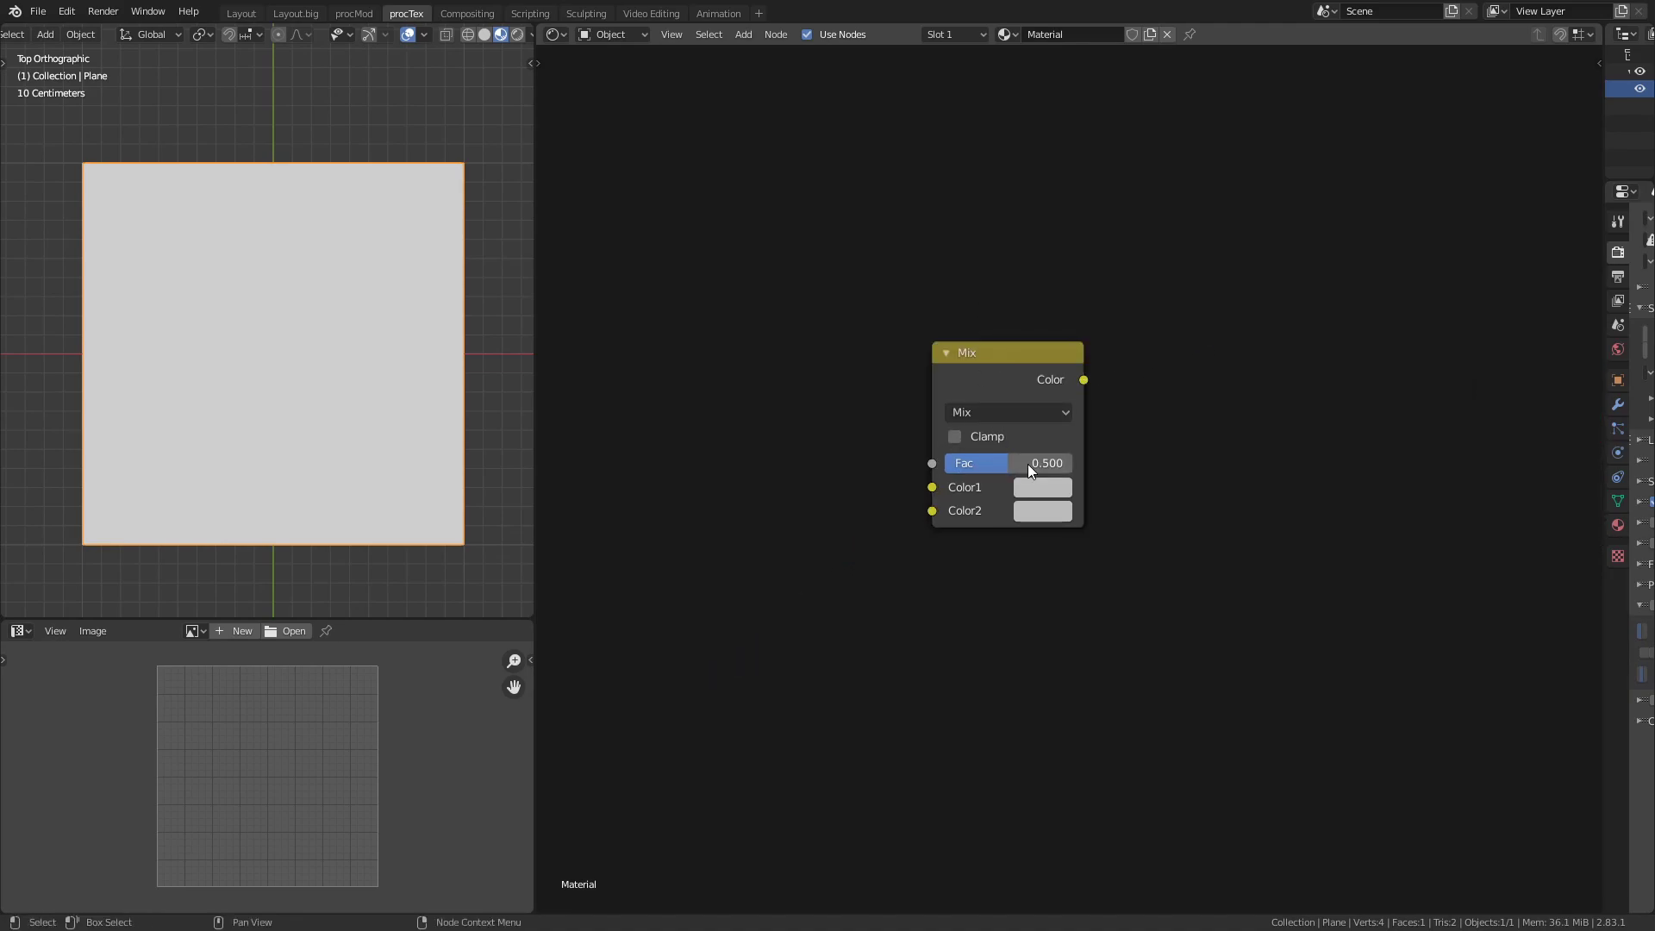
mouse_move(1026, 465)
left_mouse_down()
mouse_move(996, 470)
mouse_move(1116, 481)
left_mouse_up()
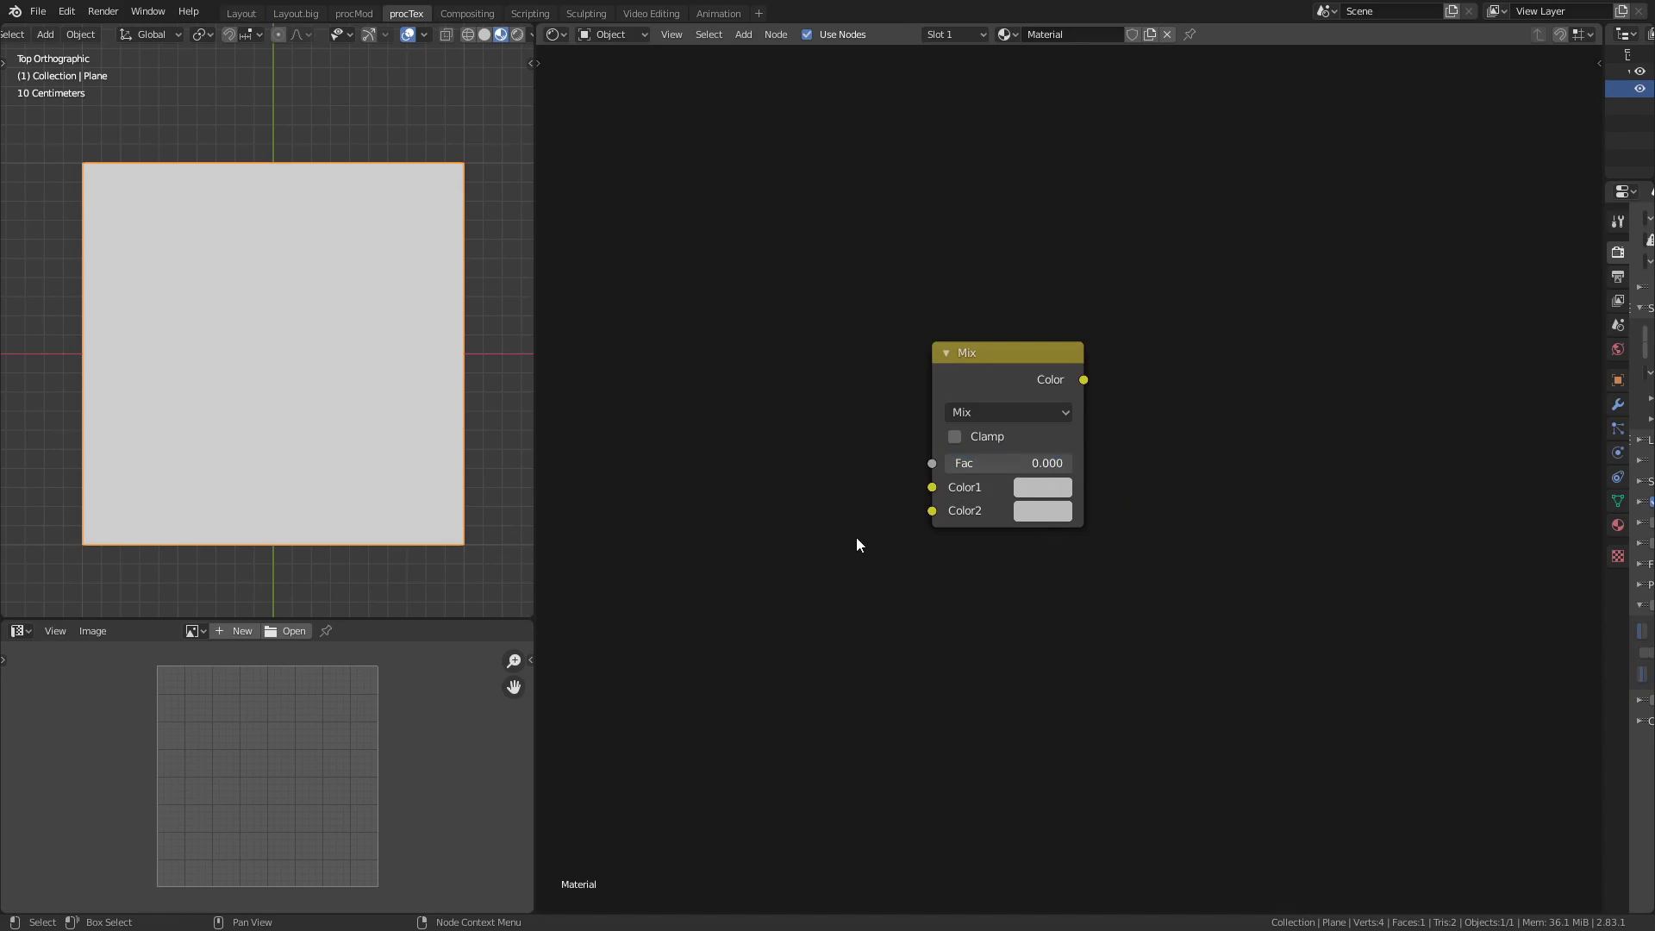
middle_click_drag(1252, 517, 1176, 444)
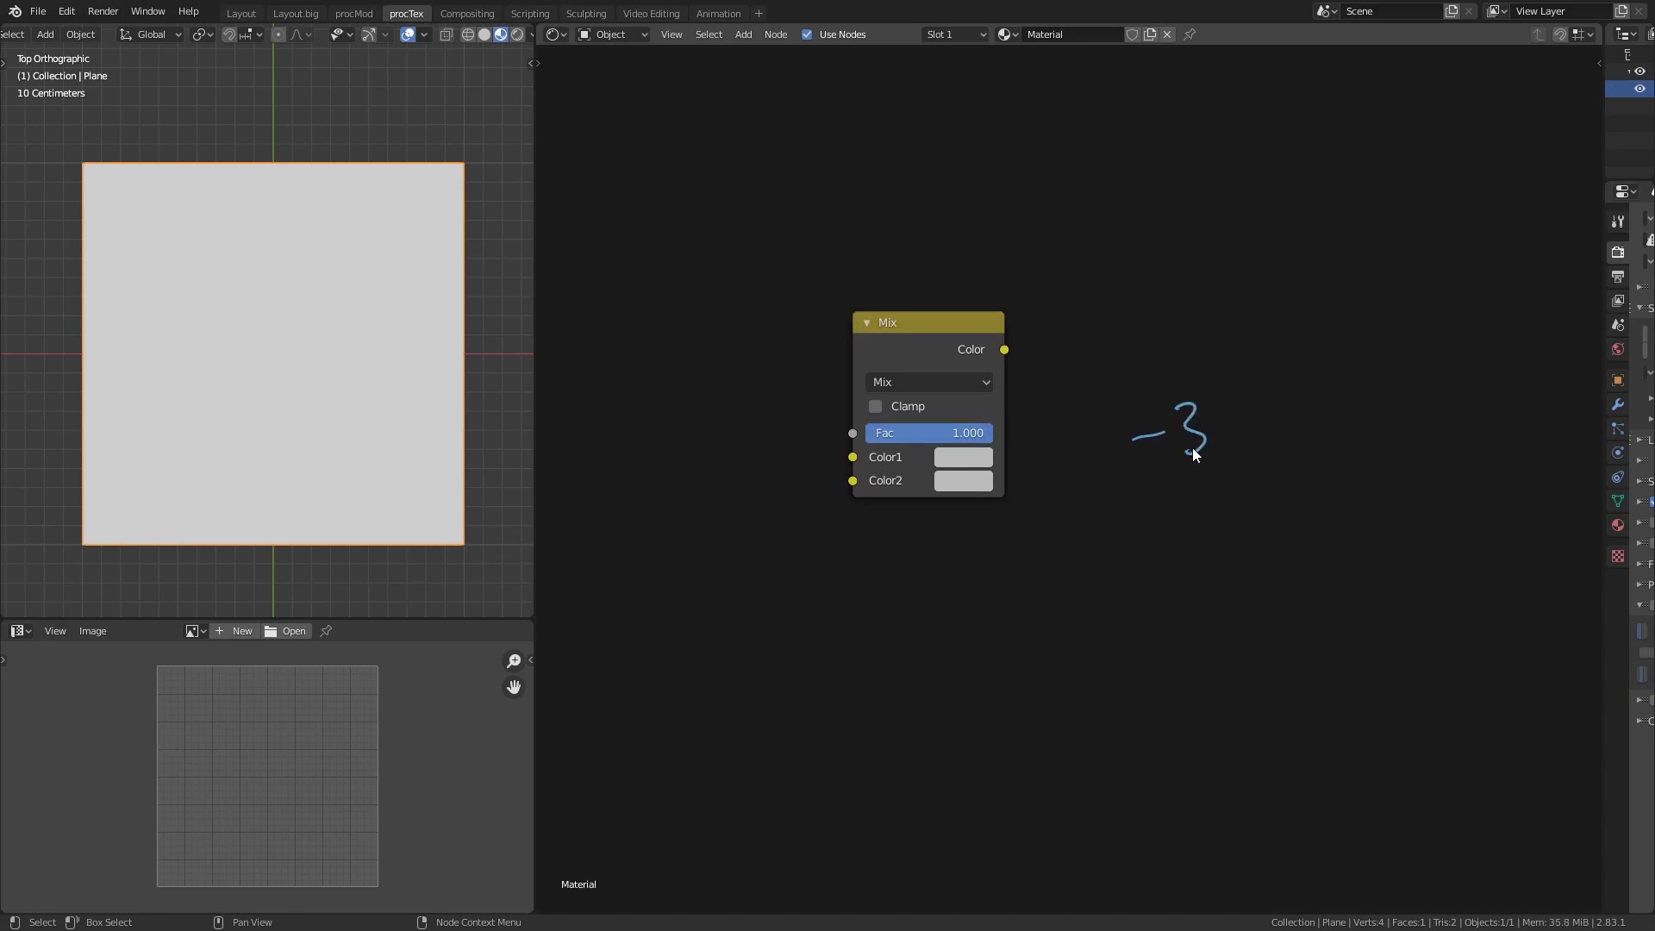
Sketch annotations: a -3 to 5 number line with the 0–1 range boxed and arrows marked =0
left_click_drag(1264, 421, 1363, 386)
mouse_move(1440, 347)
left_mouse_down()
mouse_move(1441, 386)
mouse_move(1503, 334)
left_mouse_up()
left_click_drag(1307, 504, 1329, 508)
left_click_drag(1330, 470, 1337, 500)
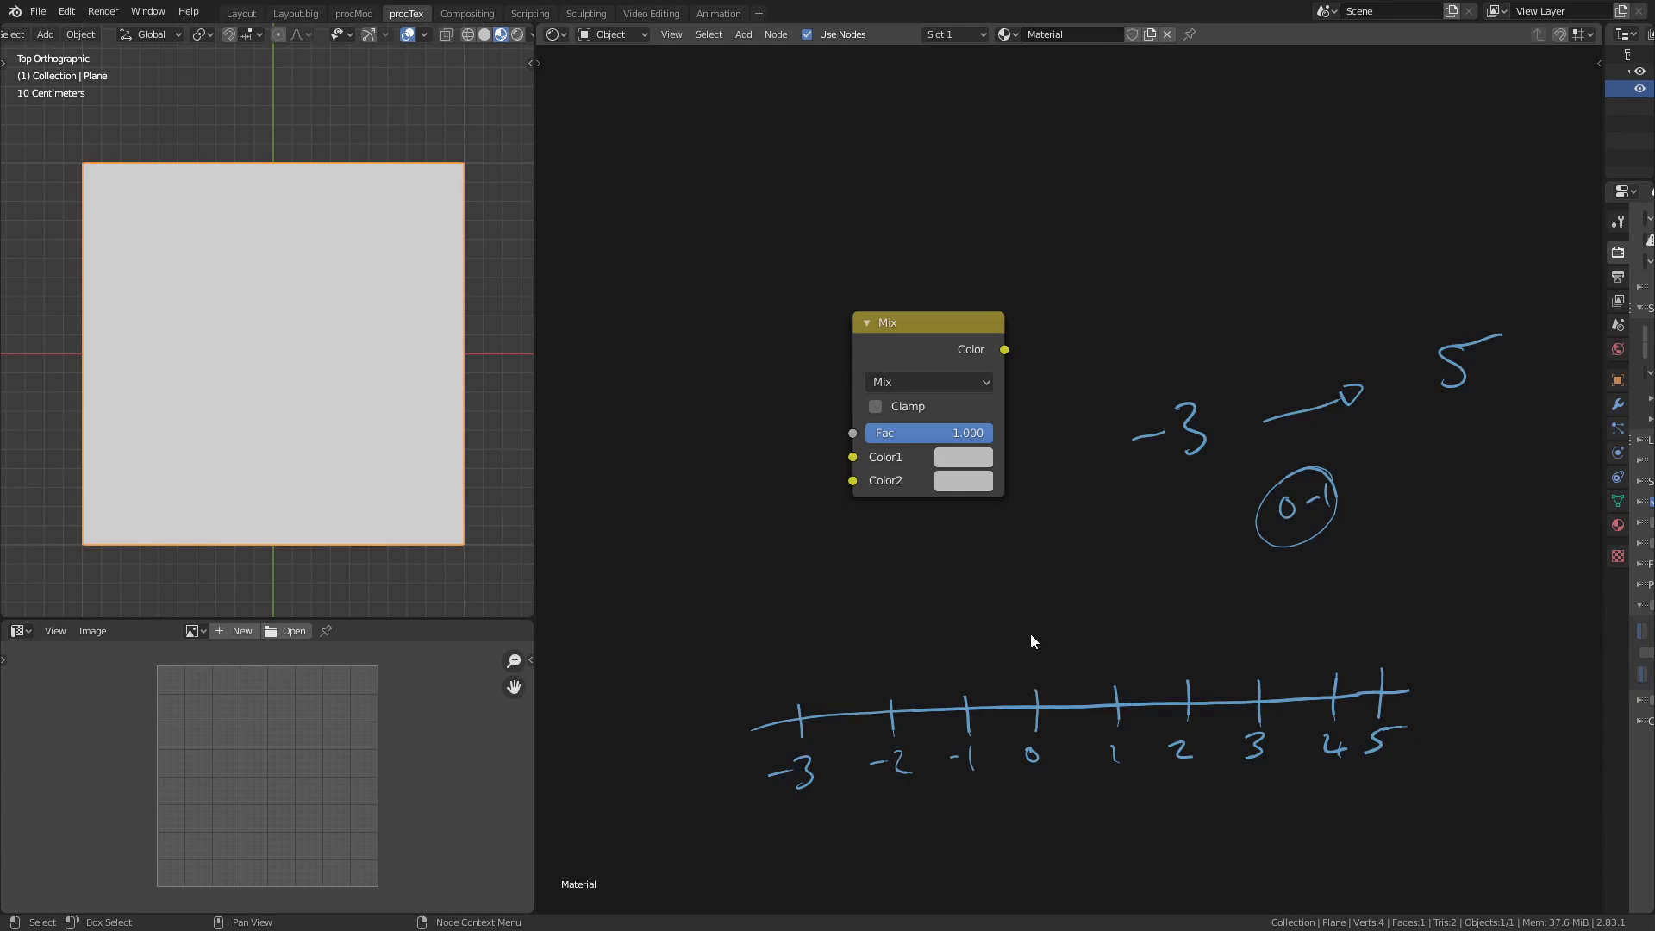
left_click_drag(1036, 689, 1036, 593)
mouse_move(1035, 677)
left_mouse_down()
mouse_move(1118, 625)
mouse_move(1040, 606)
mouse_move(909, 651)
mouse_move(881, 607)
left_mouse_up()
left_click_drag(863, 615, 902, 595)
left_click_drag(1118, 632, 1256, 640)
left_click_drag(1174, 589, 1190, 587)
left_click_drag(1174, 597, 1214, 604)
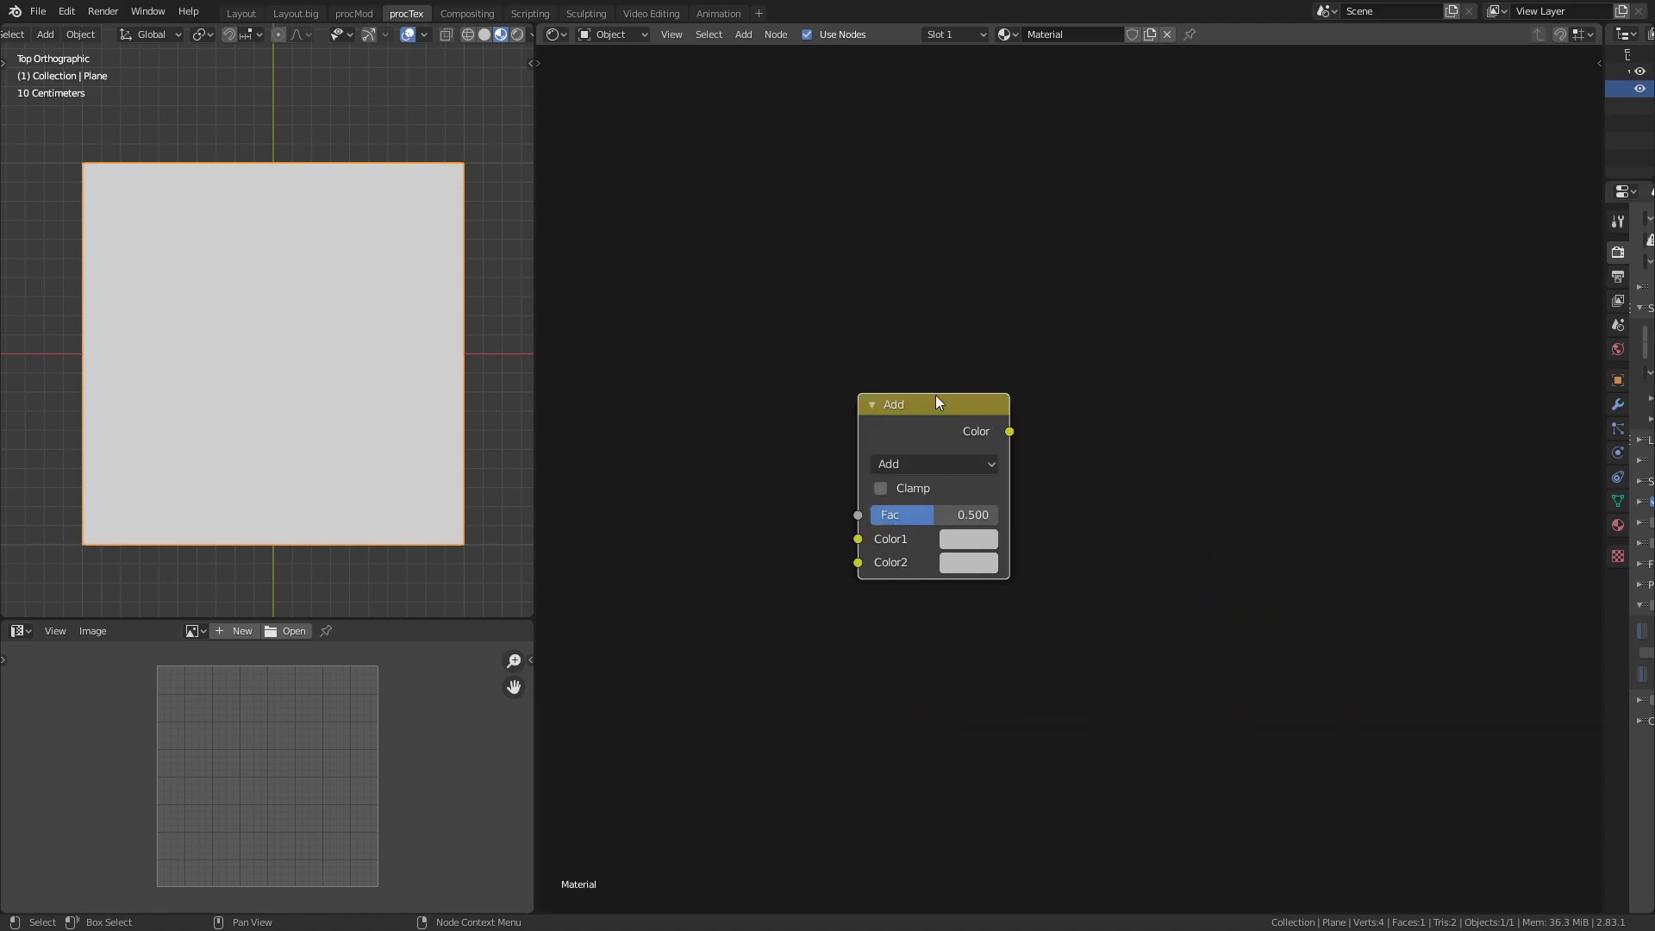
Return the mix node to Mix mode with Fac 0.350, adding then deleting a temporary Vector Math node
left_click(937, 464)
key("shift+a")
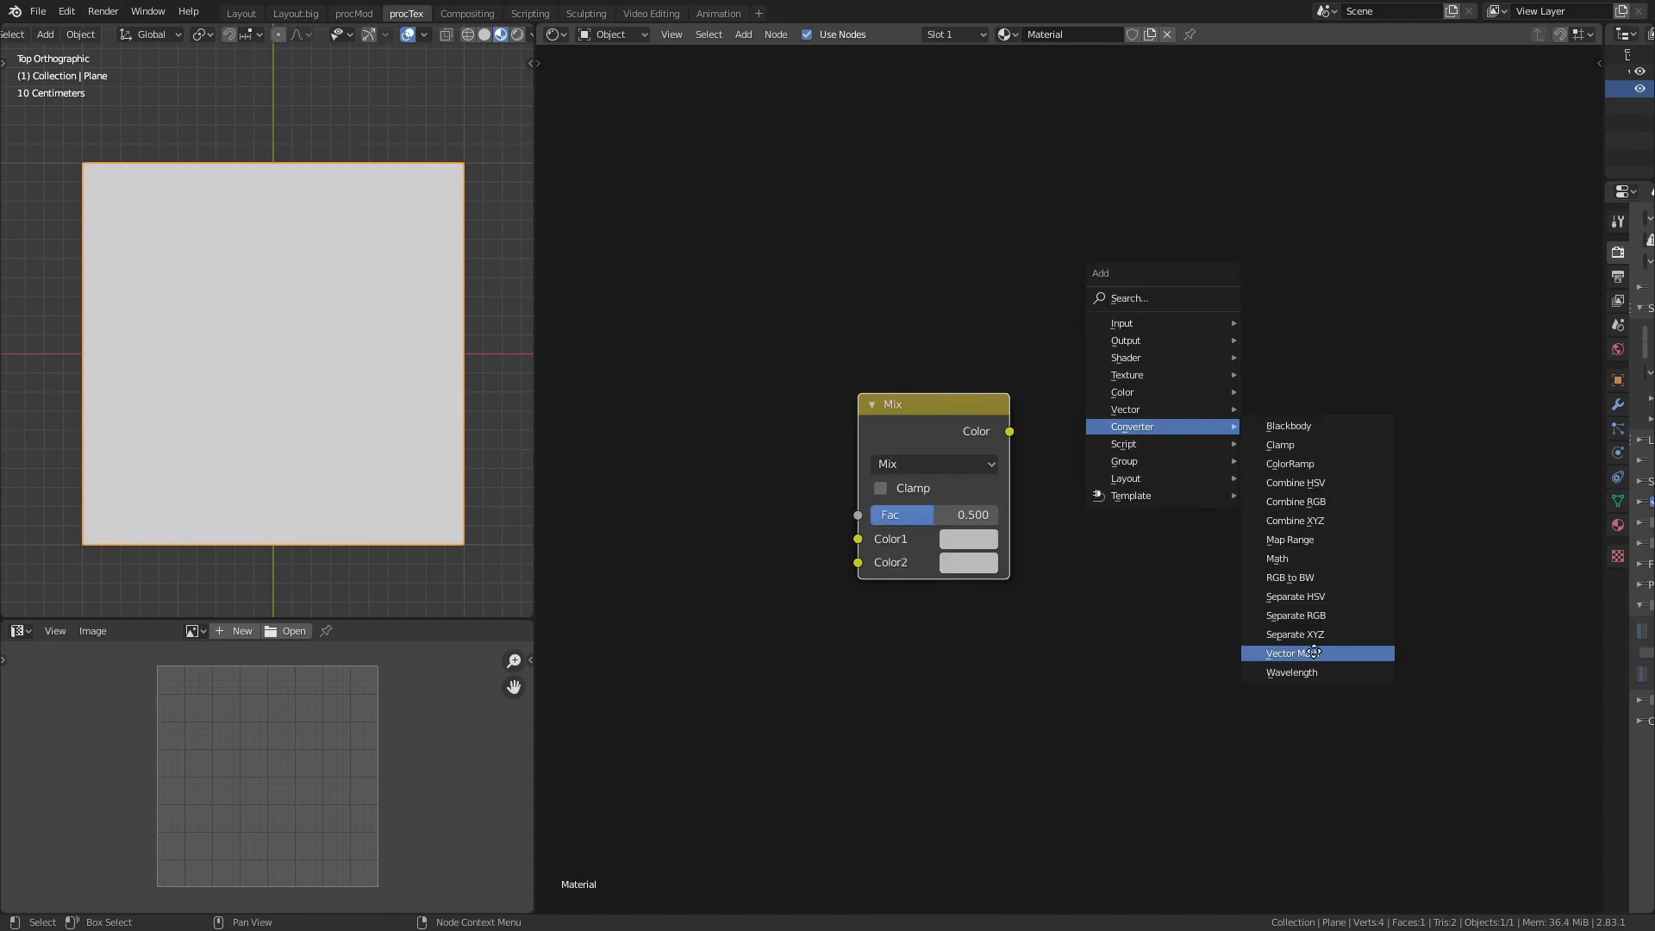
left_click(1268, 654)
left_click(1213, 447)
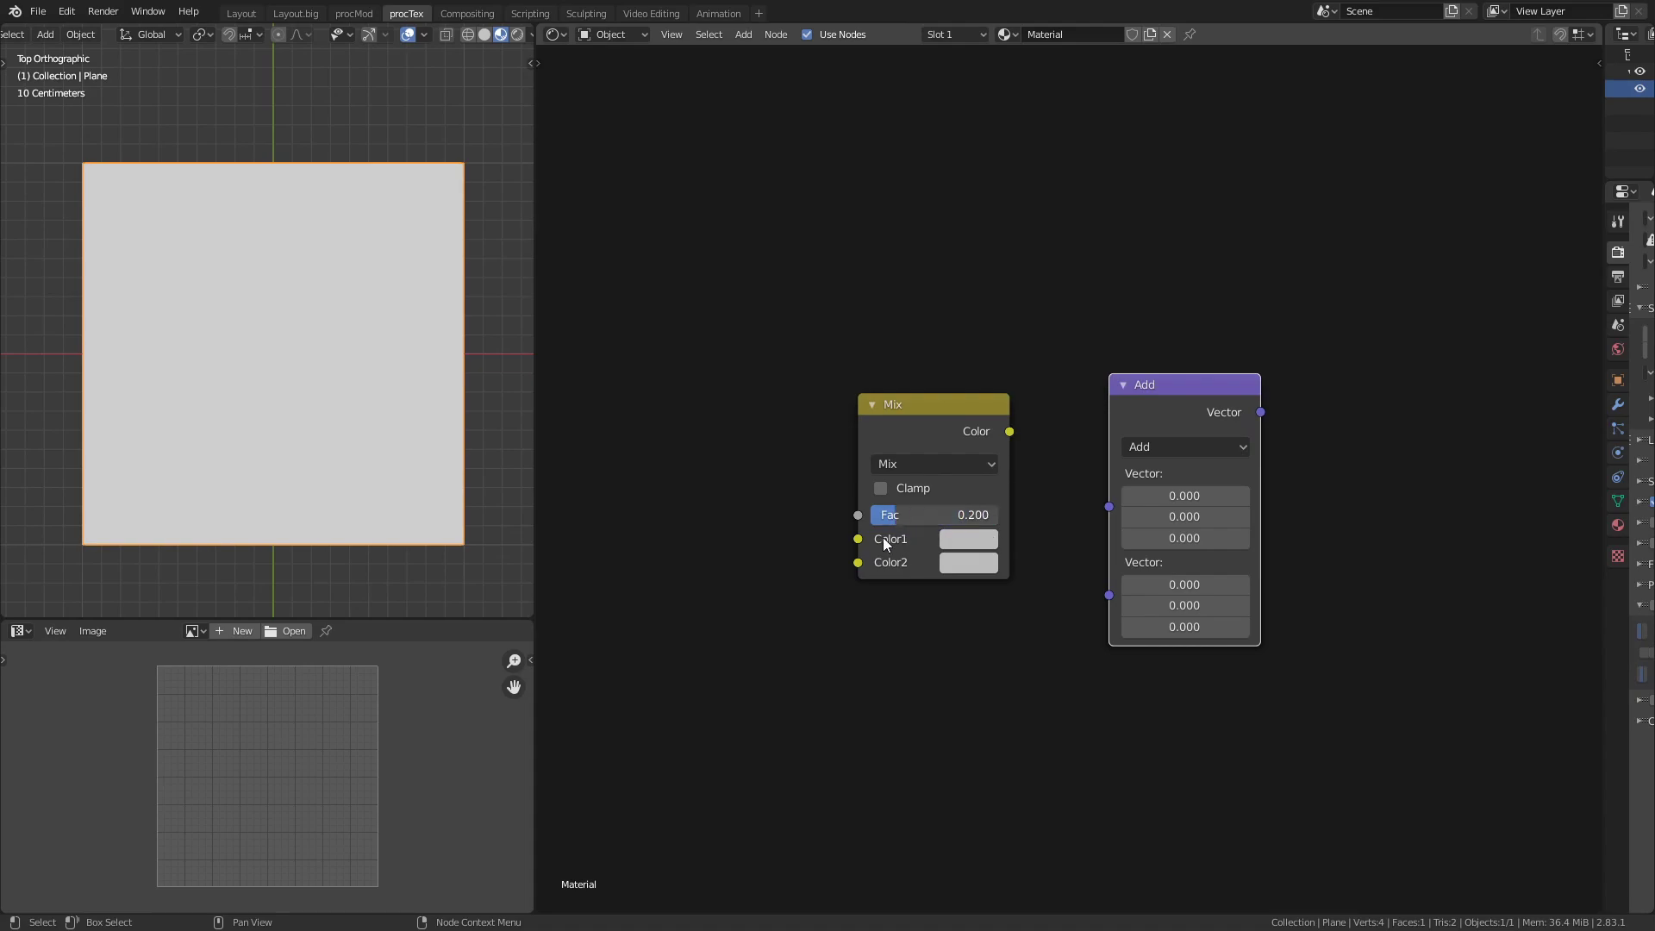
left_click_drag(921, 515, 913, 515)
key("x")
left_click_drag(858, 514, 674, 250)
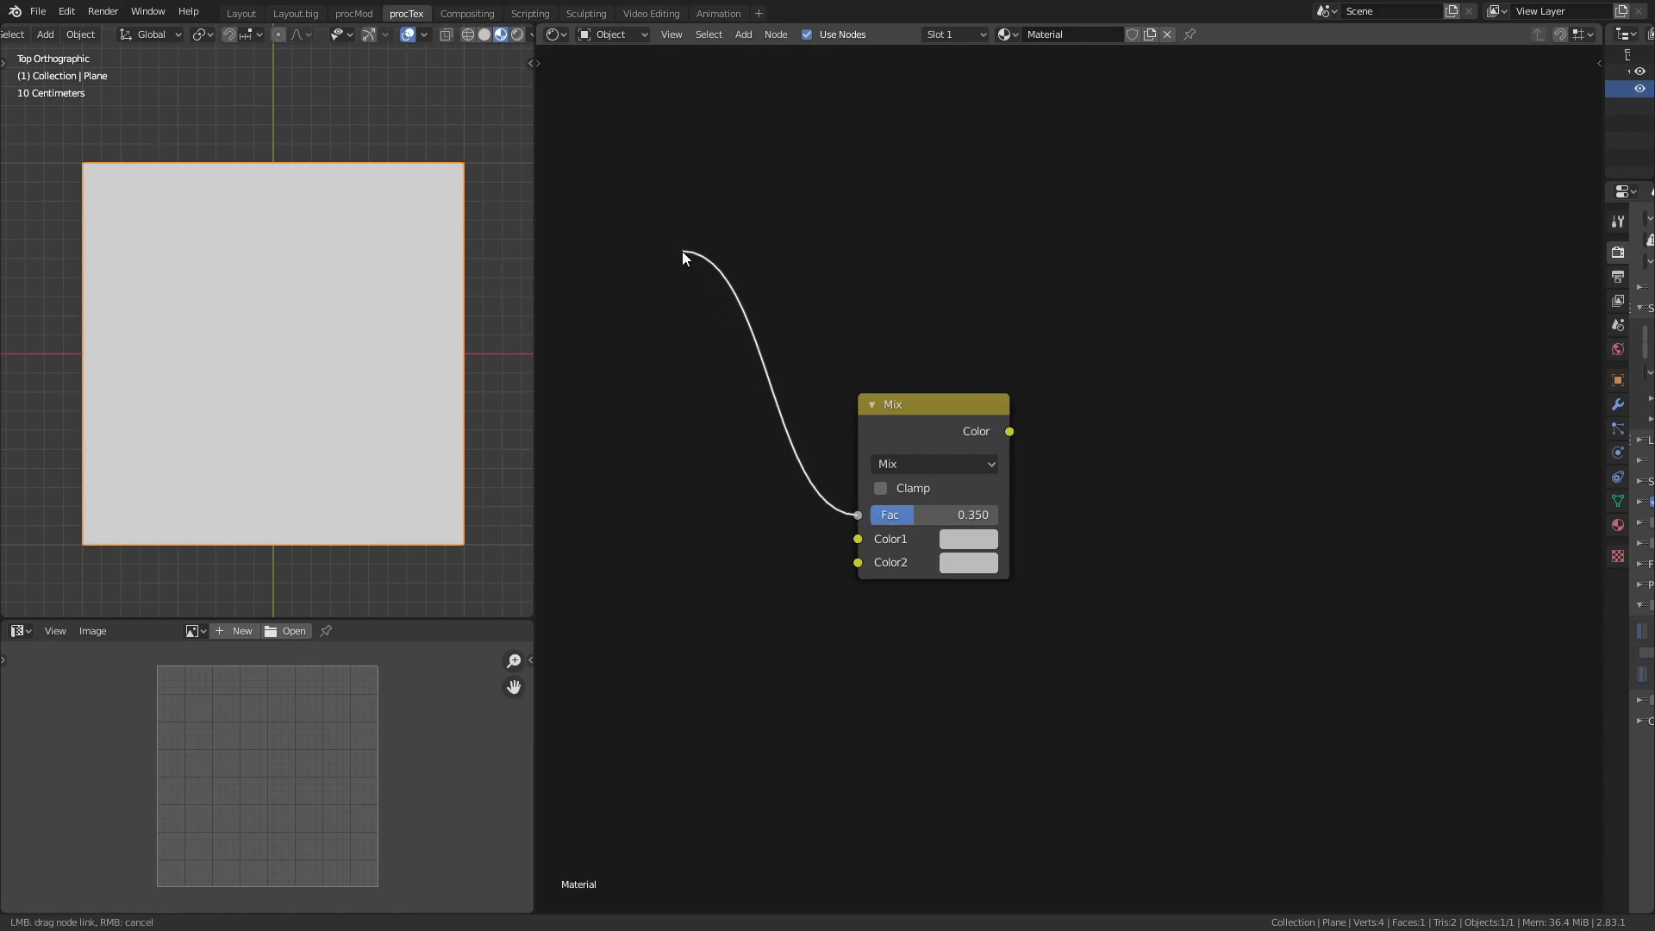
middle_click_drag(674, 250, 728, 129)
left_click_drag(912, 394, 732, 462)
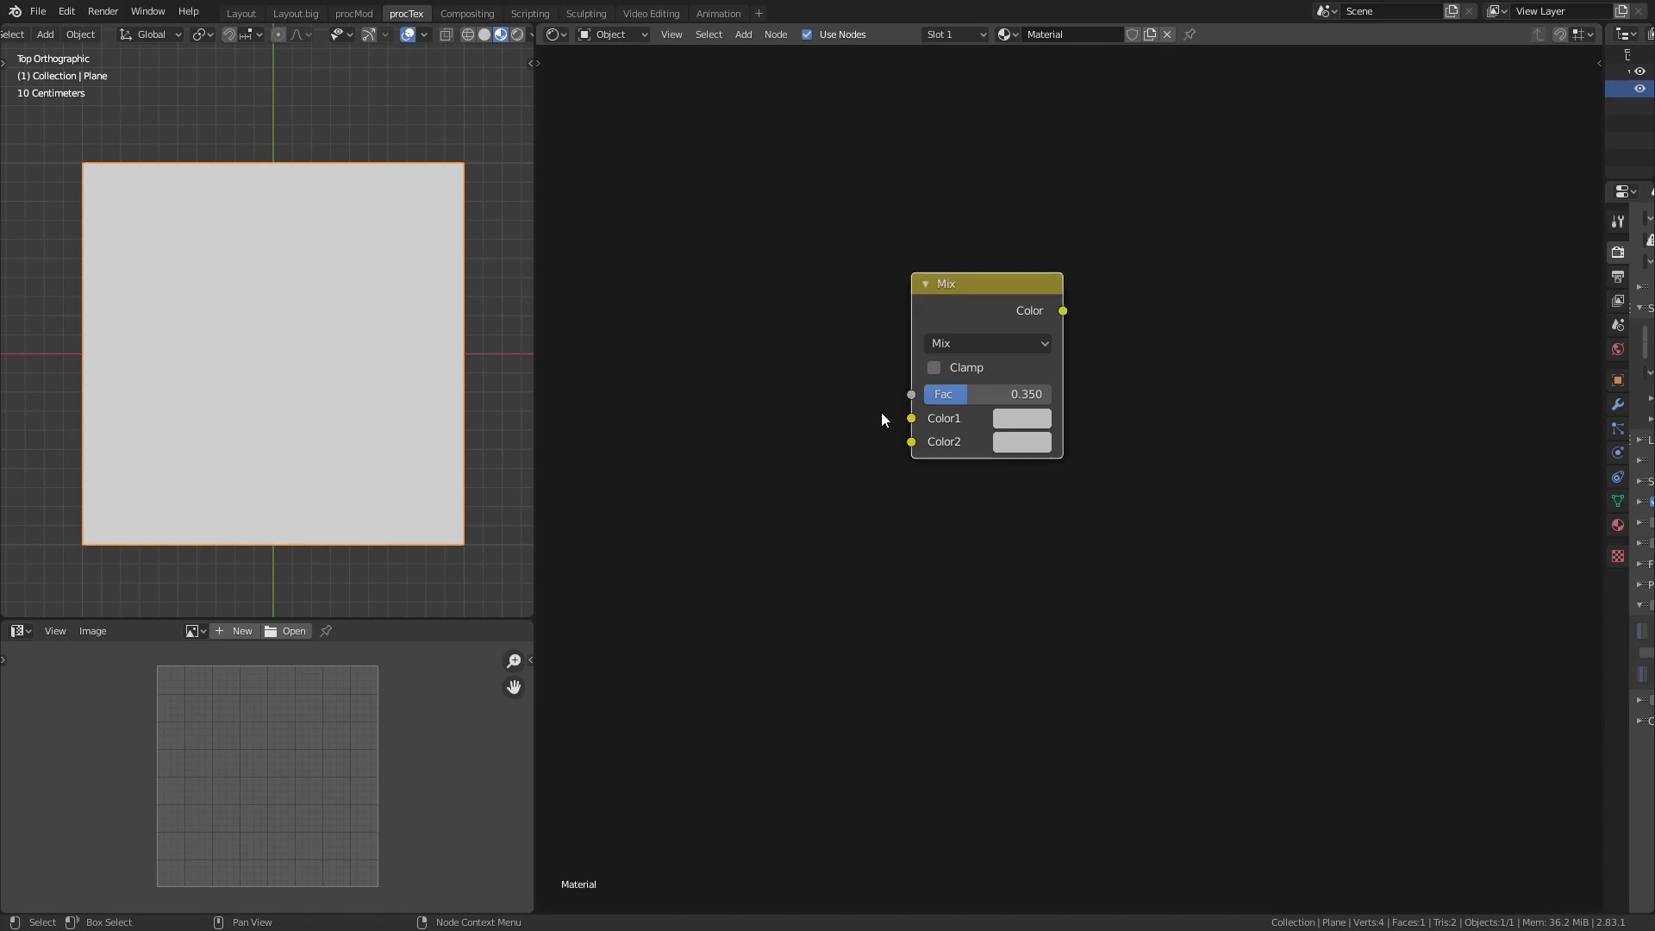
Disconnect Musgrave from Fac, preview the Mix node, and try Fac 1.000 (blue) and 0.000 (red)
left_click(1026, 343)
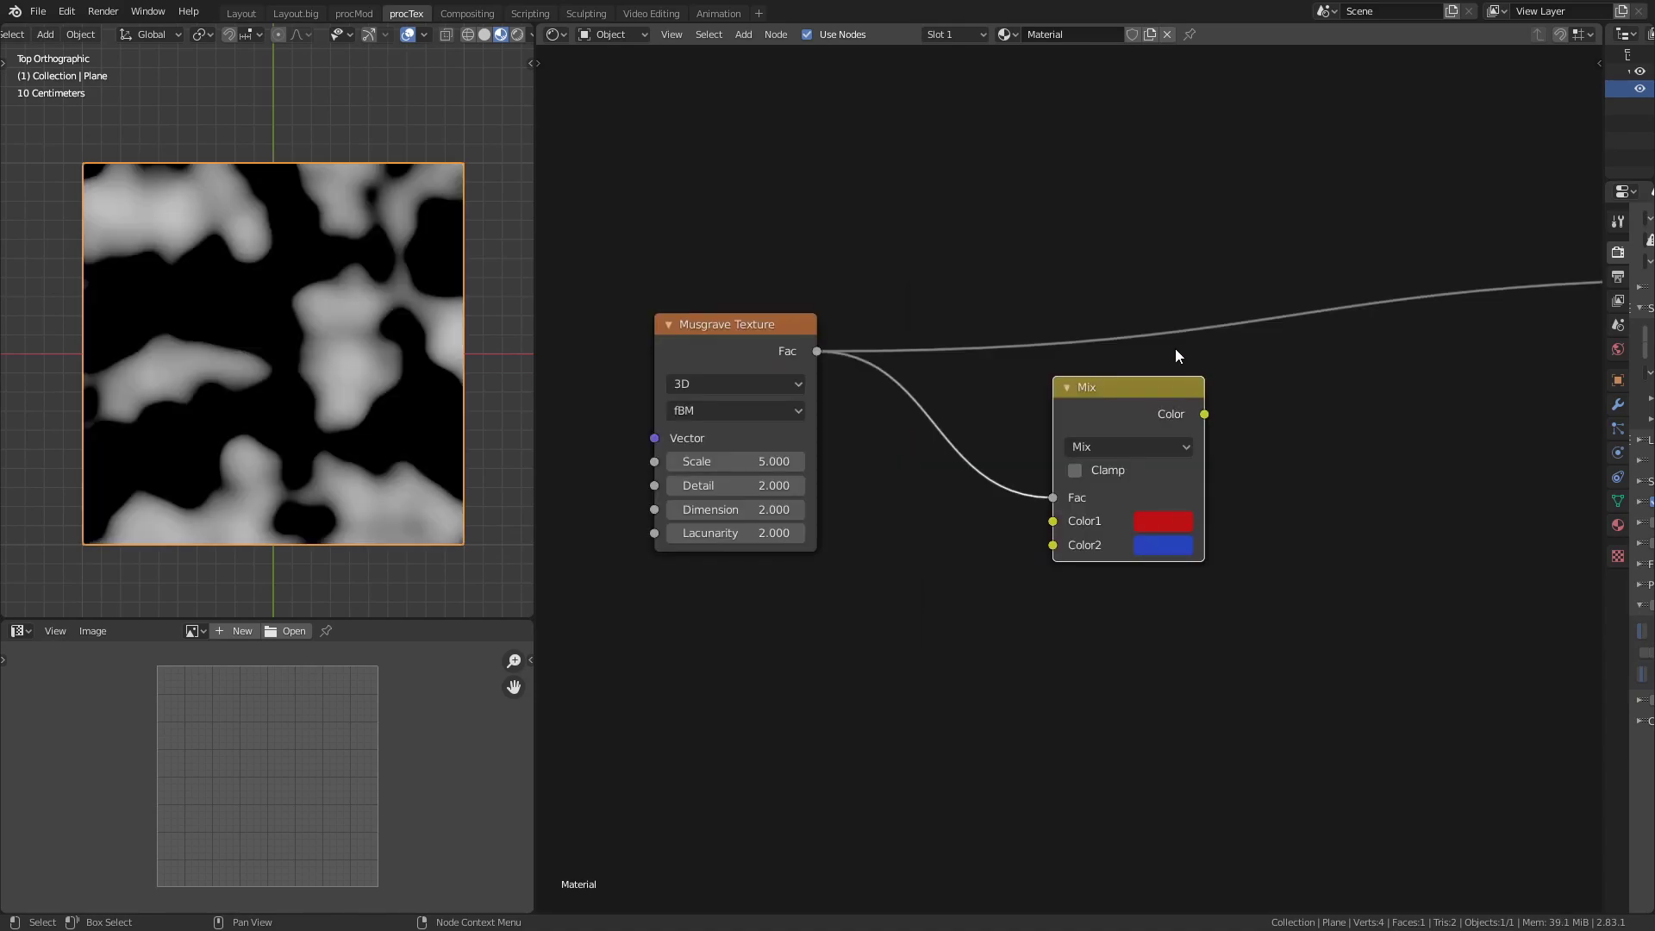
left_click_drag(1053, 498, 1159, 521)
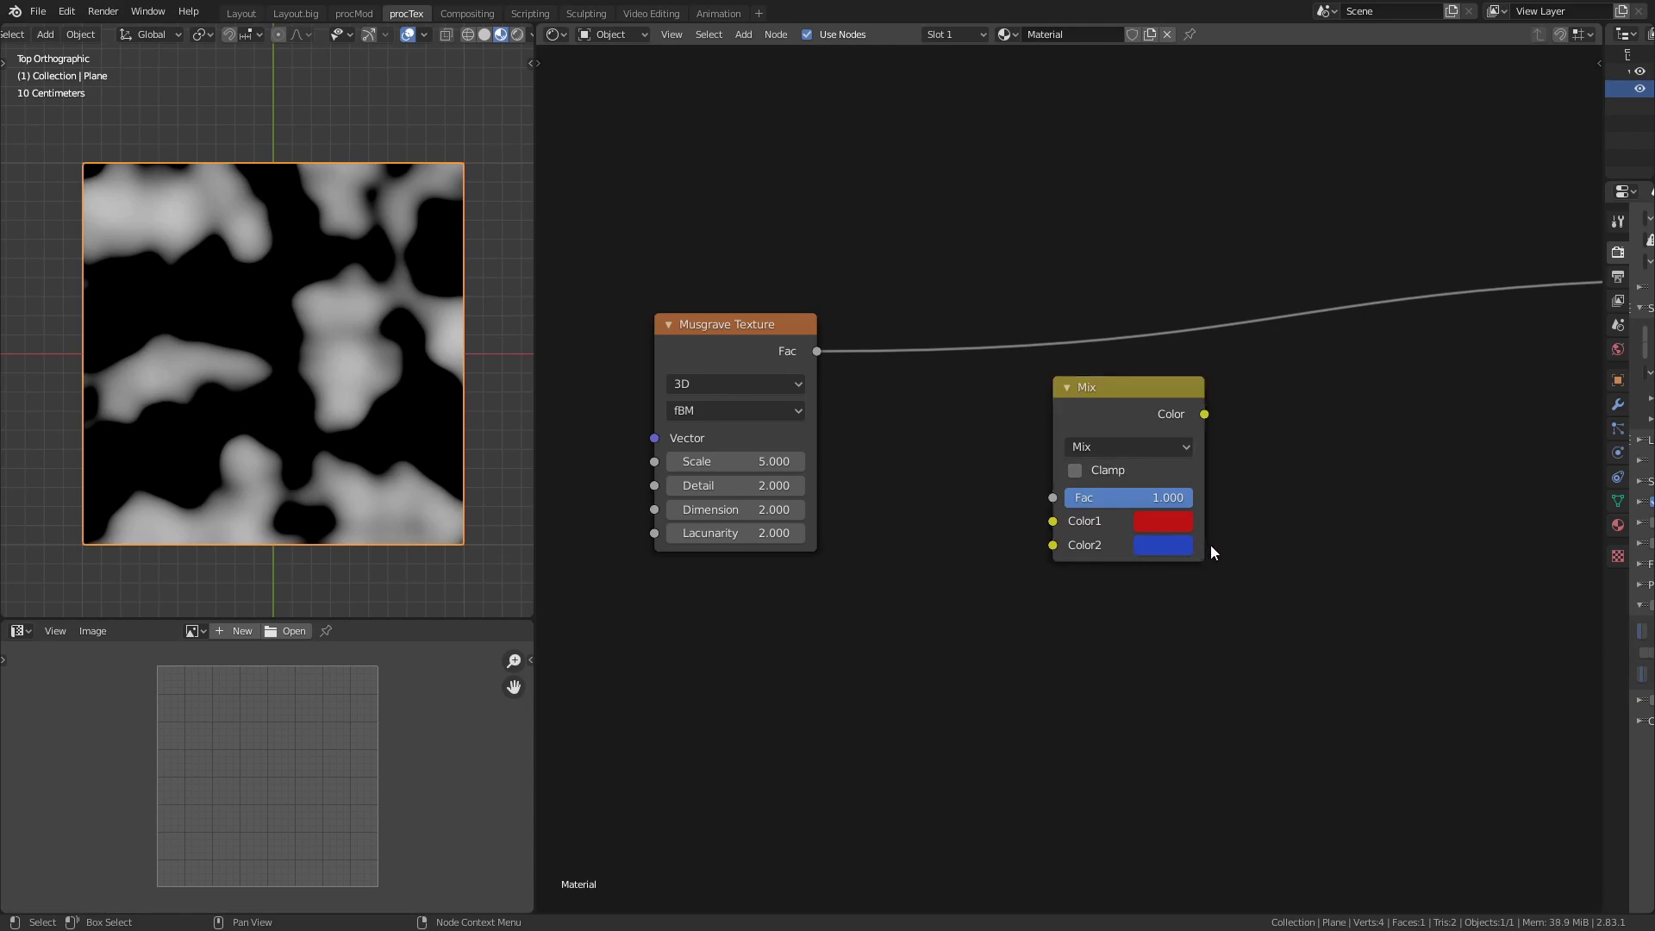
left_click_drag(1247, 576, 1006, 533)
mouse_move(1156, 498)
left_mouse_down()
mouse_move(1063, 519)
mouse_move(1105, 515)
left_mouse_up()
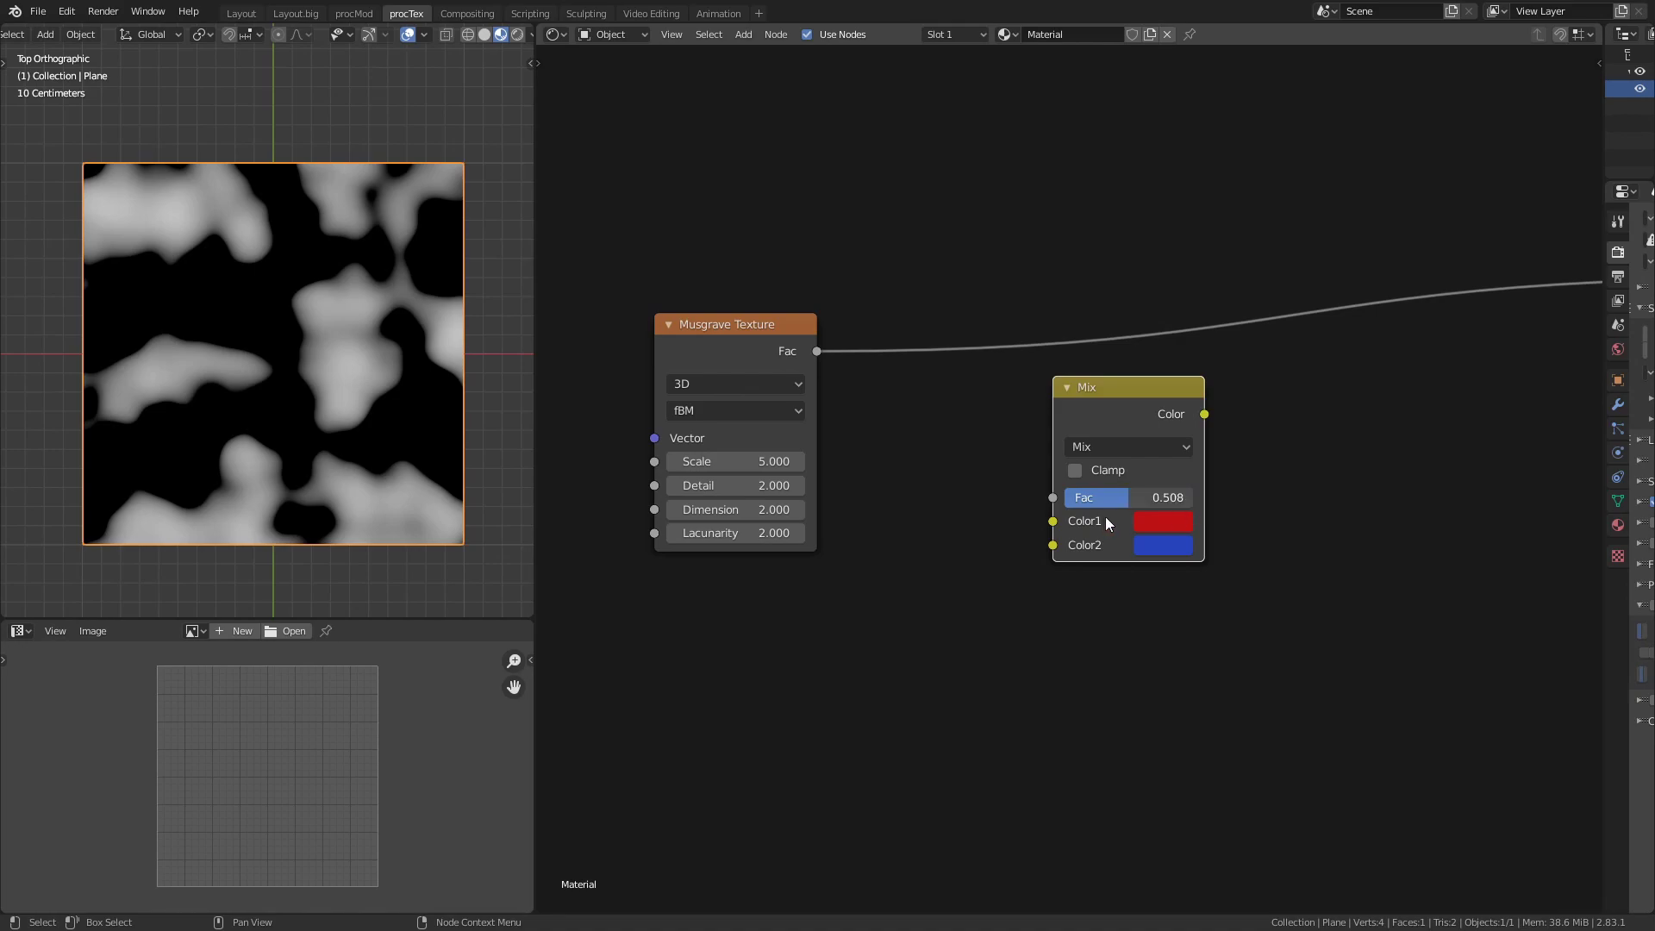
left_click(1185, 540, "ctrl+shift")
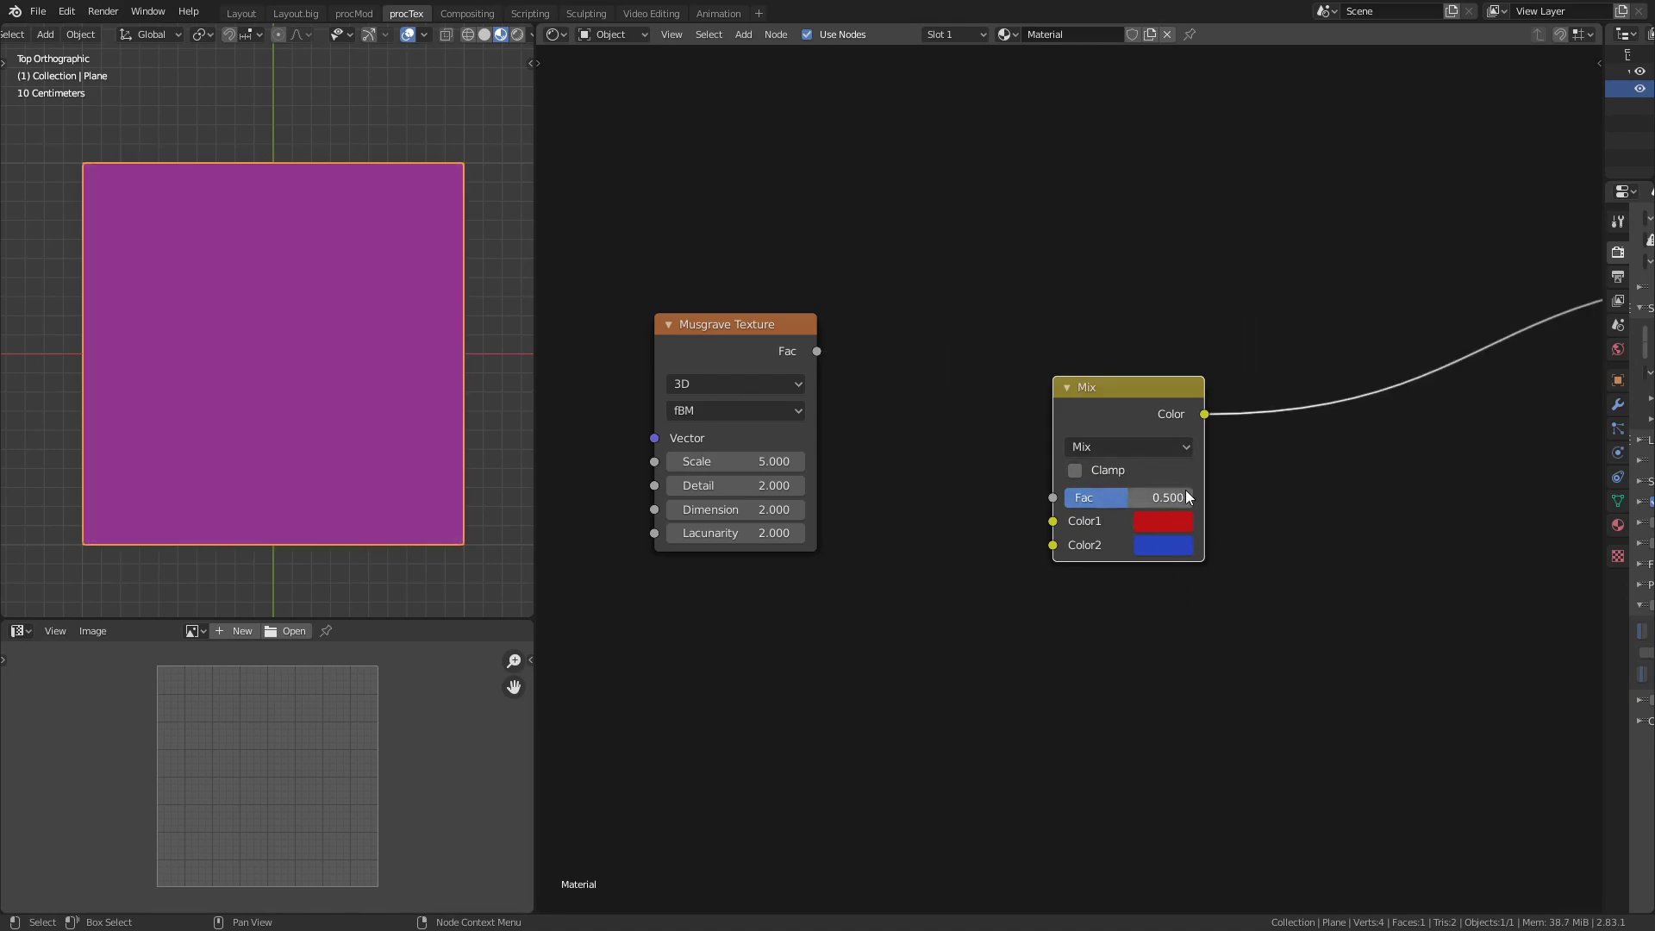
left_click_drag(1138, 495, 1207, 497)
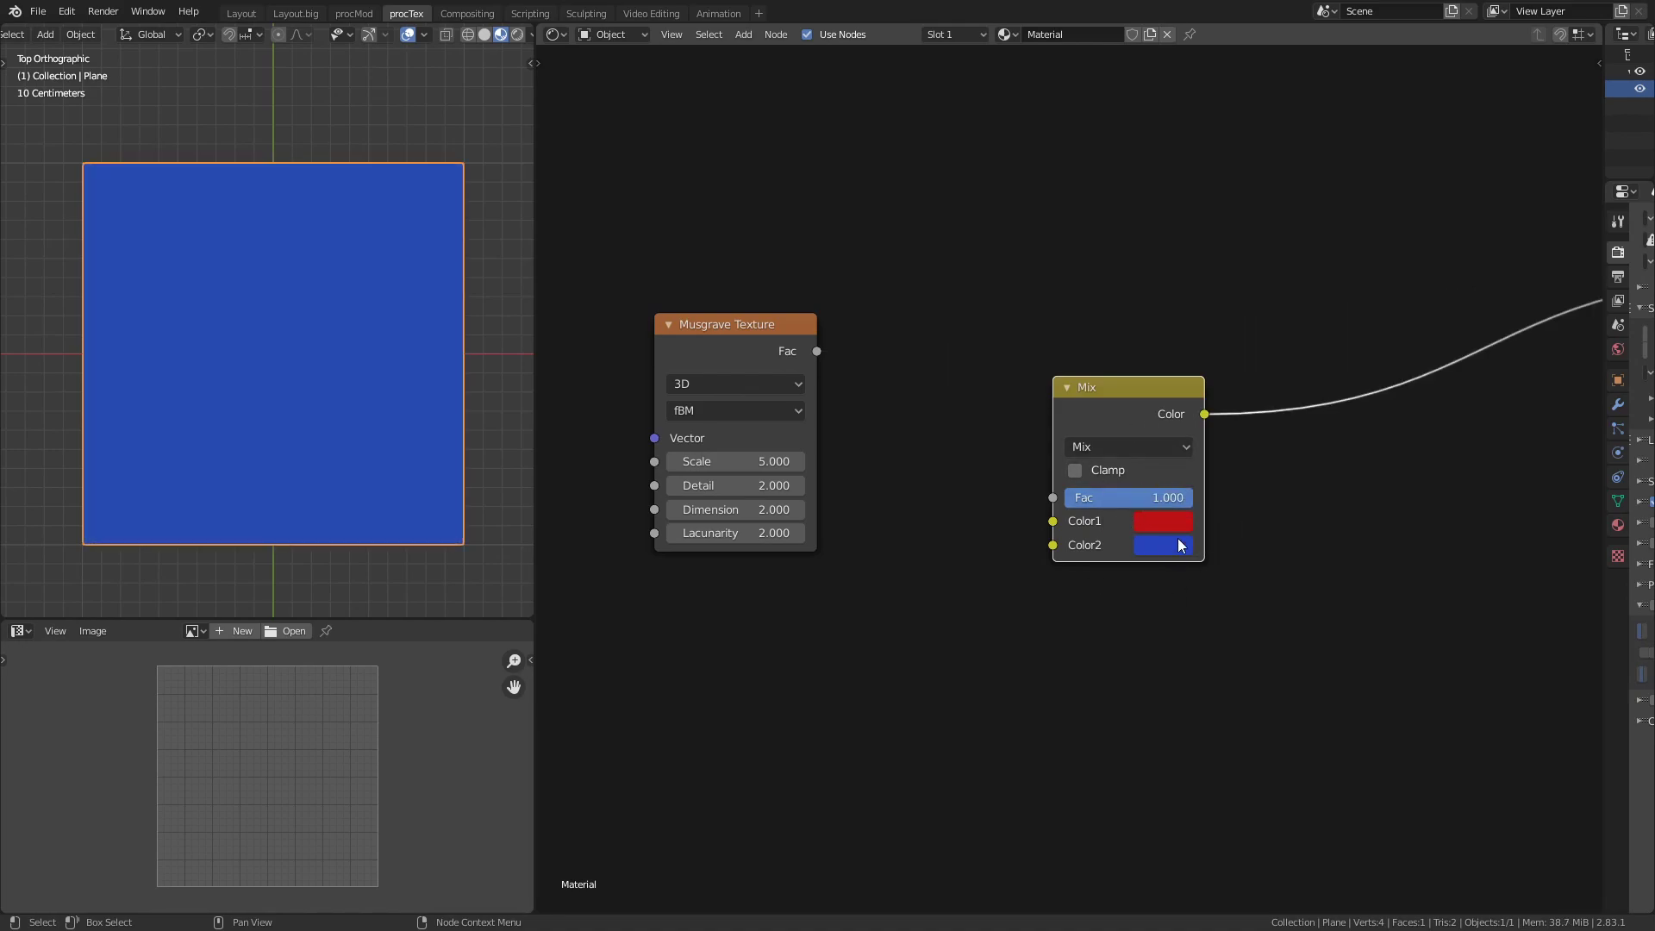
left_click_drag(1190, 498, 1065, 498)
Reconnect and preview the Musgrave texture, then remove it and set the Mix Fac to 1.000
left_click_drag(817, 351, 1070, 495)
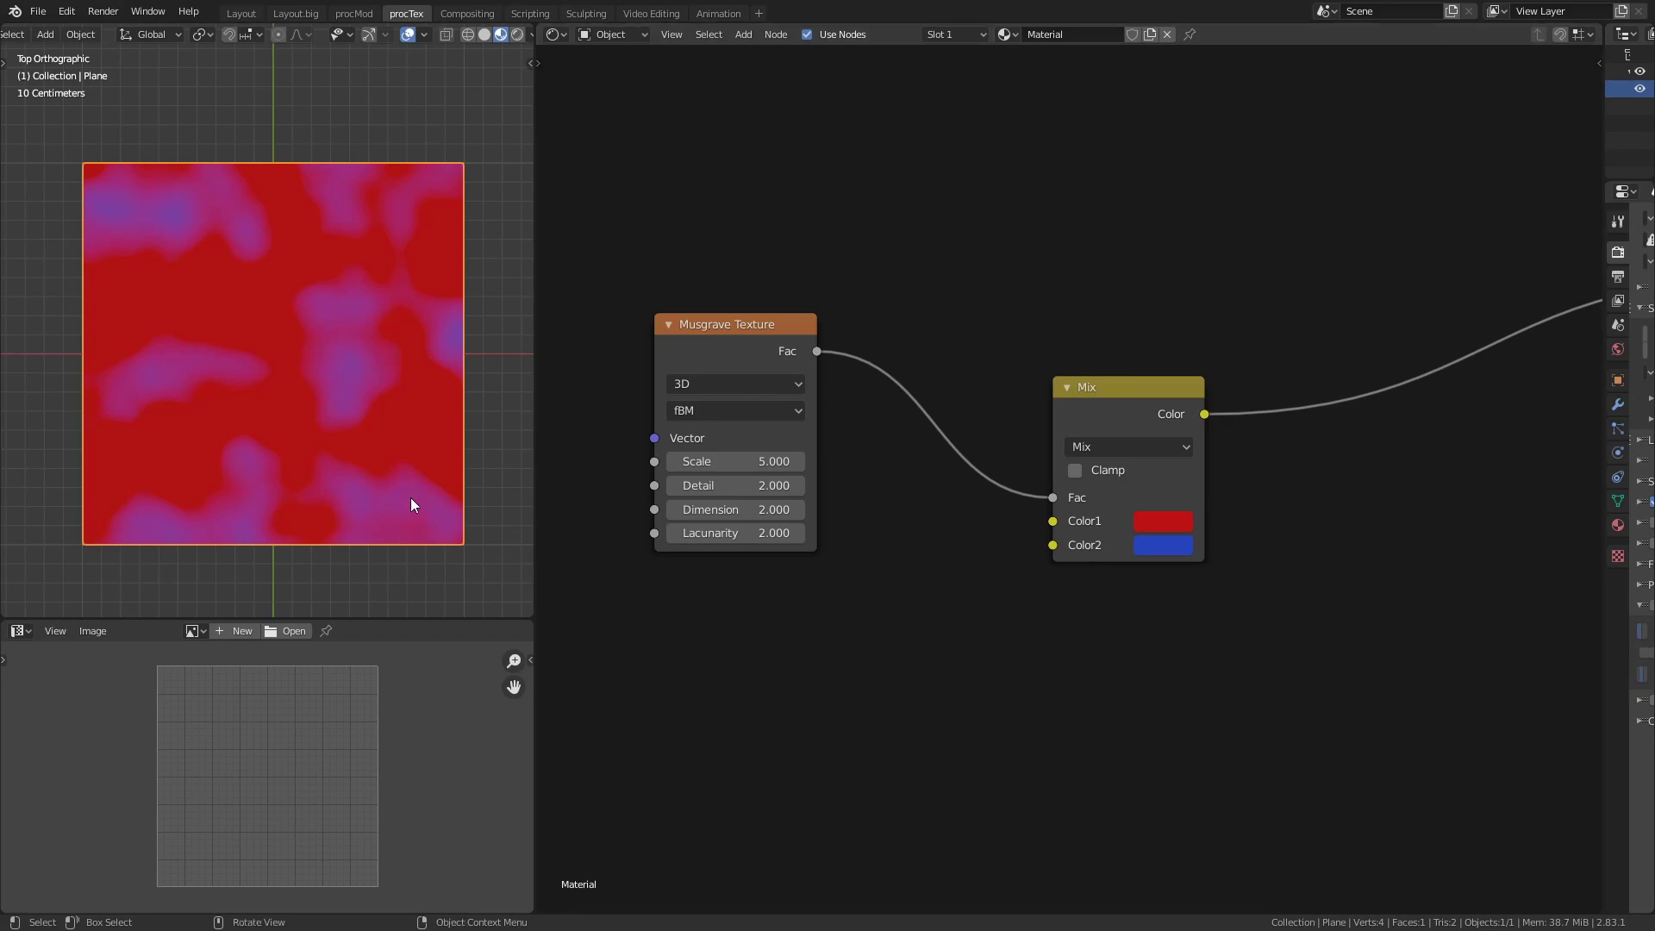
left_click(565, 384, "ctrl+shift")
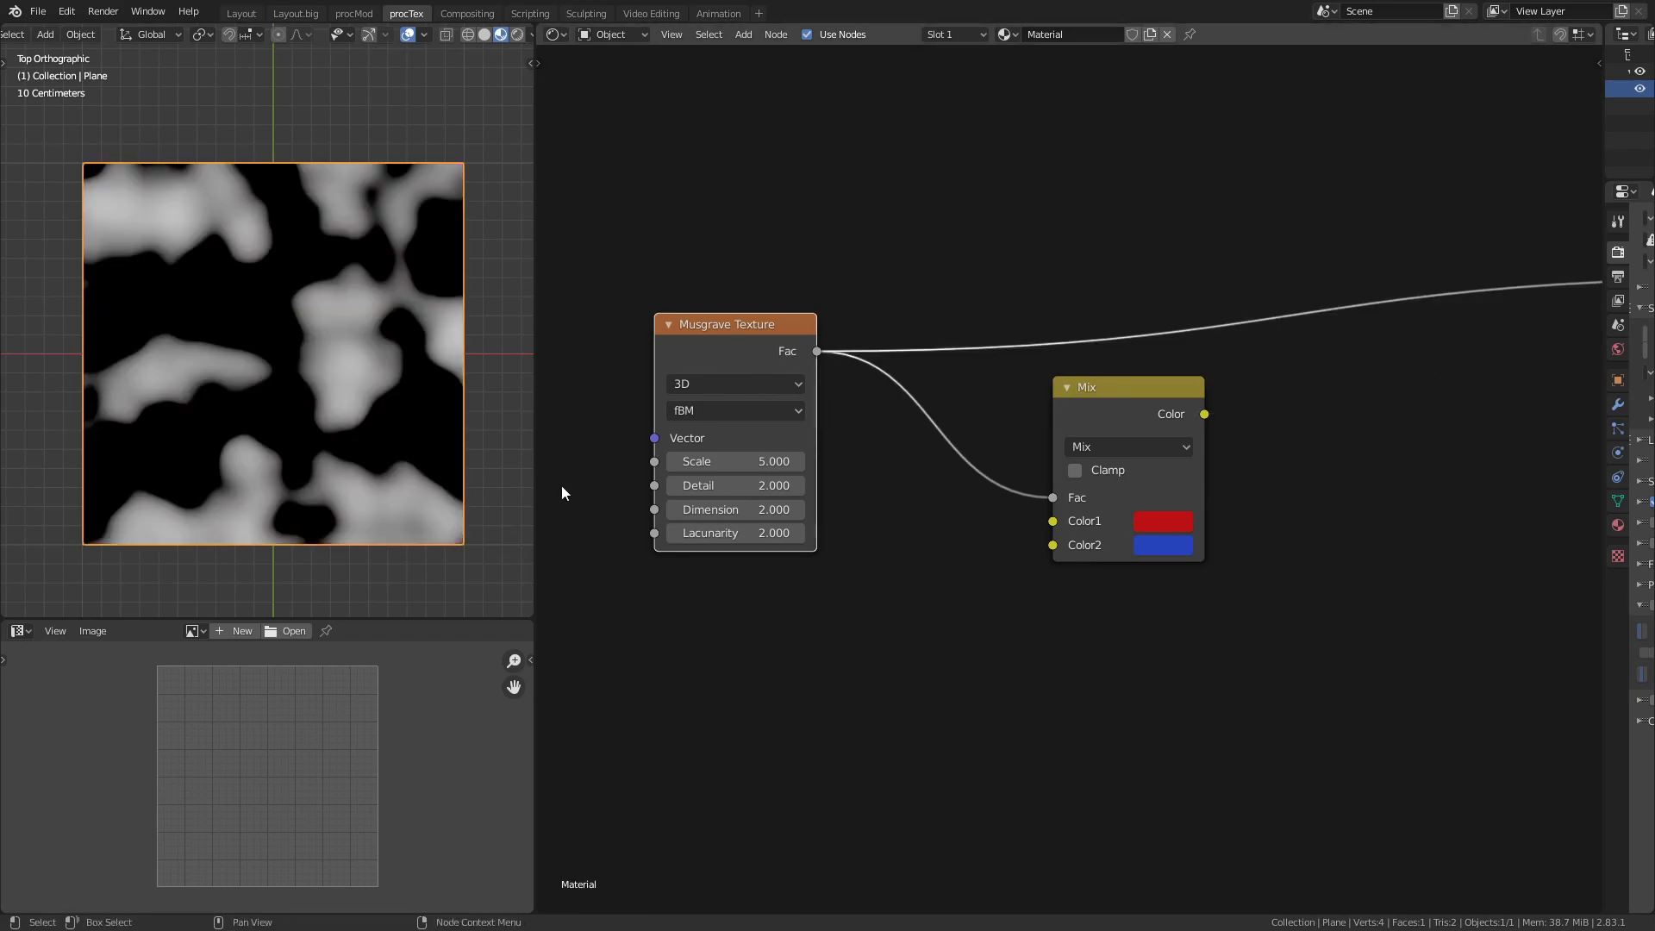
key("ctrl+z")
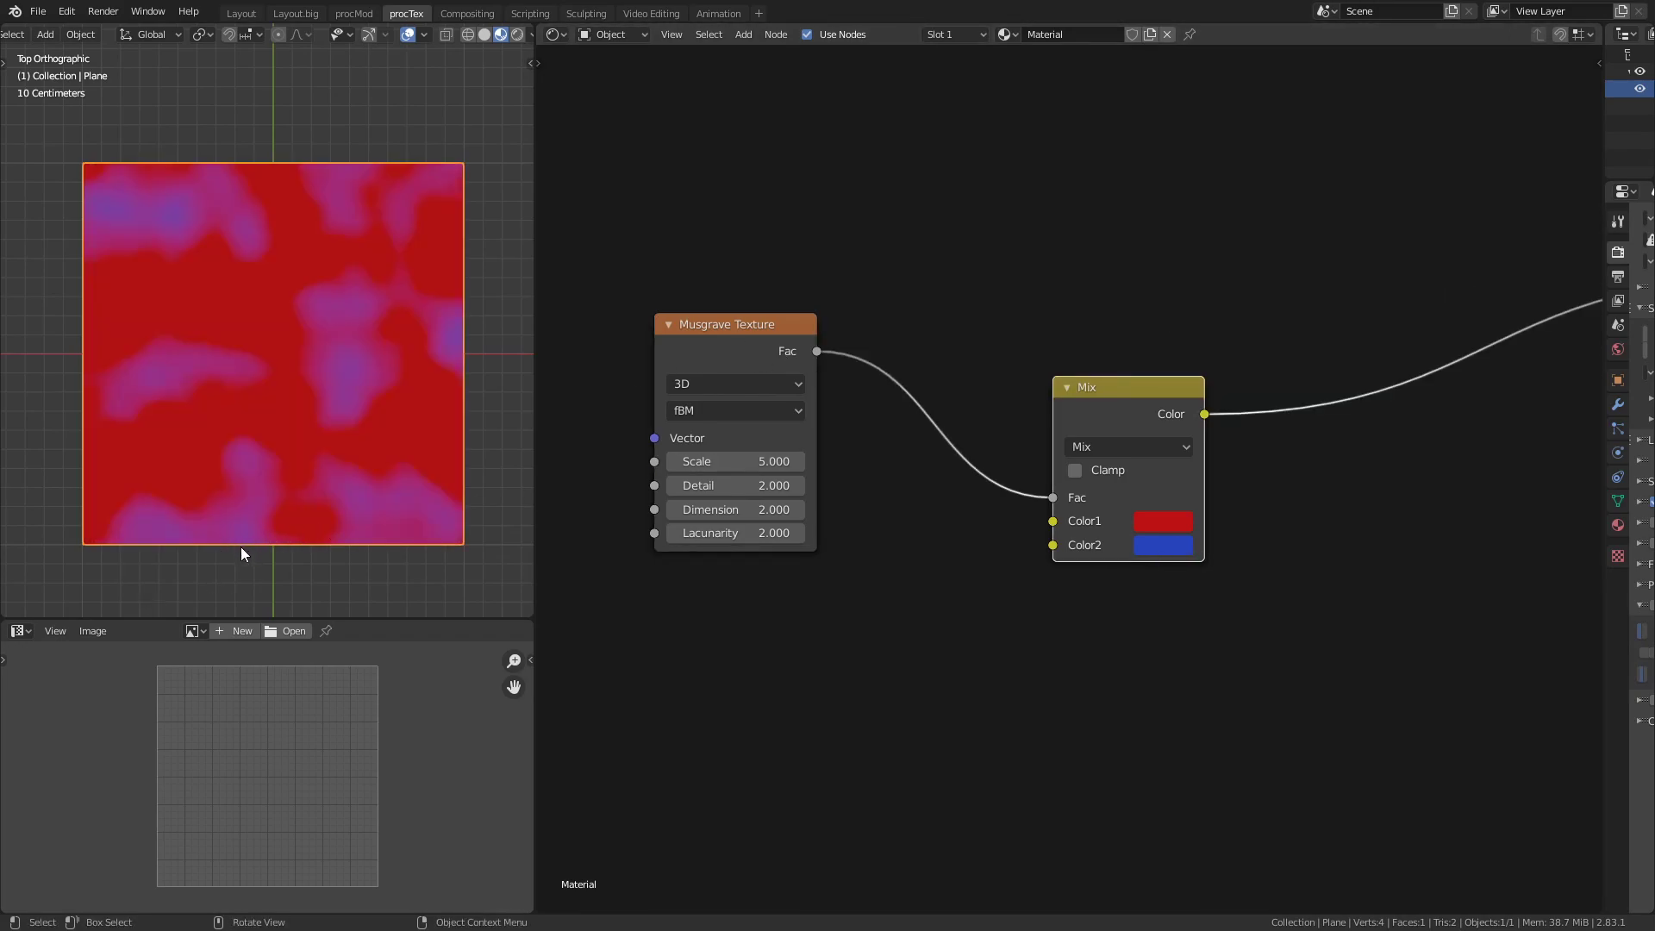
key("ctrl+z")
key("ctrl+z")
left_click_drag(1083, 385, 1166, 345)
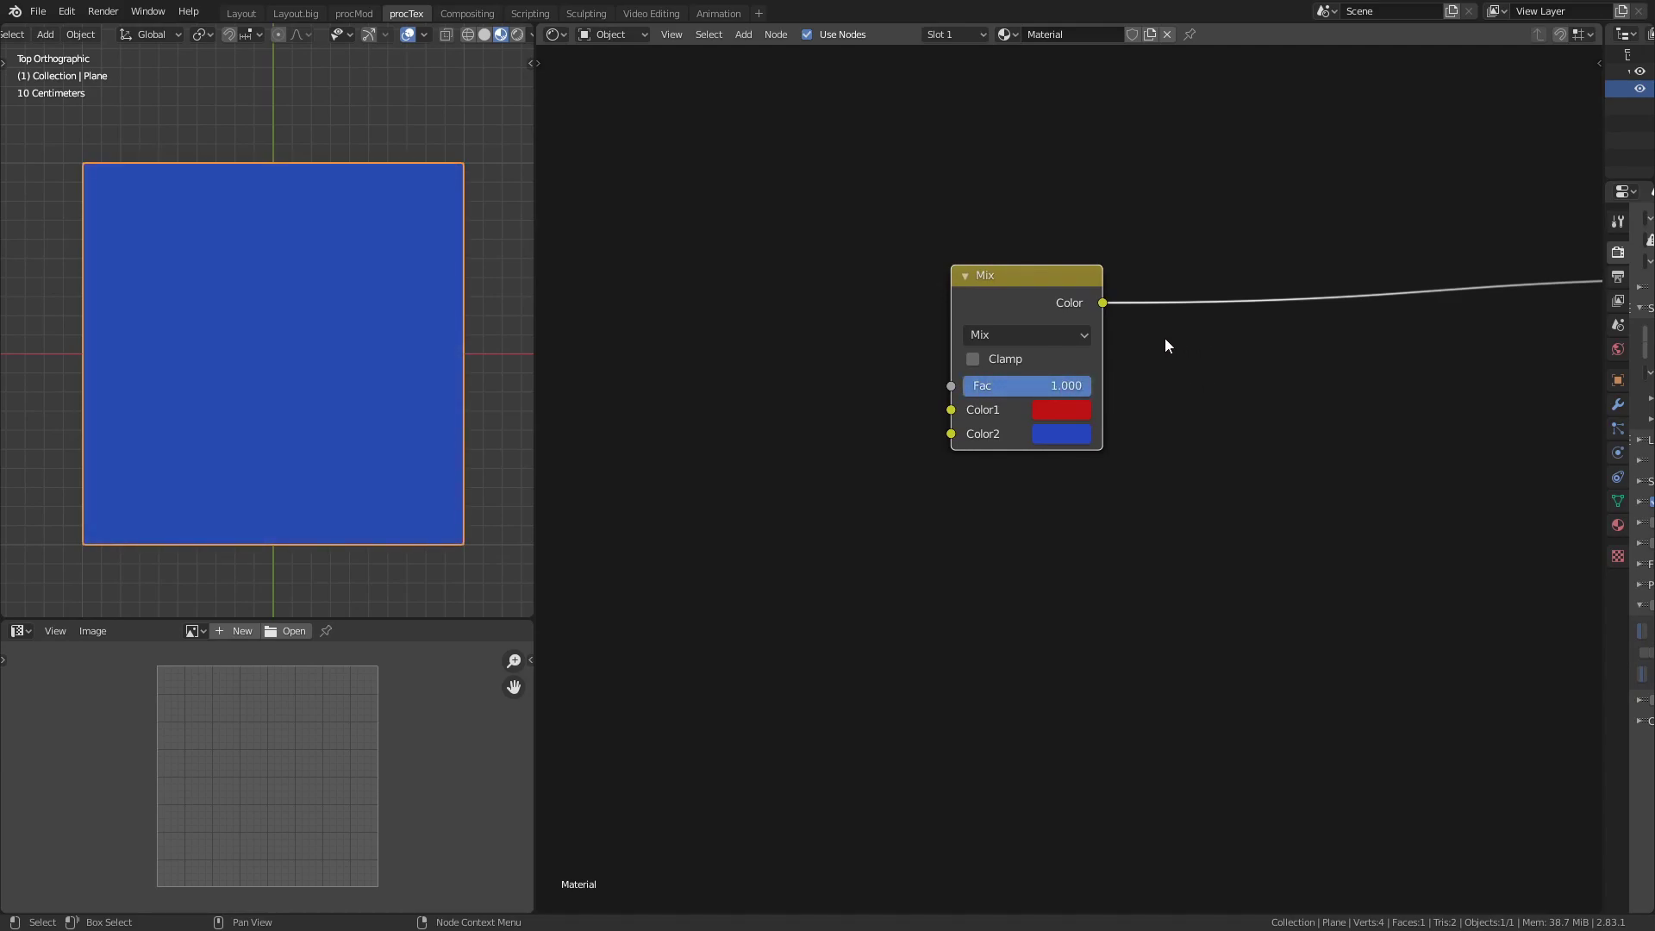
mouse_move(951, 409)
left_mouse_down()
mouse_move(857, 478)
mouse_move(849, 635)
left_mouse_up()
Set the mix blend mode to Darken after briefly adding and undoing a Vector Math node
left_click(1073, 334)
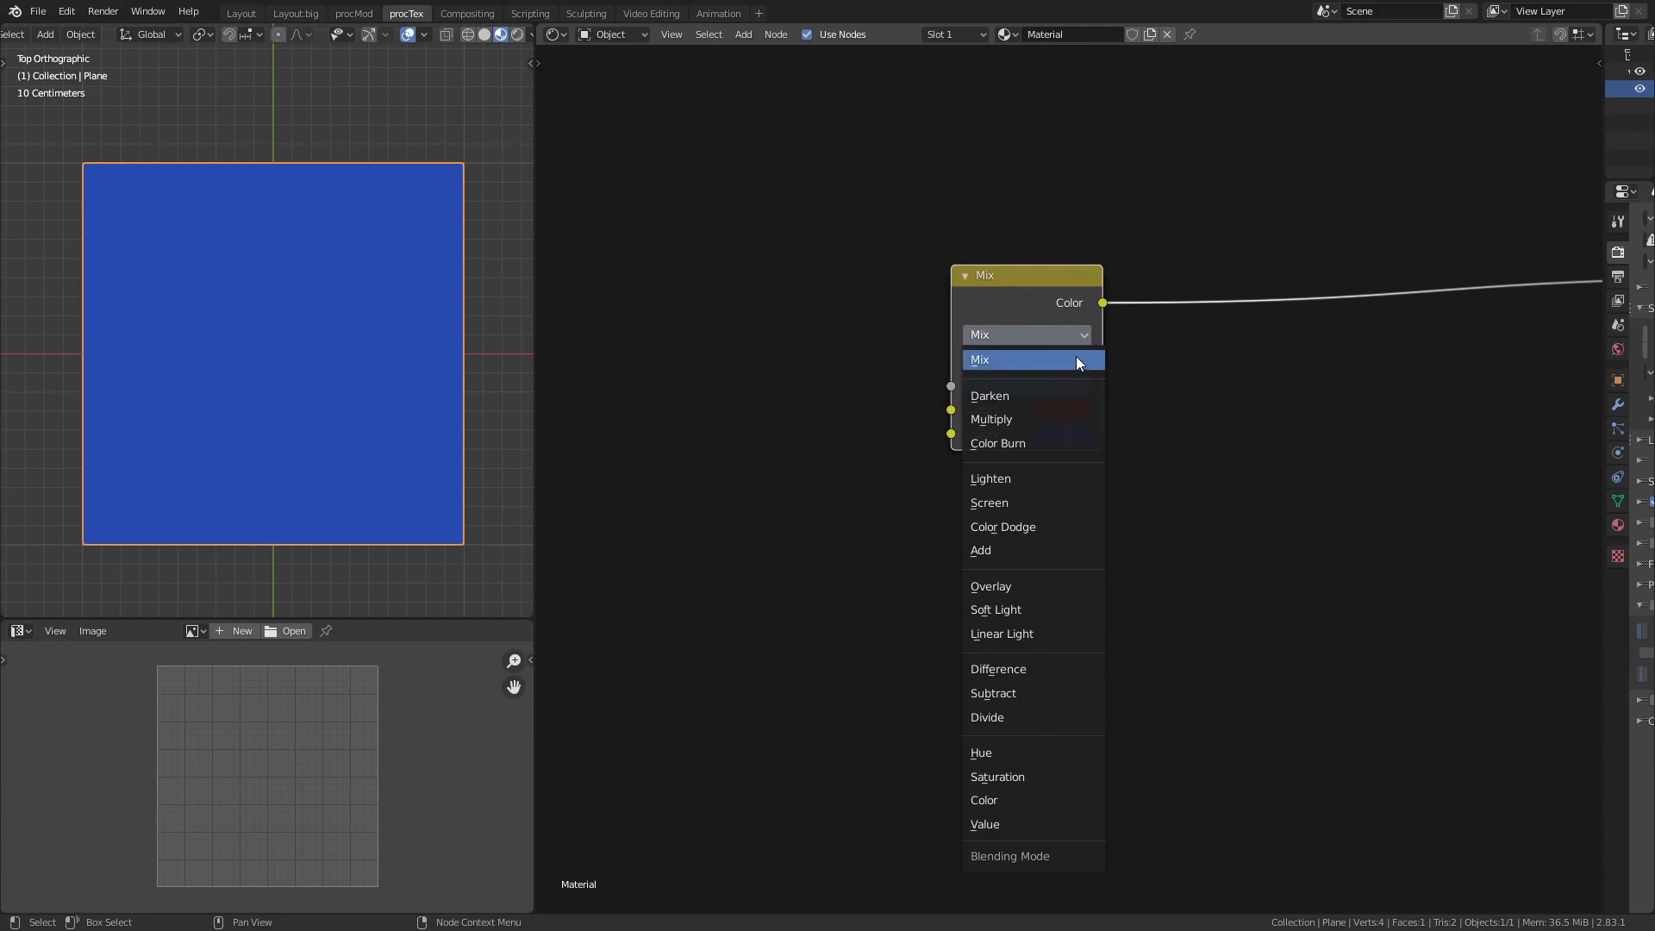
key("shift+a")
left_click(1324, 711)
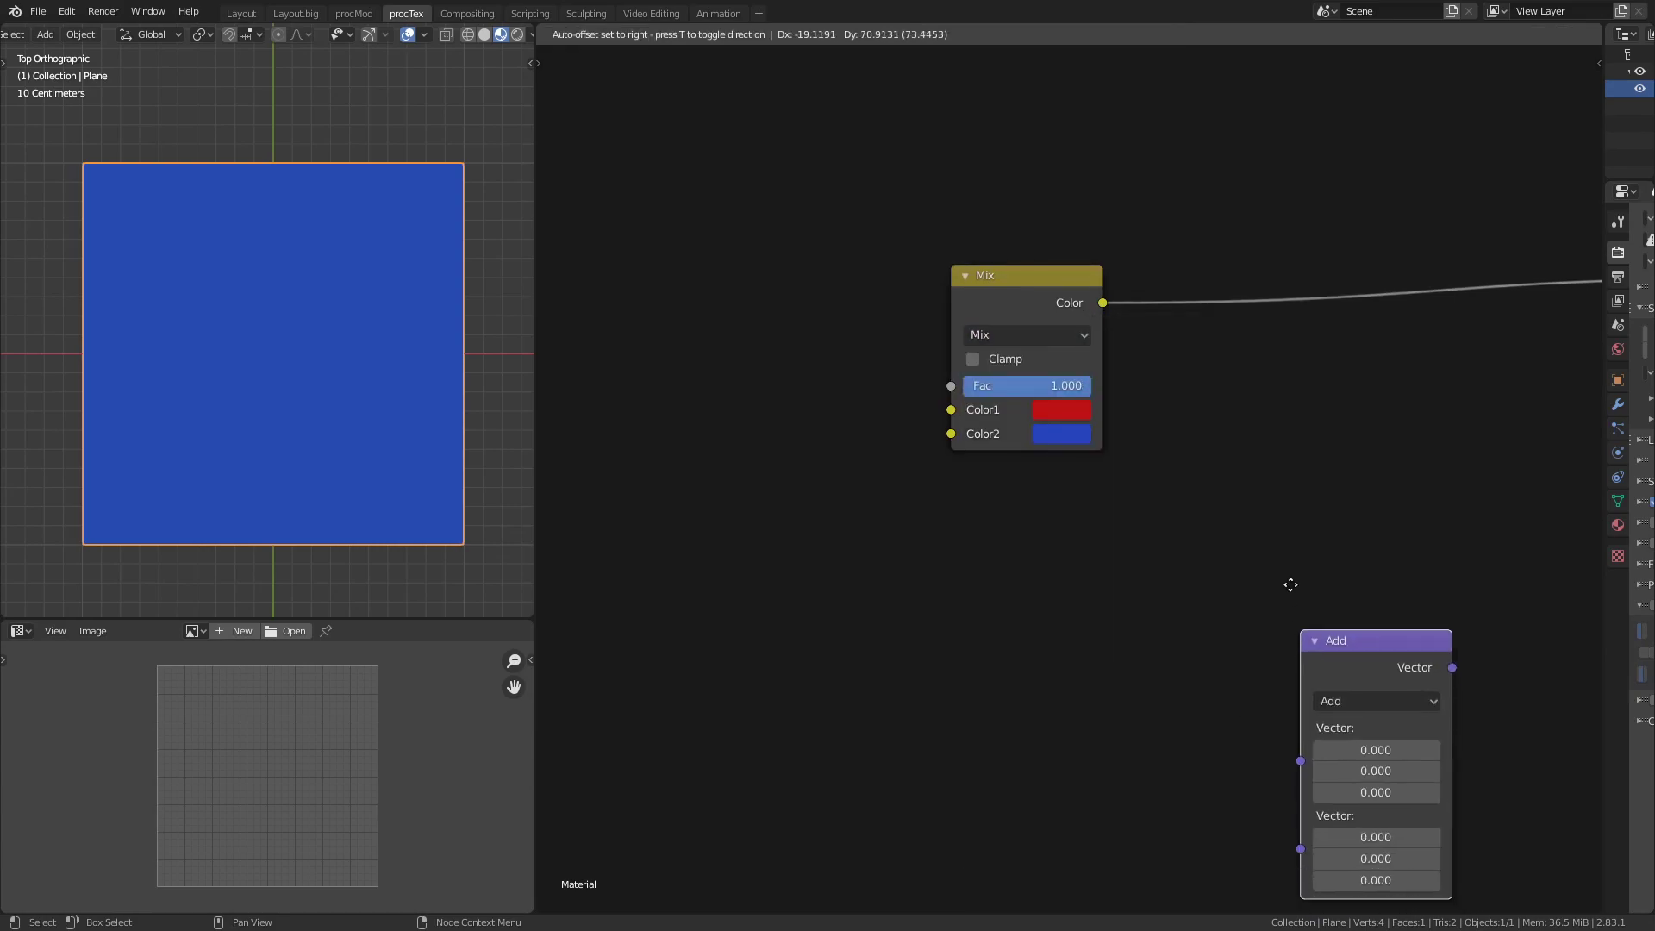
left_click(1201, 364)
left_click(1310, 482)
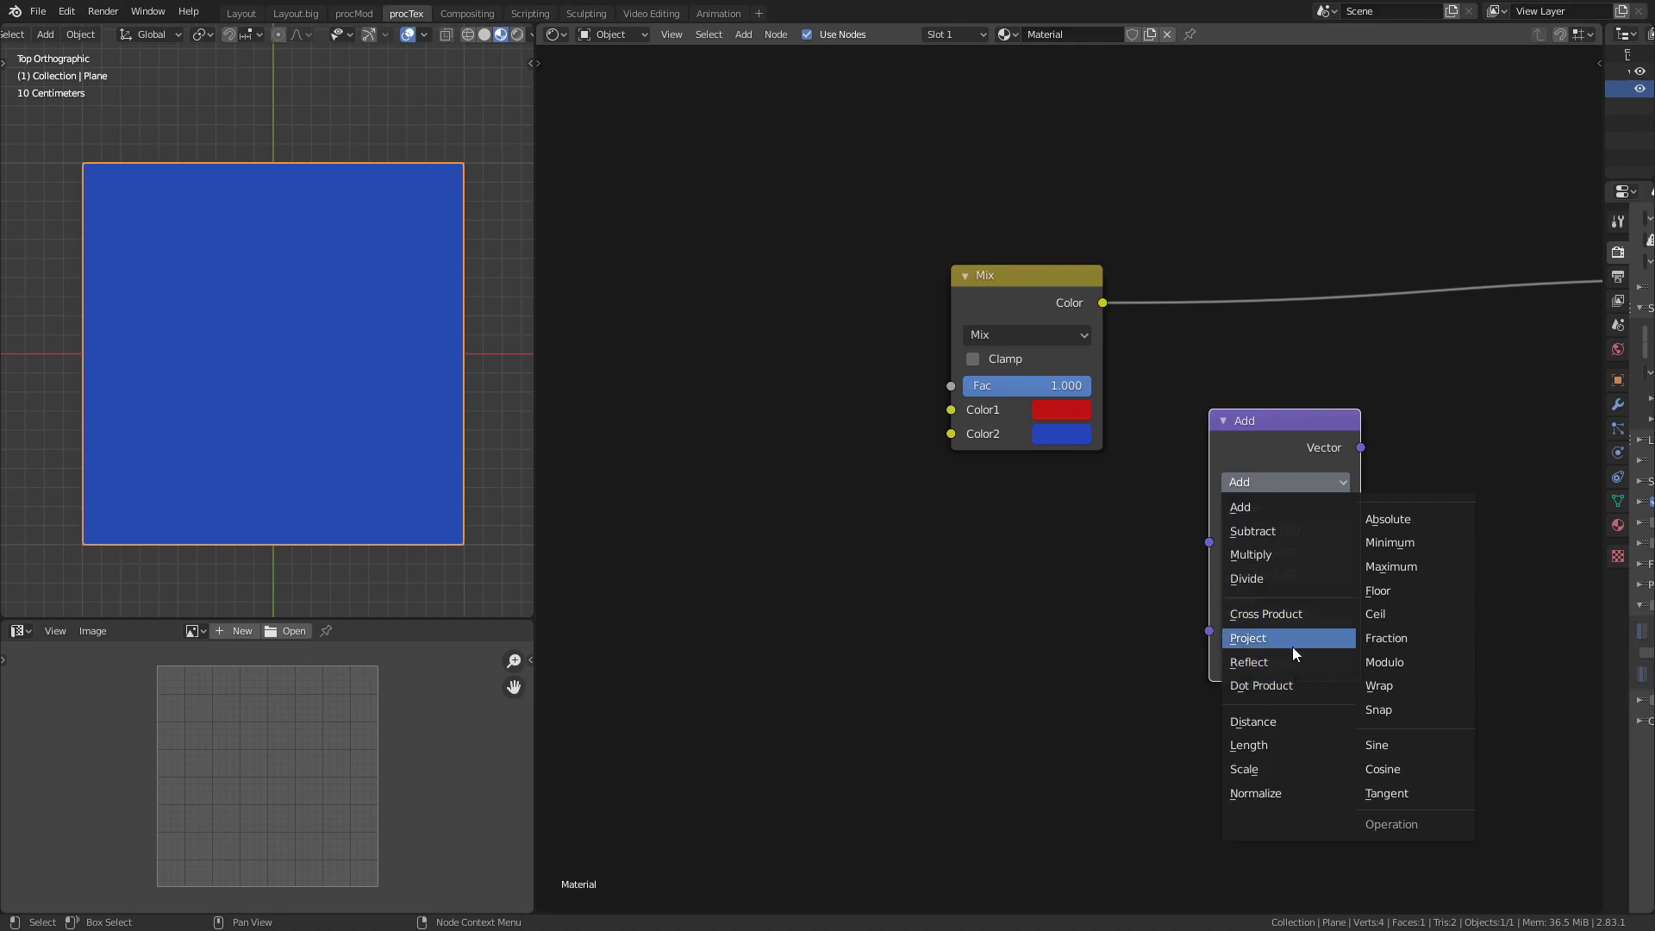
key("ctrl+z")
left_click(1072, 329)
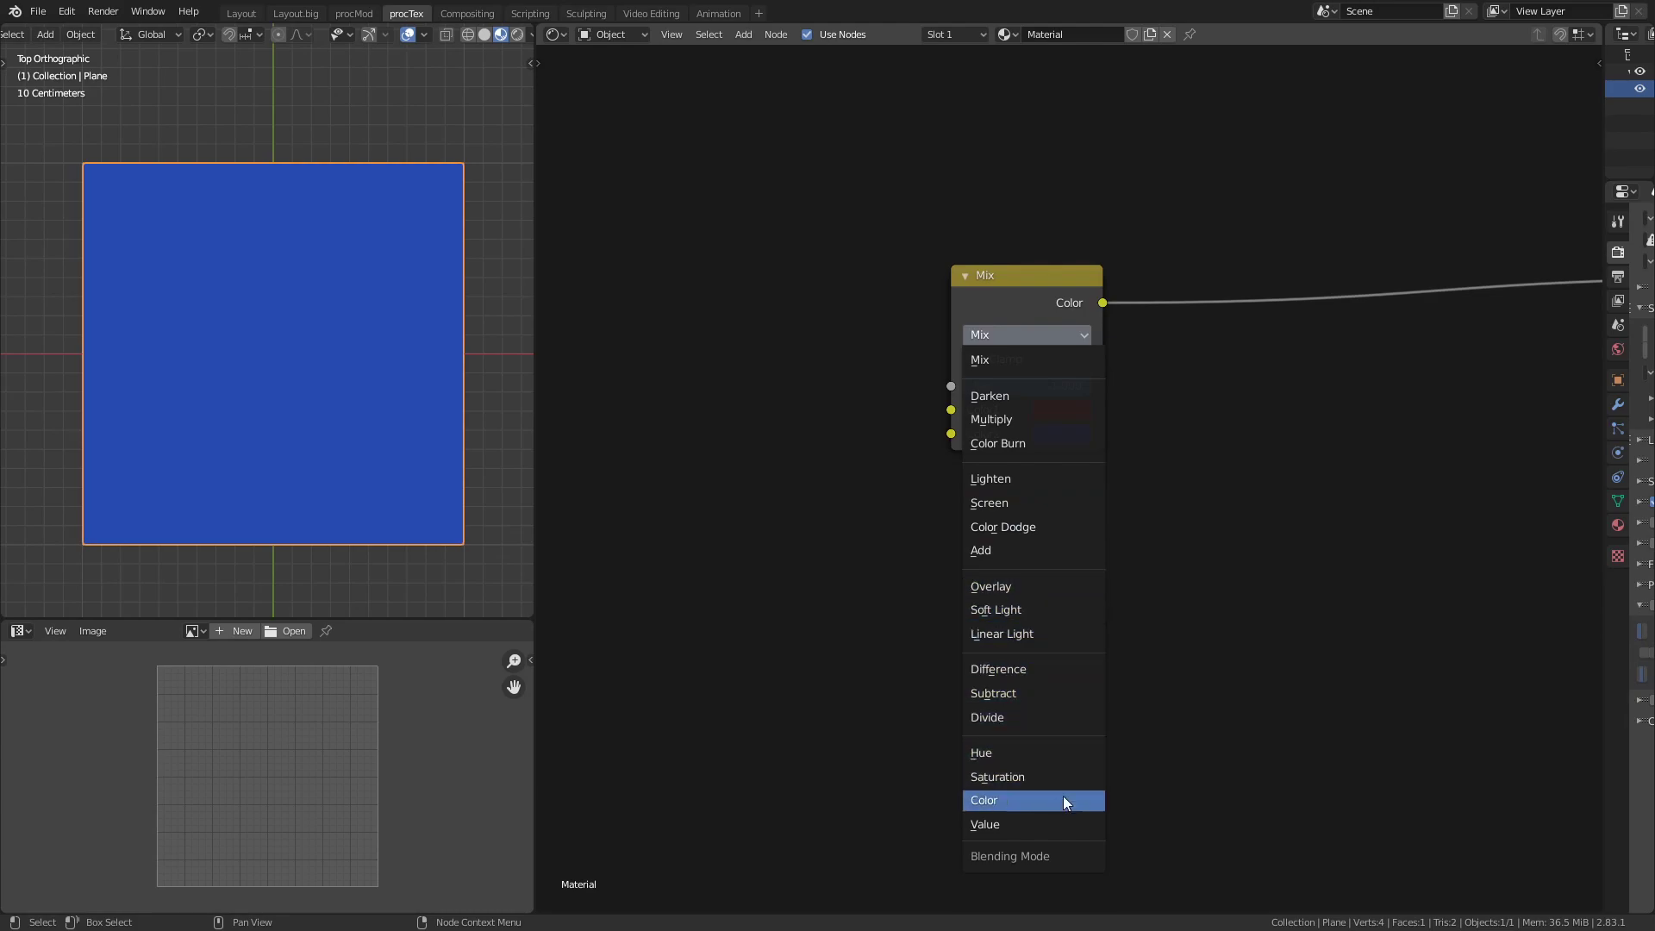
left_click(1078, 338)
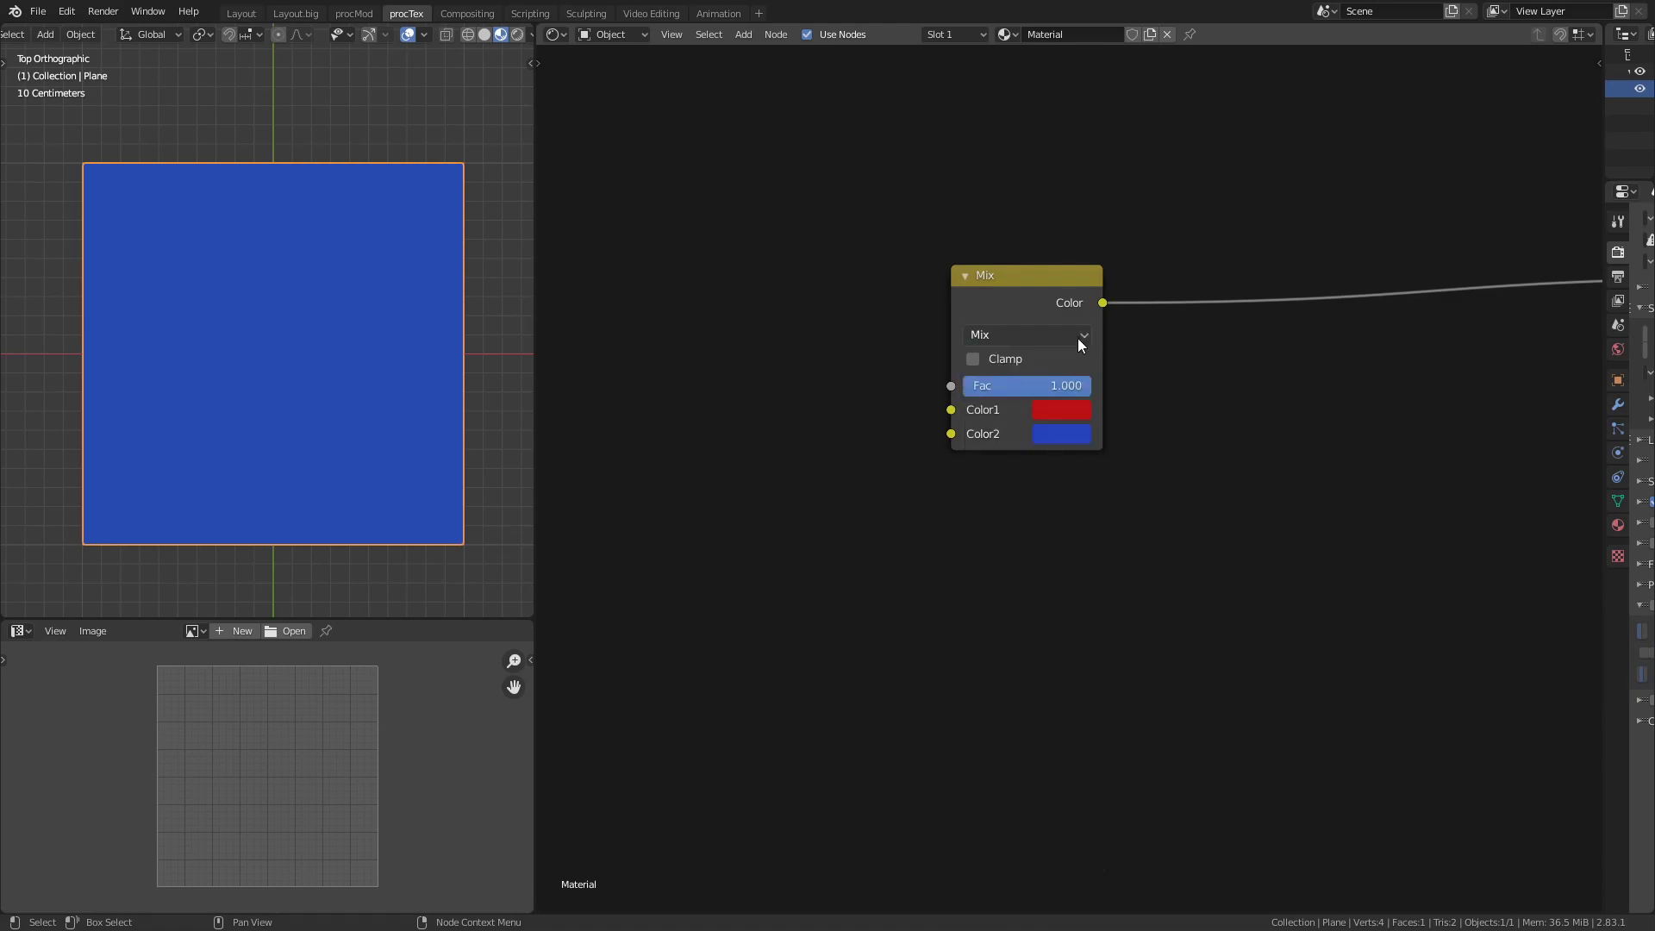
scroll(1073, 338, "down", 1, "ctrl")
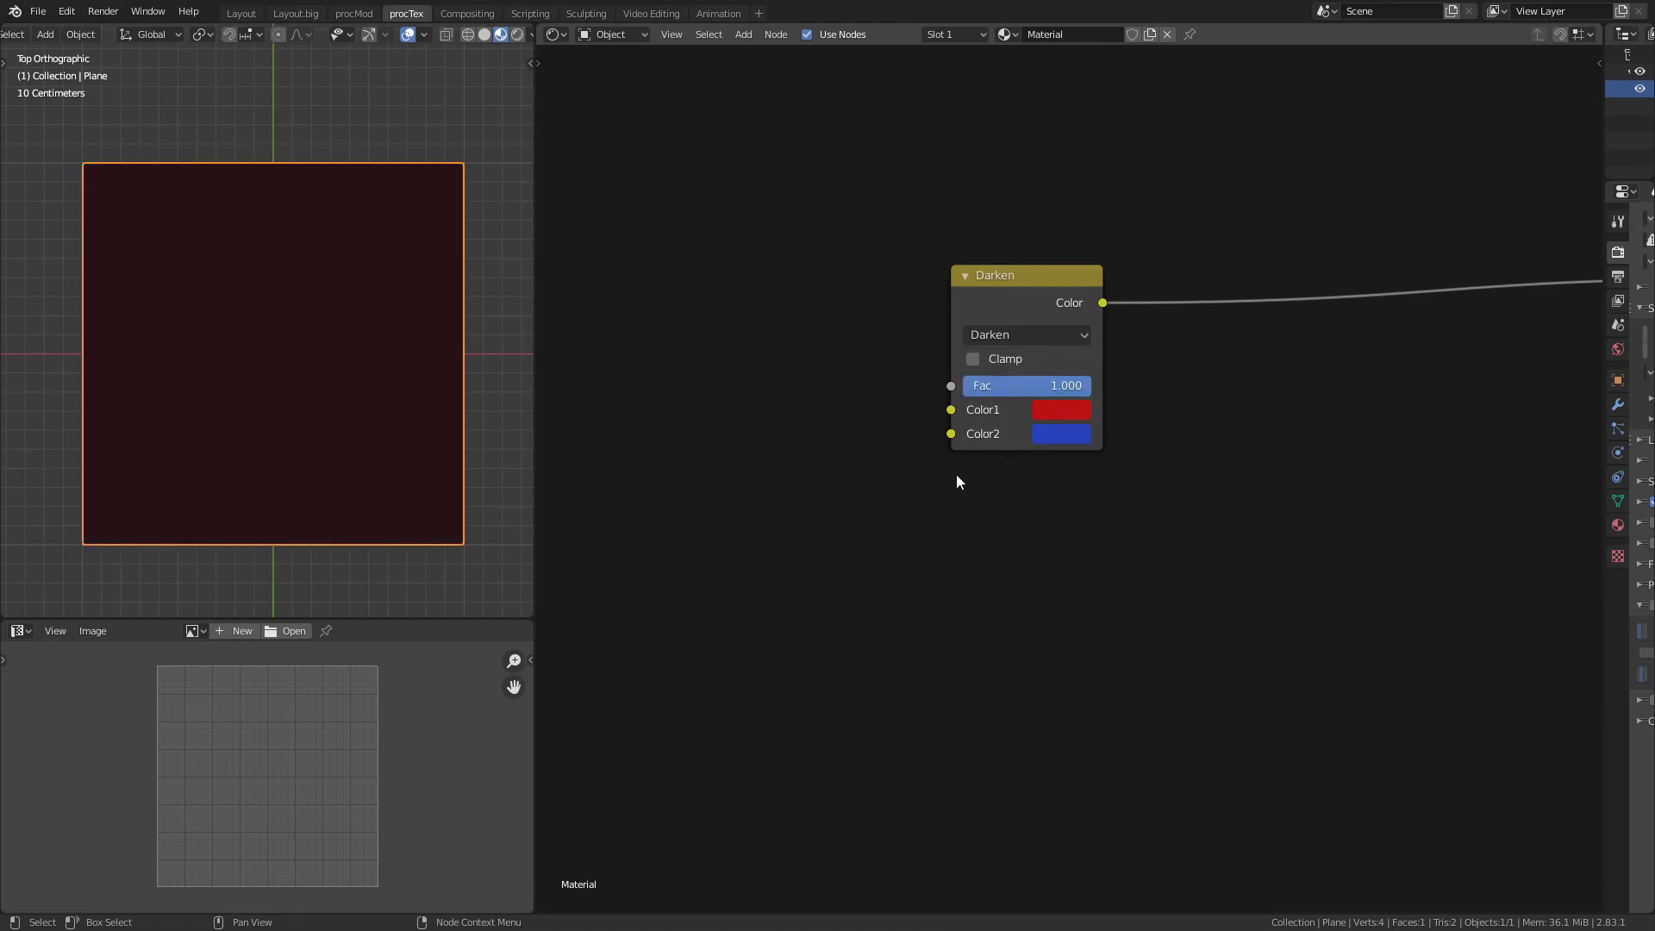
left_click_drag(952, 407, 877, 359)
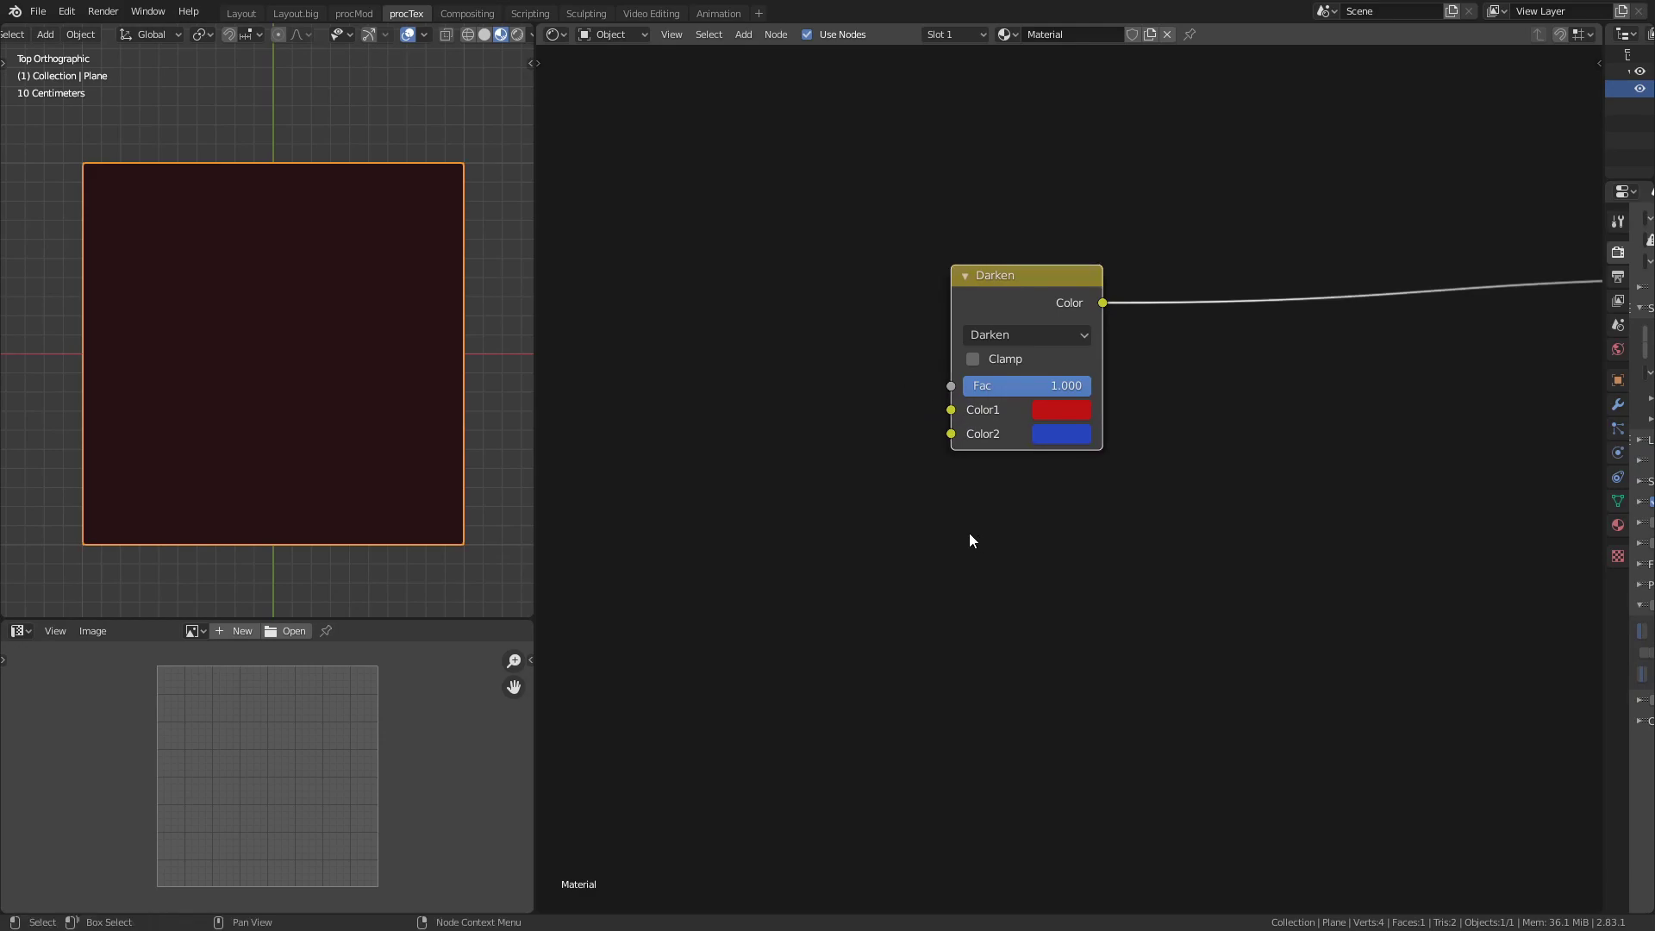
middle_click_drag(970, 533, 1001, 429)
mouse_move(860, 452)
left_mouse_down()
mouse_move(857, 650)
mouse_move(1255, 632)
left_mouse_up()
mouse_move(858, 606)
left_mouse_down()
mouse_move(1205, 562)
mouse_move(1264, 483)
left_mouse_up()
left_click_drag(1299, 464, 1316, 492)
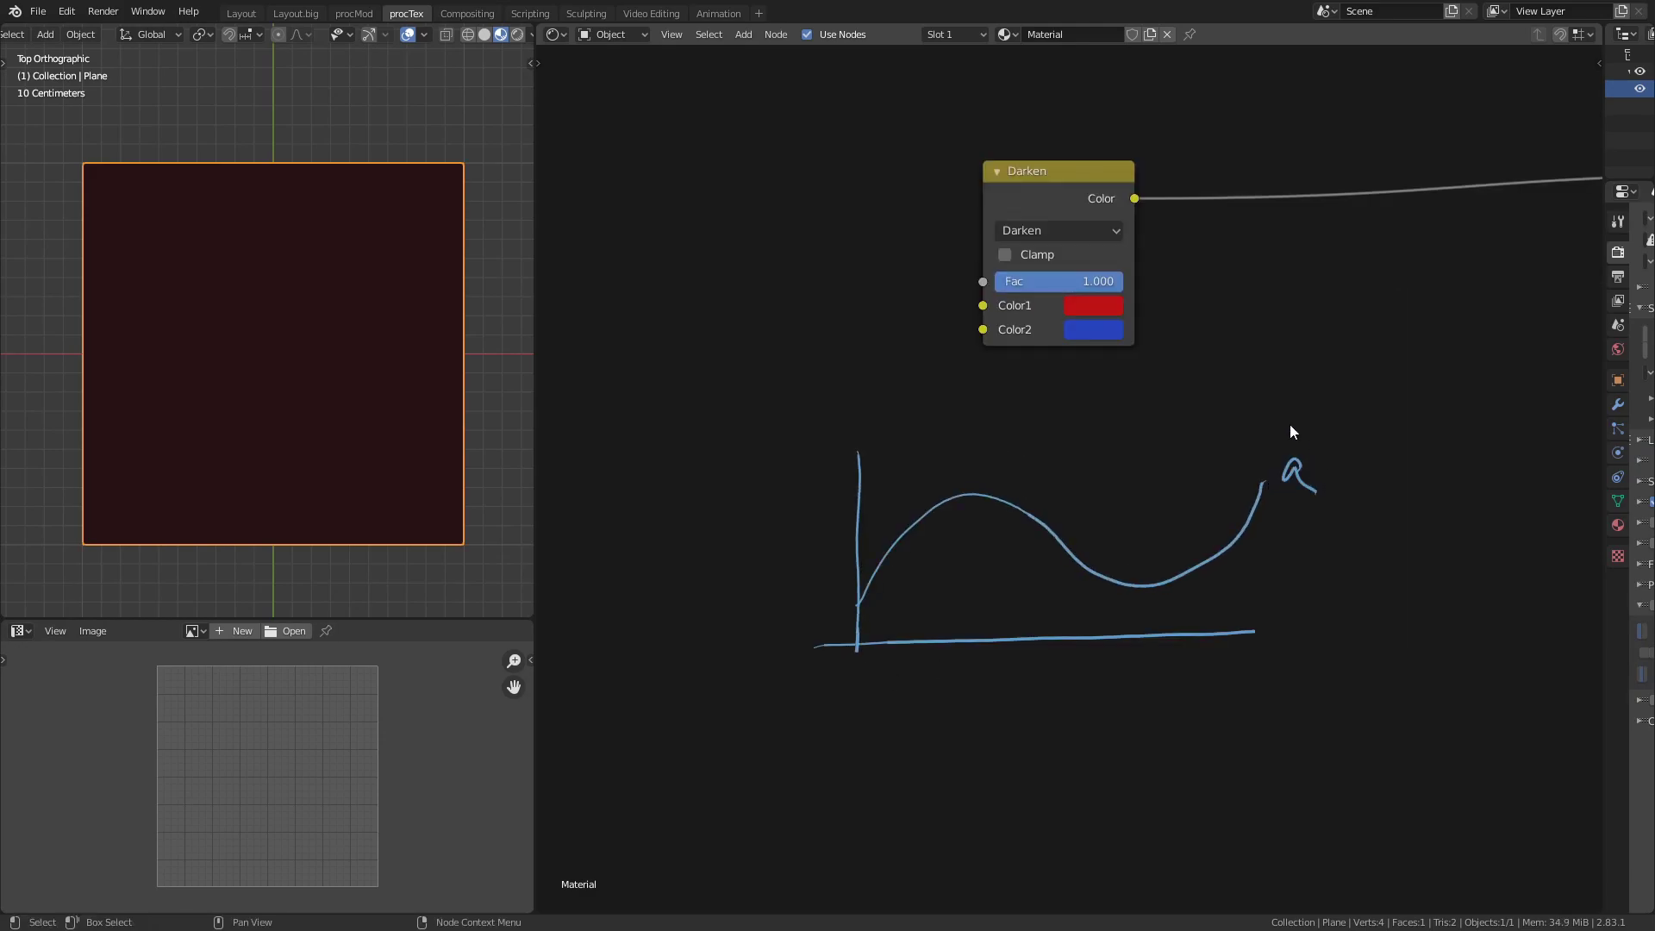
left_click_drag(849, 569, 1237, 490)
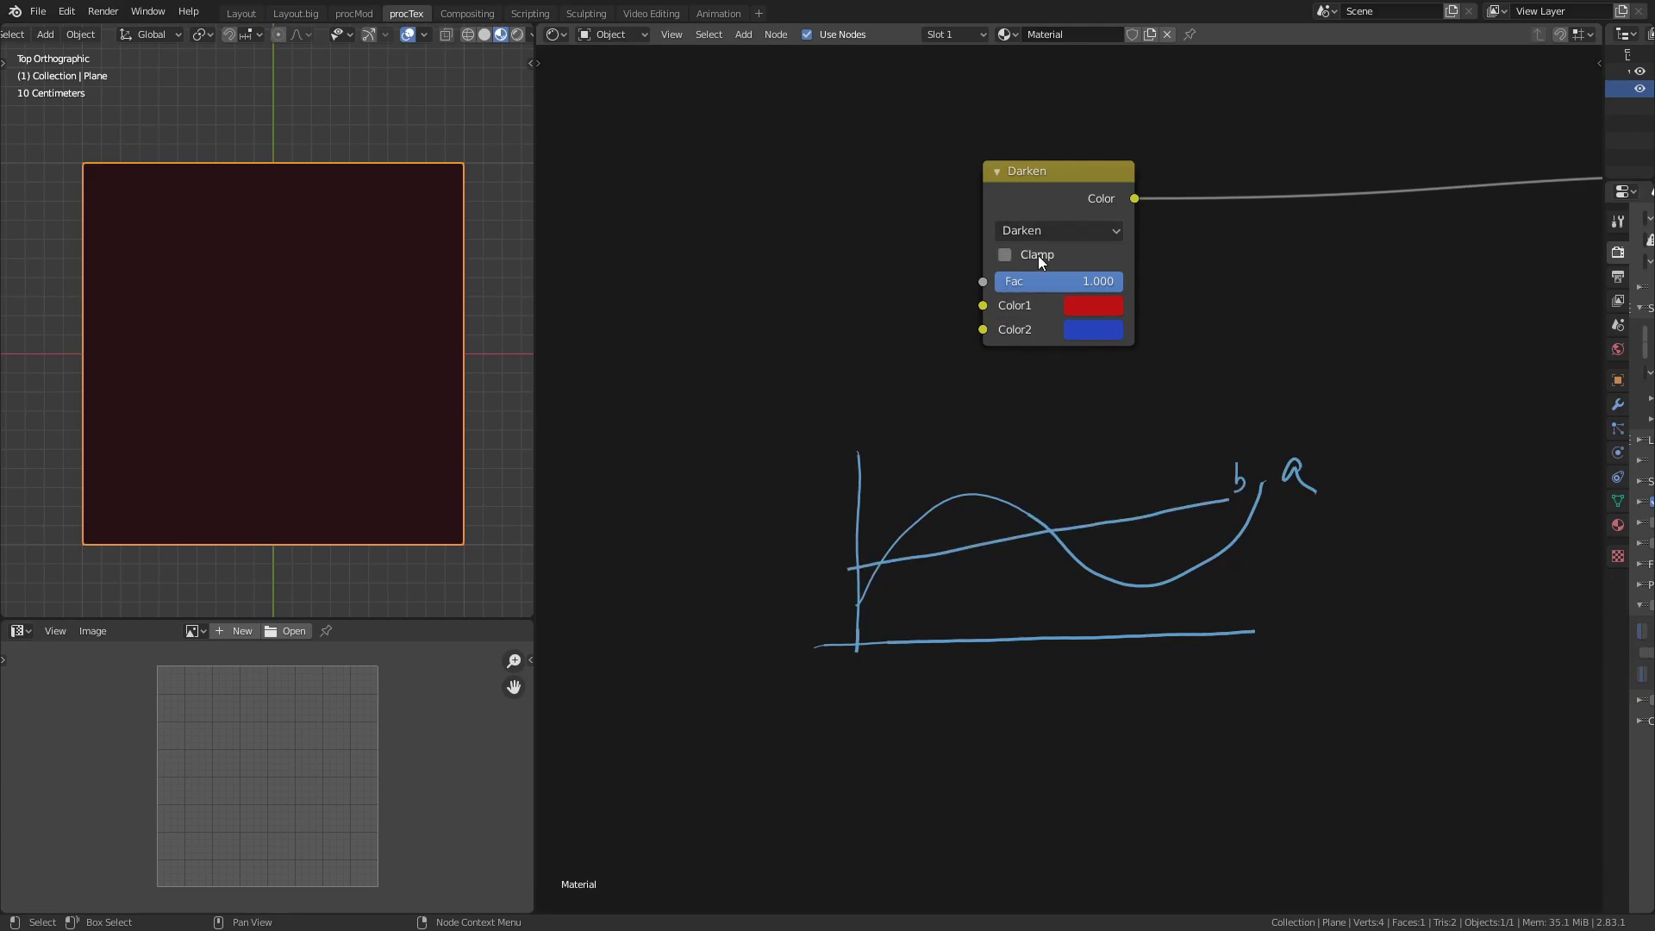
mouse_move(1054, 282)
left_mouse_down()
mouse_move(1032, 293)
mouse_move(1171, 262)
left_mouse_up()
left_click_drag(860, 608, 1264, 498)
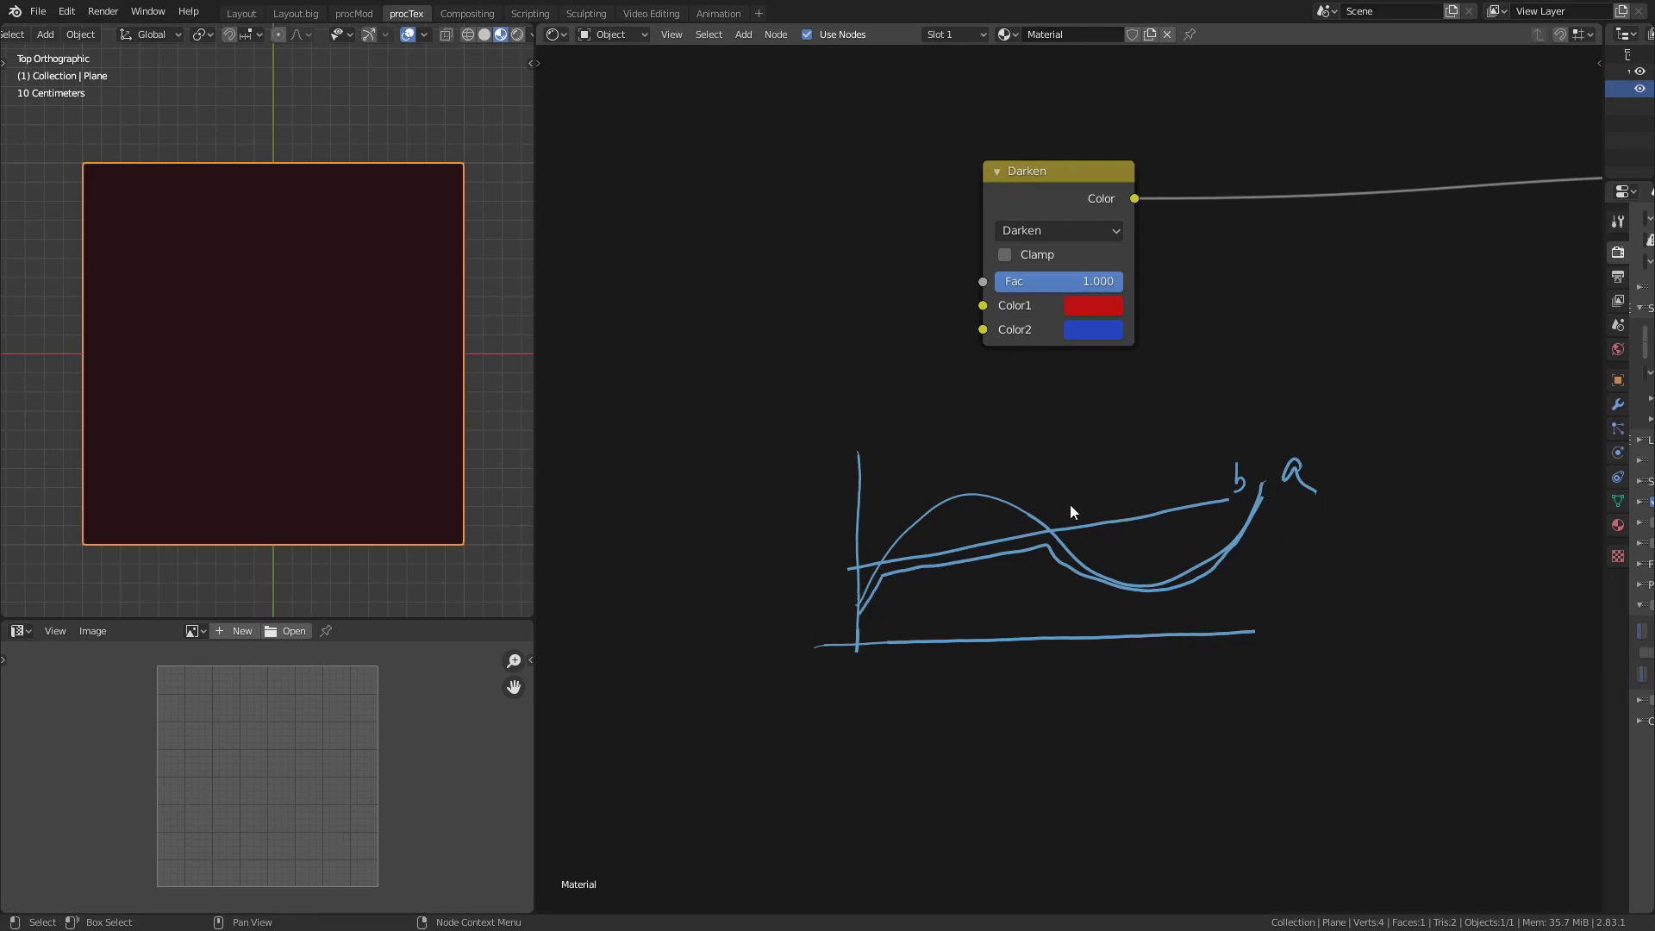
left_click_drag(1069, 509, 973, 618, "ctrl")
Switch the Mix node's blend mode to Multiply
left_click(1058, 230)
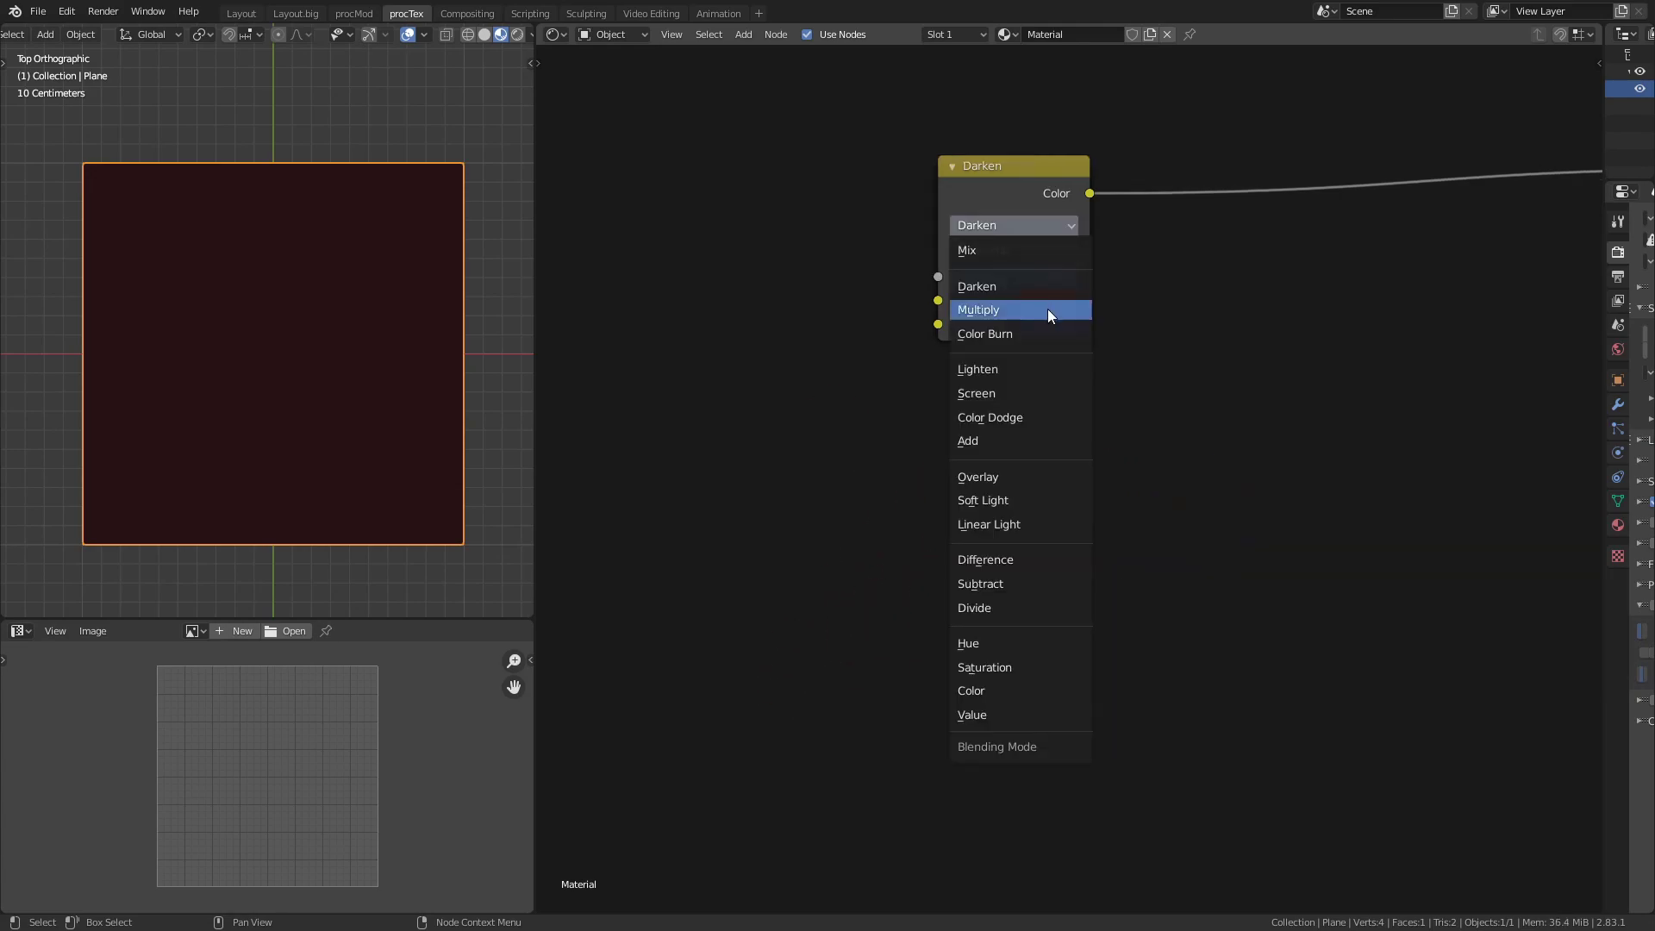
left_click(1047, 309)
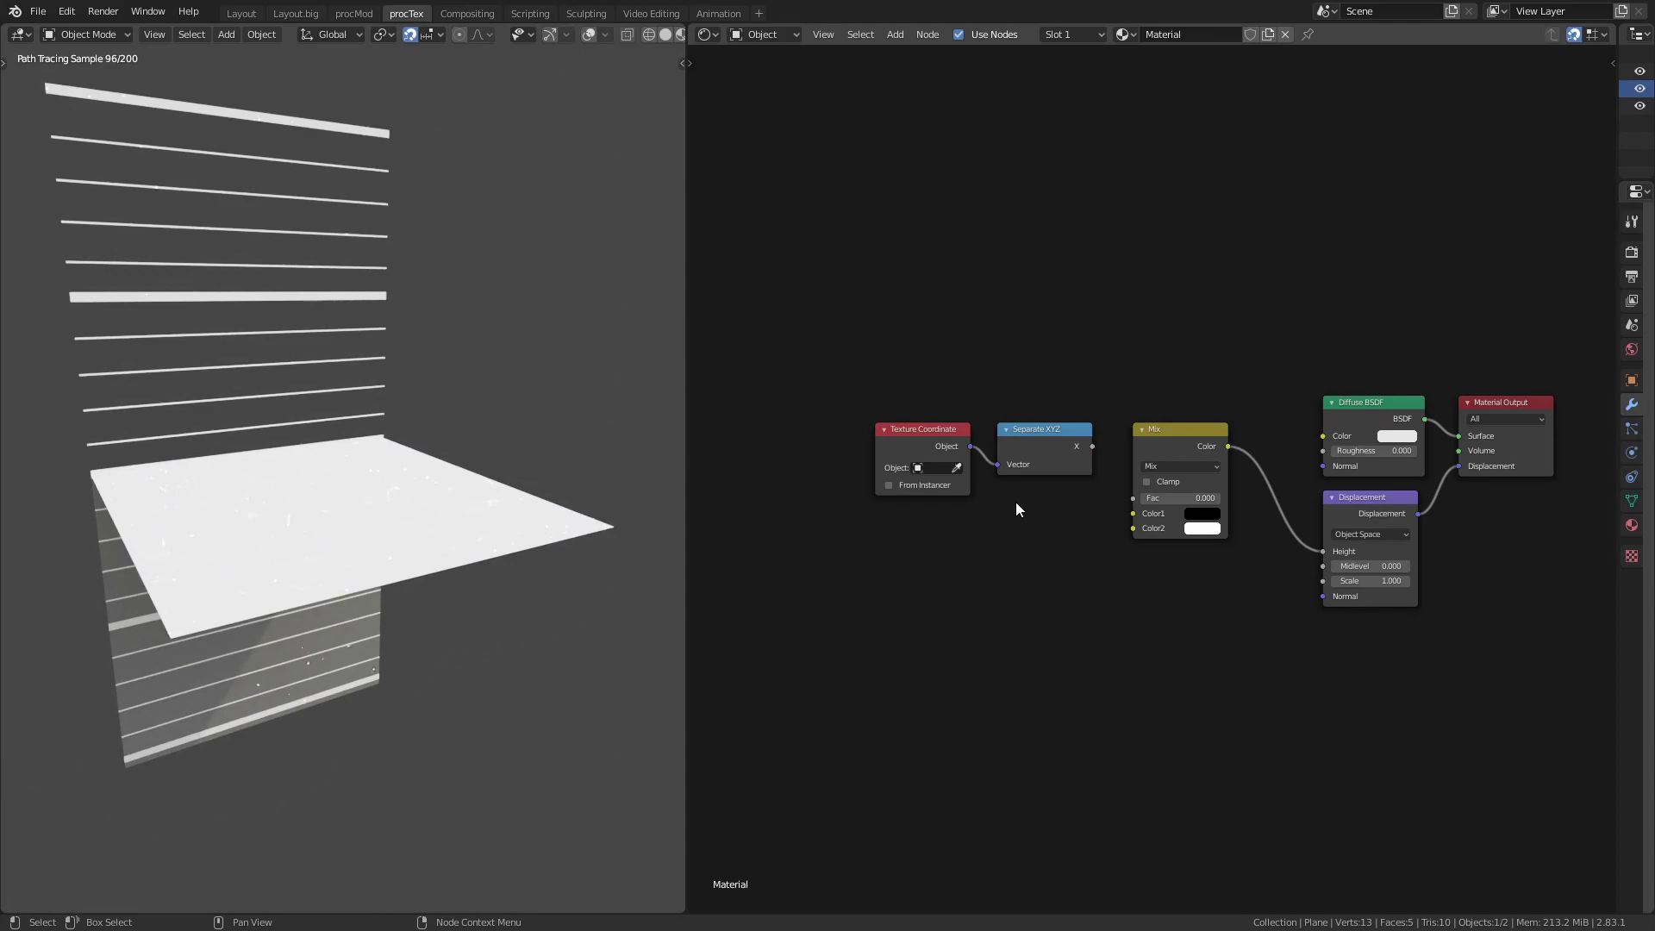
Link Separate XYZ's X output and preview the X coordinate gradient on the plane
mouse_move(597, 373)
middle_mouse_down()
mouse_move(571, 484)
mouse_move(571, 469)
mouse_move(541, 526)
mouse_move(540, 510)
middle_mouse_up()
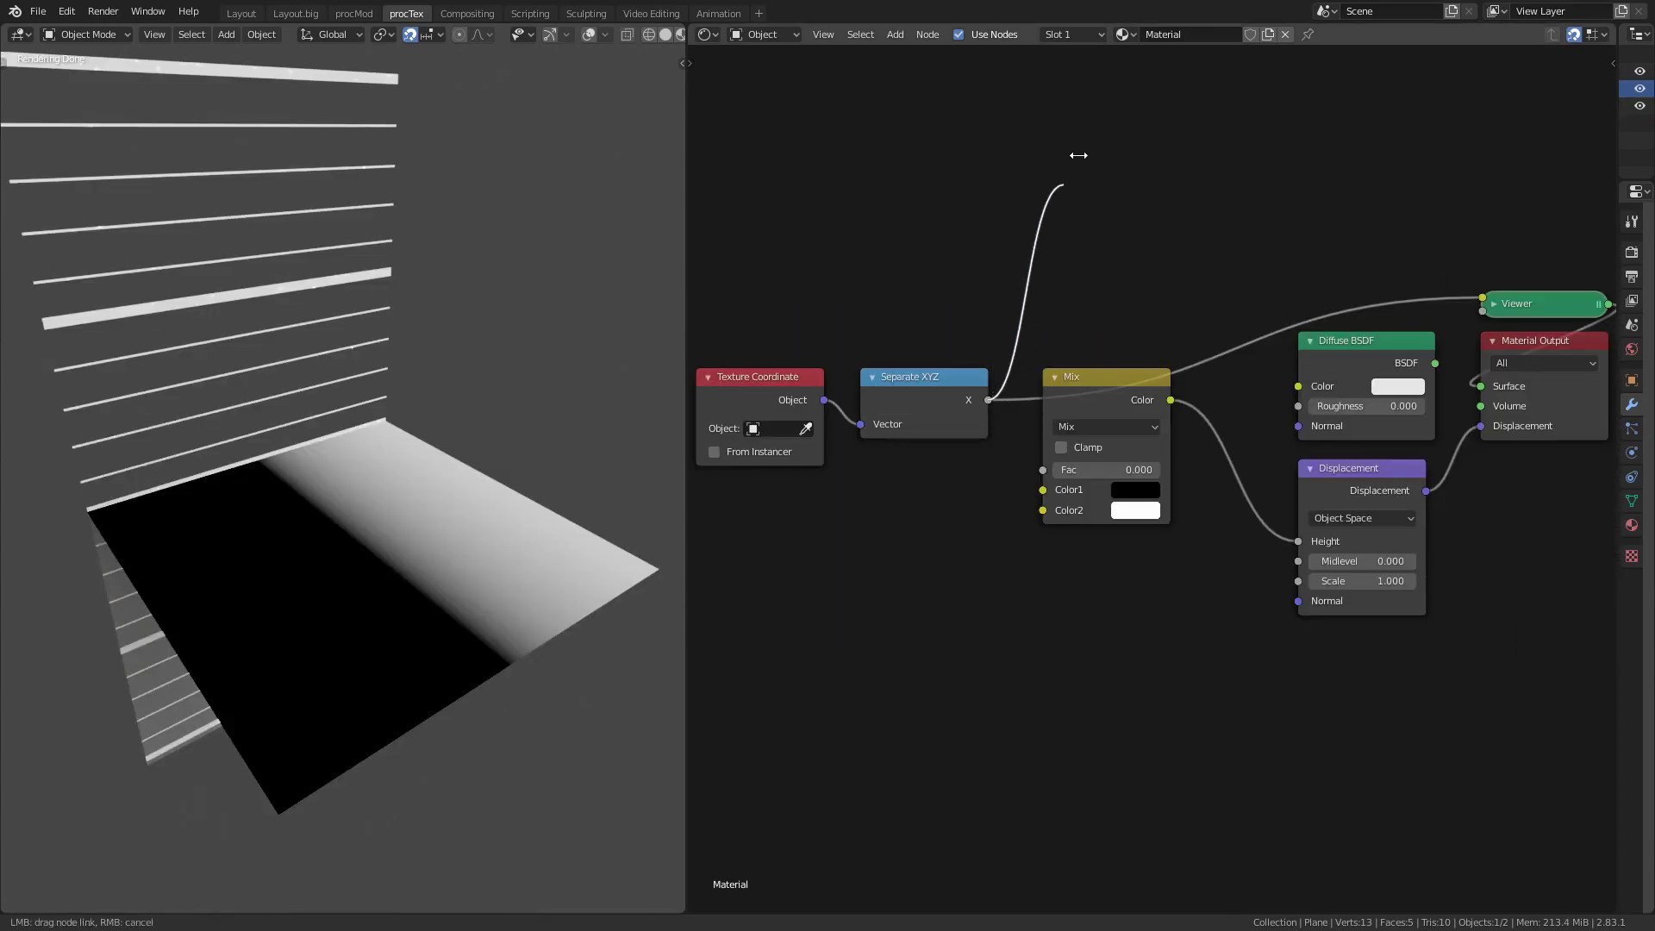
mouse_move(1071, 147)
left_mouse_down()
mouse_move(1127, 122)
mouse_move(1483, 299)
left_mouse_up()
mouse_move(483, 604)
middle_mouse_down()
mouse_move(518, 664)
mouse_move(525, 583)
mouse_move(501, 643)
mouse_move(318, 589)
mouse_move(408, 680)
mouse_move(373, 221)
middle_mouse_up()
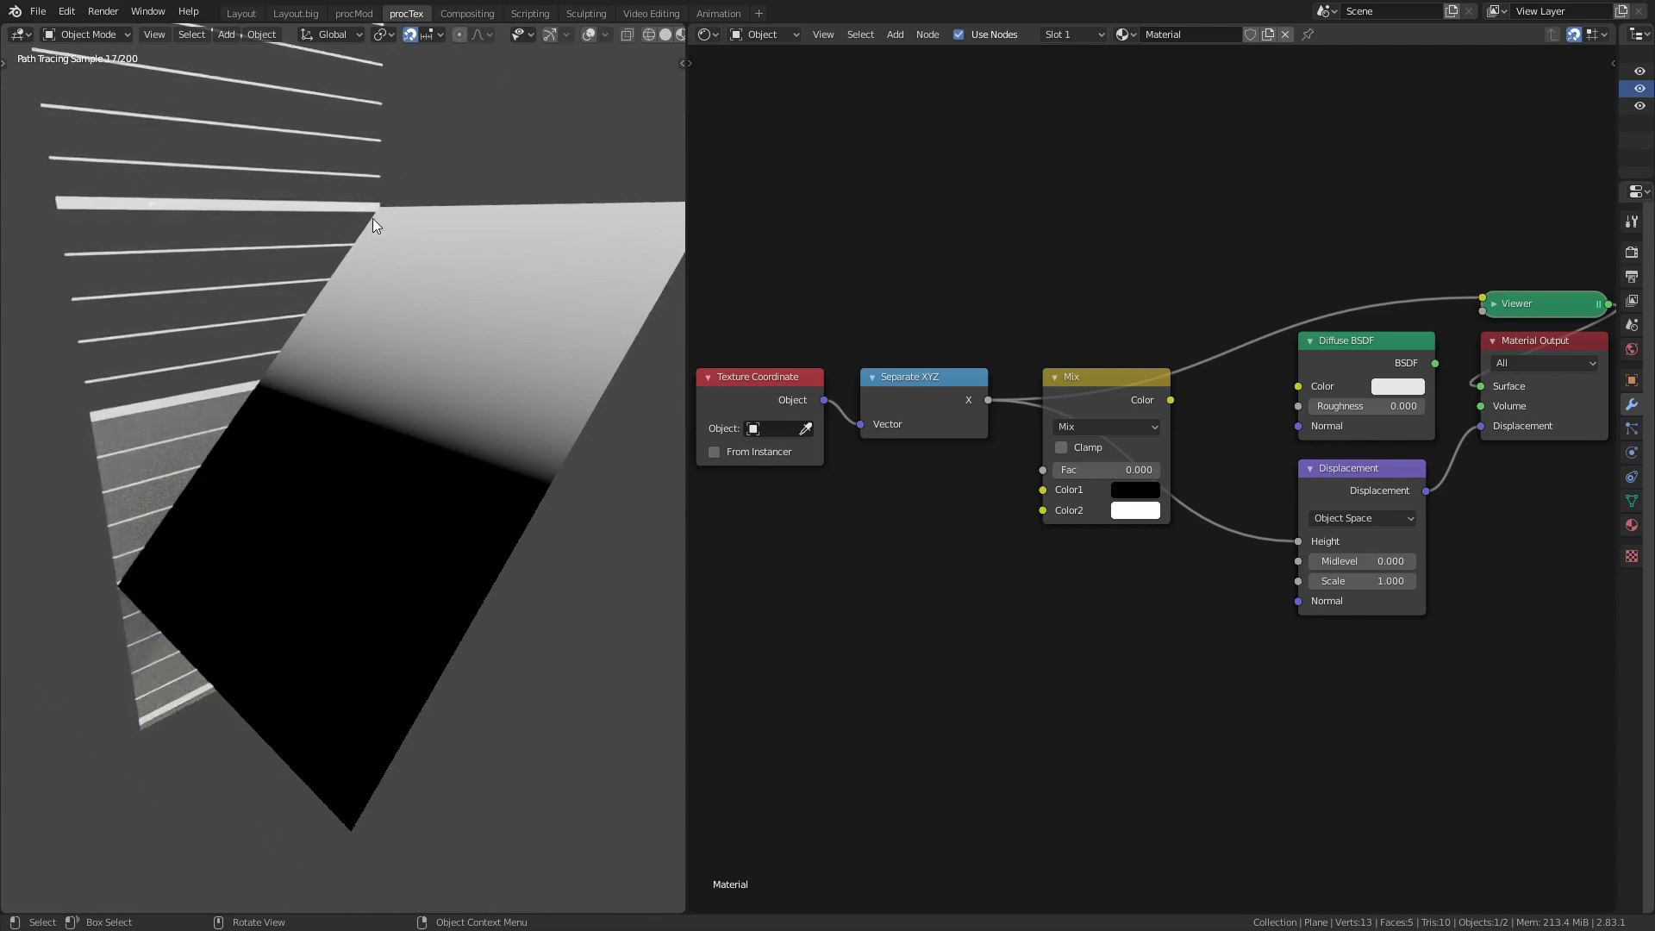
middle_click_drag(525, 499, 638, 508)
Set Color1's value to 0.5, then its R, G and B to 0.5, viewing it as HSV
left_click(1141, 494)
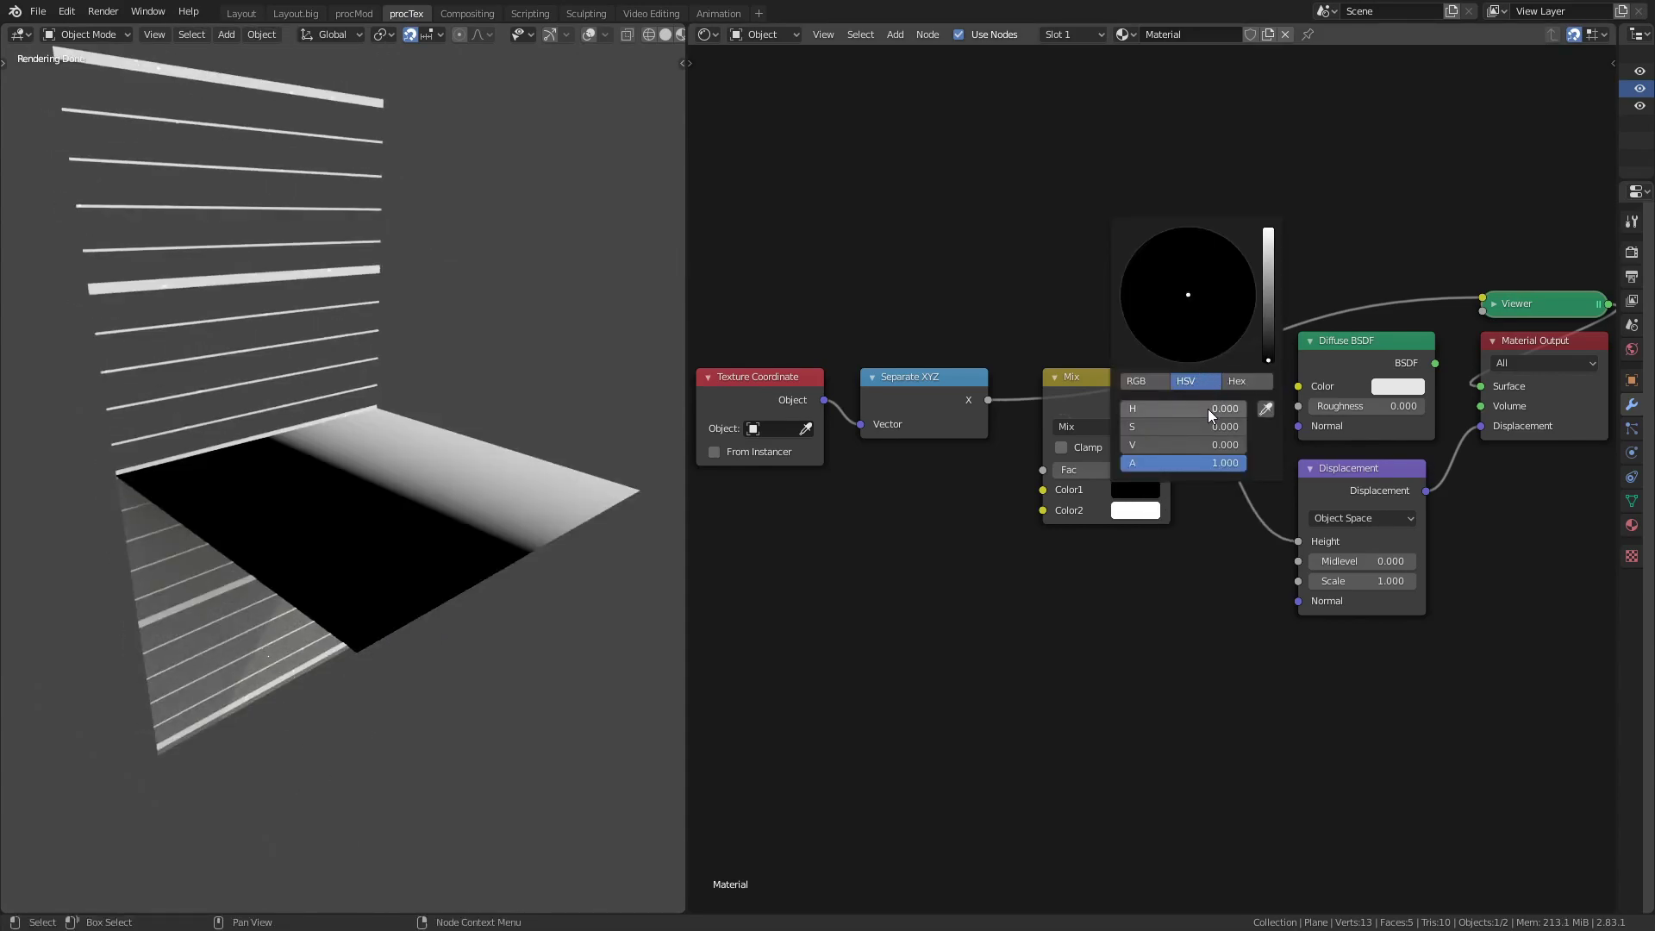
left_click(1190, 445)
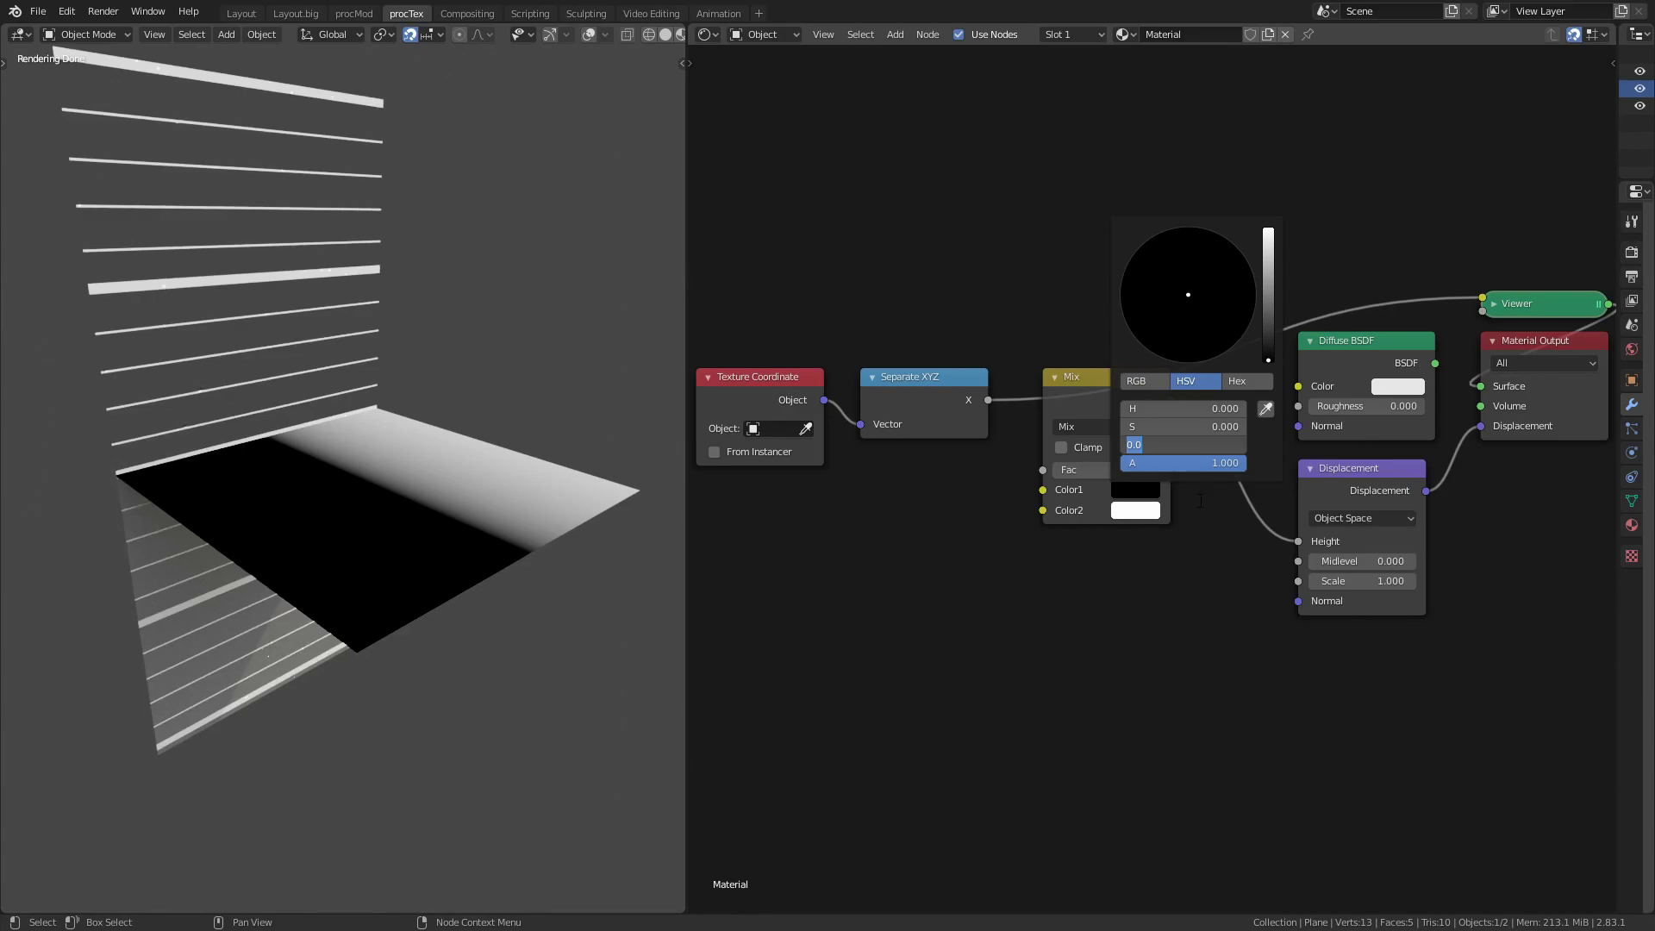
type("0.5")
key("Return")
middle_click_drag(517, 655, 457, 542)
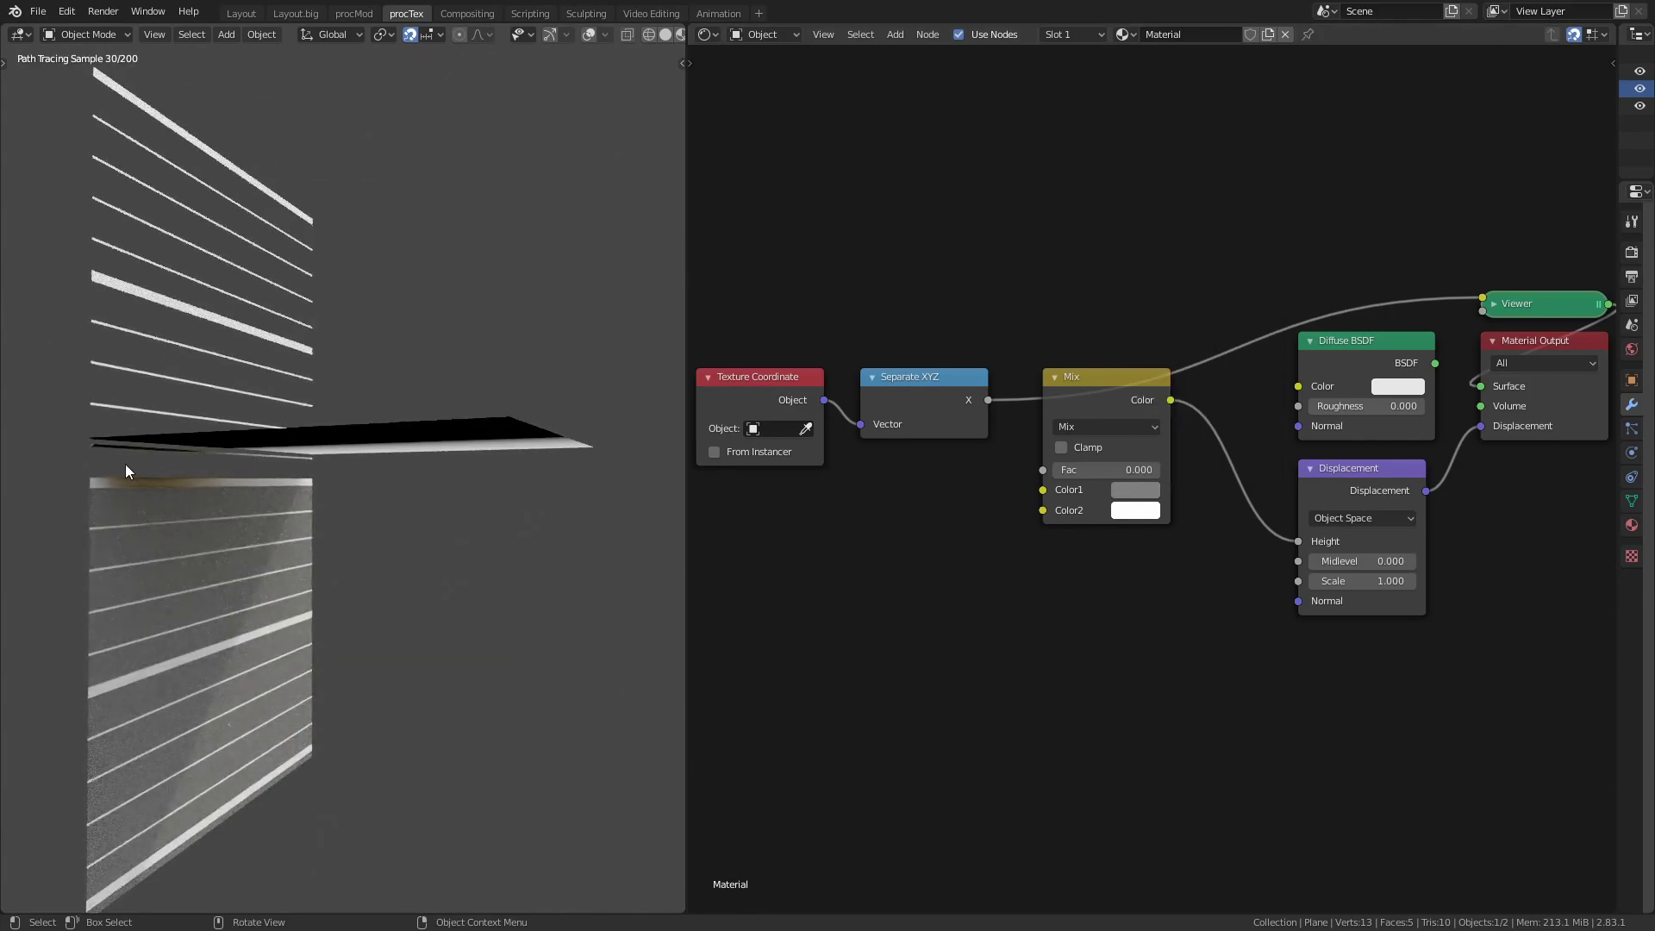
mouse_move(164, 397)
middle_mouse_down()
mouse_move(183, 433)
mouse_move(105, 459)
middle_mouse_up()
left_click(1135, 489)
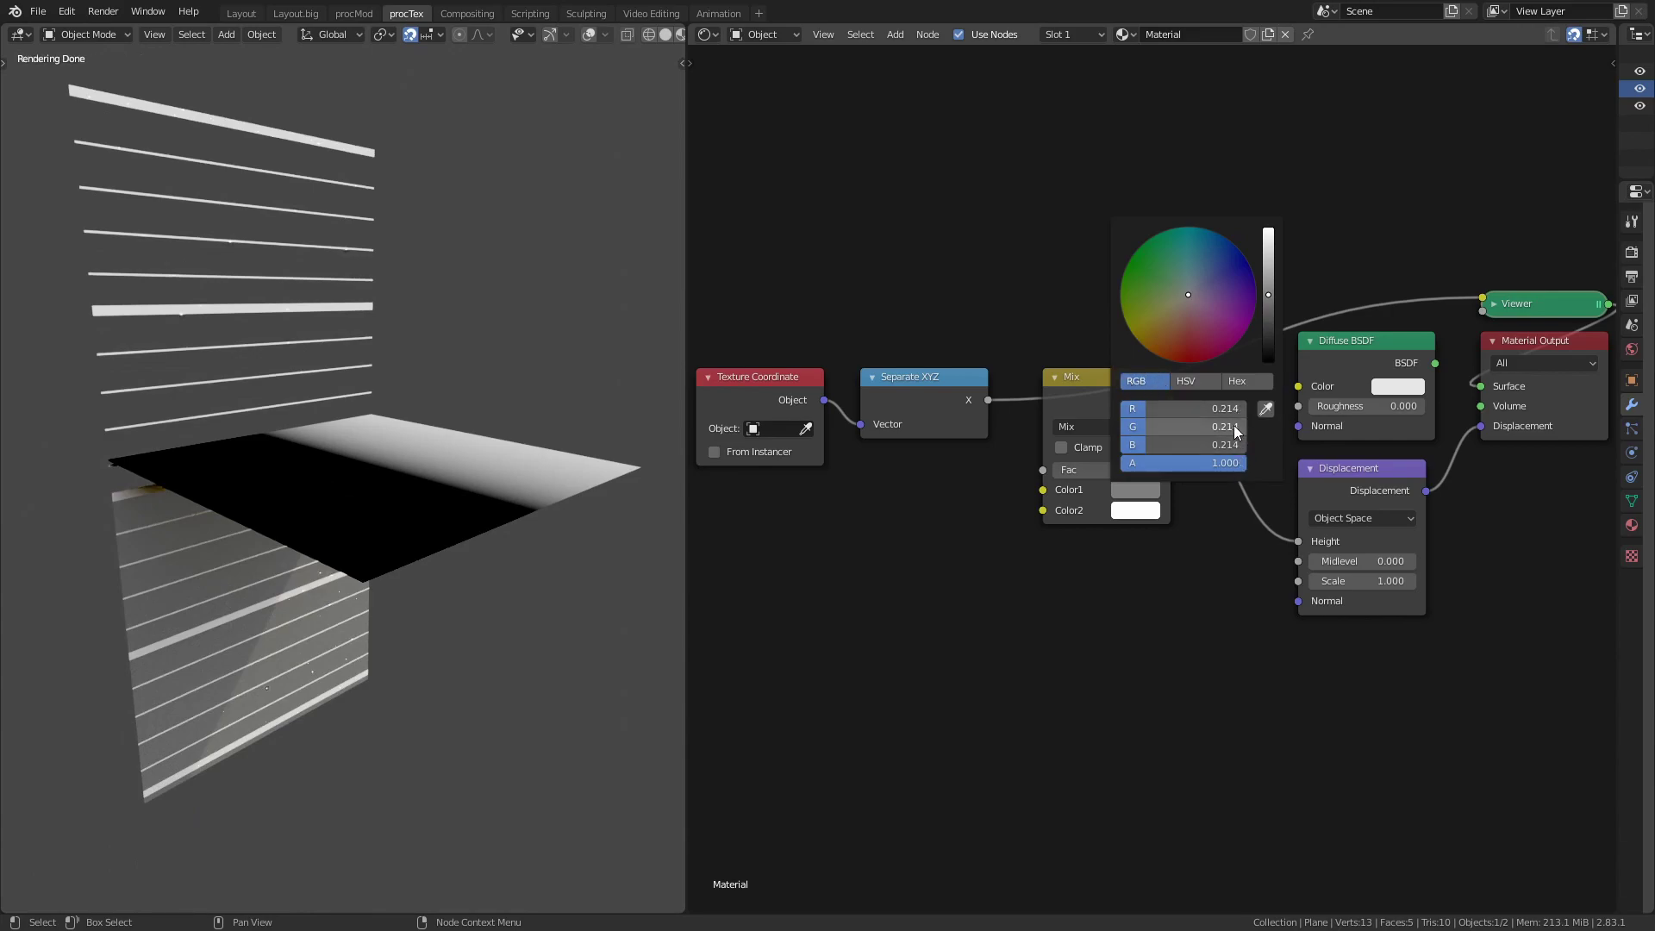
left_click_drag(1229, 411, 1223, 446)
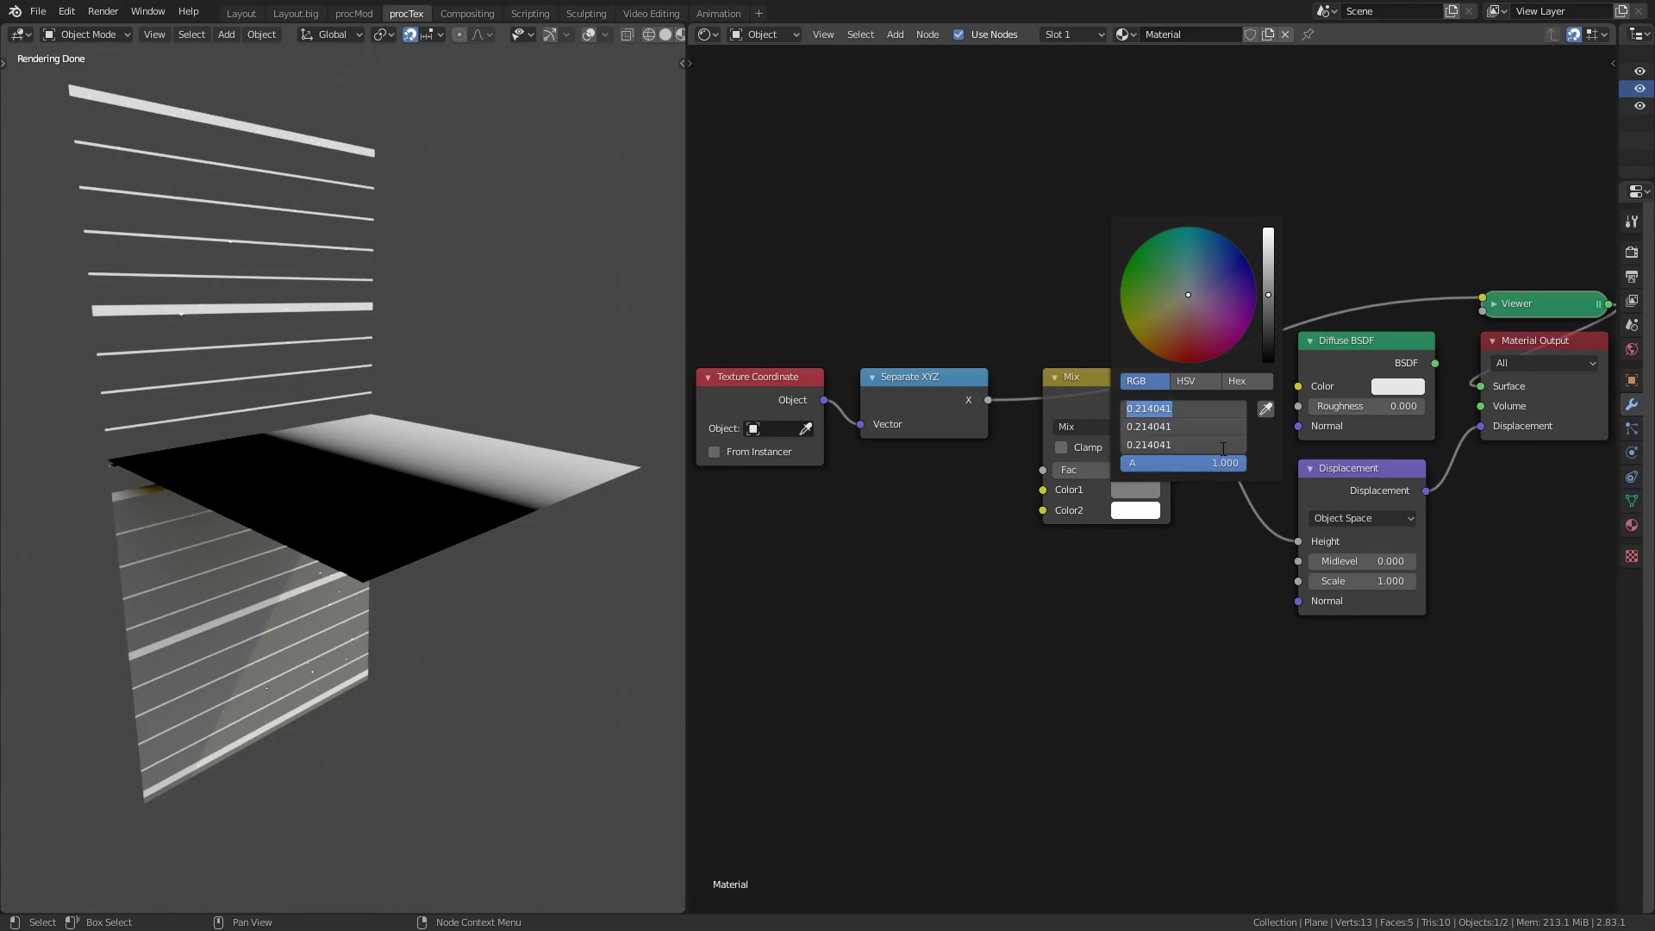
type("0.5")
key("Return")
left_click(1187, 380)
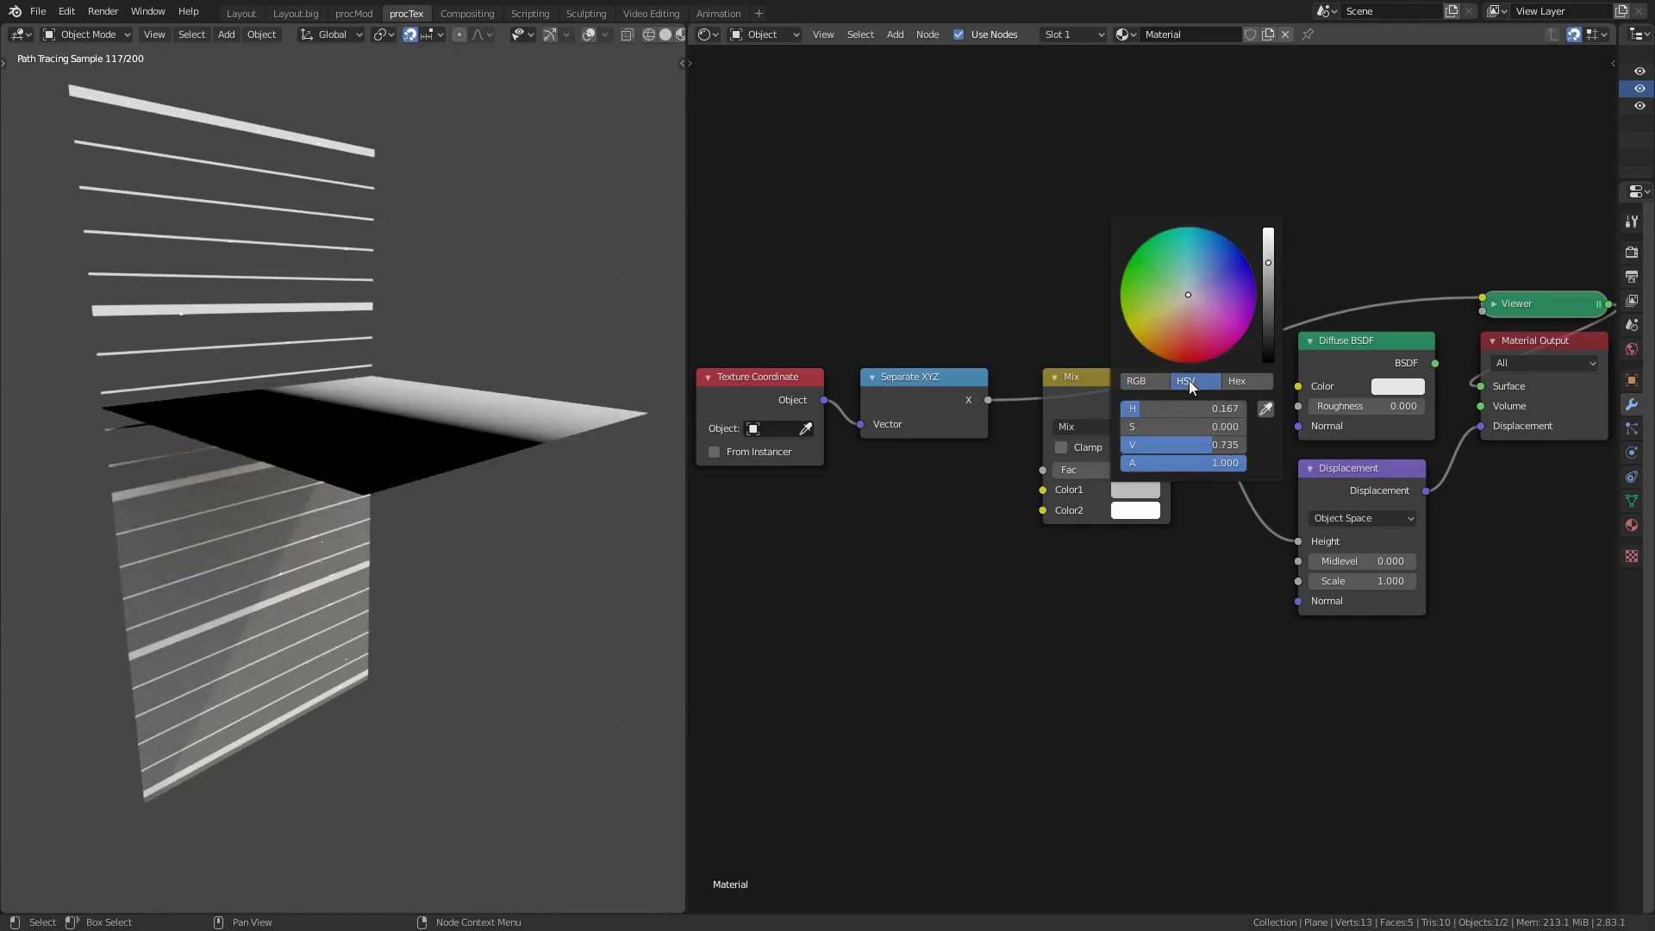
Brighten Color1 slightly and switch its display back to RGB values
left_click(1131, 493)
mouse_move(1268, 263)
left_mouse_down()
mouse_move(1283, 352)
mouse_move(1295, 224)
mouse_move(1290, 284)
mouse_move(1276, 259)
left_mouse_up()
scroll(1251, 479, "up", 2)
scroll(1204, 472, "up", 3)
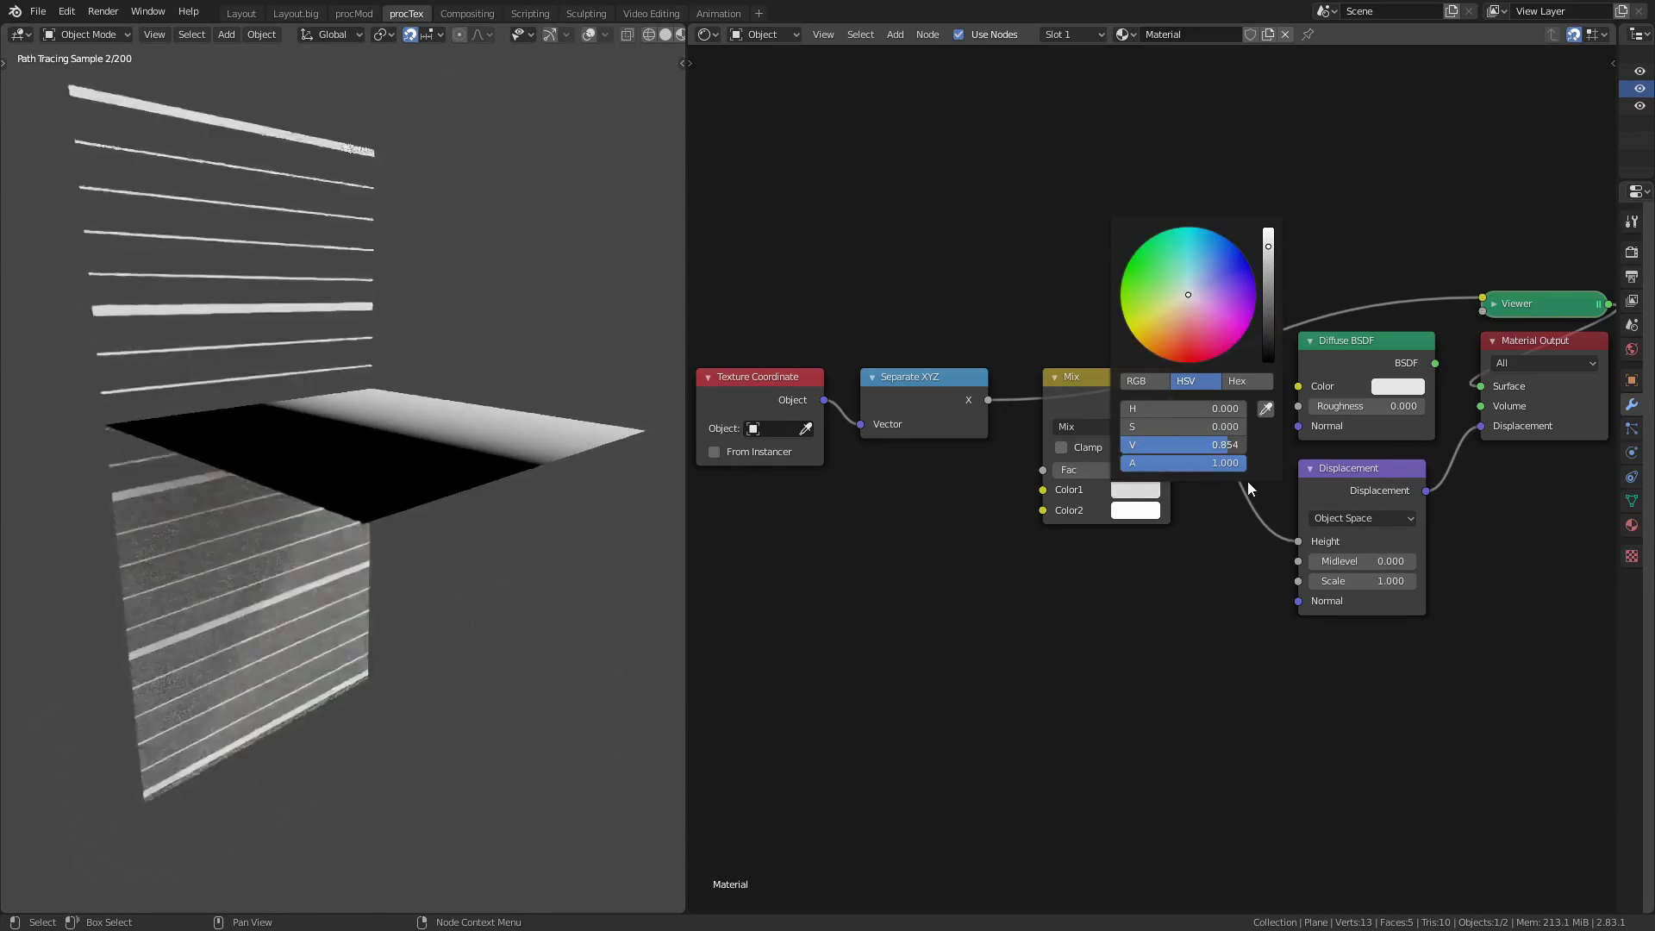
scroll(1248, 481, "down", 6)
scroll(1226, 470, "down", 6)
left_click(1156, 386)
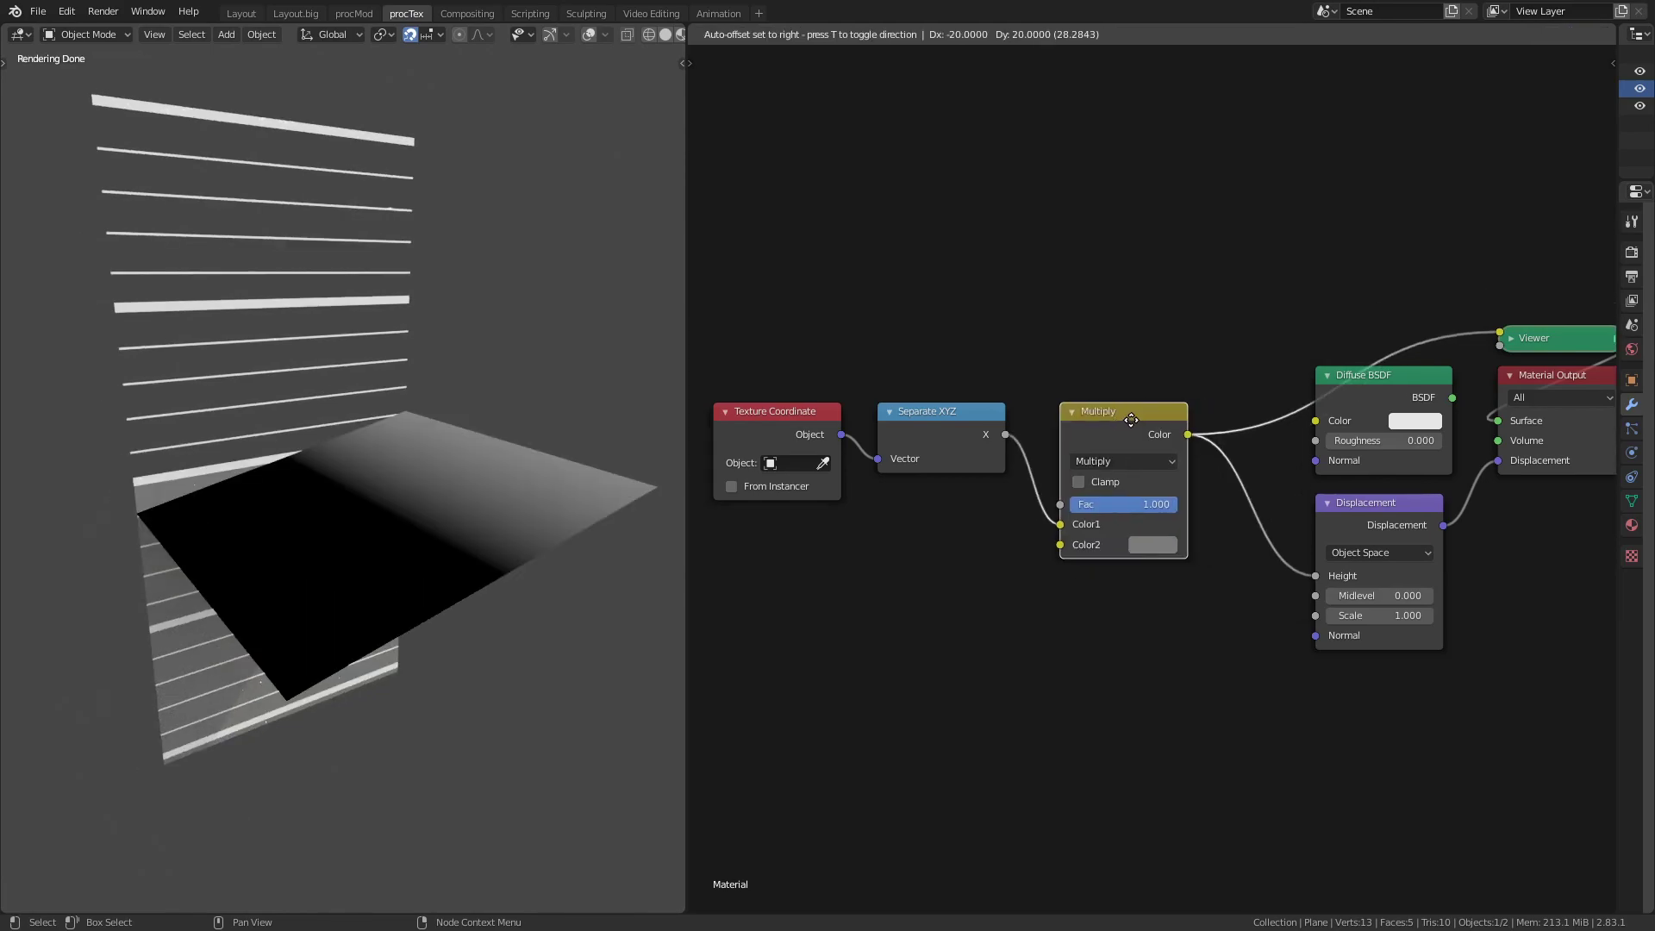
Make Color2 black and raise the Color Burn factor briefly before returning it to 0.000
left_click(1157, 546)
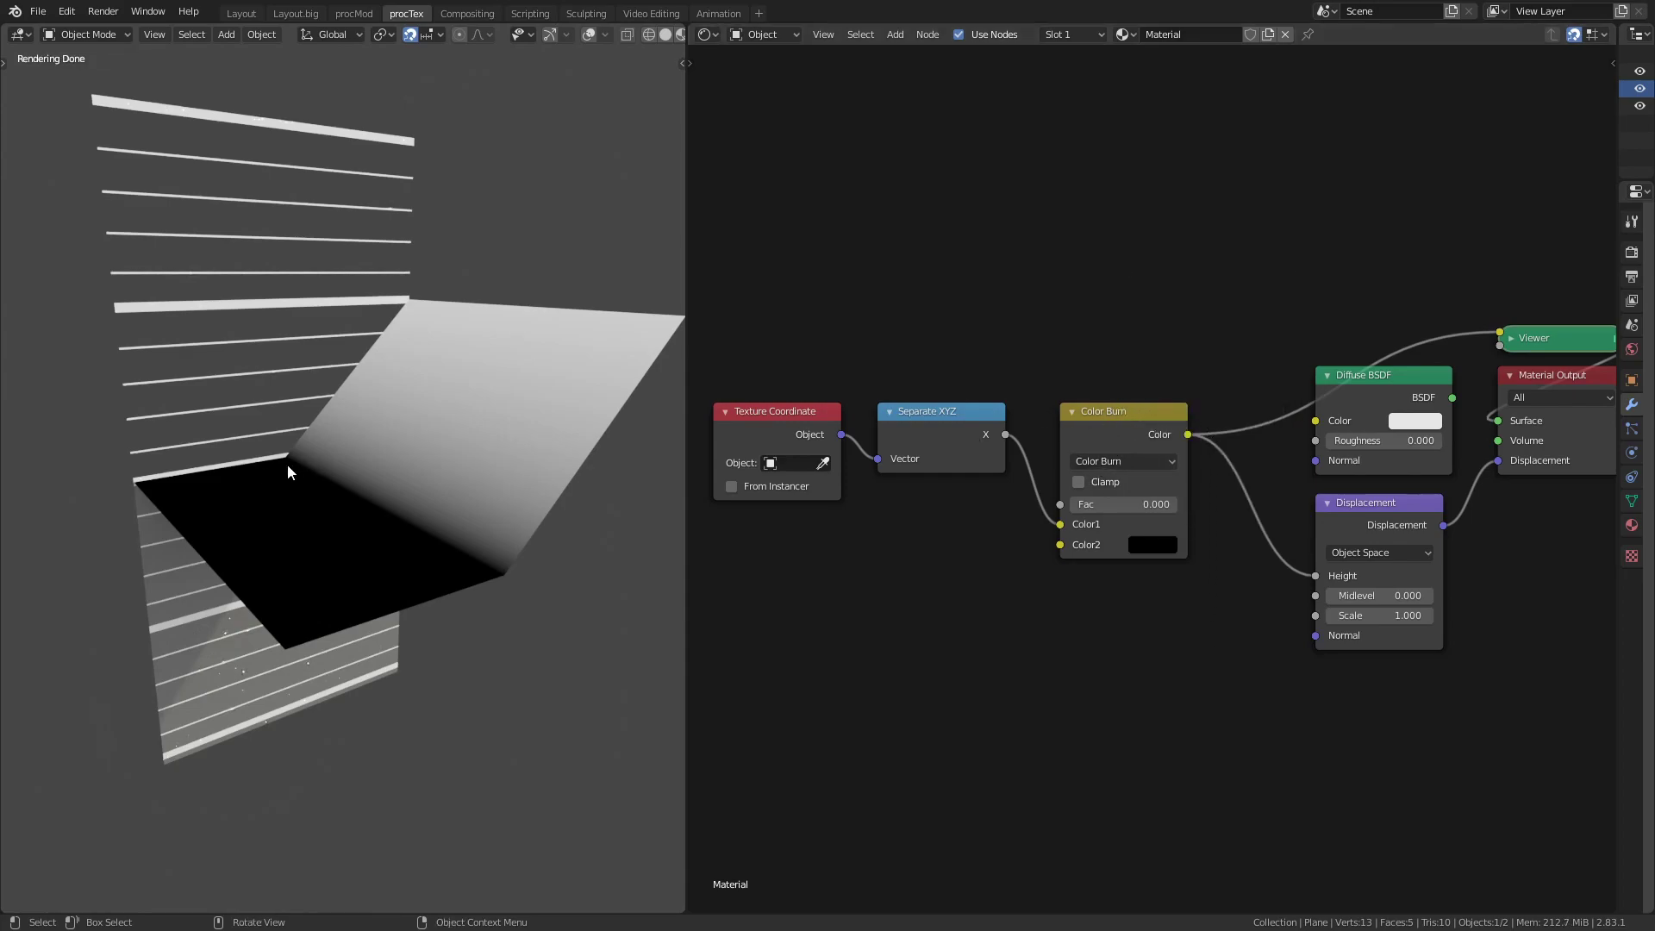
mouse_move(335, 451)
middle_mouse_down()
mouse_move(266, 529)
mouse_move(337, 536)
mouse_move(407, 677)
middle_mouse_up()
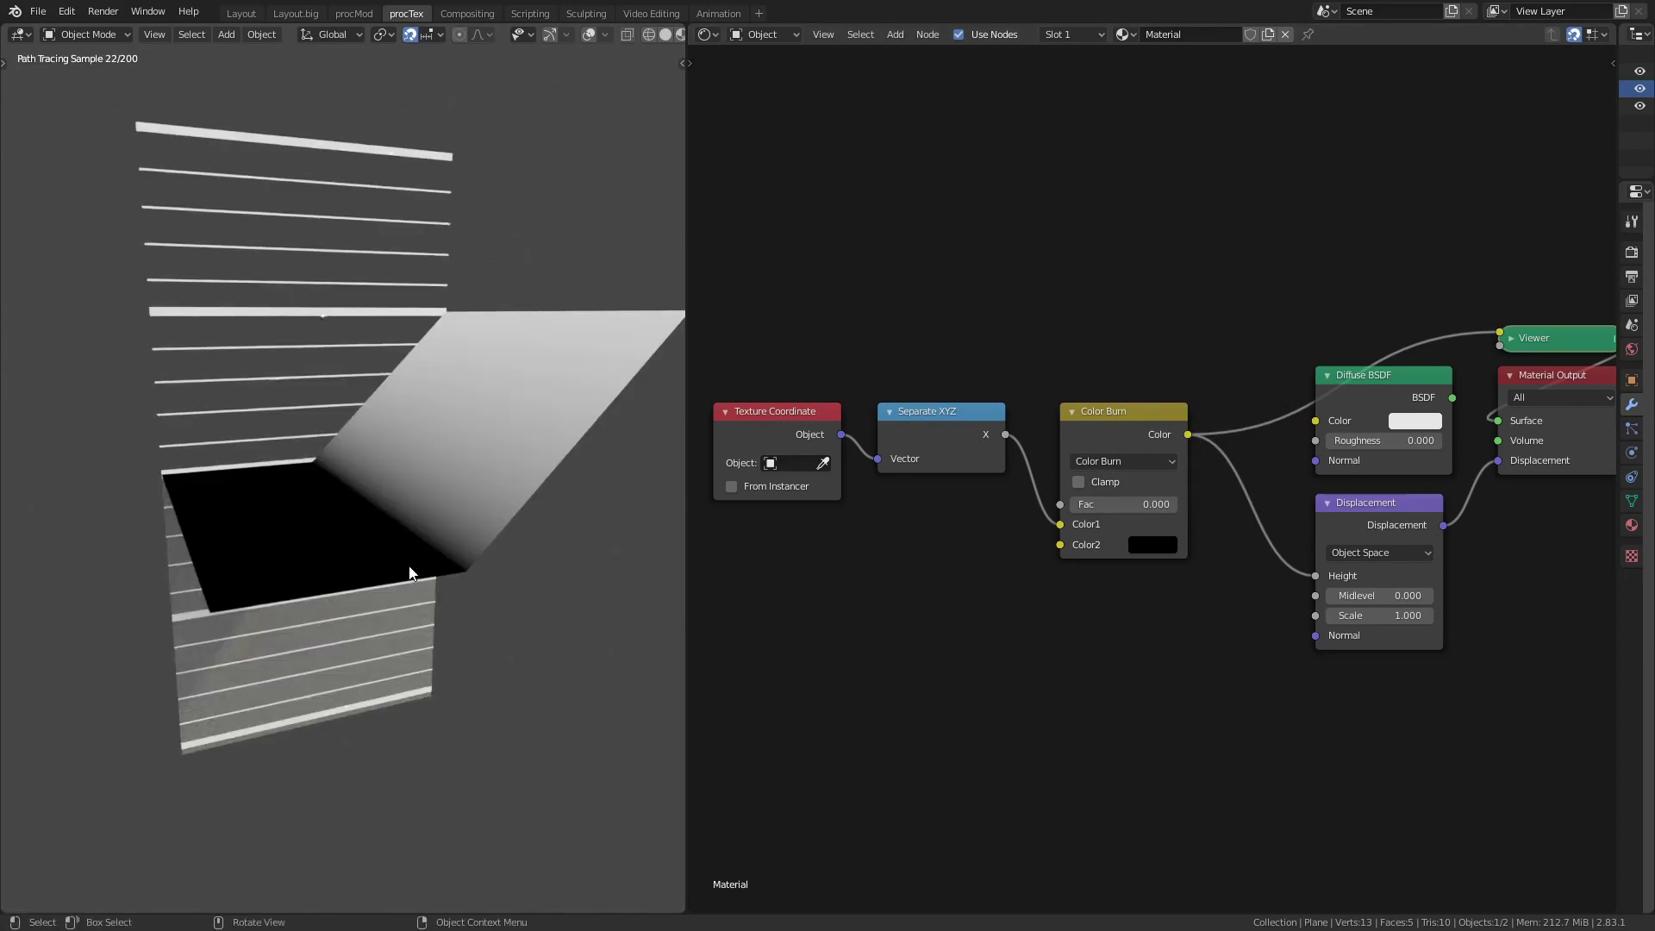
mouse_move(1089, 504)
left_mouse_down()
mouse_move(1195, 503)
mouse_move(1074, 511)
left_mouse_up()
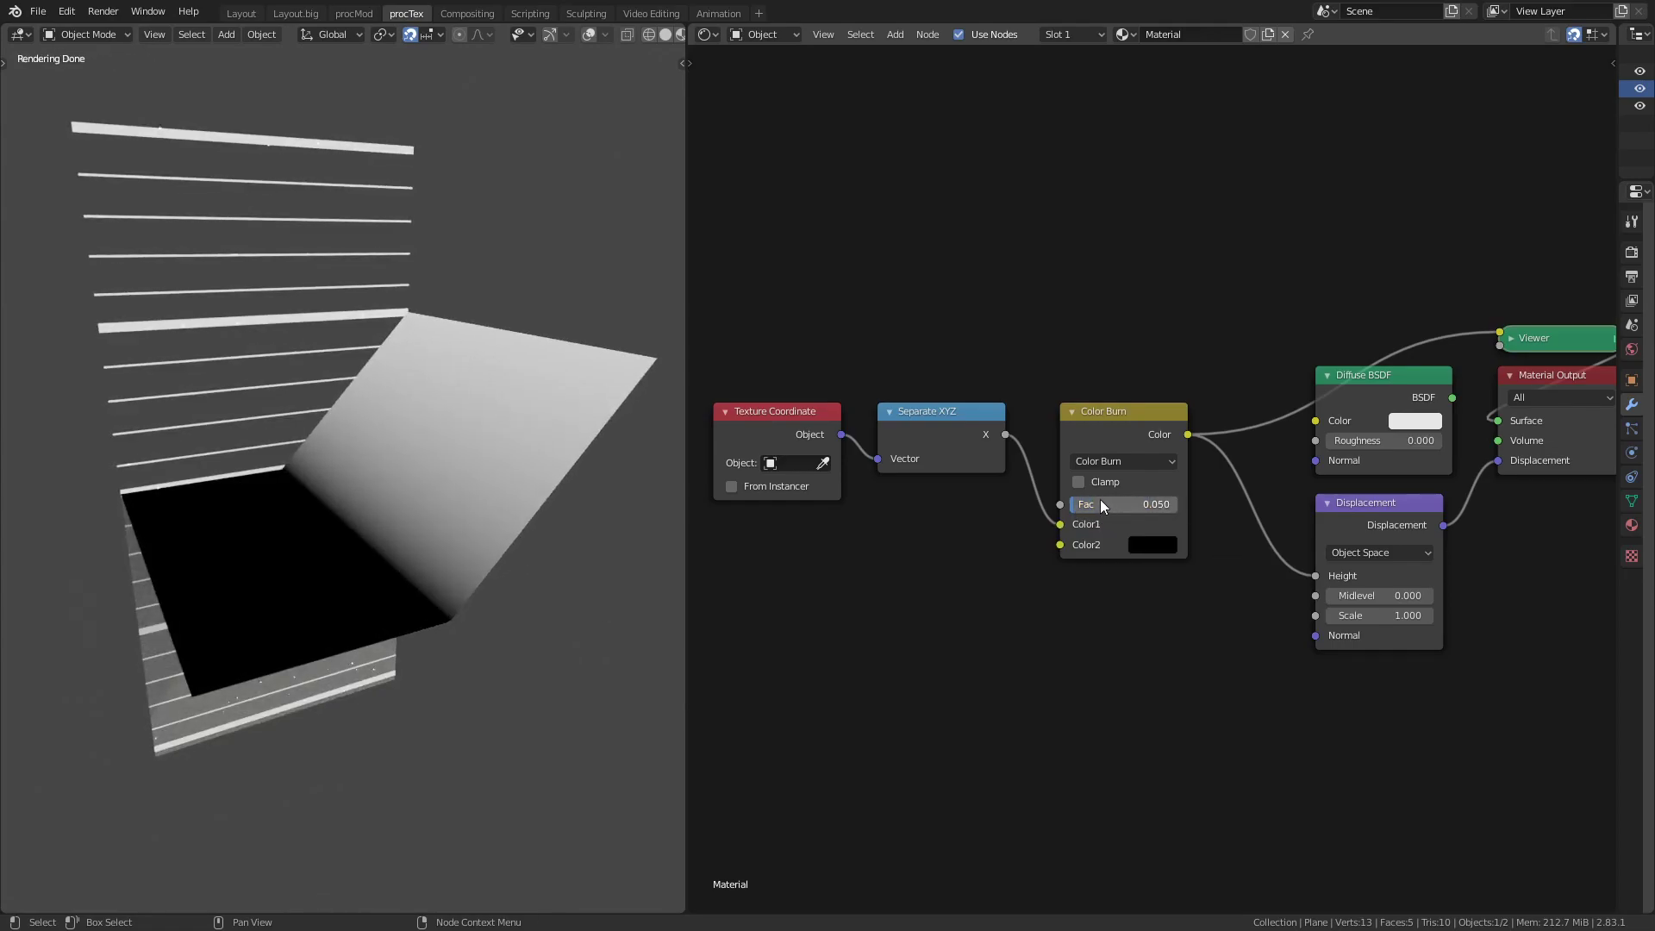
mouse_move(1101, 499)
left_mouse_down()
mouse_move(1145, 502)
mouse_move(1098, 507)
left_mouse_up()
mouse_move(1099, 505)
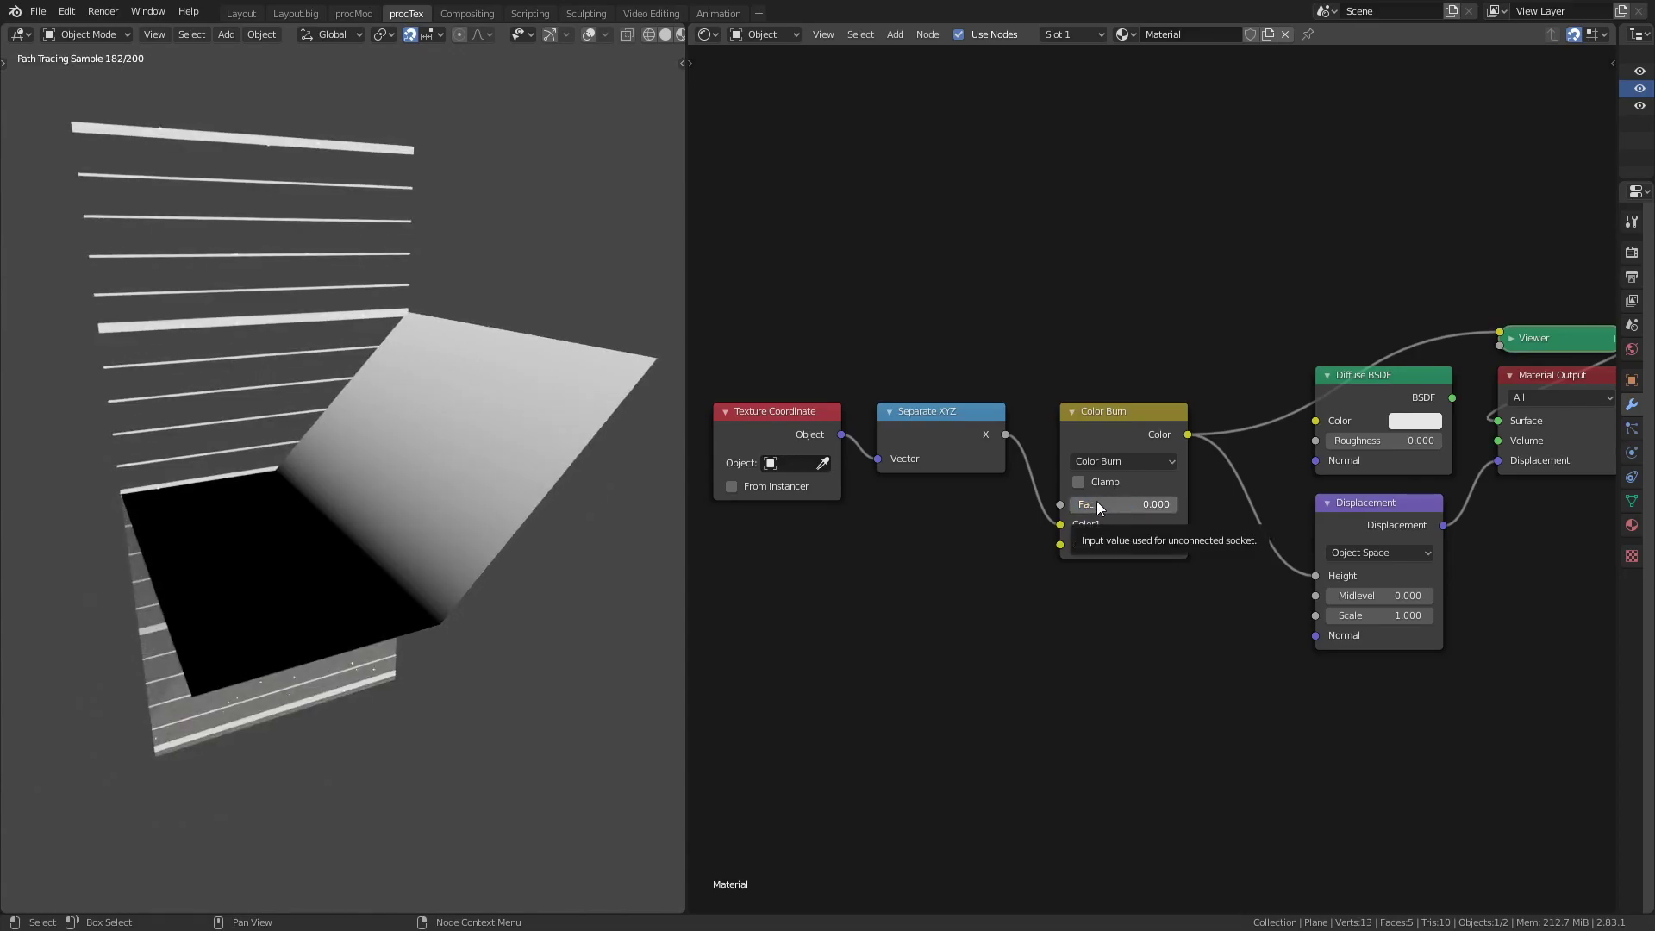
mouse_move(1126, 507)
left_mouse_down()
mouse_move(1151, 511)
mouse_move(1069, 539)
left_mouse_up()
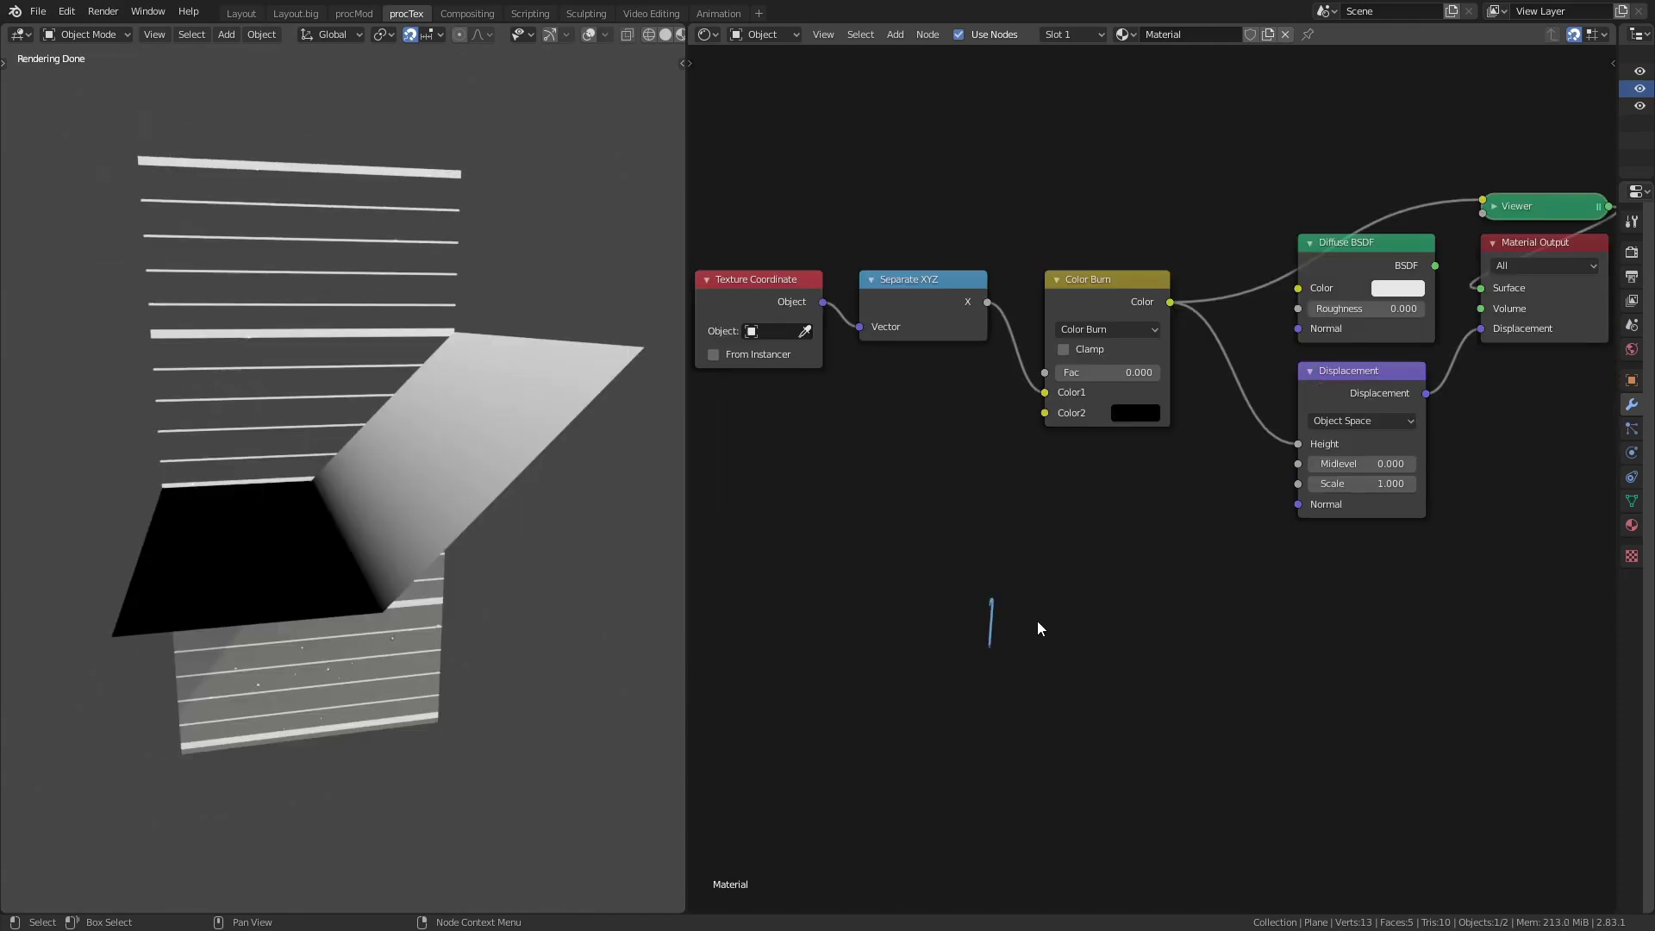
Handwrite the Color Burn formula 1-((1-a)/b) with brackets and circle it
left_click_drag(1084, 597, 1083, 645)
mouse_move(1106, 604)
left_mouse_down()
mouse_move(1104, 642)
mouse_move(1183, 638)
left_mouse_up()
mouse_move(1231, 598)
left_mouse_down()
mouse_move(1216, 645)
mouse_move(1276, 630)
left_mouse_up()
left_click_drag(1082, 582, 1088, 677)
left_click_drag(1287, 581, 1293, 653)
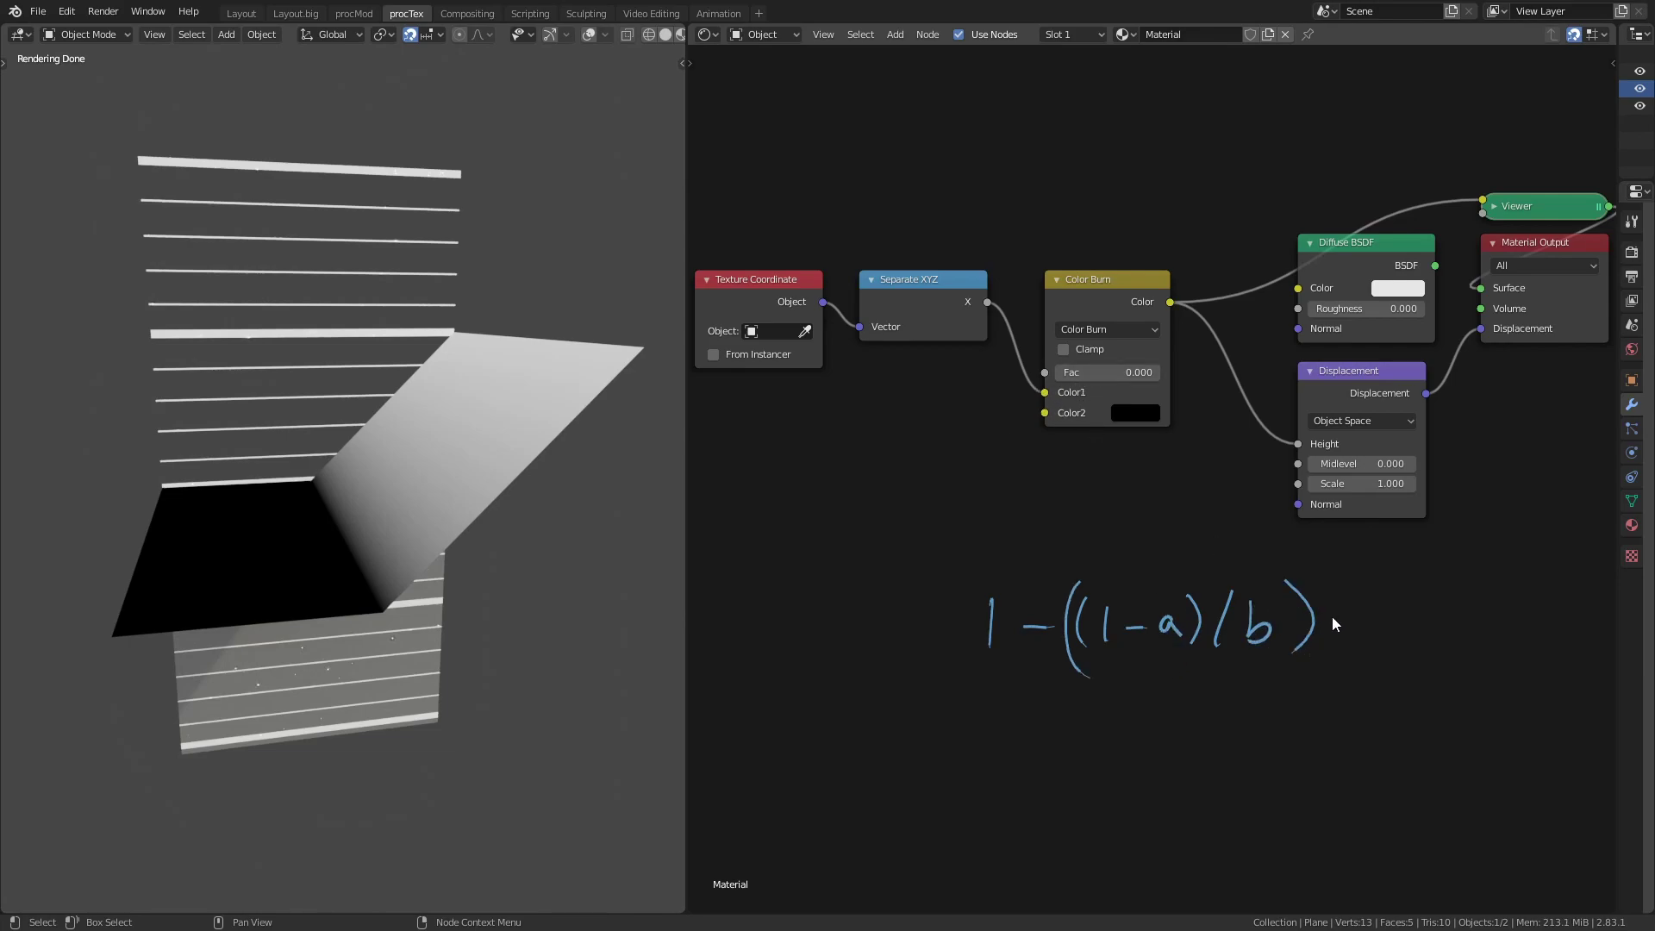
left_click_drag(1345, 573, 1147, 557)
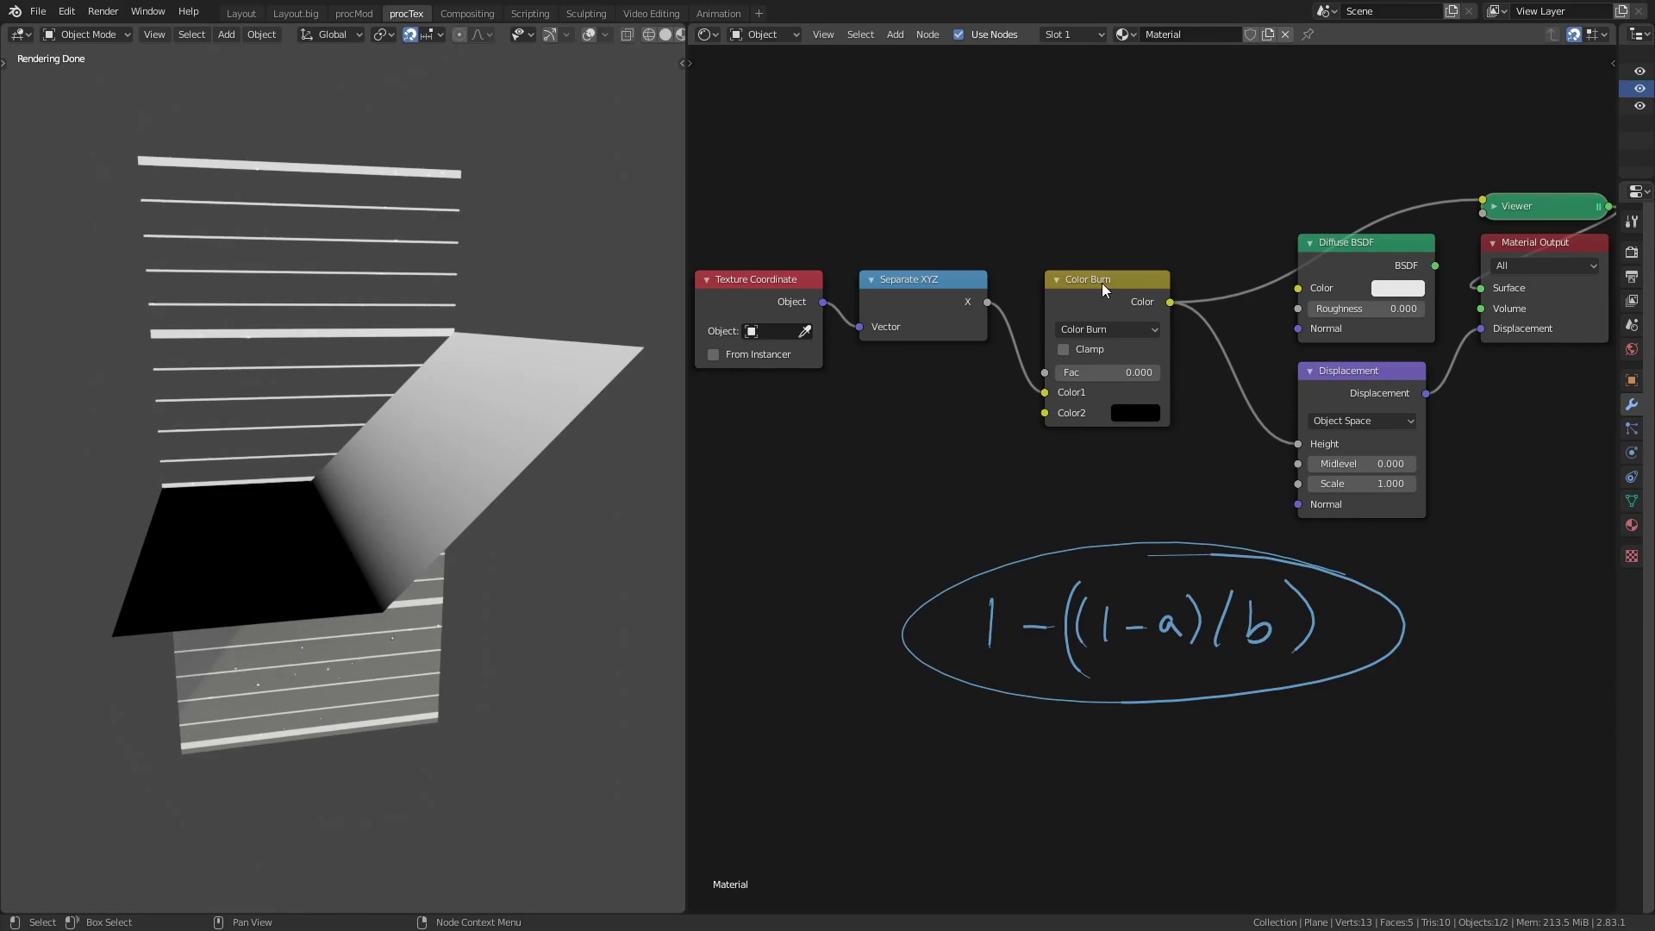
Write CLAMPED TO 0-1 beneath it and sweep the Color Burn Fac to 1.000
mouse_move(1118, 722)
left_mouse_down()
mouse_move(1115, 752)
mouse_move(1180, 753)
left_mouse_up()
mouse_move(1241, 724)
left_mouse_down()
mouse_move(1267, 754)
mouse_move(1332, 743)
left_mouse_up()
mouse_move(1477, 719)
left_mouse_down()
mouse_move(1480, 742)
mouse_move(1083, 798)
left_mouse_up()
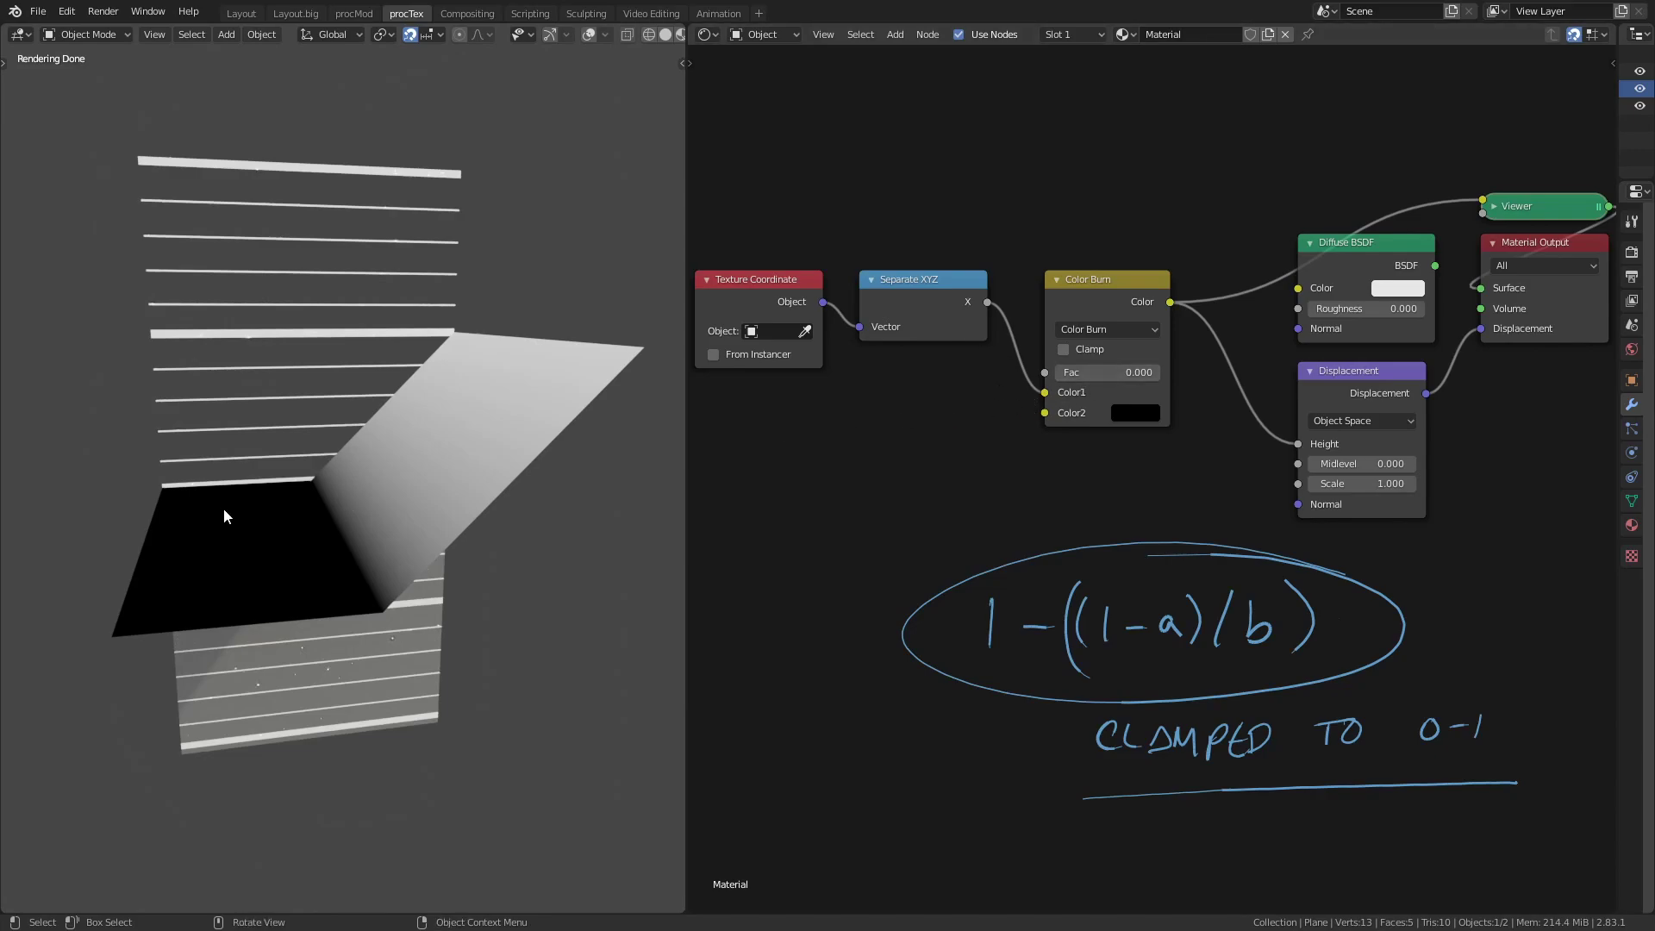
left_click(1062, 399)
left_click_drag(1104, 372, 1112, 373)
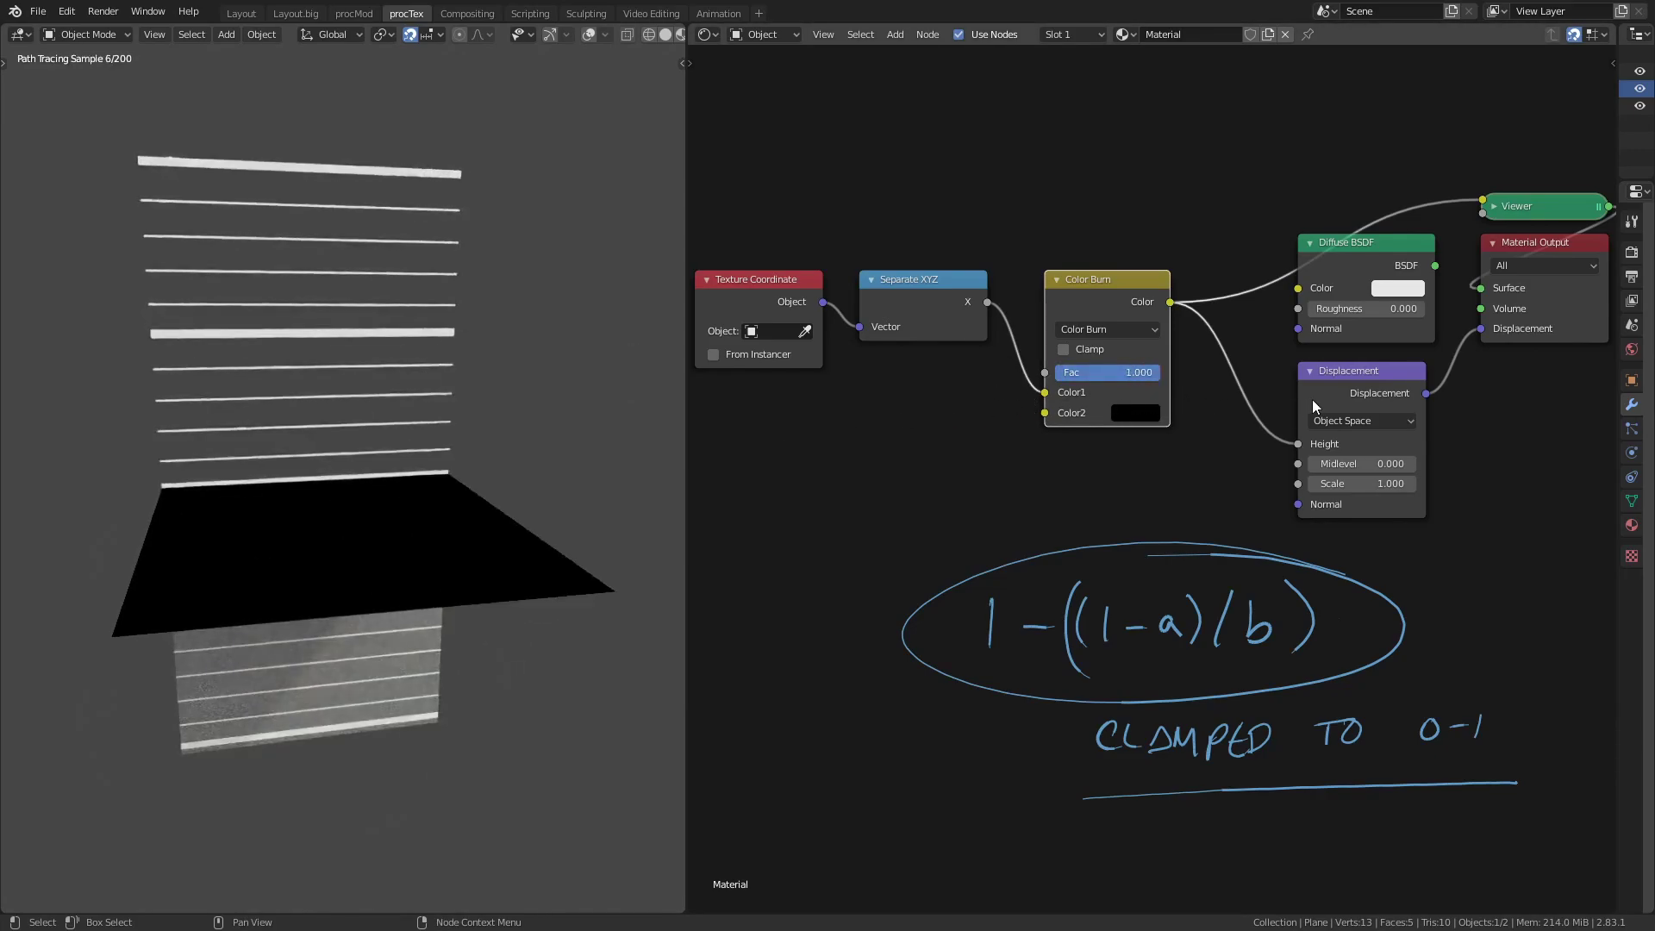
Switch the blend mode to Lighten, set Color2 grey and raise Fac to preview it
left_click(1136, 329)
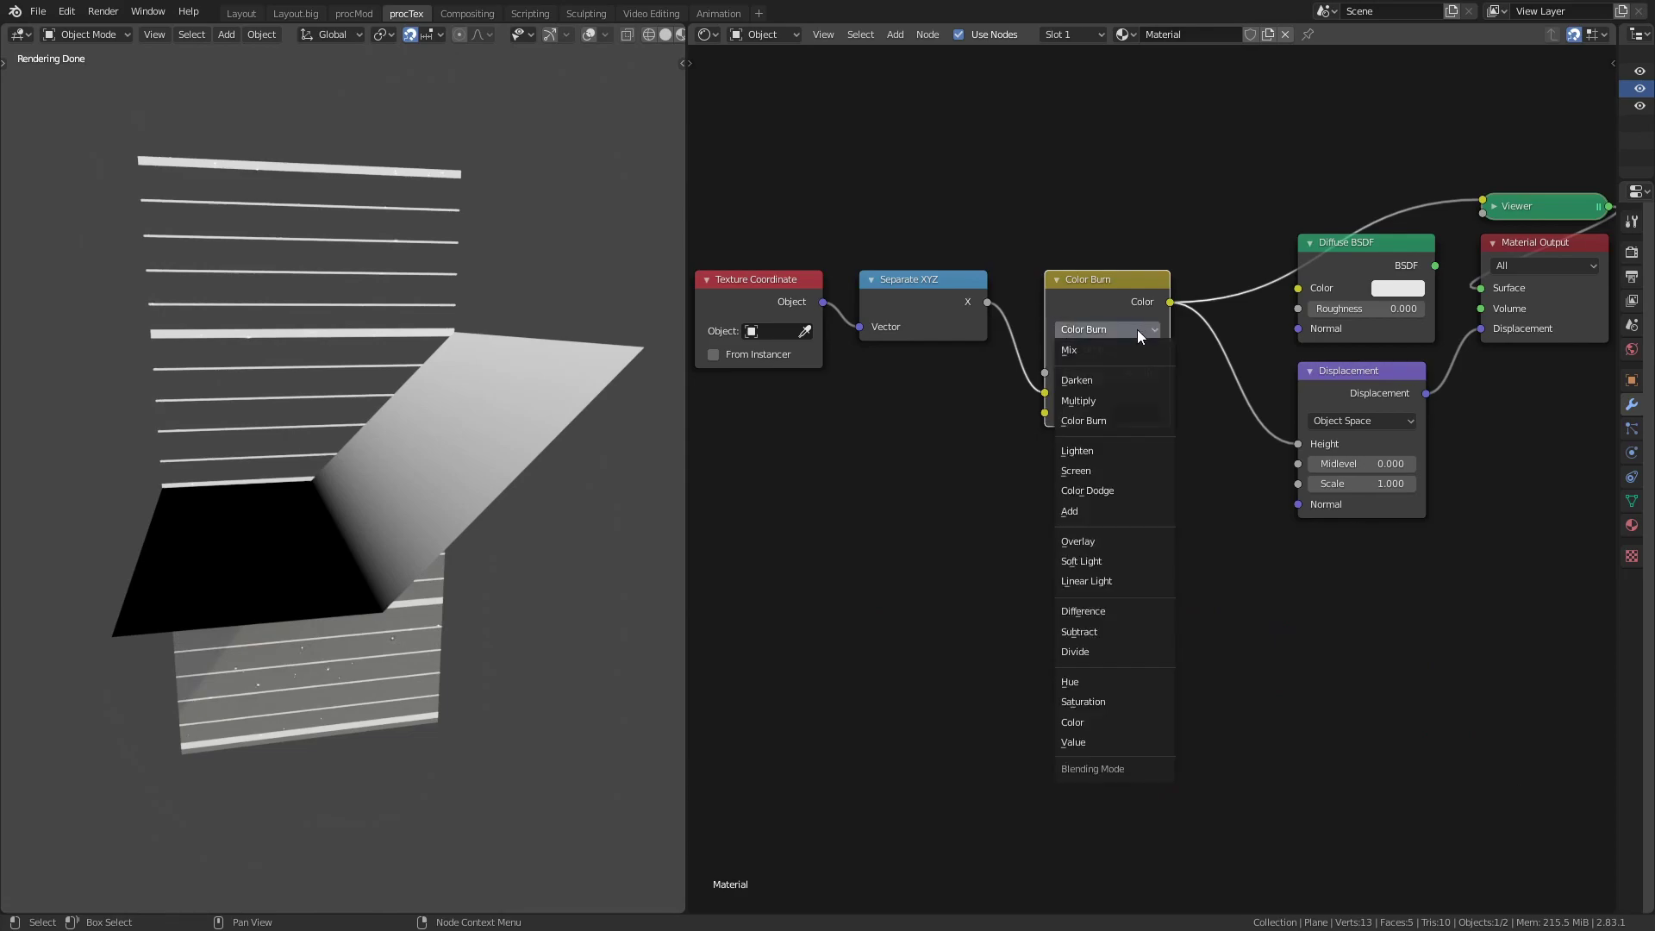
left_click(1111, 451)
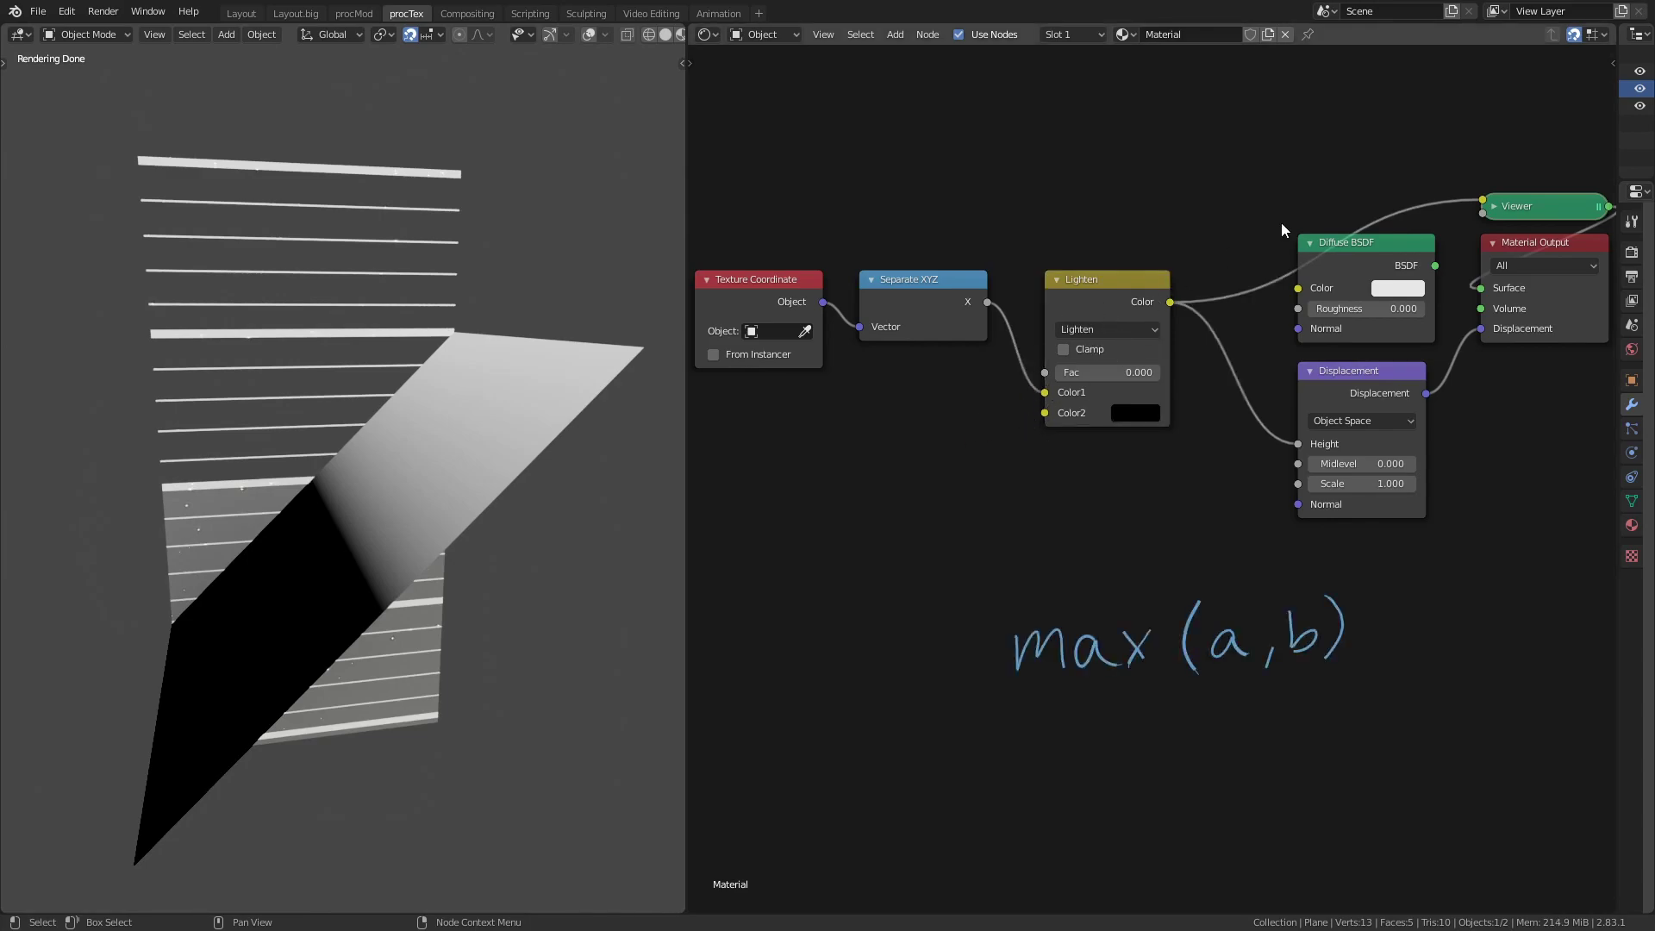
left_click(1135, 412)
left_click_drag(1207, 331, 1240, 337)
left_click_drag(1104, 372, 1217, 385)
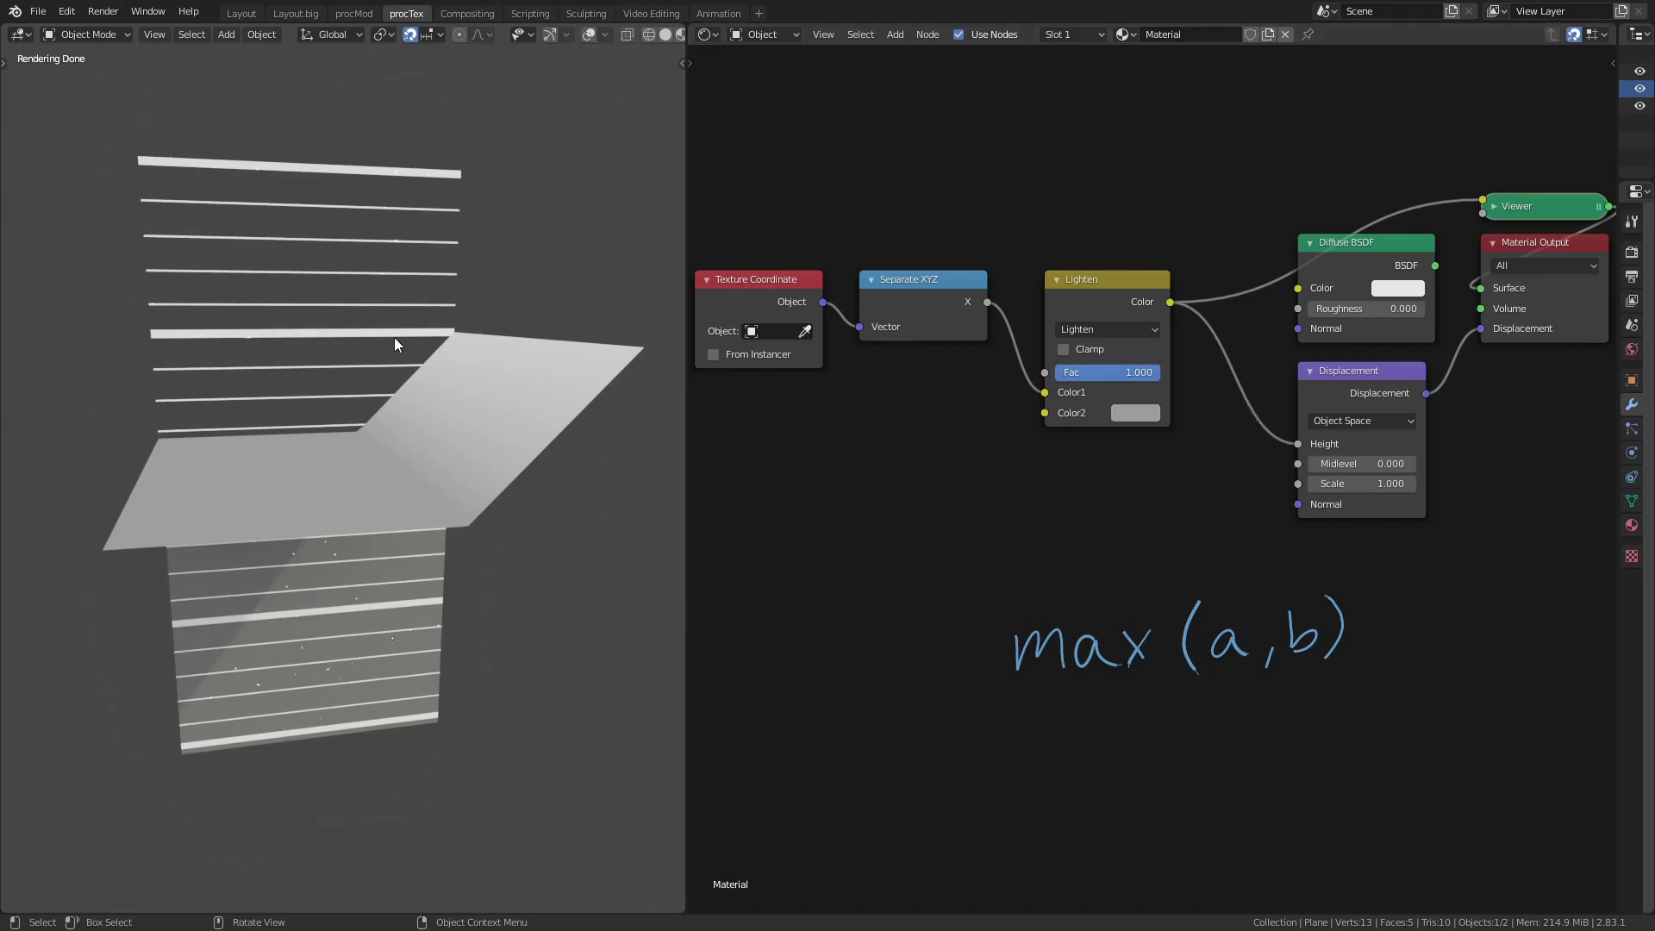
Reset Fac to 0.000 and switch the blend mode to Screen
key("BackSpace")
left_click(1108, 329)
left_click(1126, 471)
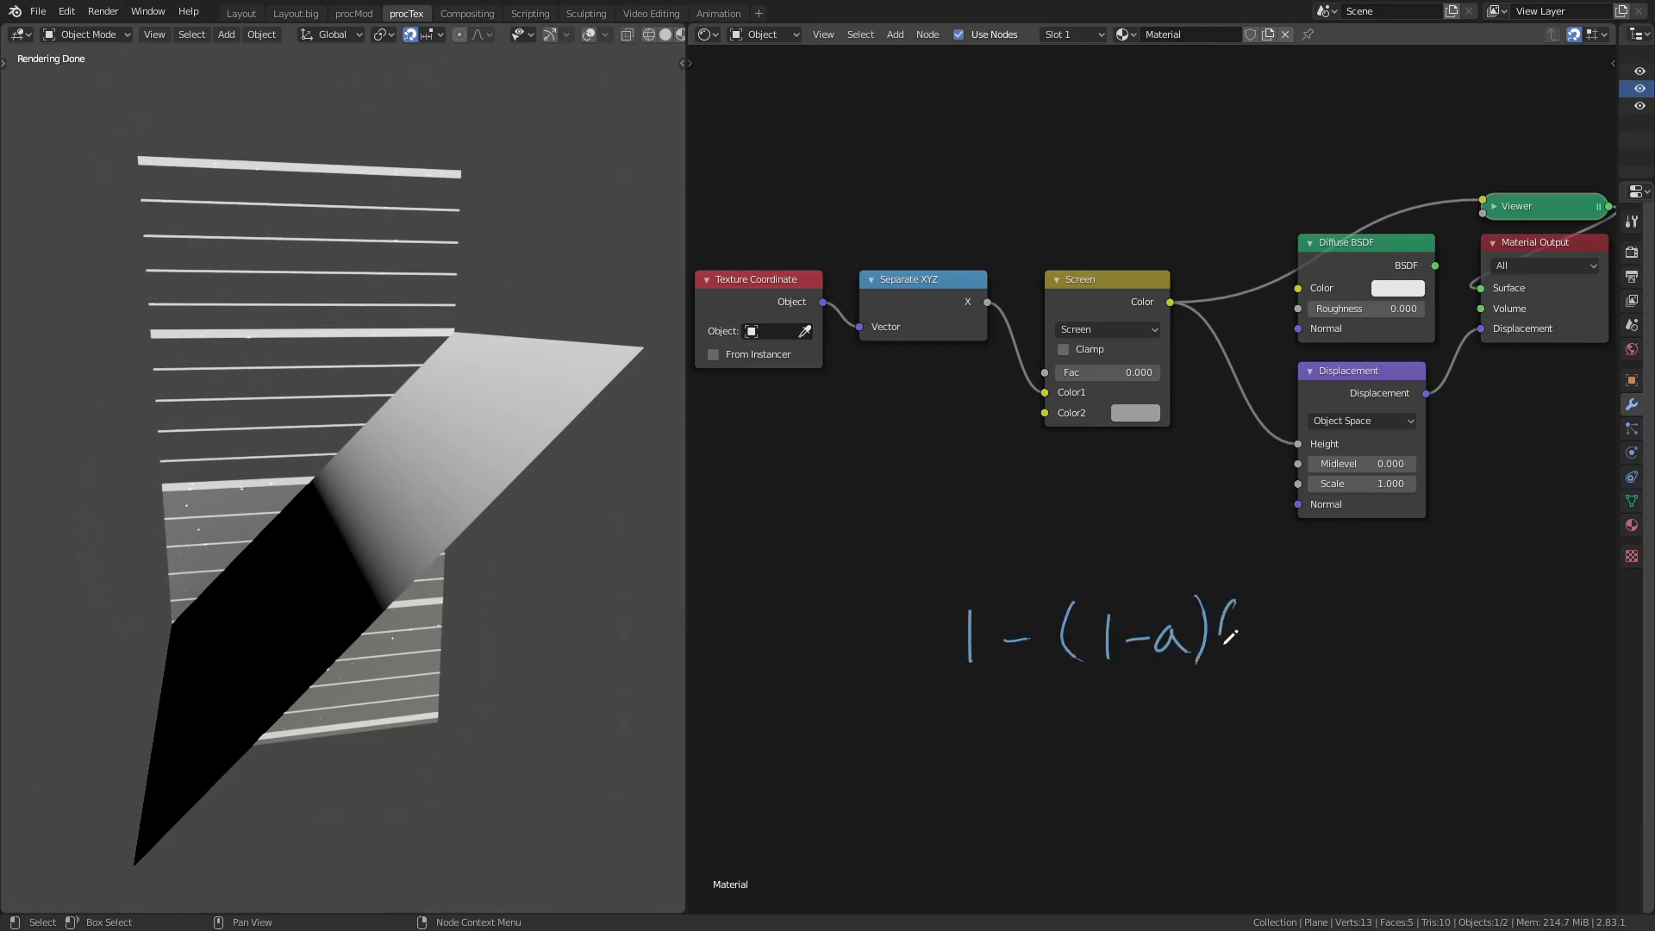
Finish handwriting 1-(1-a)(1-b), add the 1-1=0 working and circle the (1-a) term
mouse_move(1256, 592)
left_mouse_down()
mouse_move(1255, 640)
mouse_move(1332, 642)
left_mouse_up()
left_click_drag(1347, 584, 1362, 640)
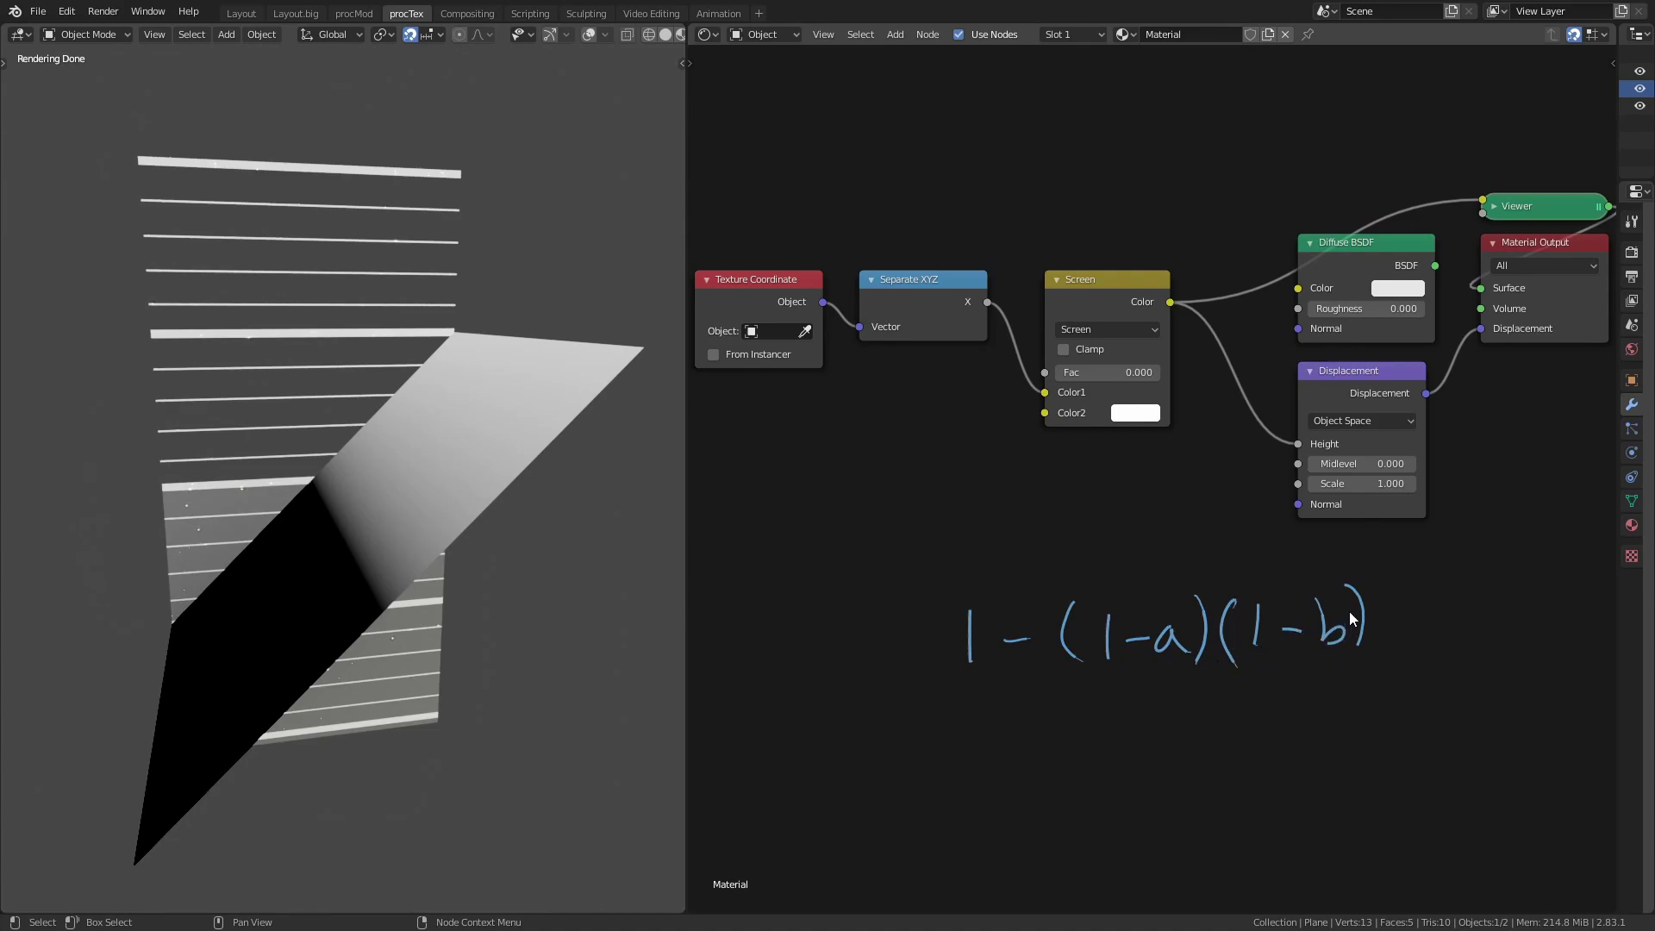
left_click_drag(1225, 732, 1372, 731)
left_click_drag(1266, 681, 1266, 714)
left_click_drag(1284, 699, 1307, 699)
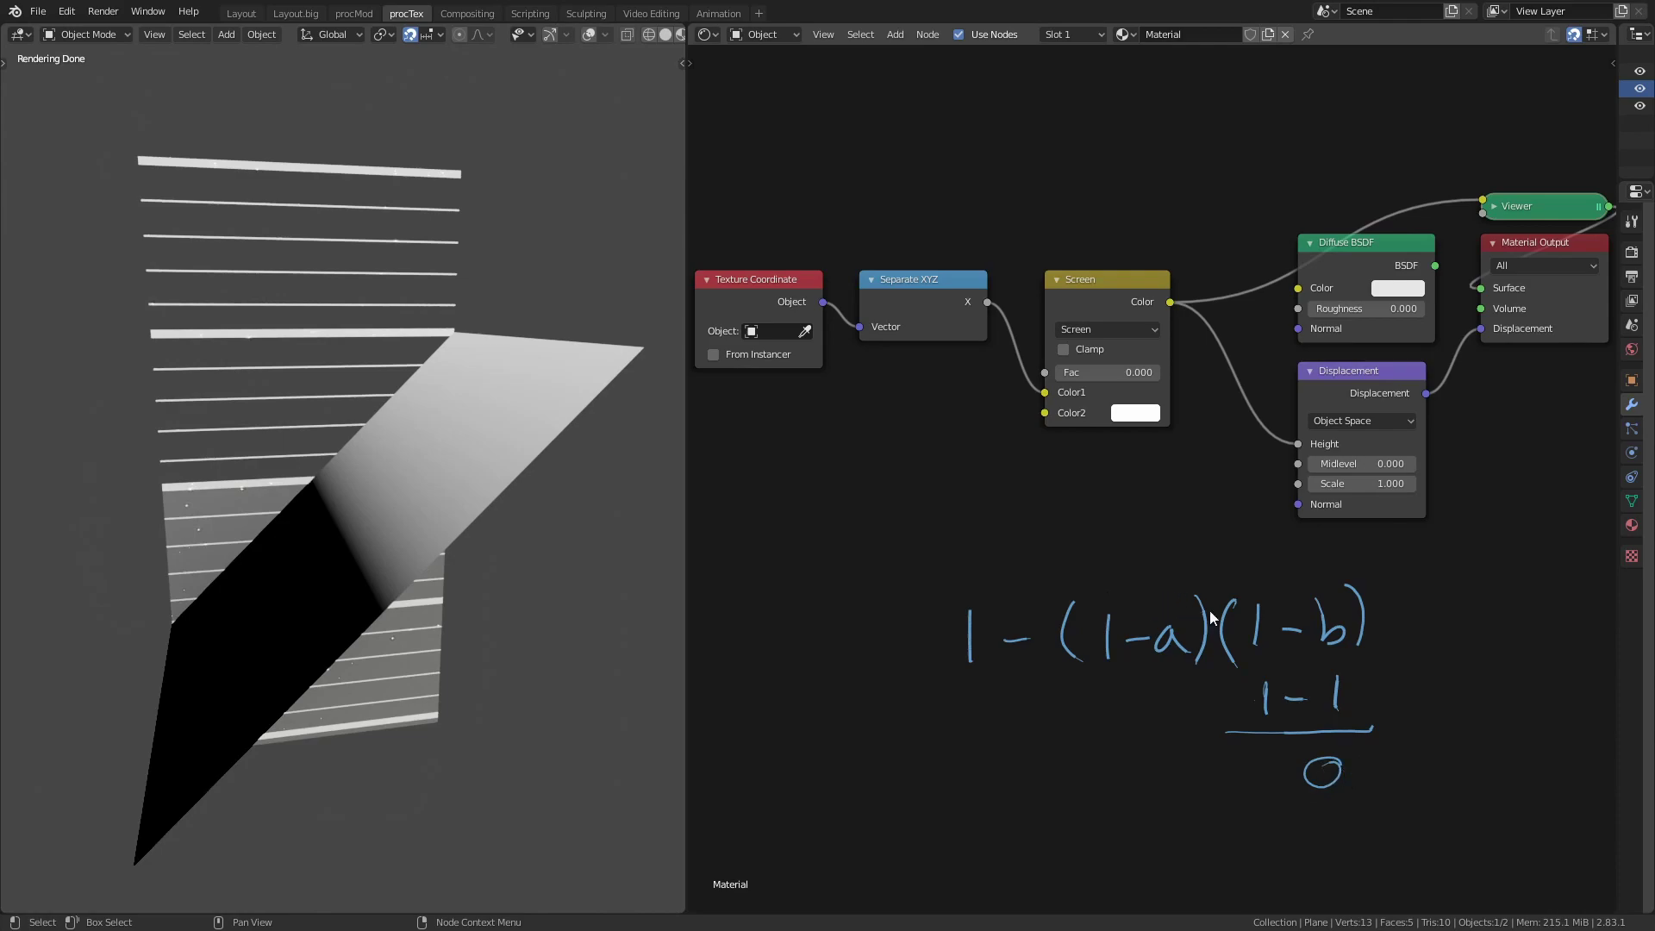
left_click_drag(1139, 565, 1172, 570)
left_click_drag(1150, 683, 1240, 793)
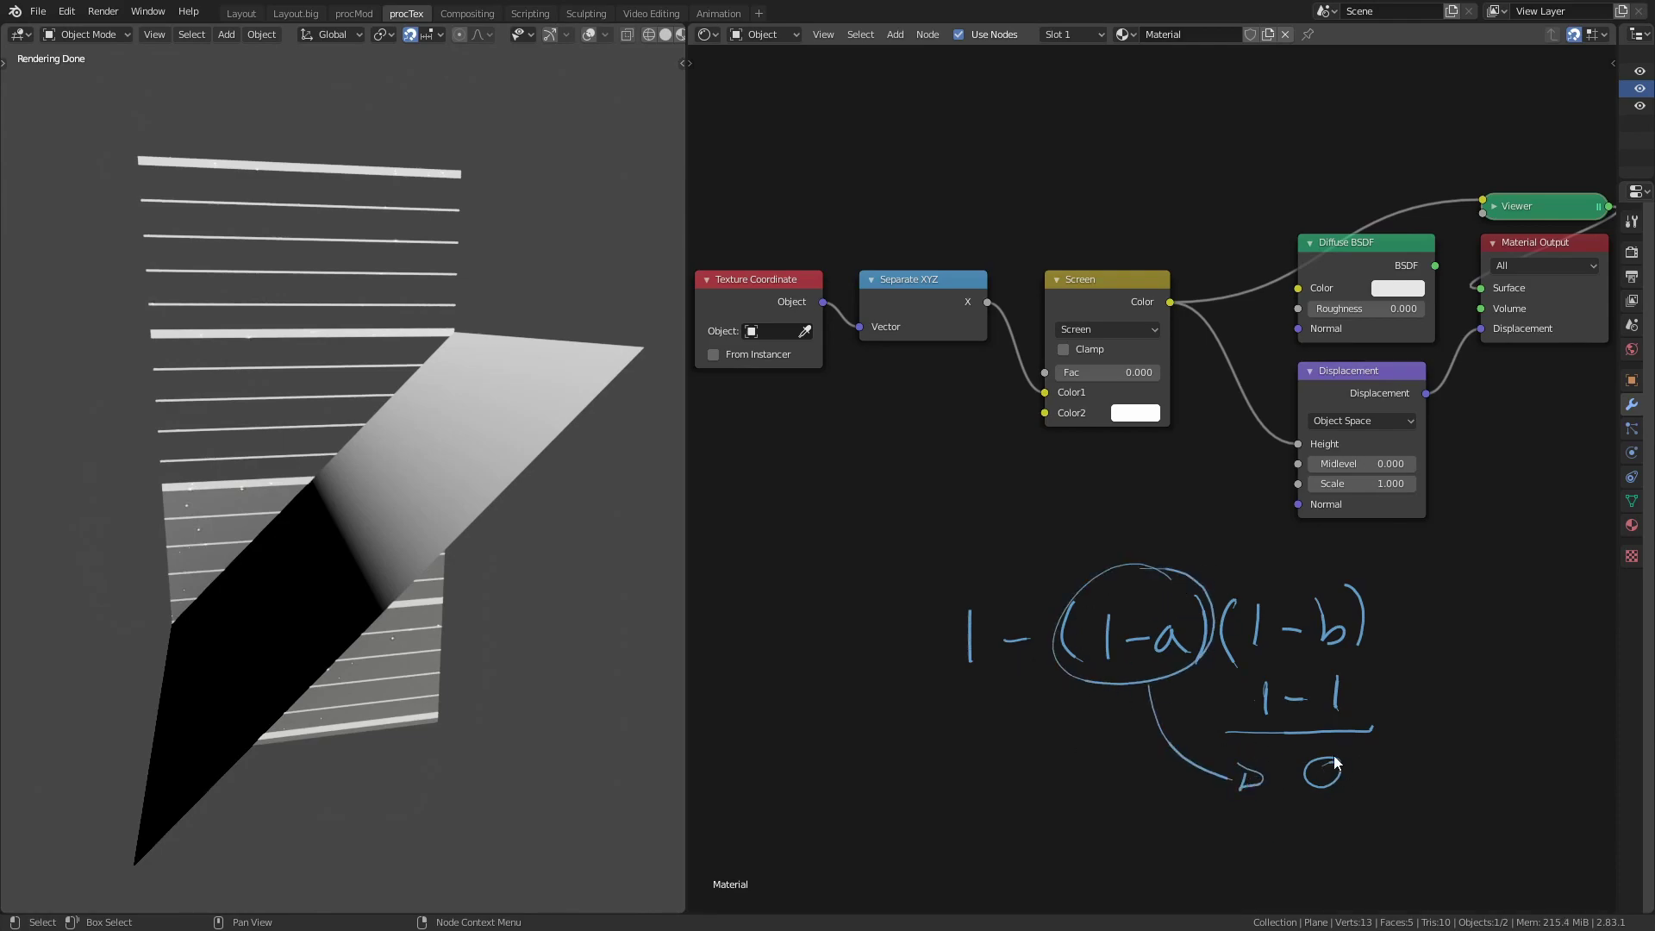
Set Color2 to black and push the Screen Fac up to 0.650
left_click_drag(1112, 373, 1036, 401)
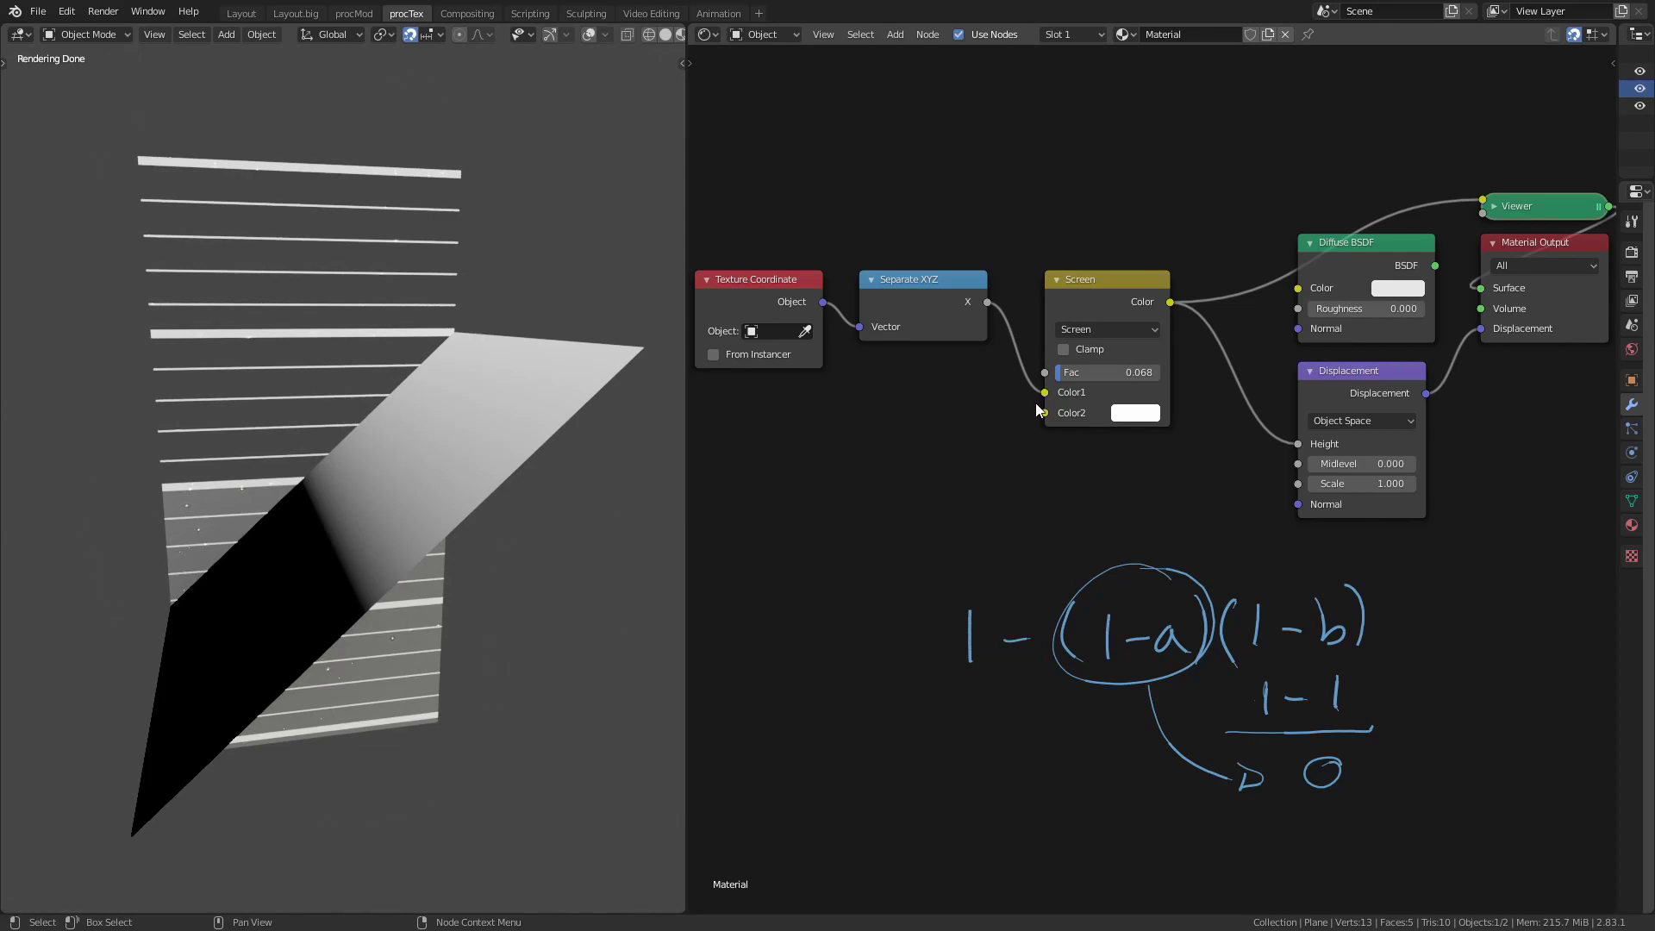
left_click(1155, 414)
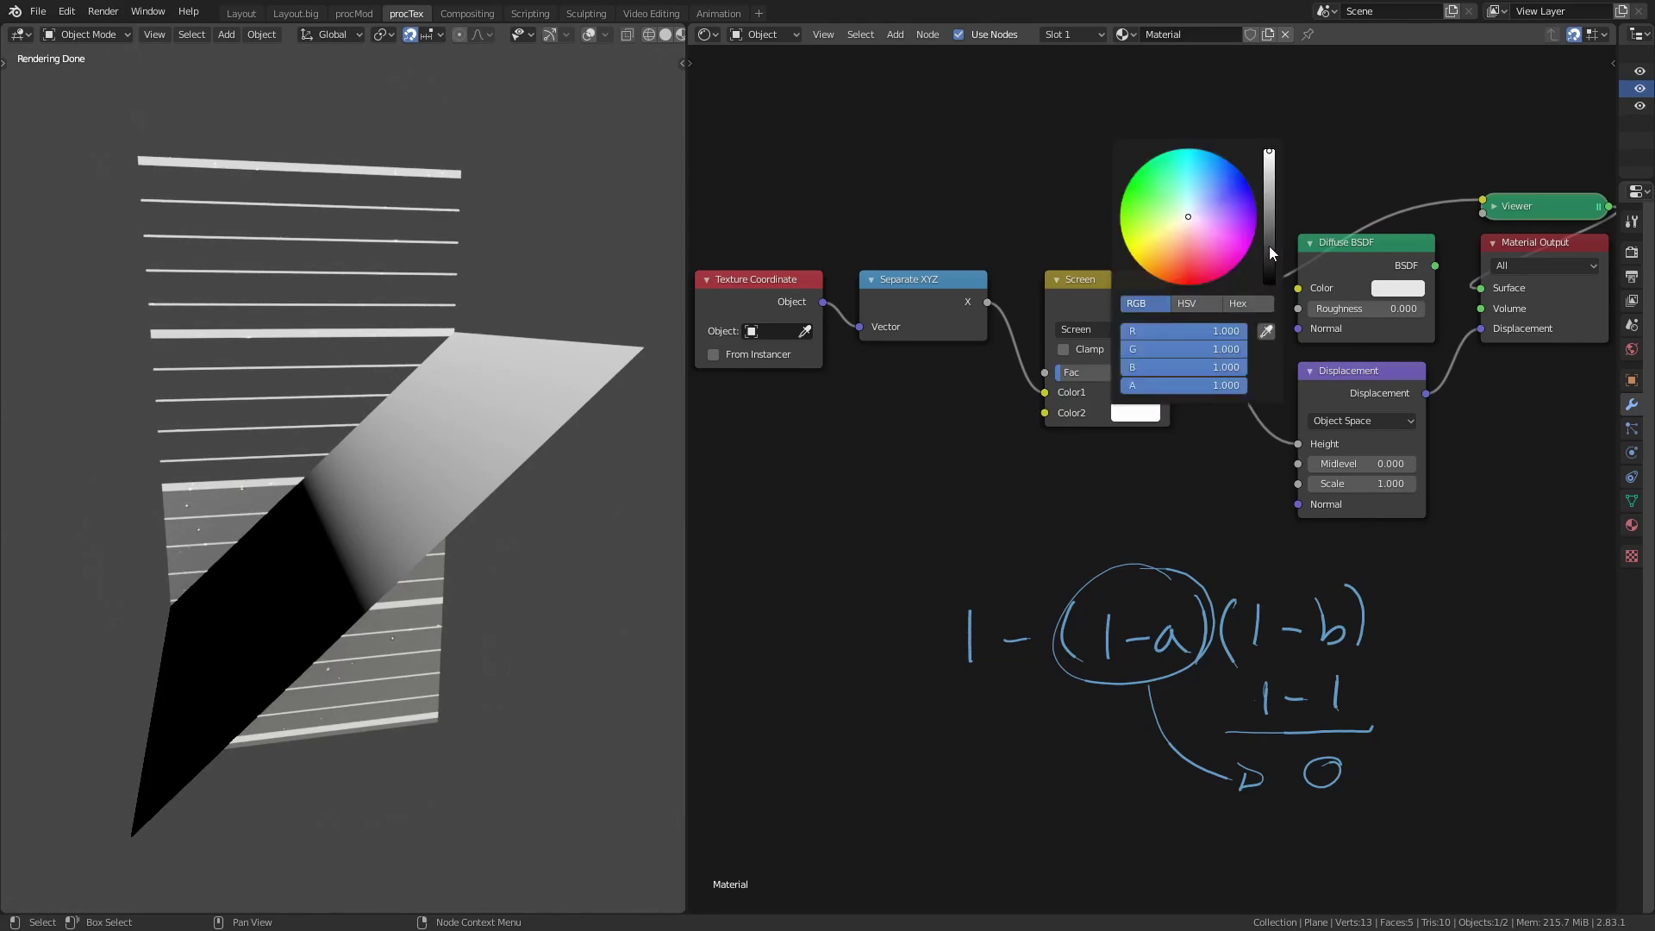
left_click_drag(1270, 246, 1269, 285)
left_click_drag(1131, 373, 1188, 374)
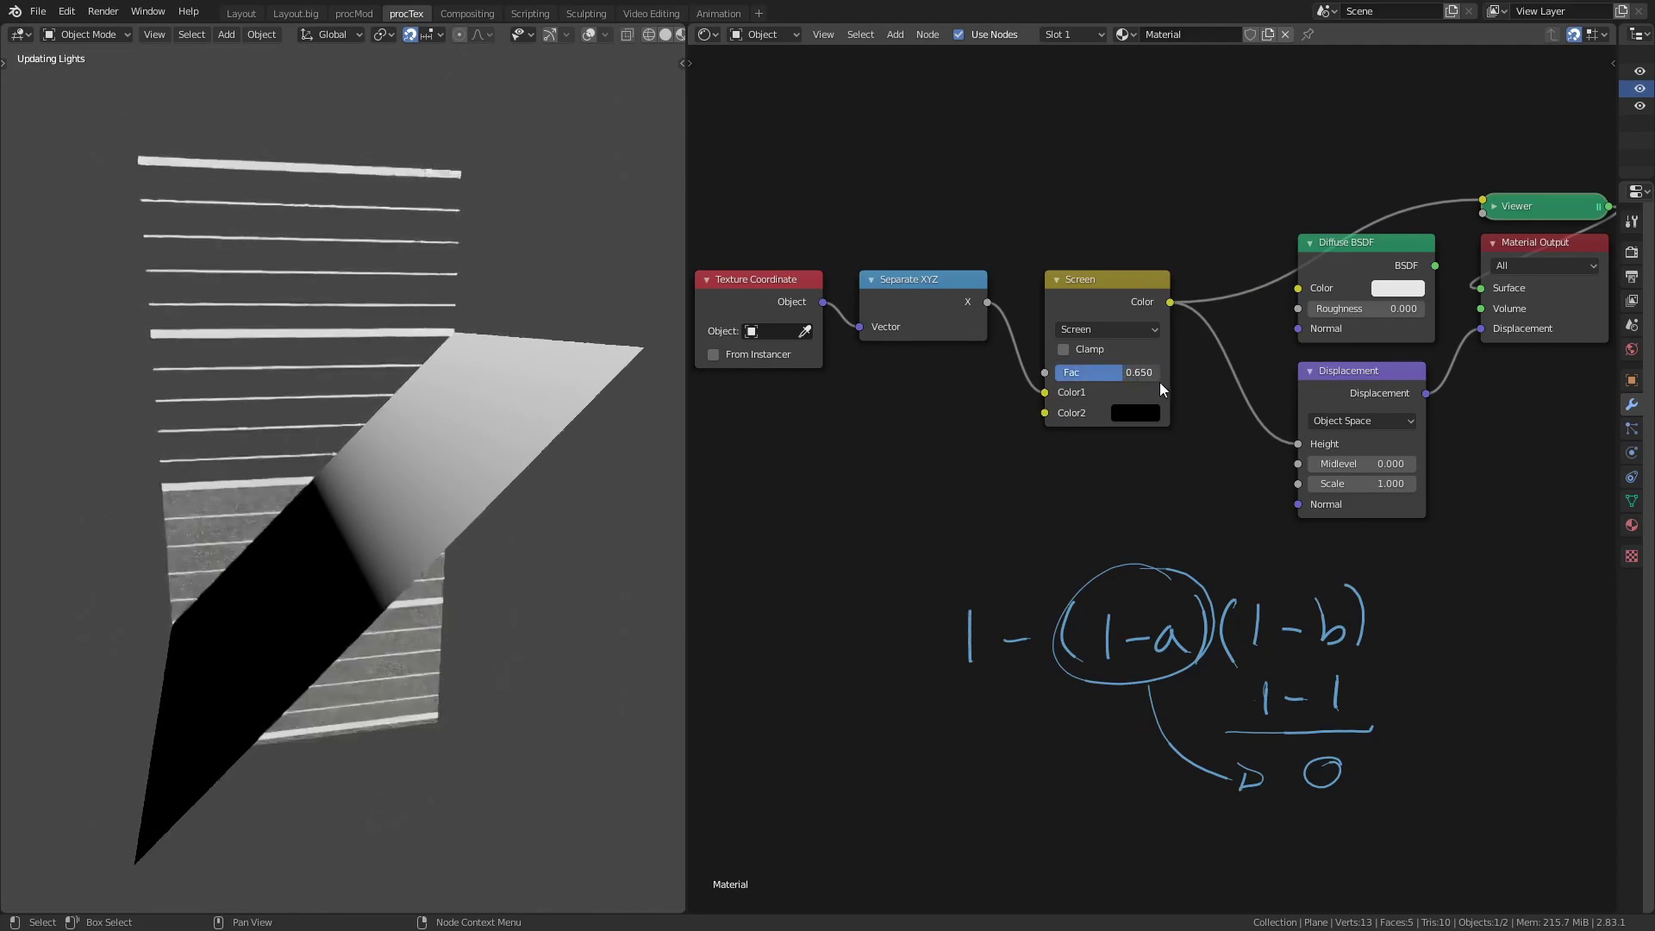
left_click(1112, 330)
Switch the blend mode to Color Dodge and handwrite its formula a/(1-b)
left_click(1147, 488)
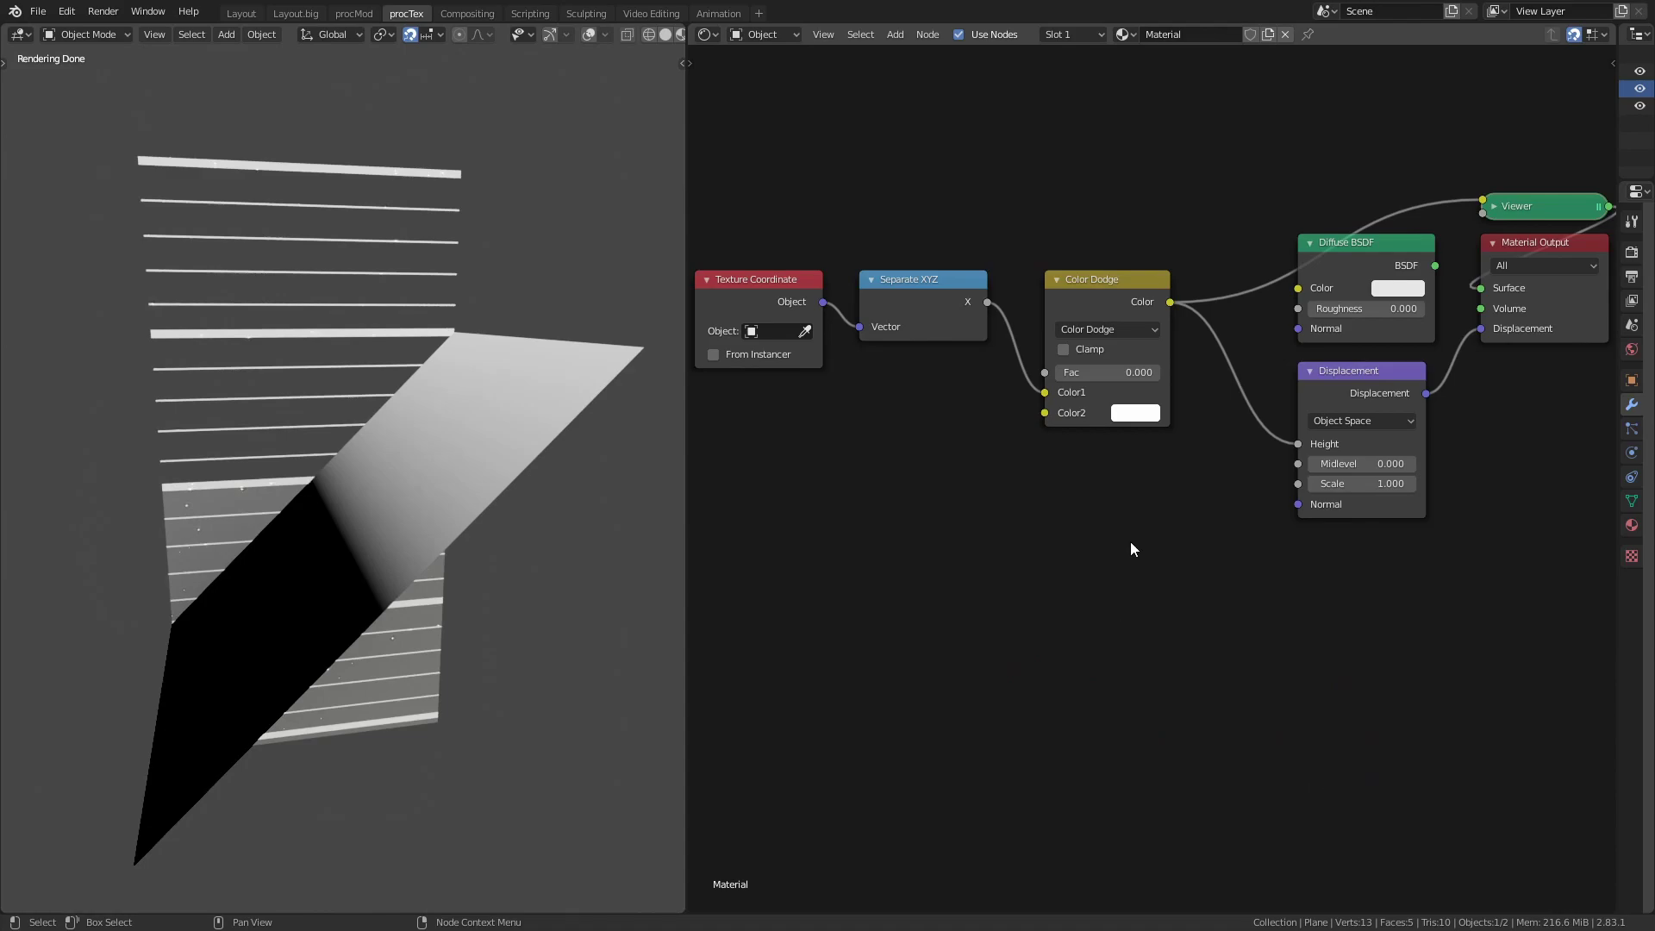
left_click_drag(1030, 654, 1053, 678)
left_click_drag(1121, 604, 1103, 676)
mouse_move(1158, 619)
left_mouse_down()
mouse_move(1156, 671)
mouse_move(1222, 644)
left_mouse_up()
left_click_drag(1246, 628, 1238, 655)
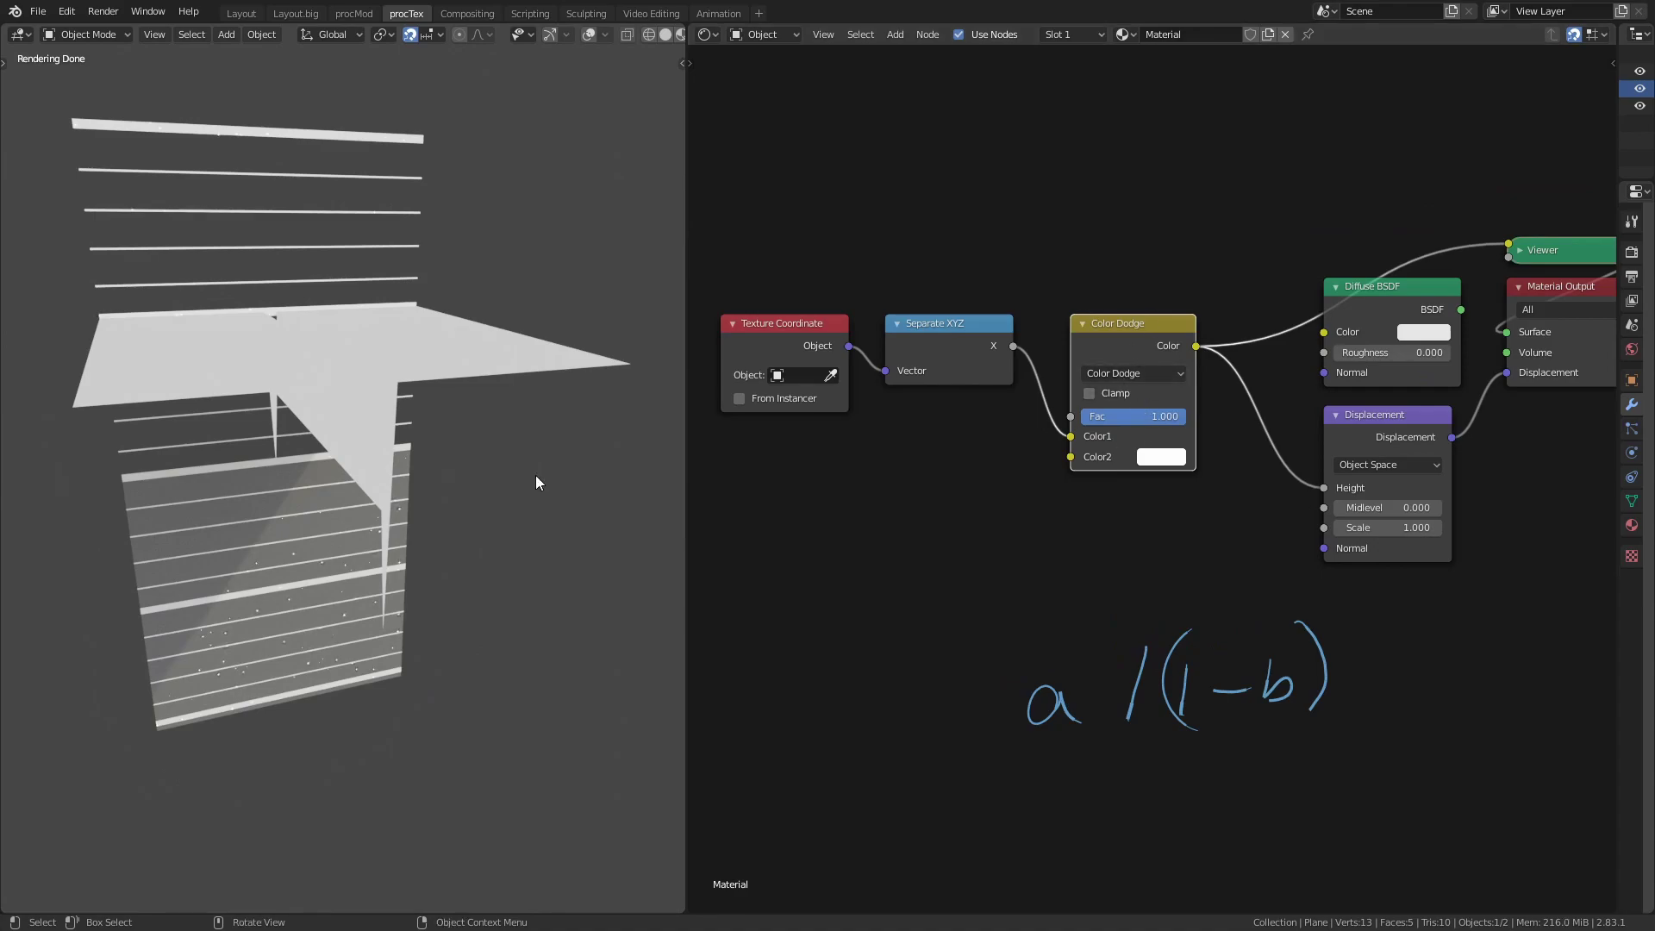
Compare the Color Dodge Fac at about 0.128 and 0.812, leaving it at 0
left_click_drag(1128, 416, 1042, 426)
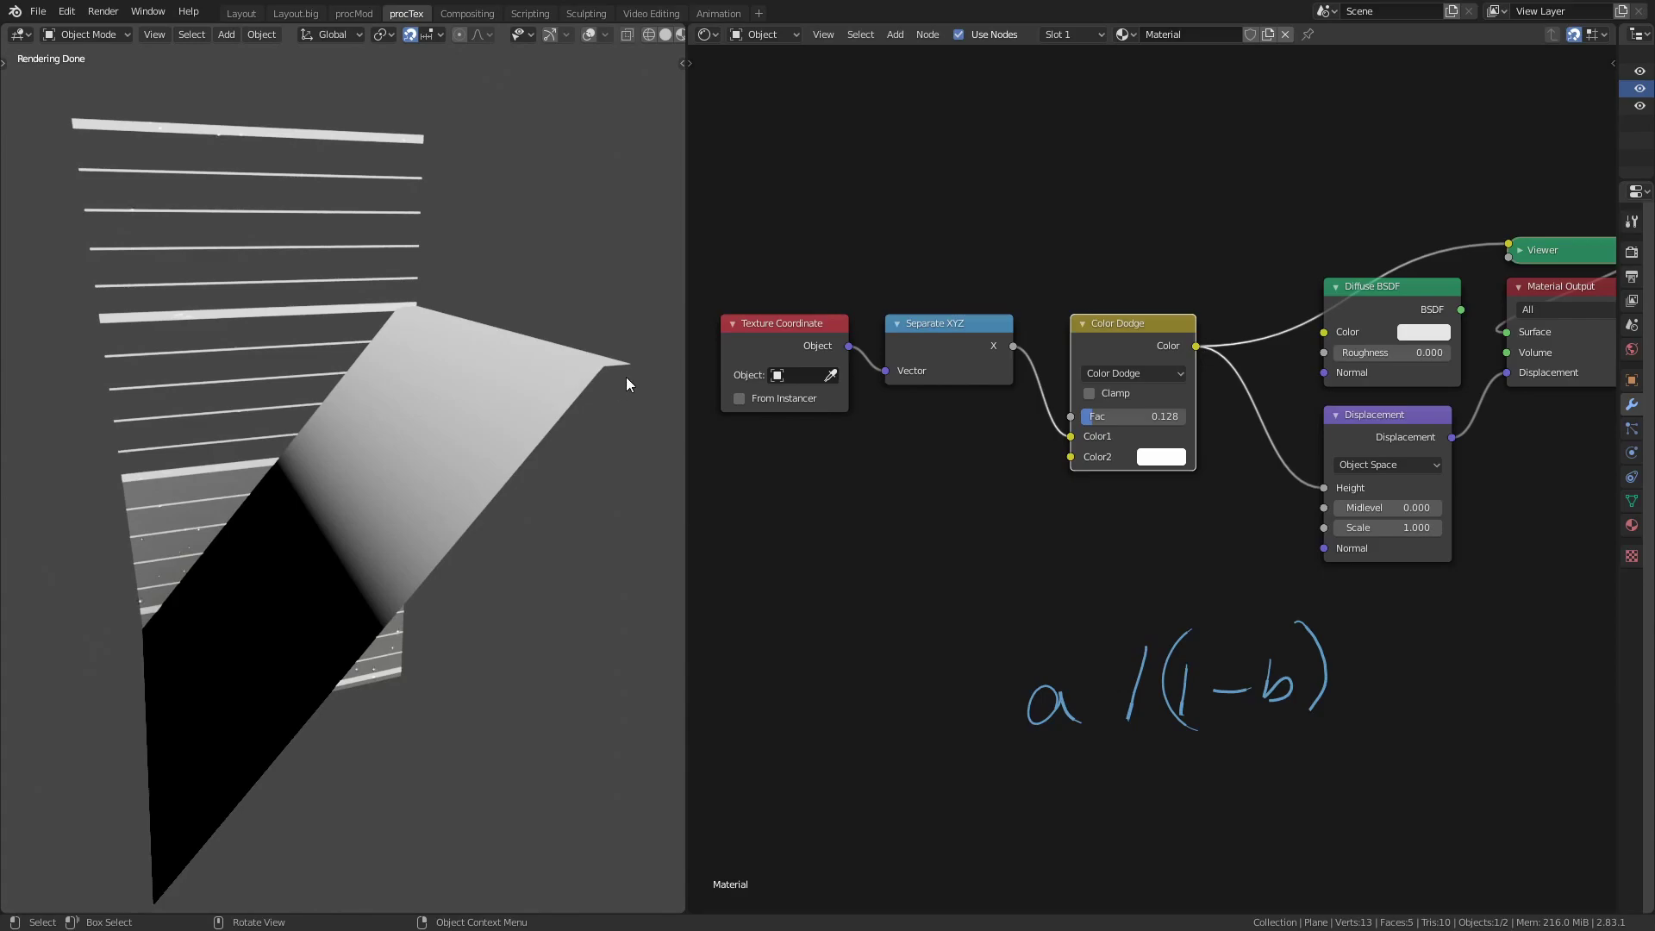
left_click_drag(1135, 422, 1156, 418)
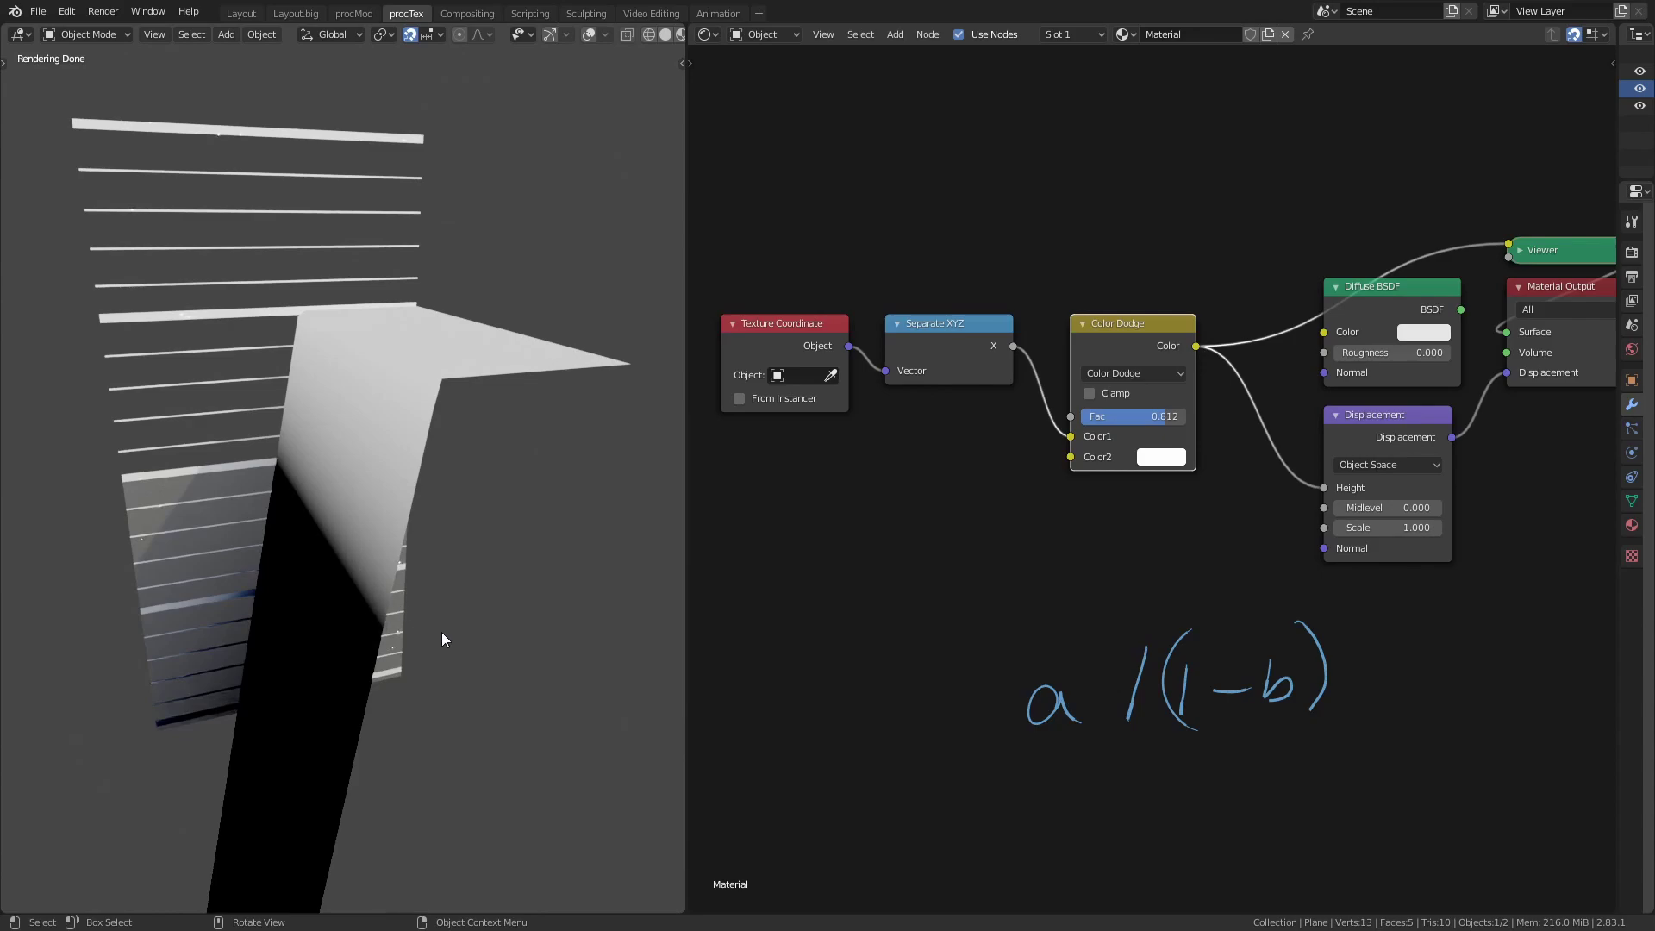
mouse_move(438, 526)
middle_mouse_down()
mouse_move(457, 433)
mouse_move(457, 485)
middle_mouse_up()
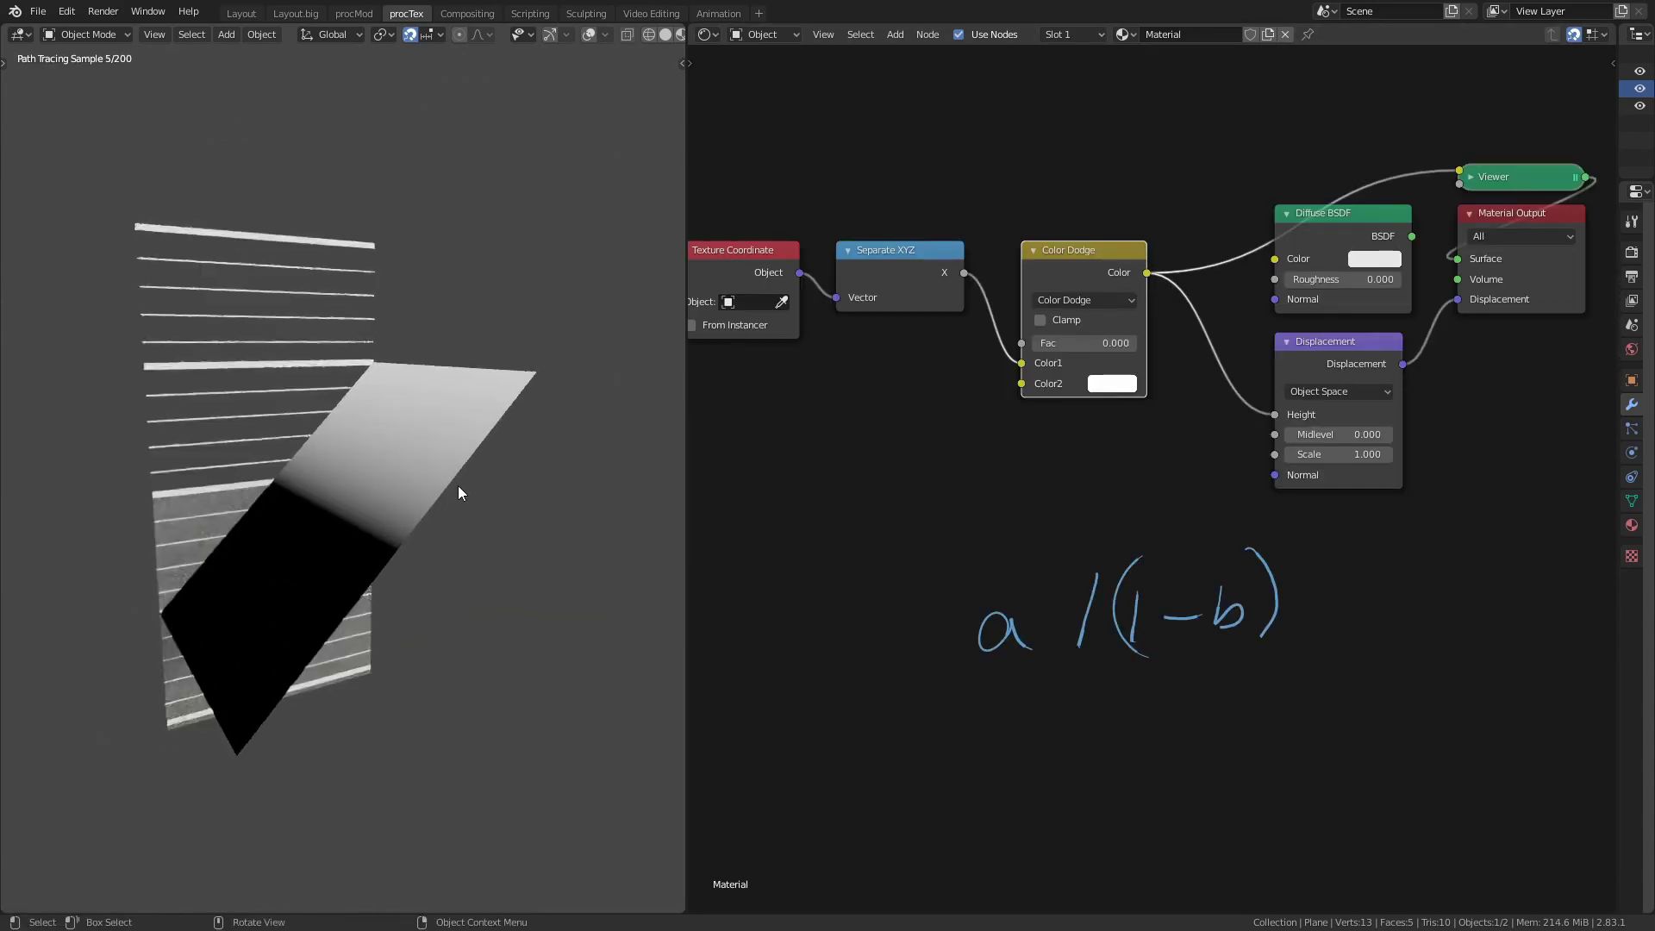
left_click(1084, 300)
Switch the mix node to Add and handwrite the formula a + b
left_click(1078, 483)
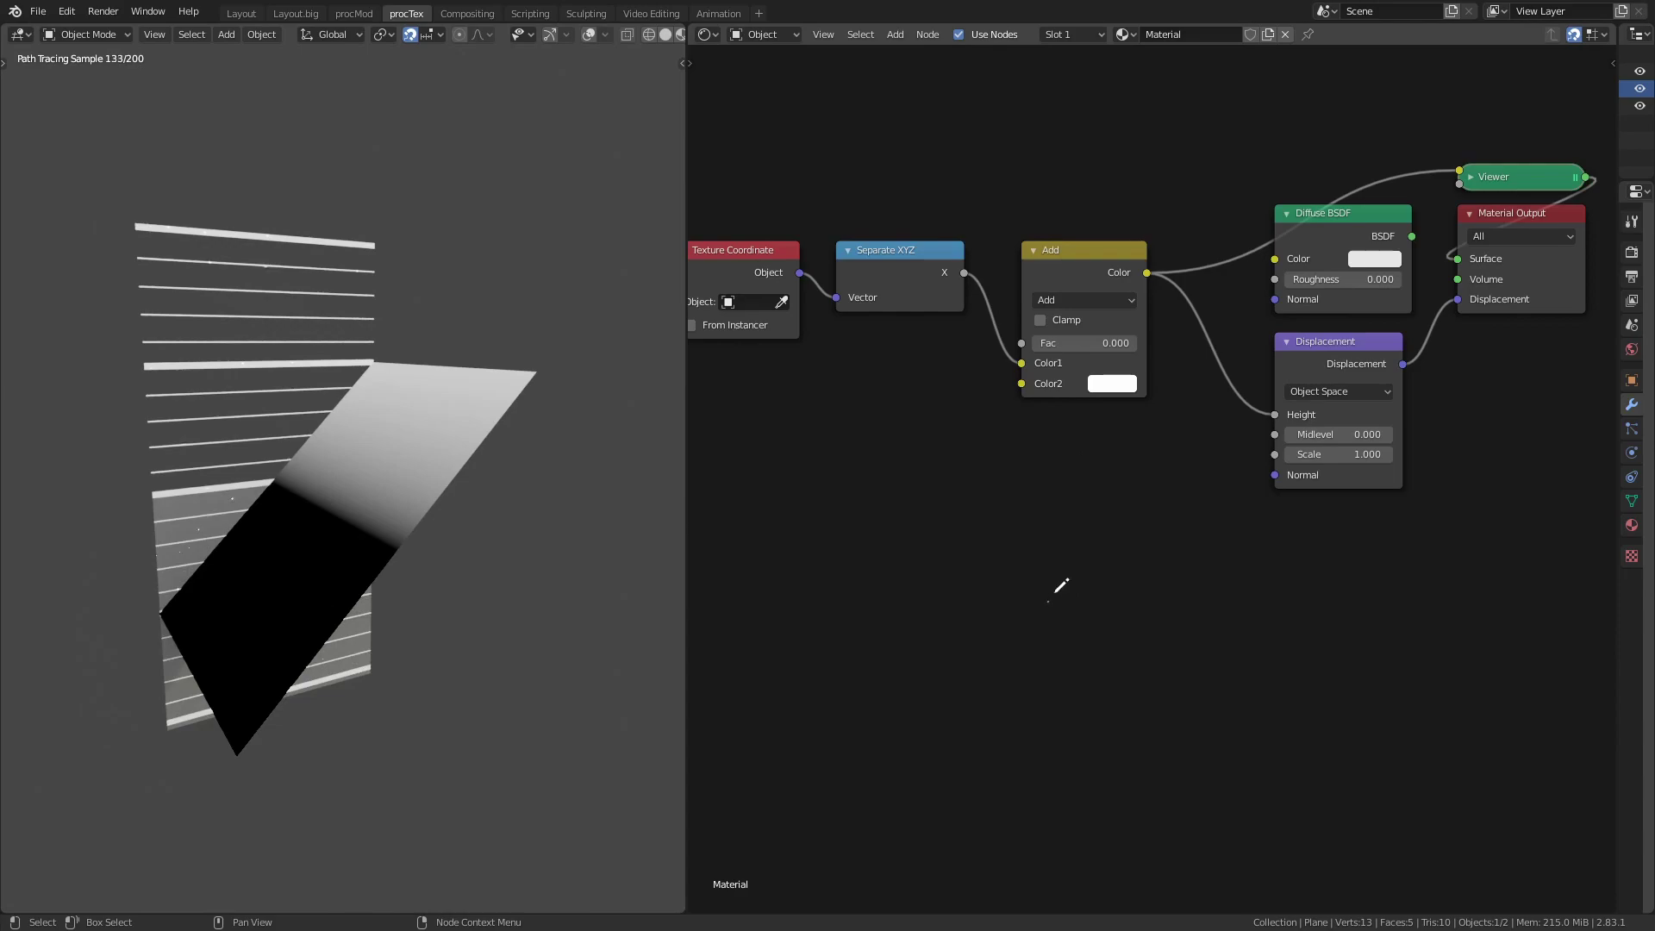
mouse_move(1054, 588)
left_mouse_down()
mouse_move(1063, 614)
mouse_move(1117, 598)
mouse_move(1111, 616)
left_mouse_up()
left_click_drag(1141, 571, 1138, 614)
mouse_move(1086, 344)
left_mouse_down()
mouse_move(1183, 331)
mouse_move(1027, 340)
left_mouse_up()
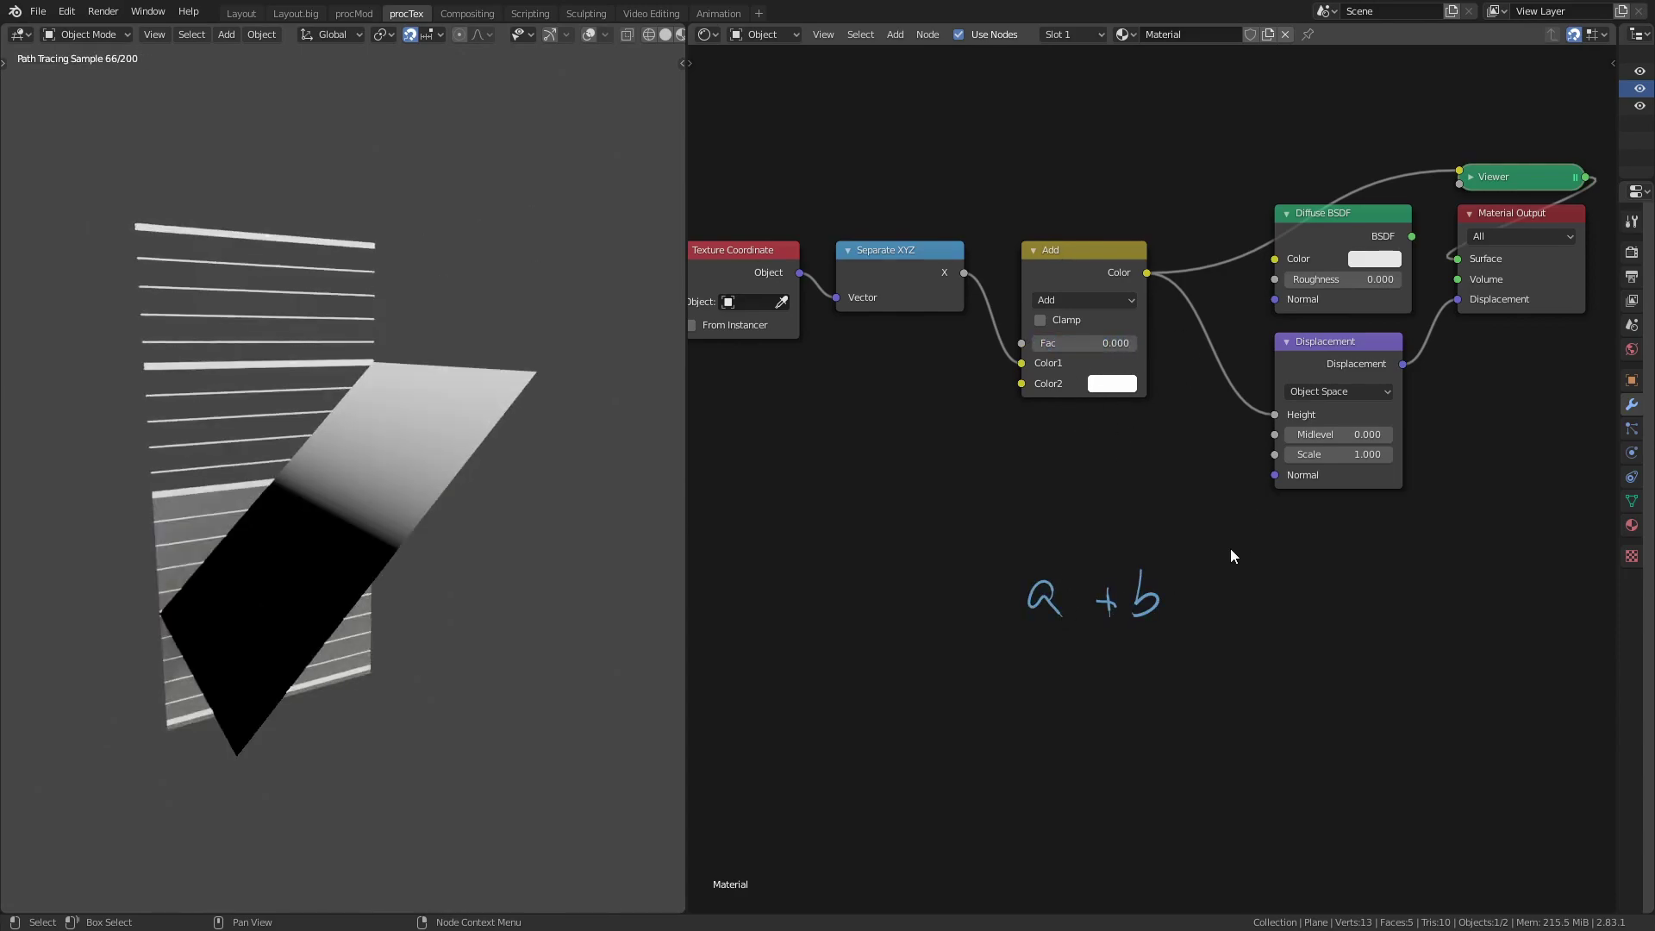
Switch the mix node's blend mode to Overlay
left_click(1116, 301)
left_click(1120, 338)
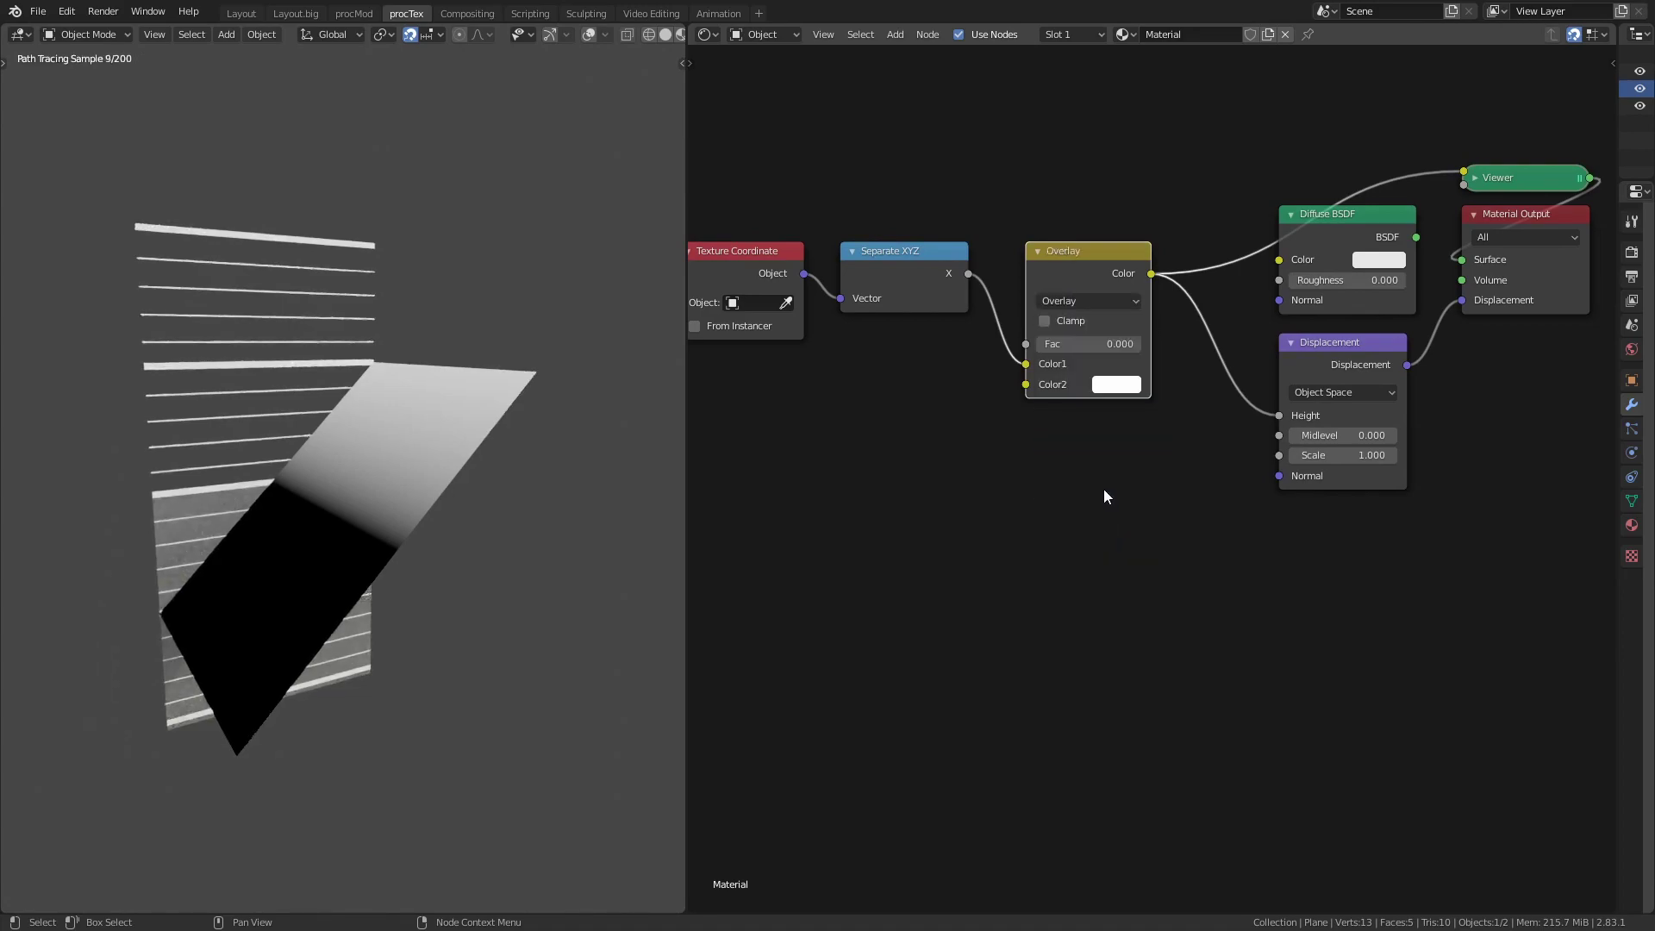
scroll(1227, 620, "down", 3, "shift")
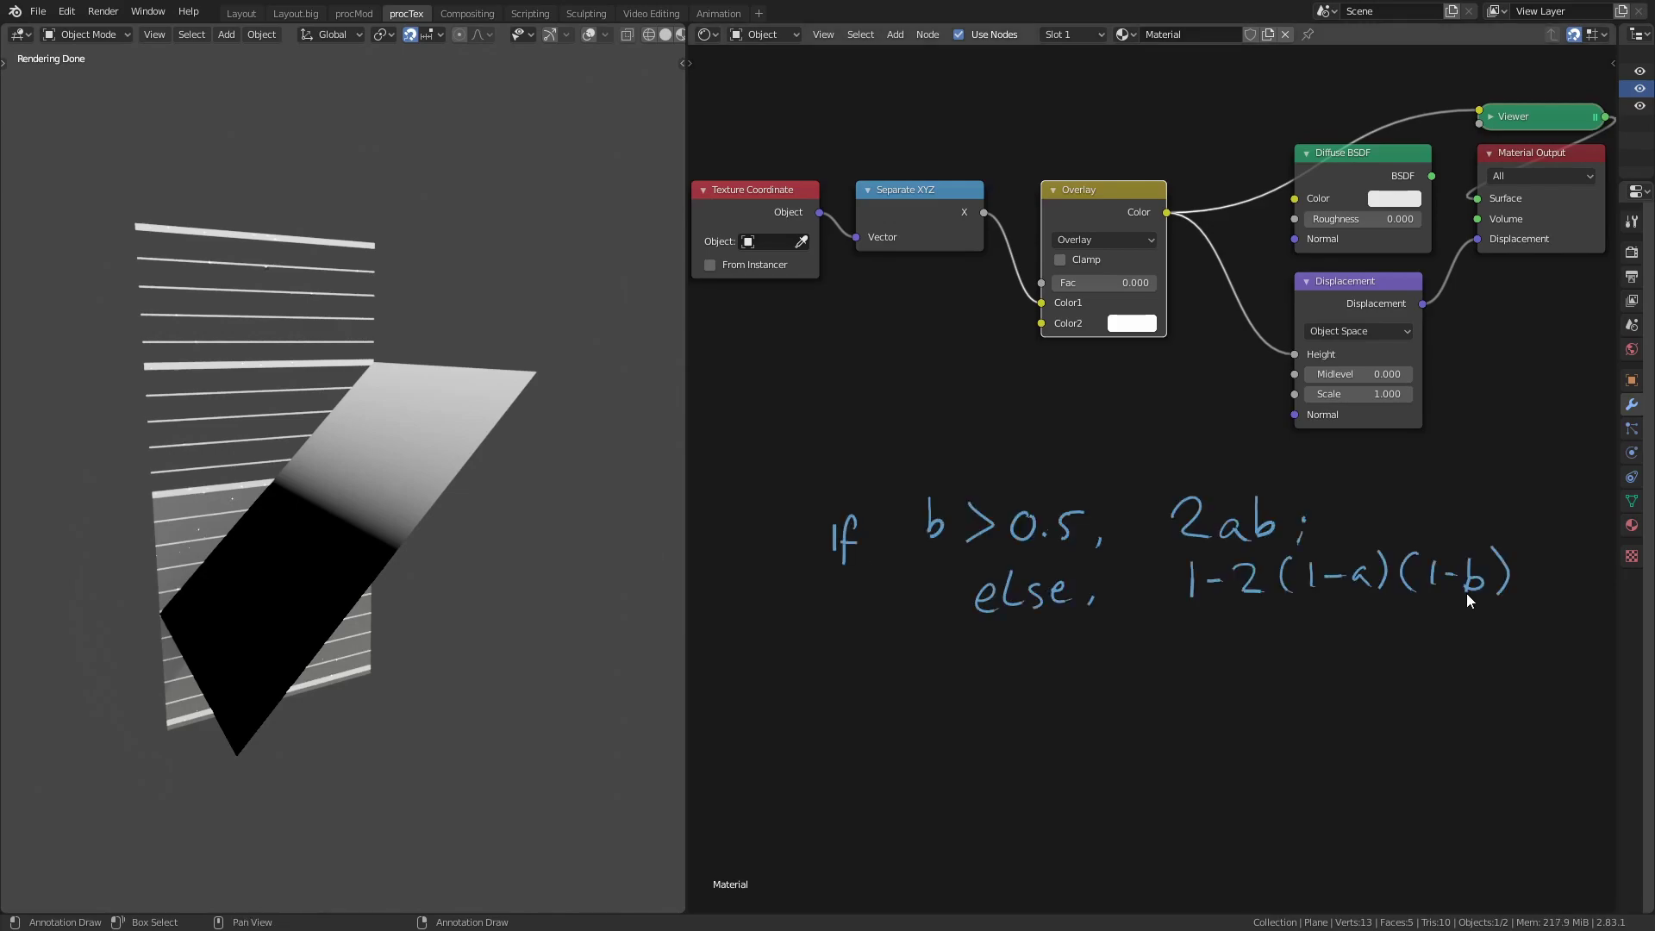
scroll(812, 595, "up", 3, "shift")
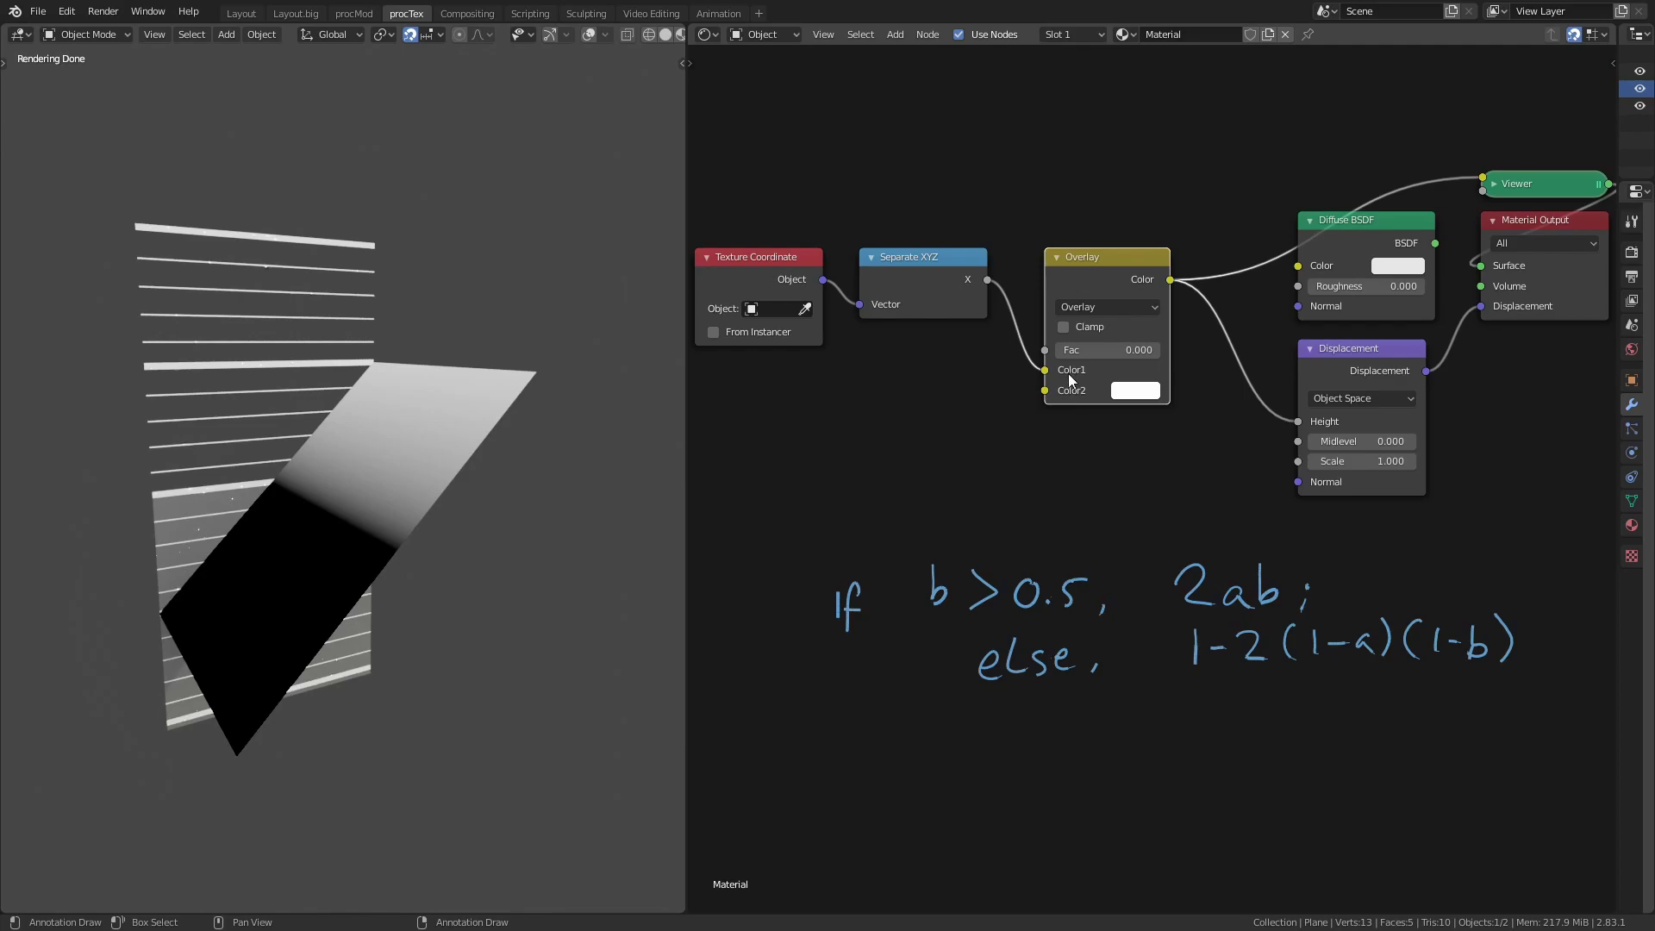
middle_click_drag(1147, 660, 1143, 662)
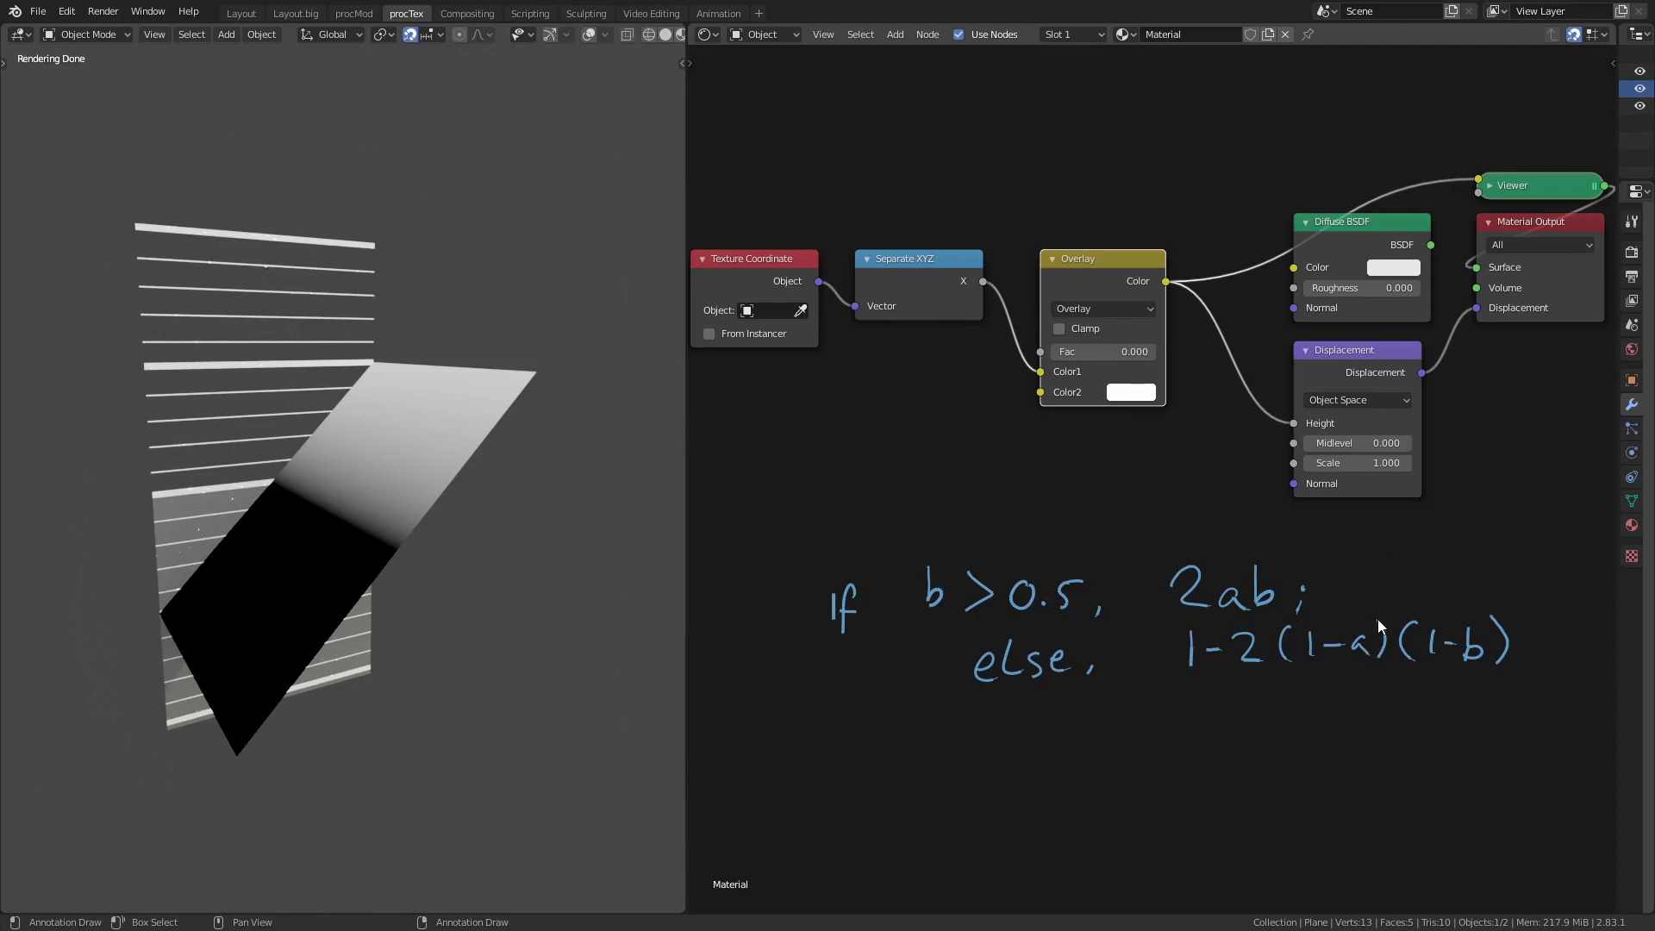
Try grey, white and black Color2 and lower Fac, ending at Fac 1.000 with grey Color2
left_click(1131, 392)
left_click_drag(1272, 138, 1271, 157)
left_click_drag(1085, 353, 1165, 348)
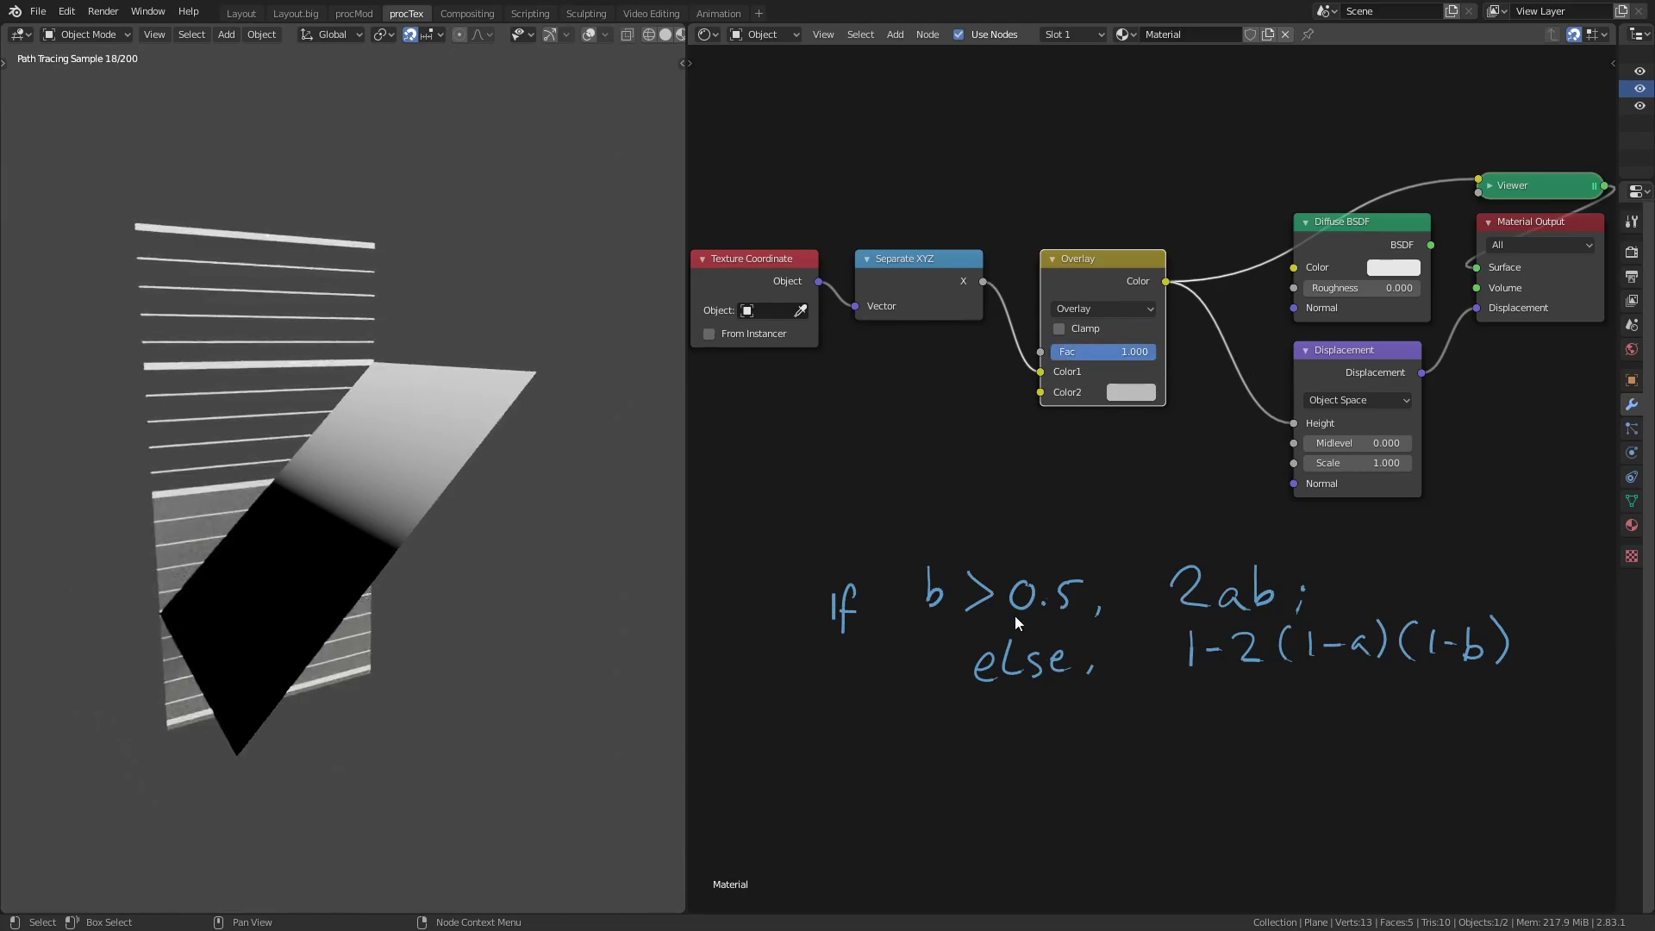
left_click(1131, 392)
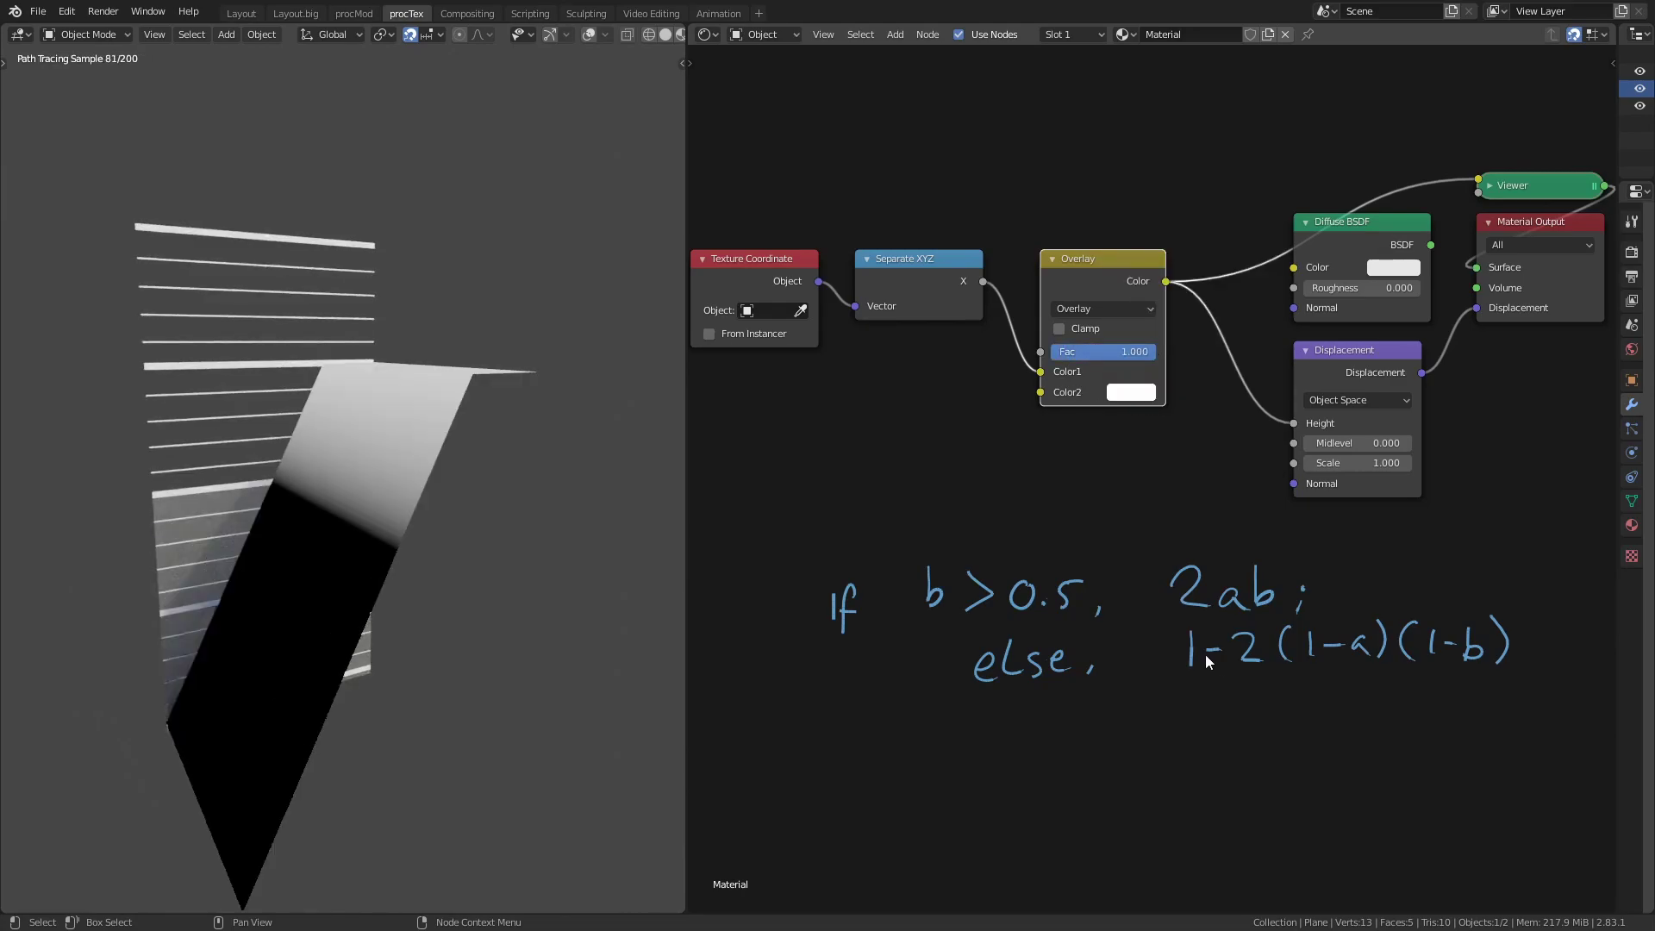
left_click_drag(1117, 347, 1264, 333)
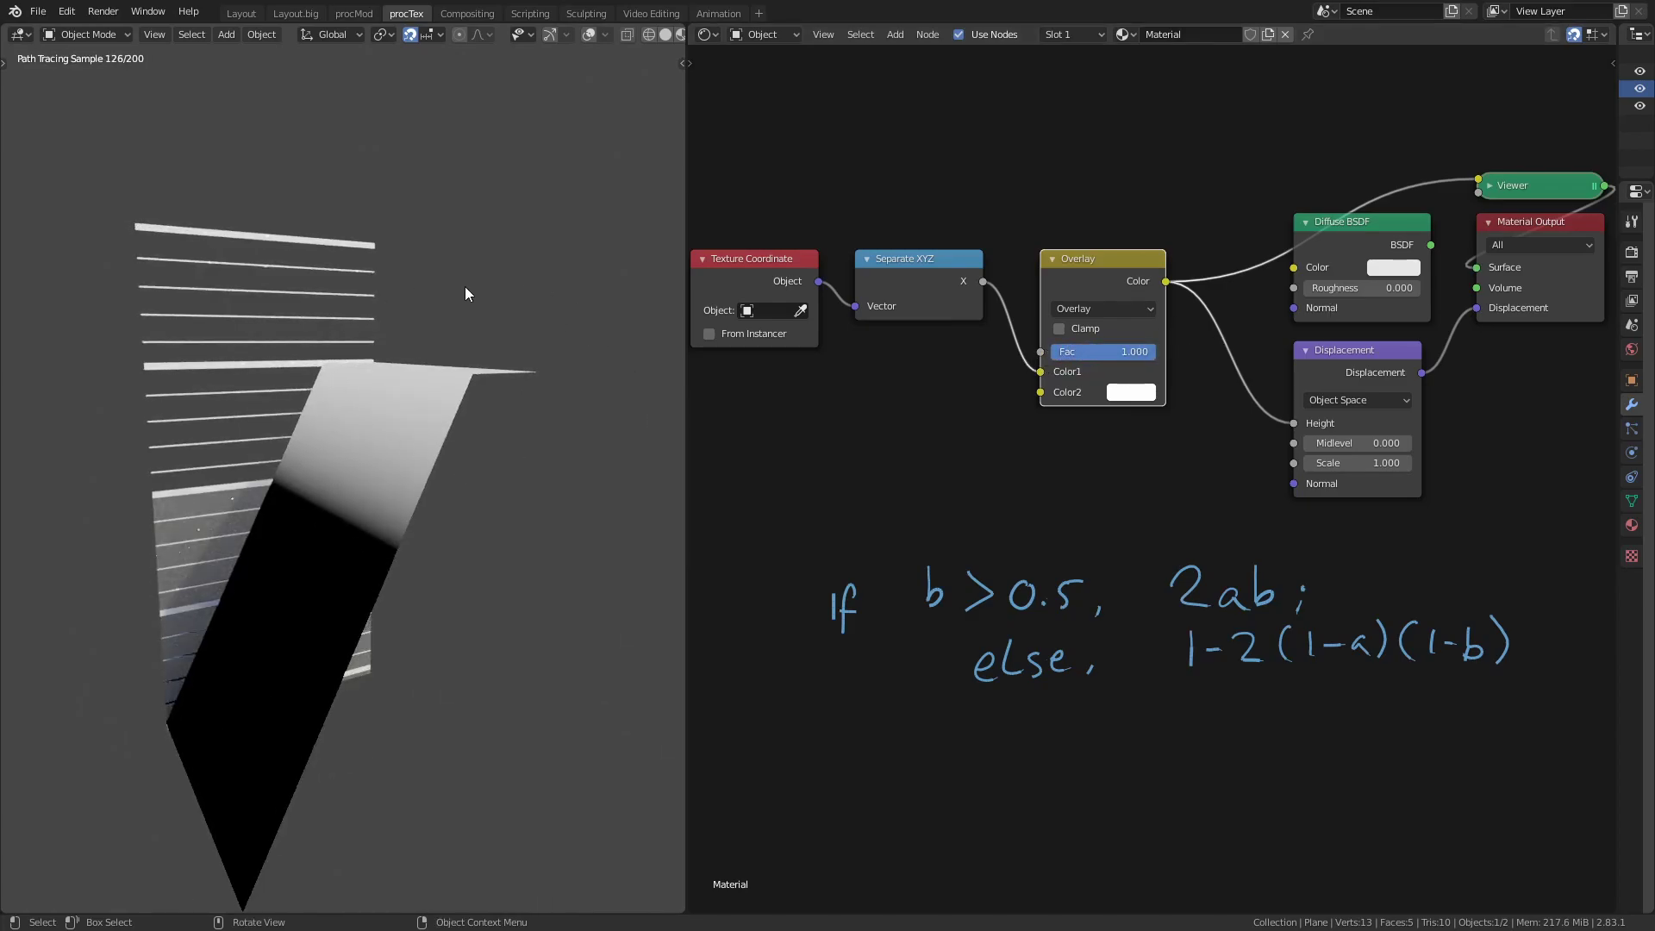
key("ctrl+z")
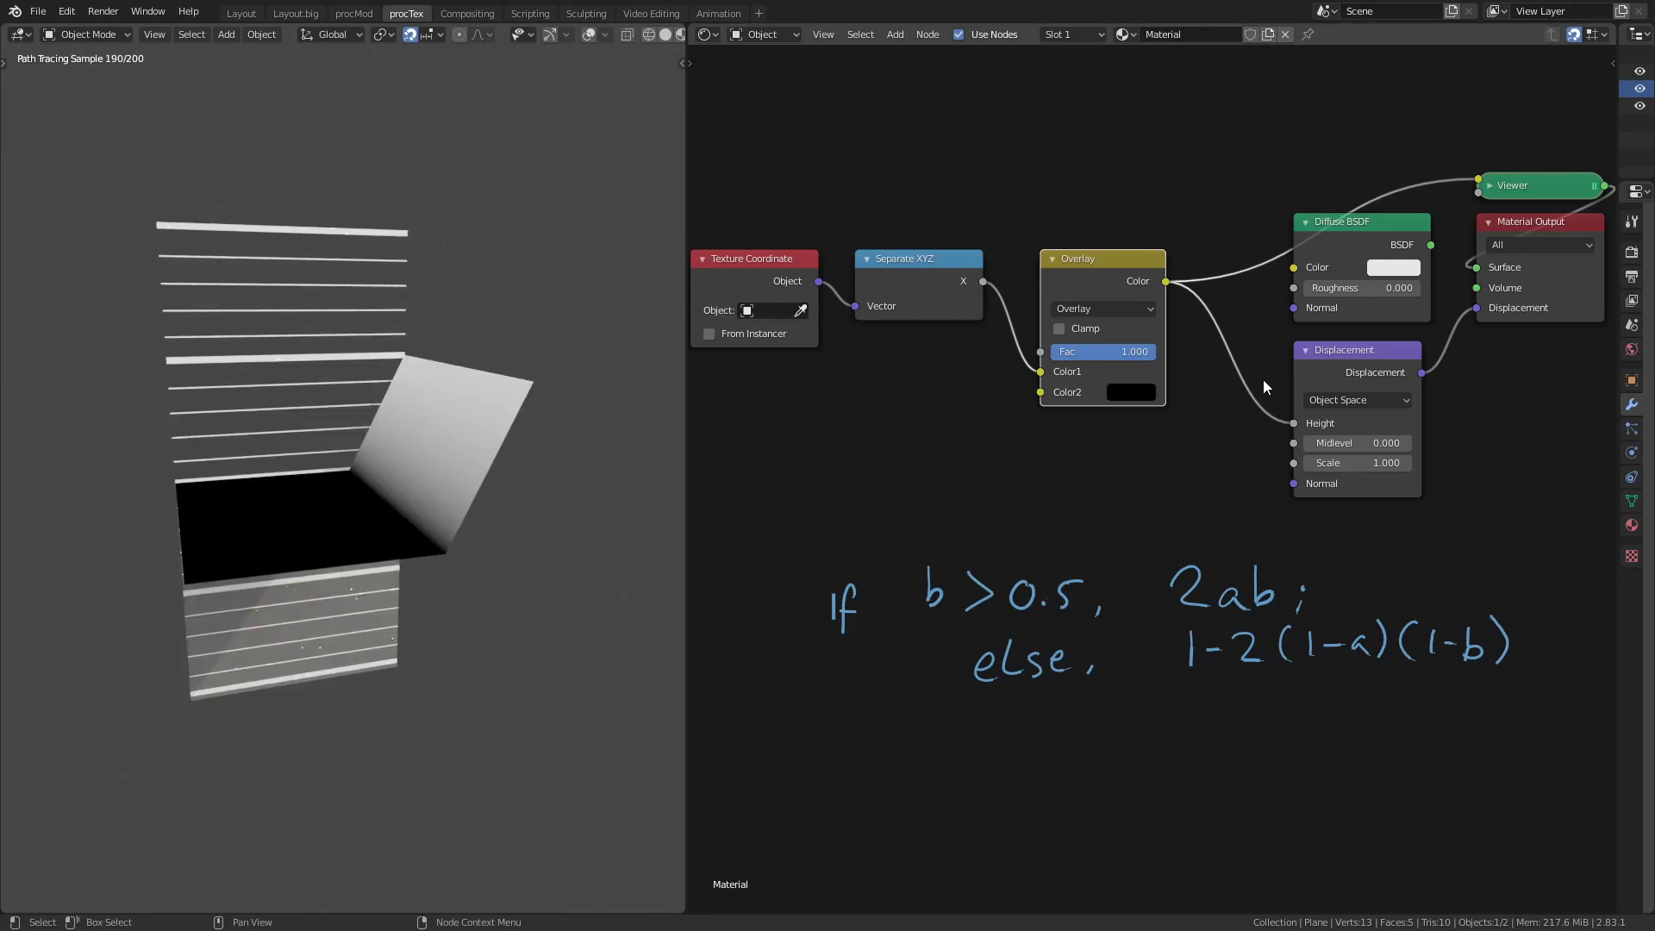
left_click_drag(1121, 351, 1079, 352)
key("ctrl+z")
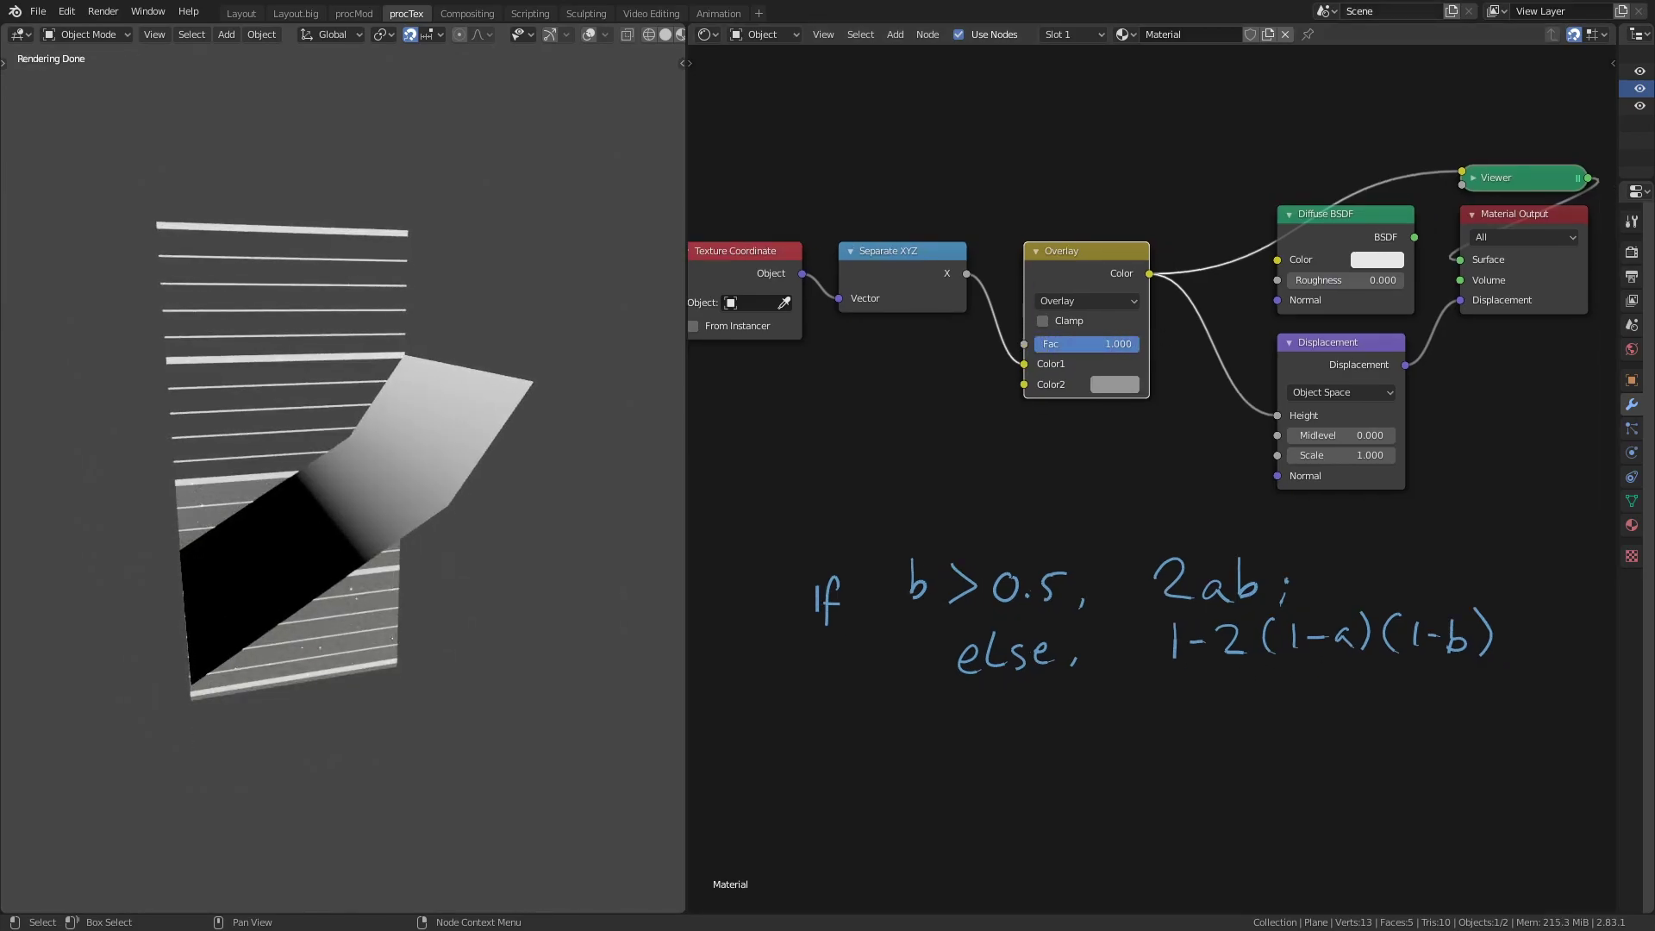
Switch the mix node to Soft Light and erase the old Overlay formula annotation
left_click(1124, 300)
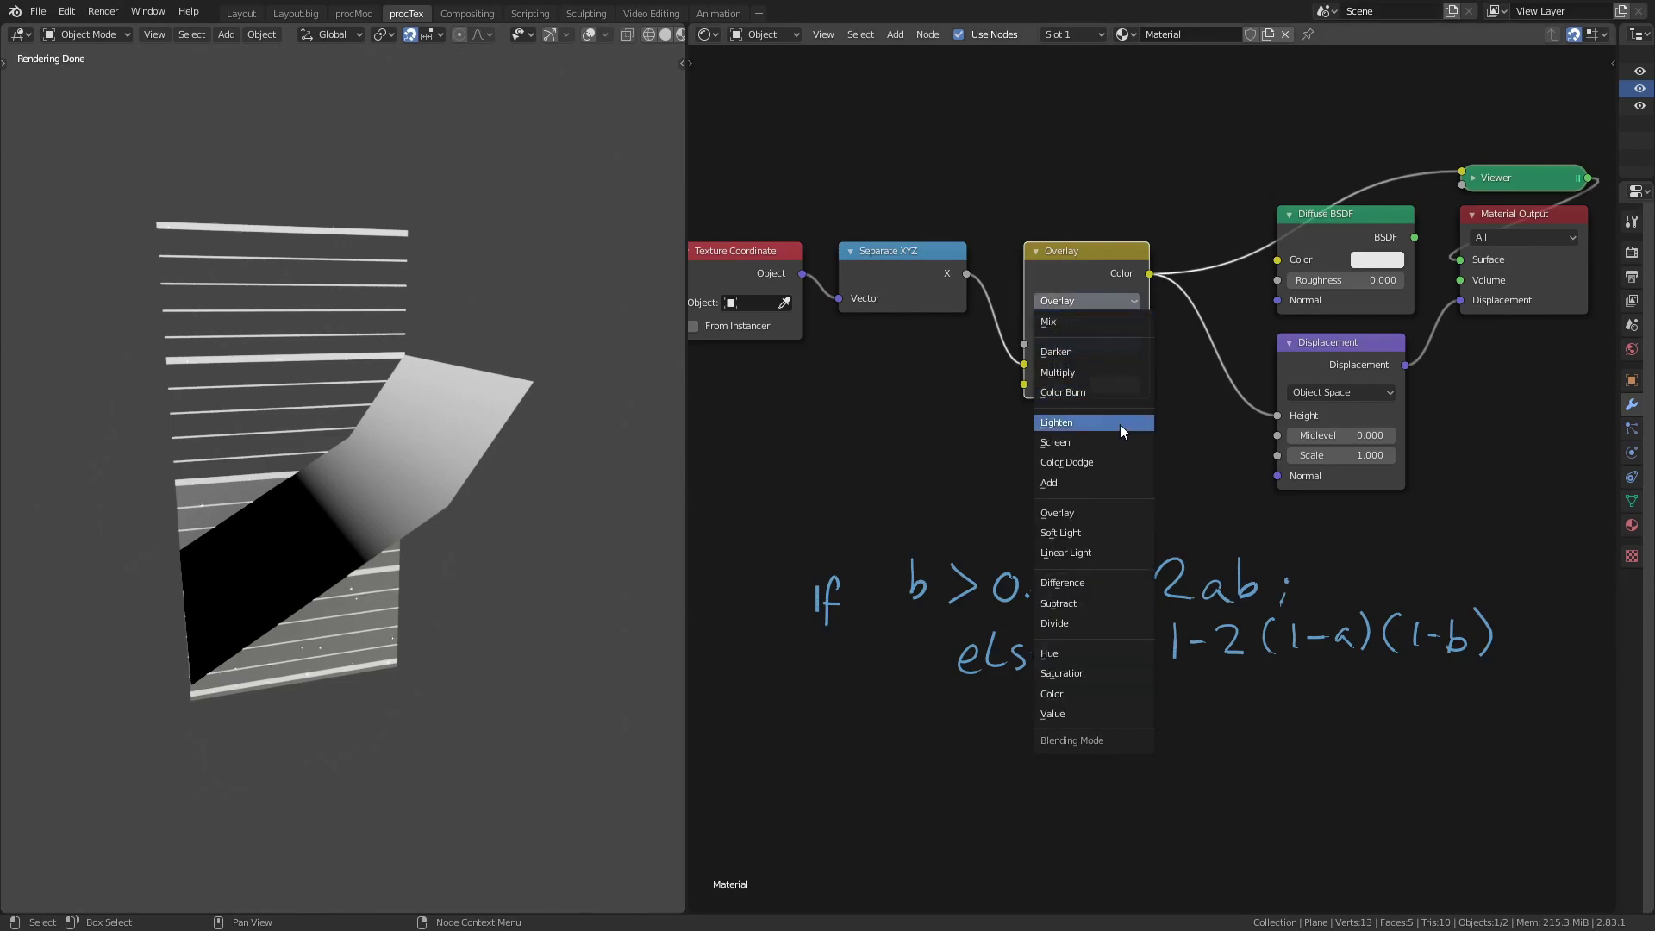
left_click(1122, 533)
mouse_move(849, 591)
left_mouse_down()
mouse_move(1367, 629)
mouse_move(1176, 647)
mouse_move(1295, 624)
left_mouse_up()
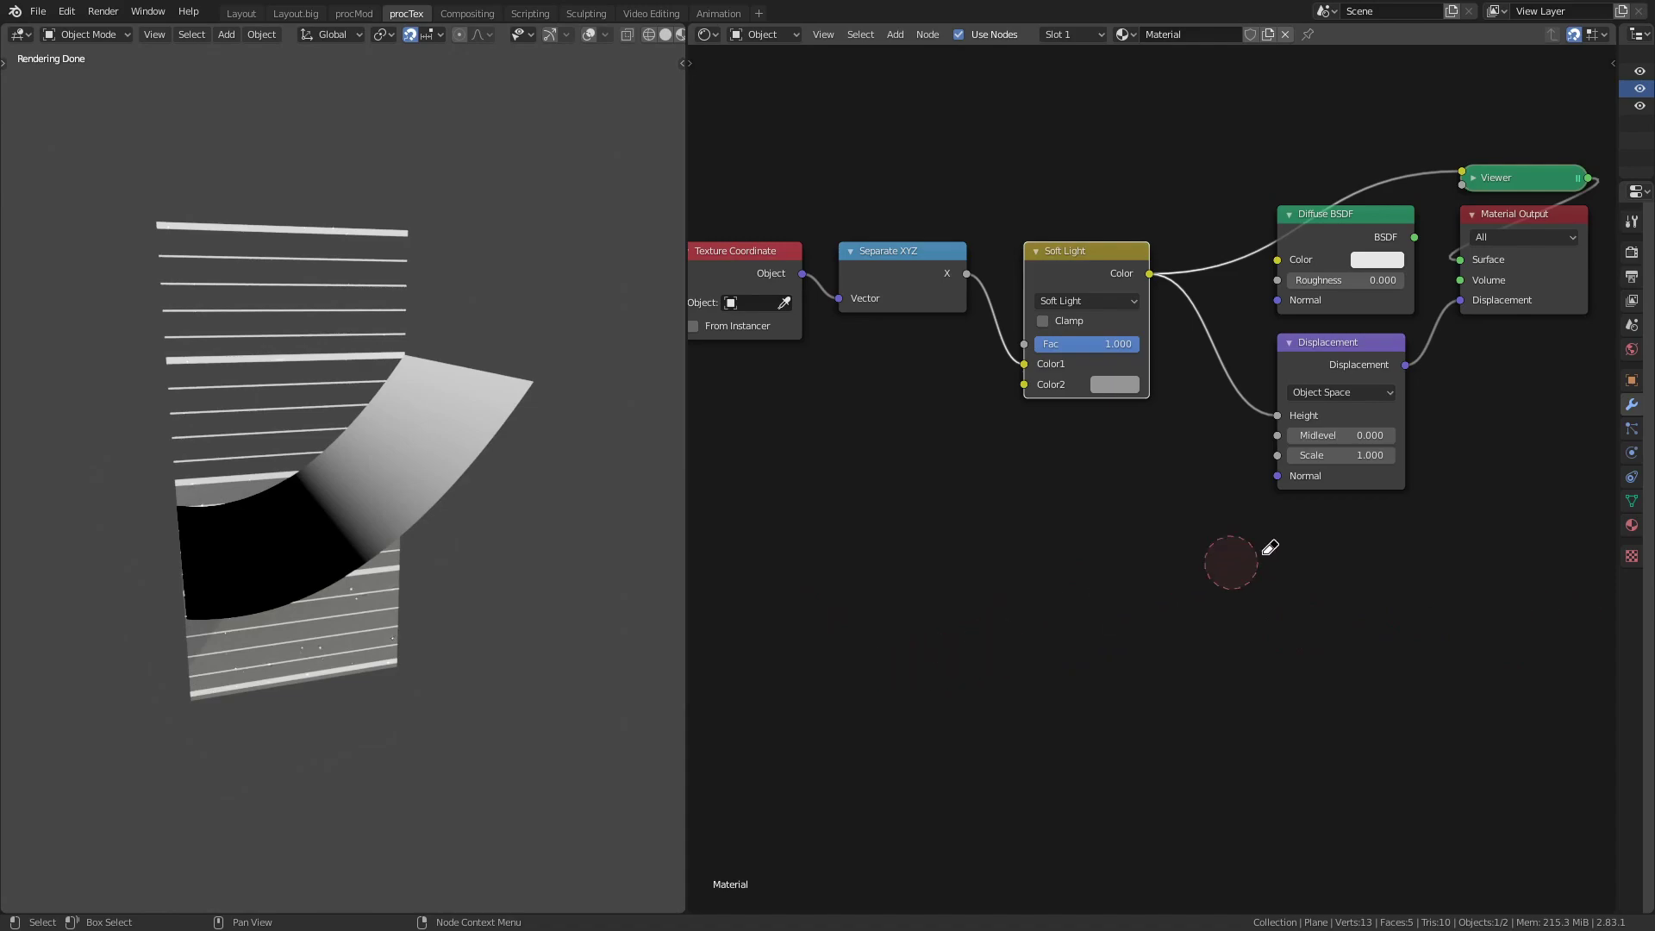
mouse_move(483, 518)
middle_mouse_down()
mouse_move(500, 540)
mouse_move(204, 552)
middle_mouse_up()
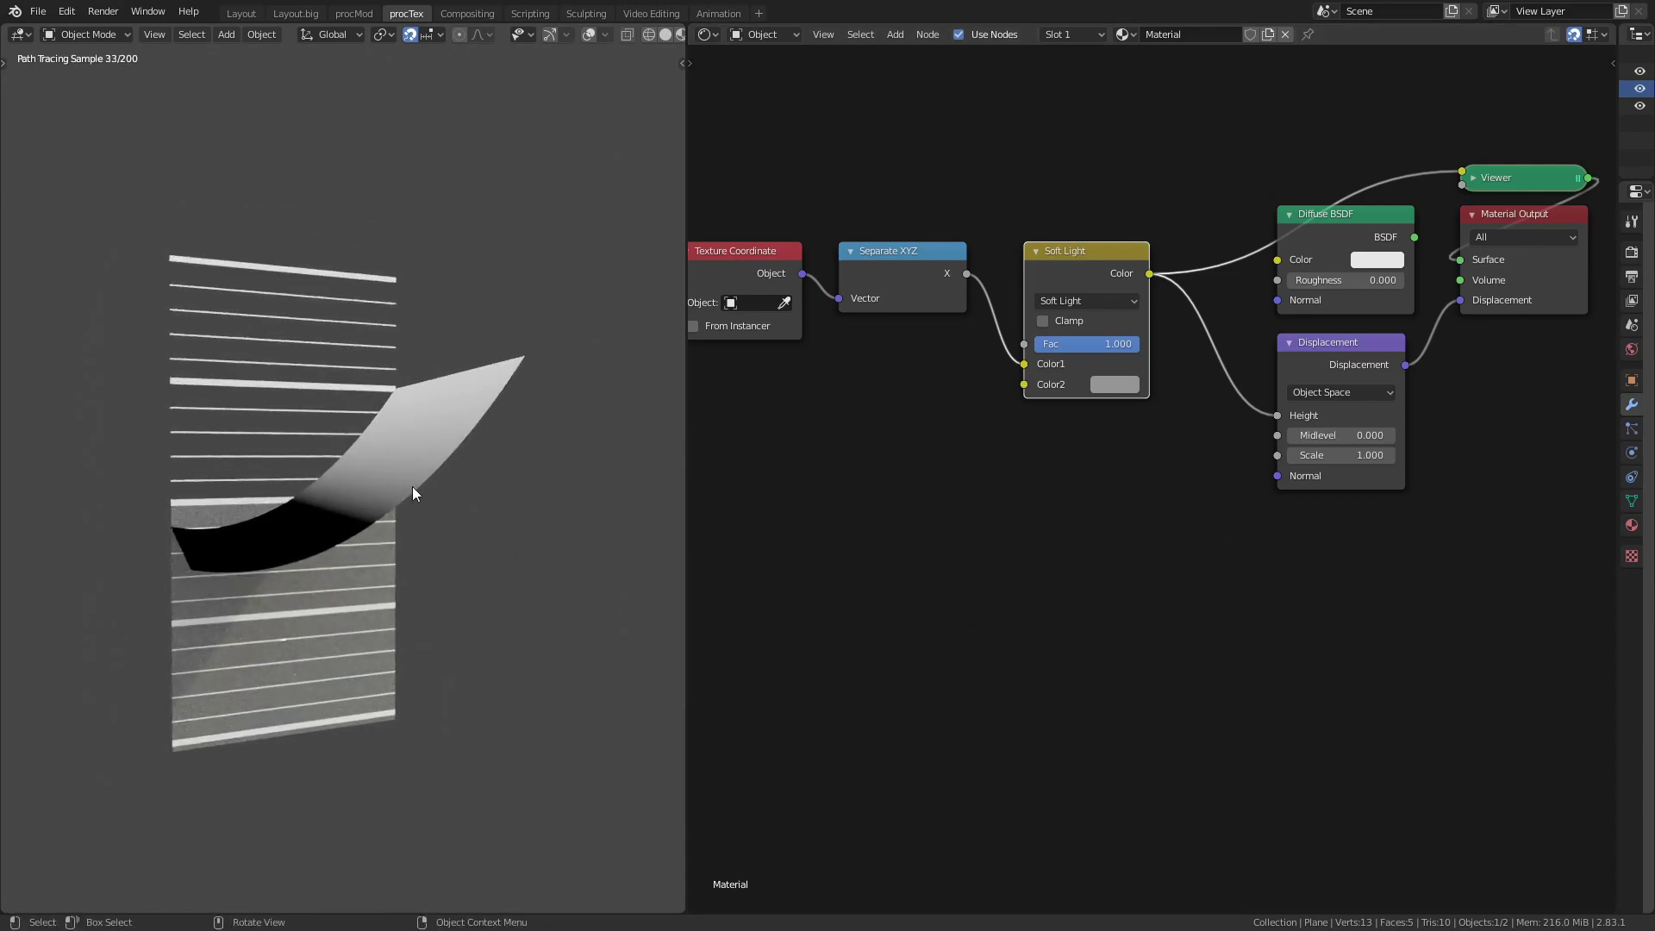
middle_click_drag(395, 538, 359, 537)
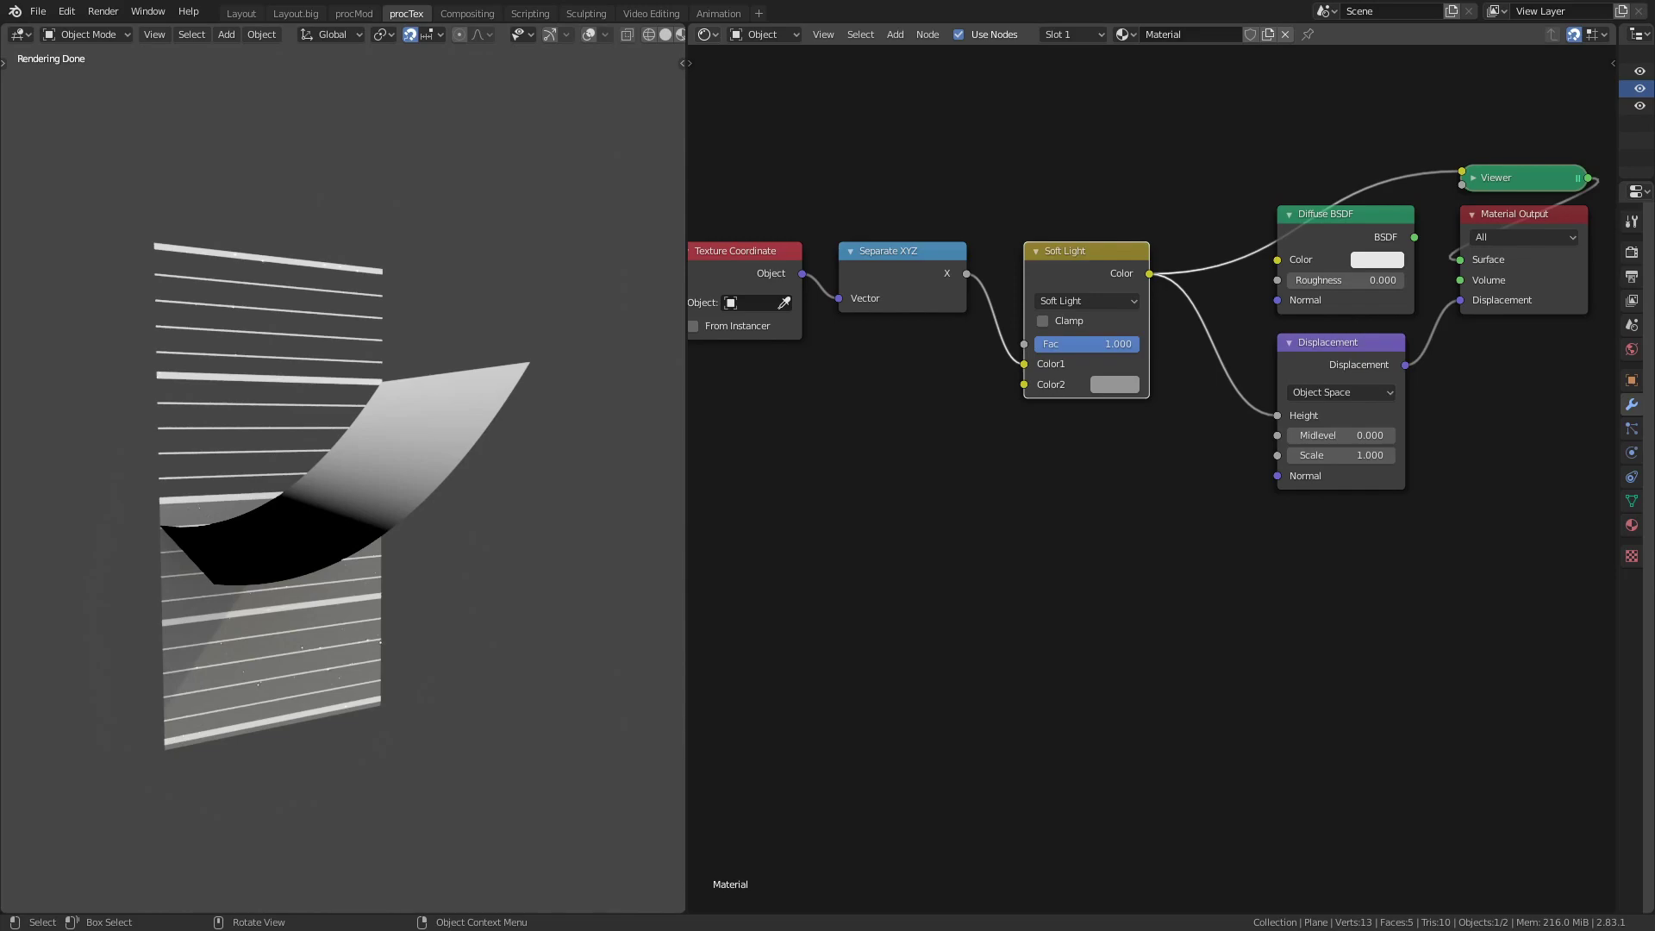
middle_click_drag(988, 575, 1008, 571)
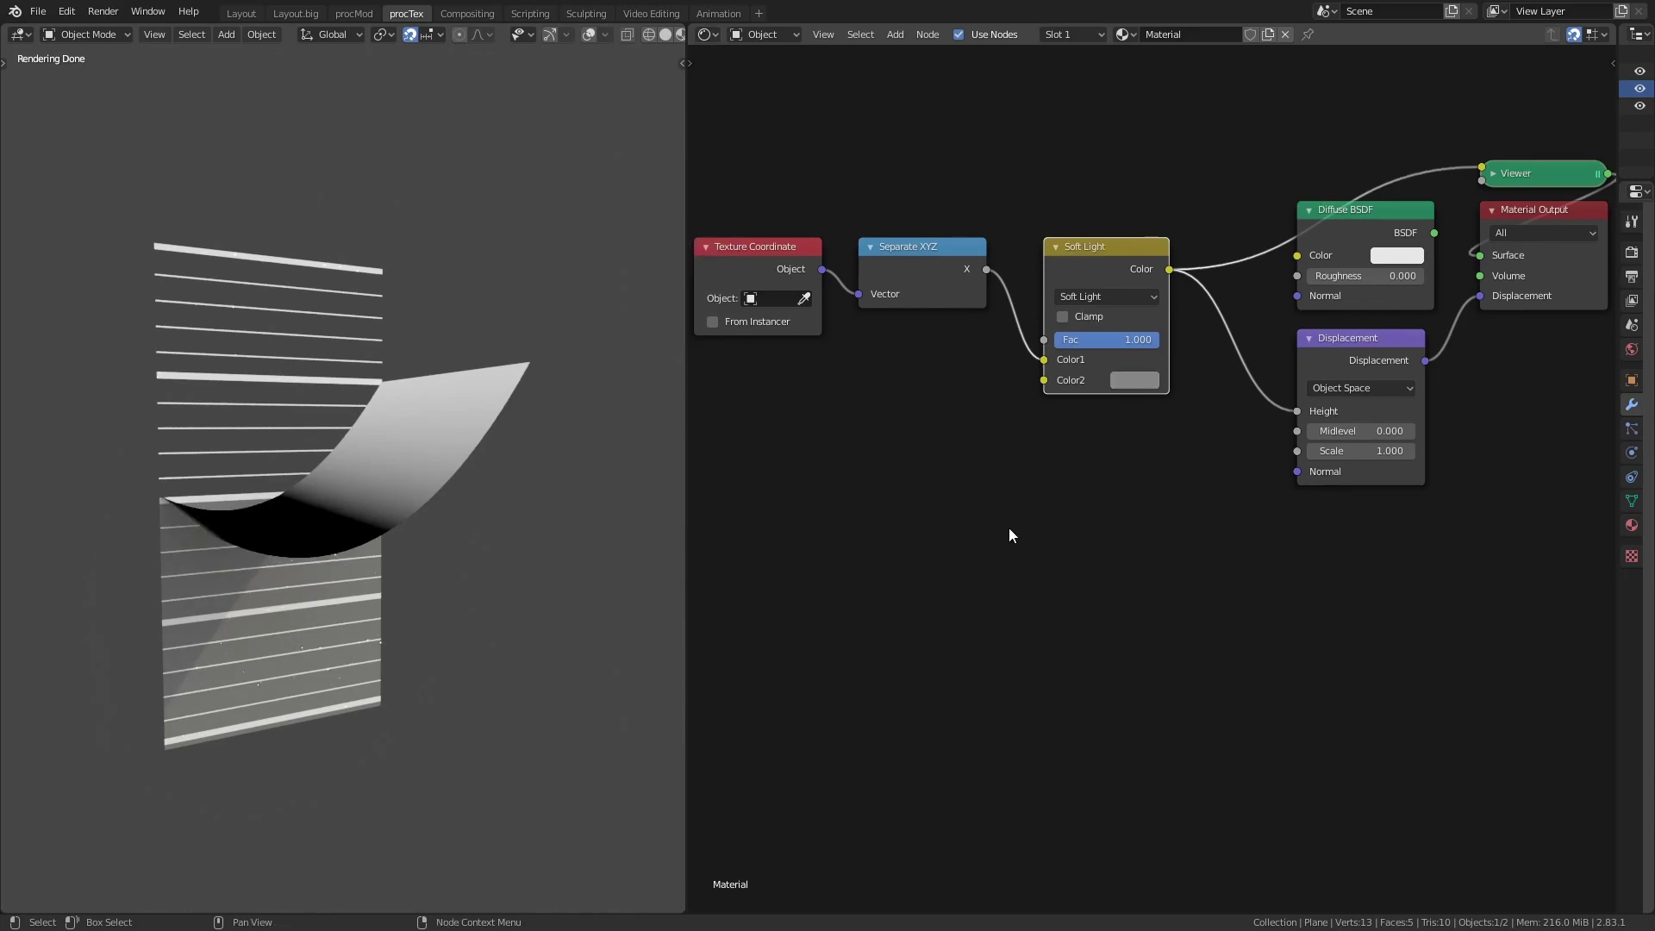
Handwrite the Soft Light formula (1-2b)(a²)+2ab and lighten Color2
mouse_move(963, 579)
left_mouse_down()
mouse_move(963, 620)
mouse_move(1027, 597)
mouse_move(1081, 607)
left_mouse_up()
mouse_move(1088, 556)
left_mouse_down()
mouse_move(1088, 603)
mouse_move(1126, 636)
left_mouse_up()
left_click_drag(948, 564, 952, 636)
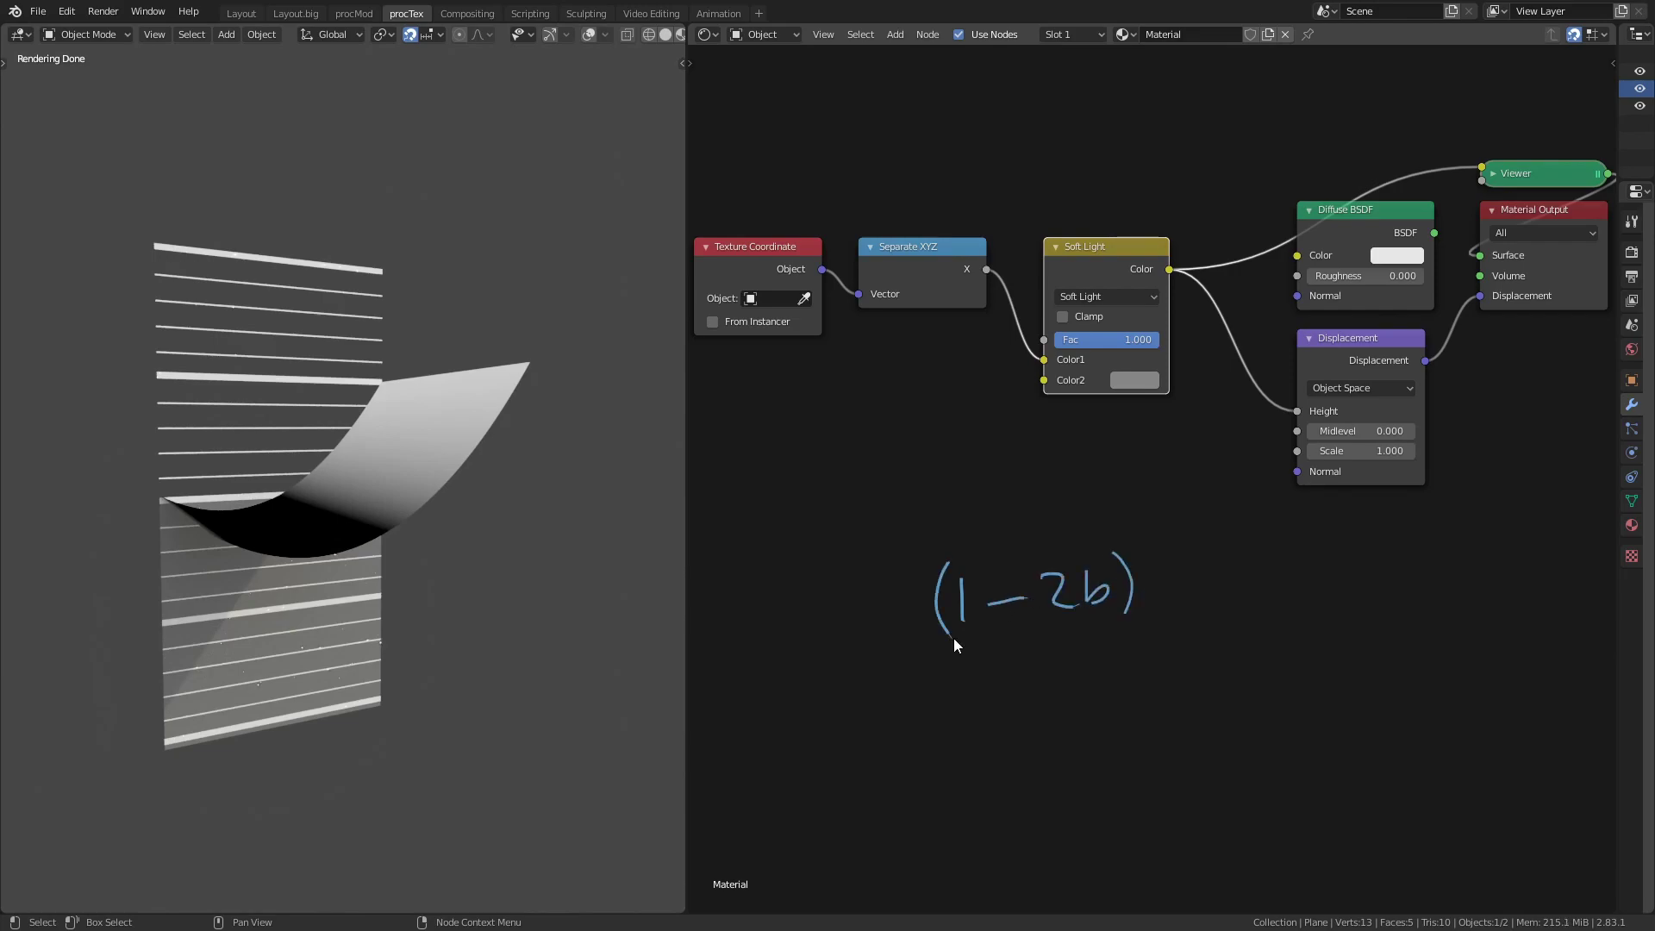
left_click_drag(1158, 560, 1155, 642)
left_click_drag(1202, 579, 1205, 612)
left_click_drag(1207, 548, 1249, 614)
left_click_drag(1293, 590, 1321, 588)
mouse_move(1352, 553)
left_mouse_down()
mouse_move(1376, 593)
mouse_move(1431, 590)
left_mouse_up()
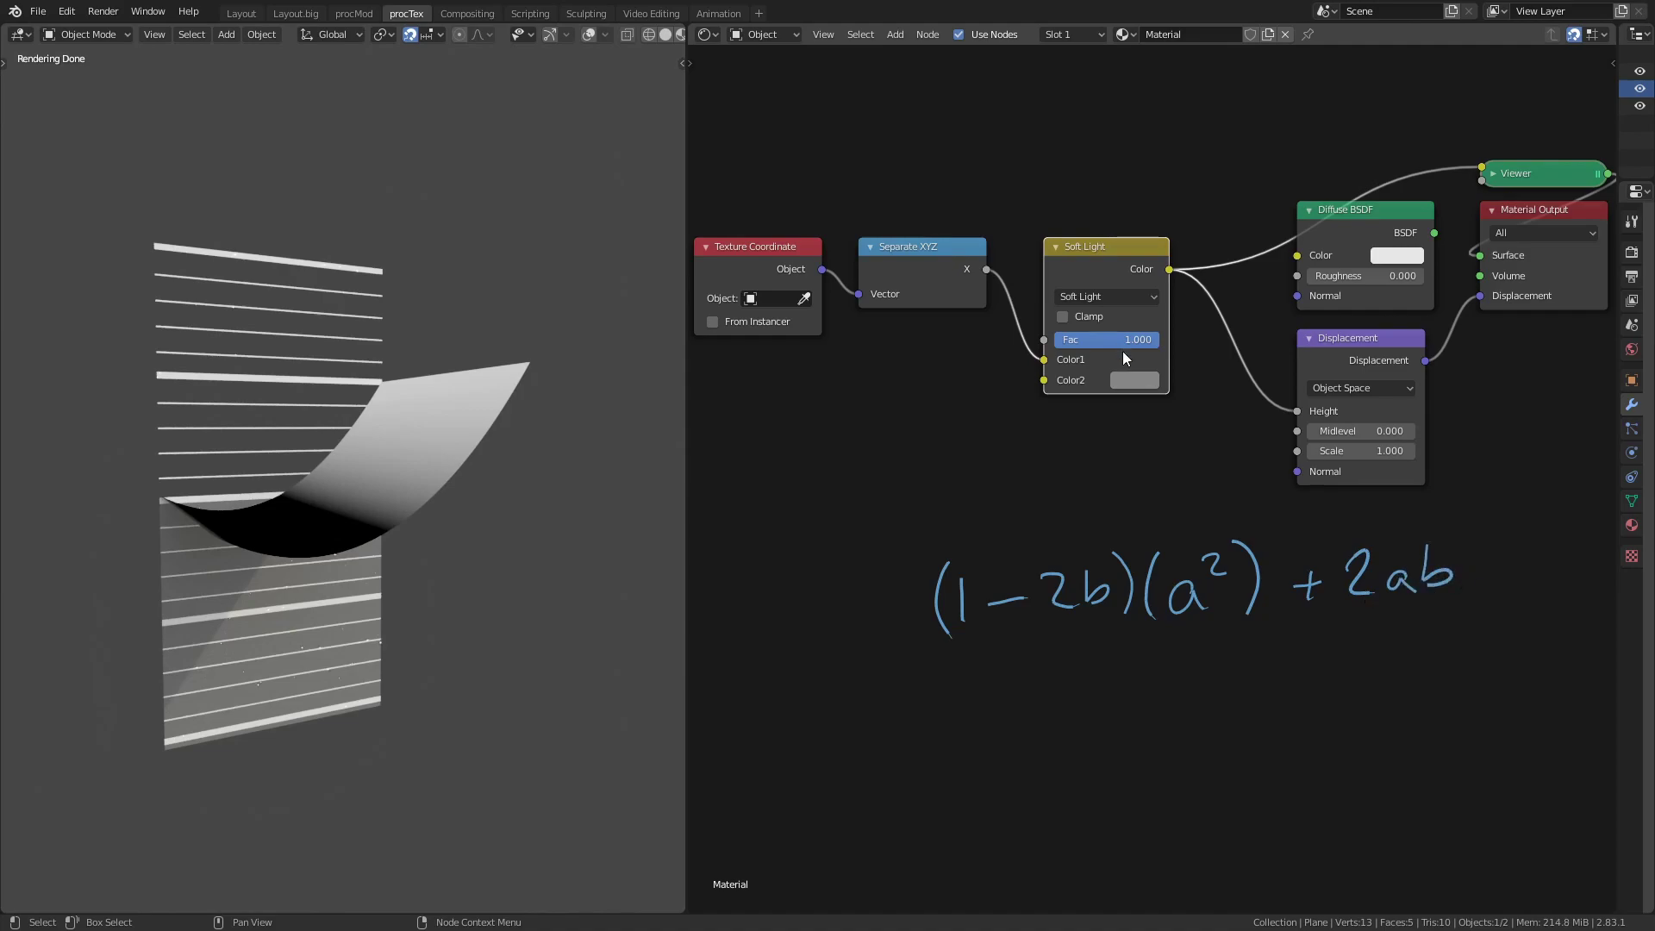
left_click(1130, 383)
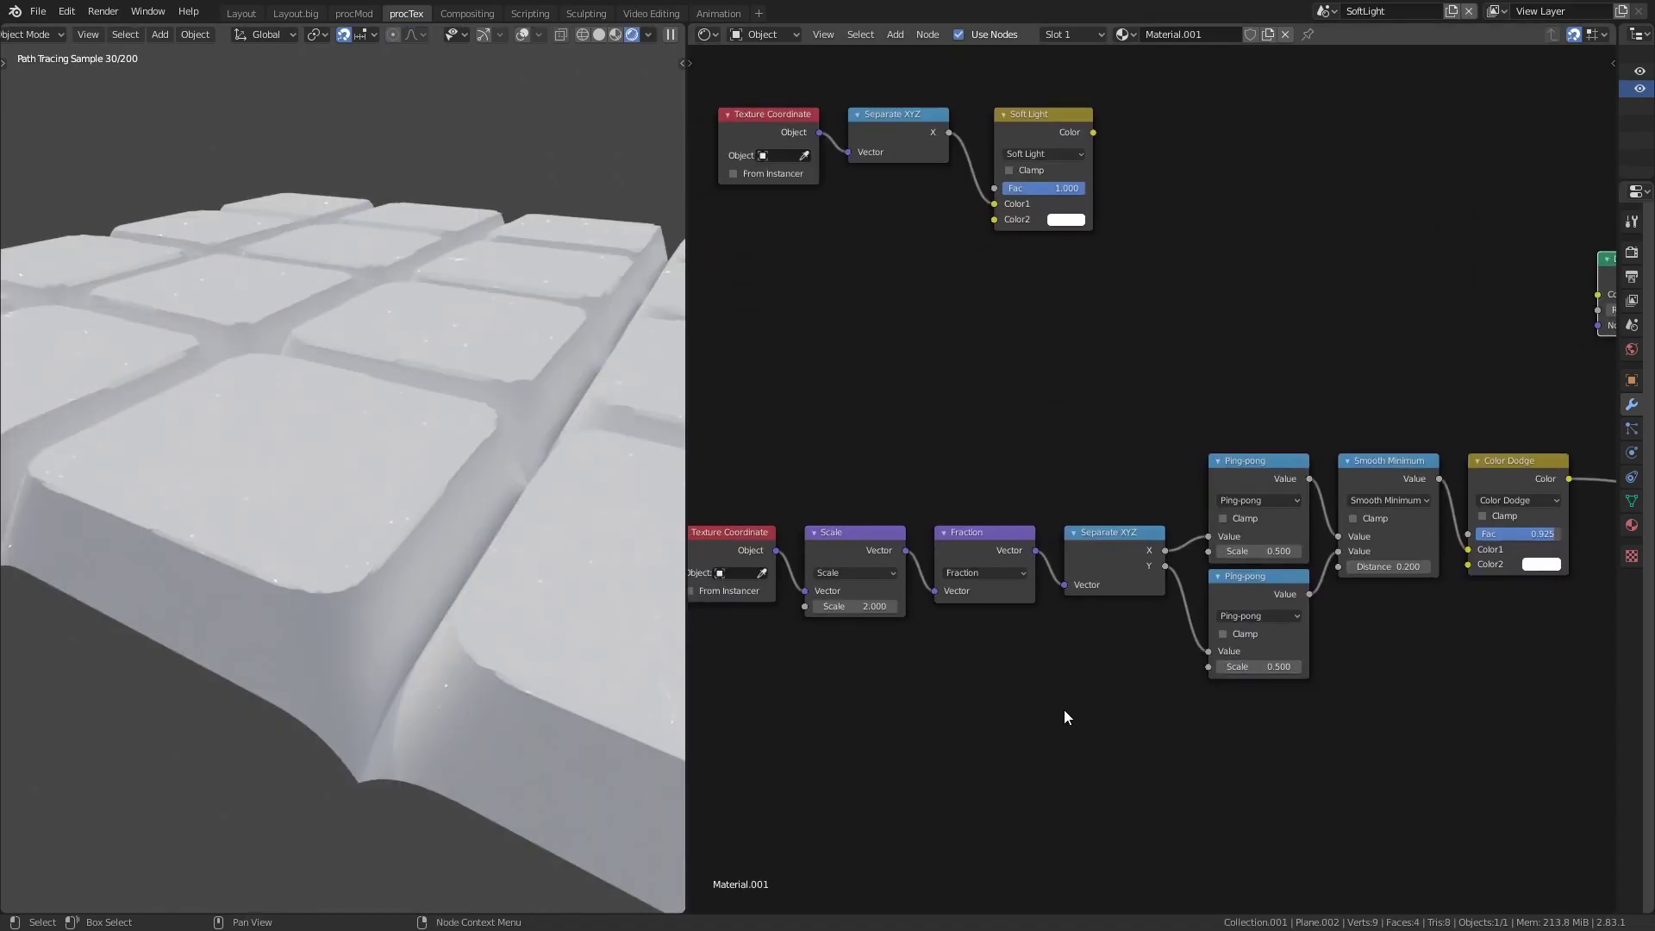
Round the tile edges with smoothing distance 0.200 and inspect the Diffuse BSDF and Displacement nodes
middle_click_drag(405, 595, 455, 666)
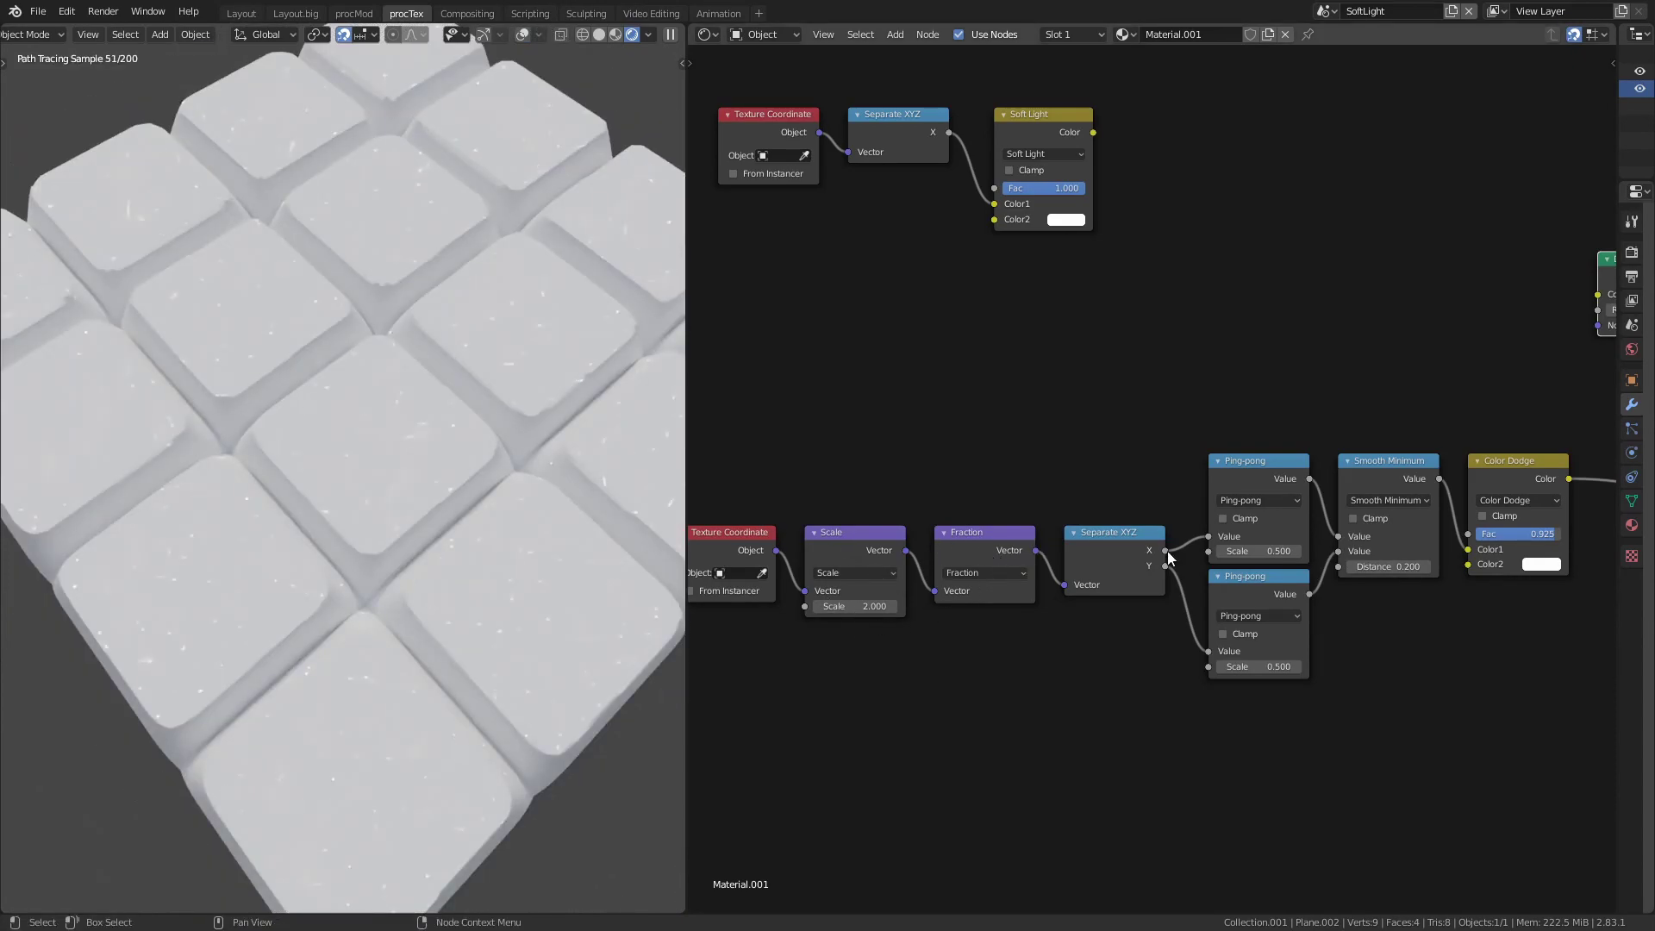
middle_click_drag(1274, 597, 1186, 596)
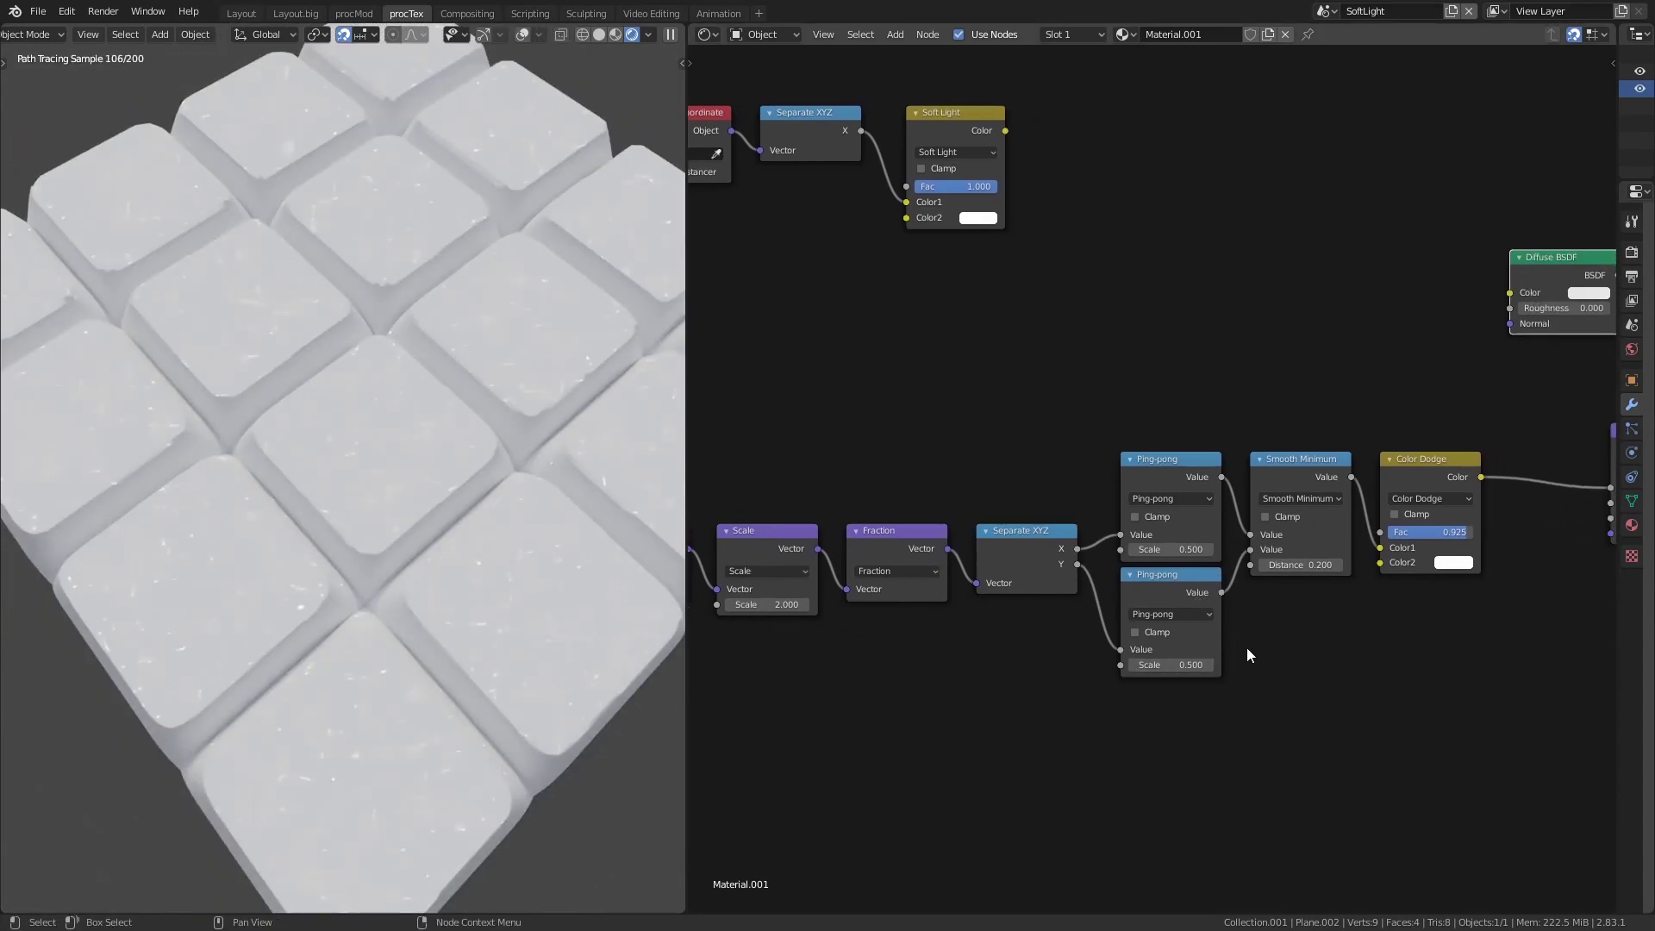
scroll(1328, 518, "down", 4, "ctrl")
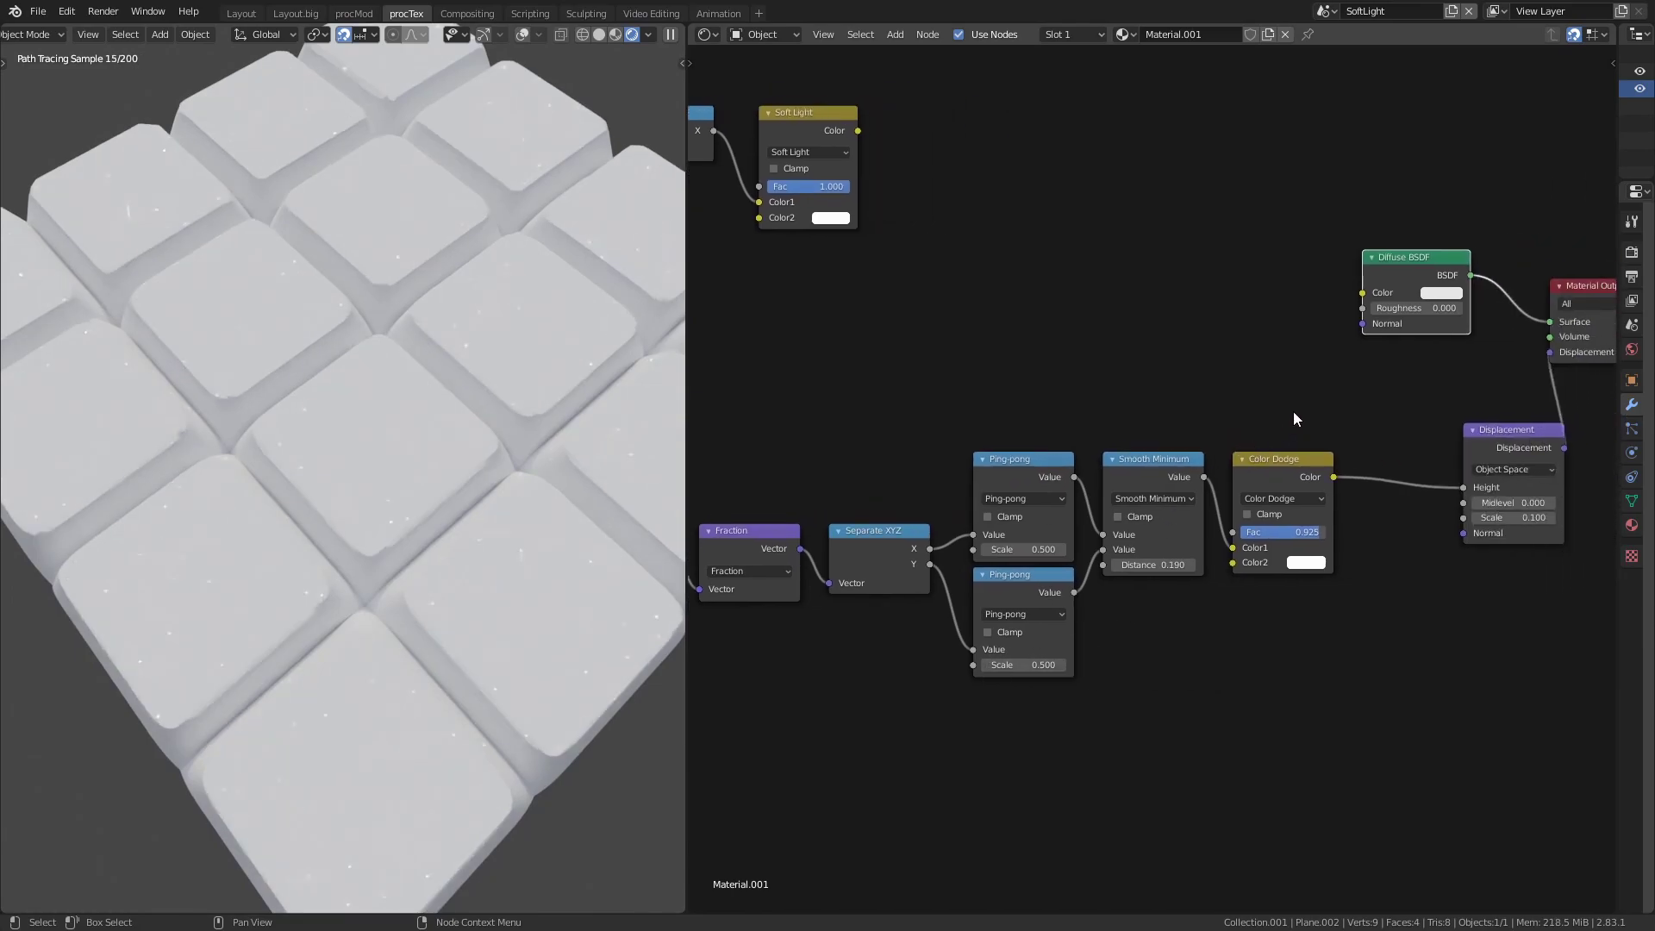
mouse_move(1311, 538)
left_mouse_down()
mouse_move(1293, 538)
mouse_move(1319, 538)
left_mouse_up()
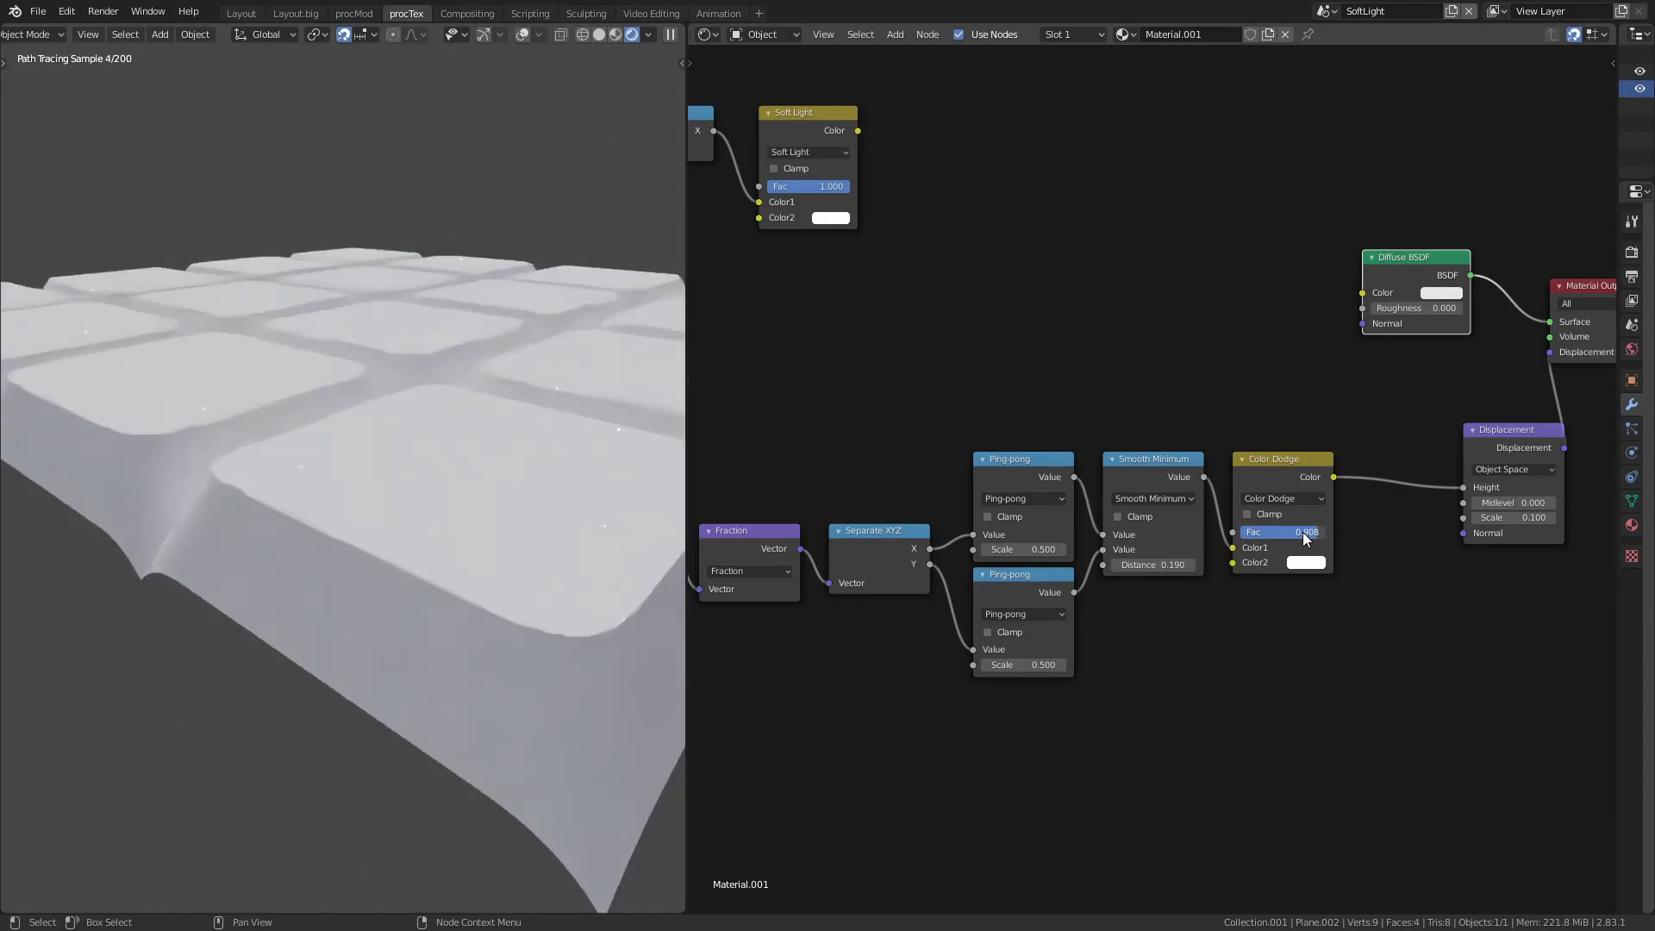
middle_click_drag(587, 526, 407, 517)
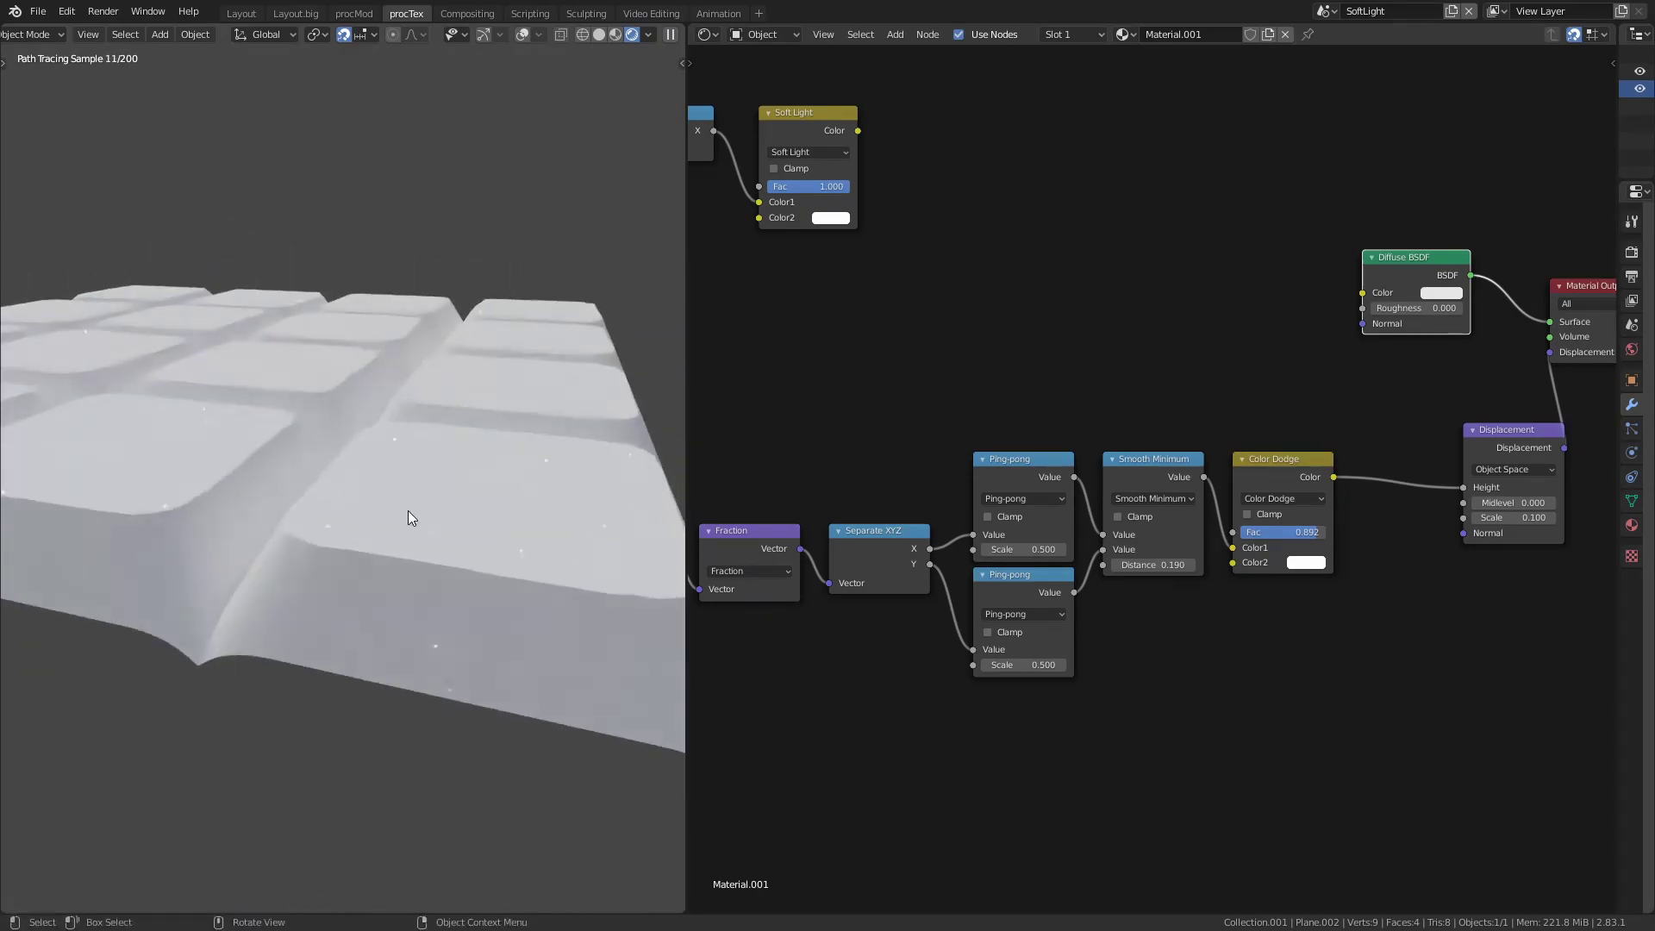
left_click_drag(808, 113, 980, 113)
Duplicate the Soft Light node between Color Dodge and Displacement, then orbit around the tiles
key("shift+d")
left_click(1460, 398)
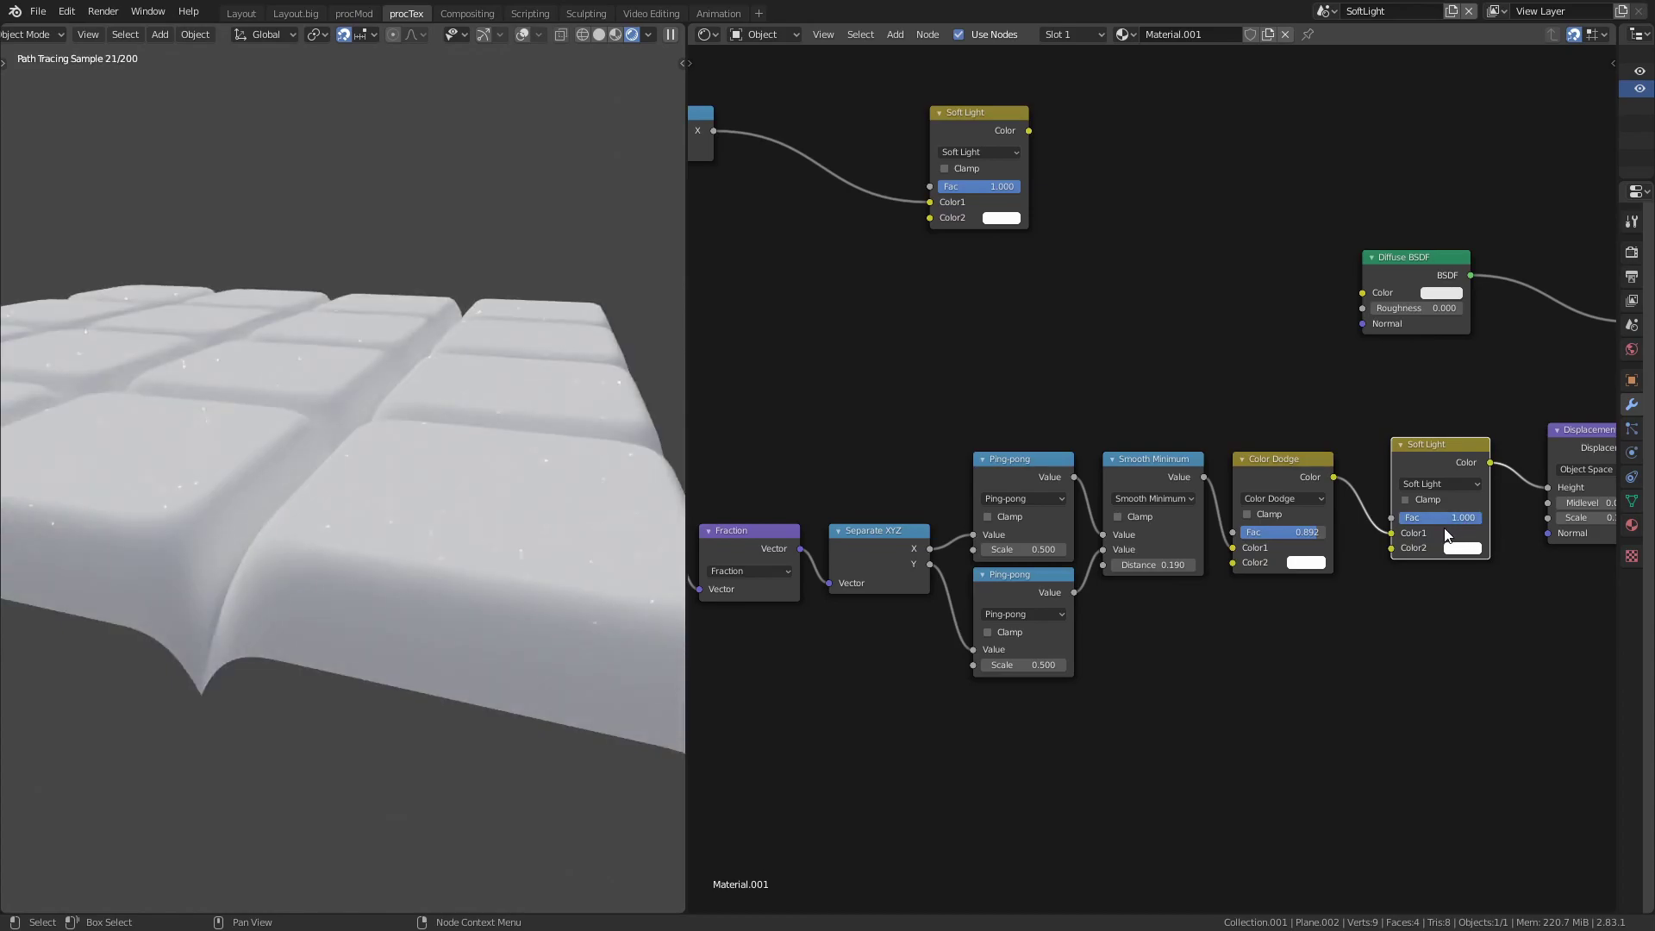
middle_click_drag(380, 593, 328, 596)
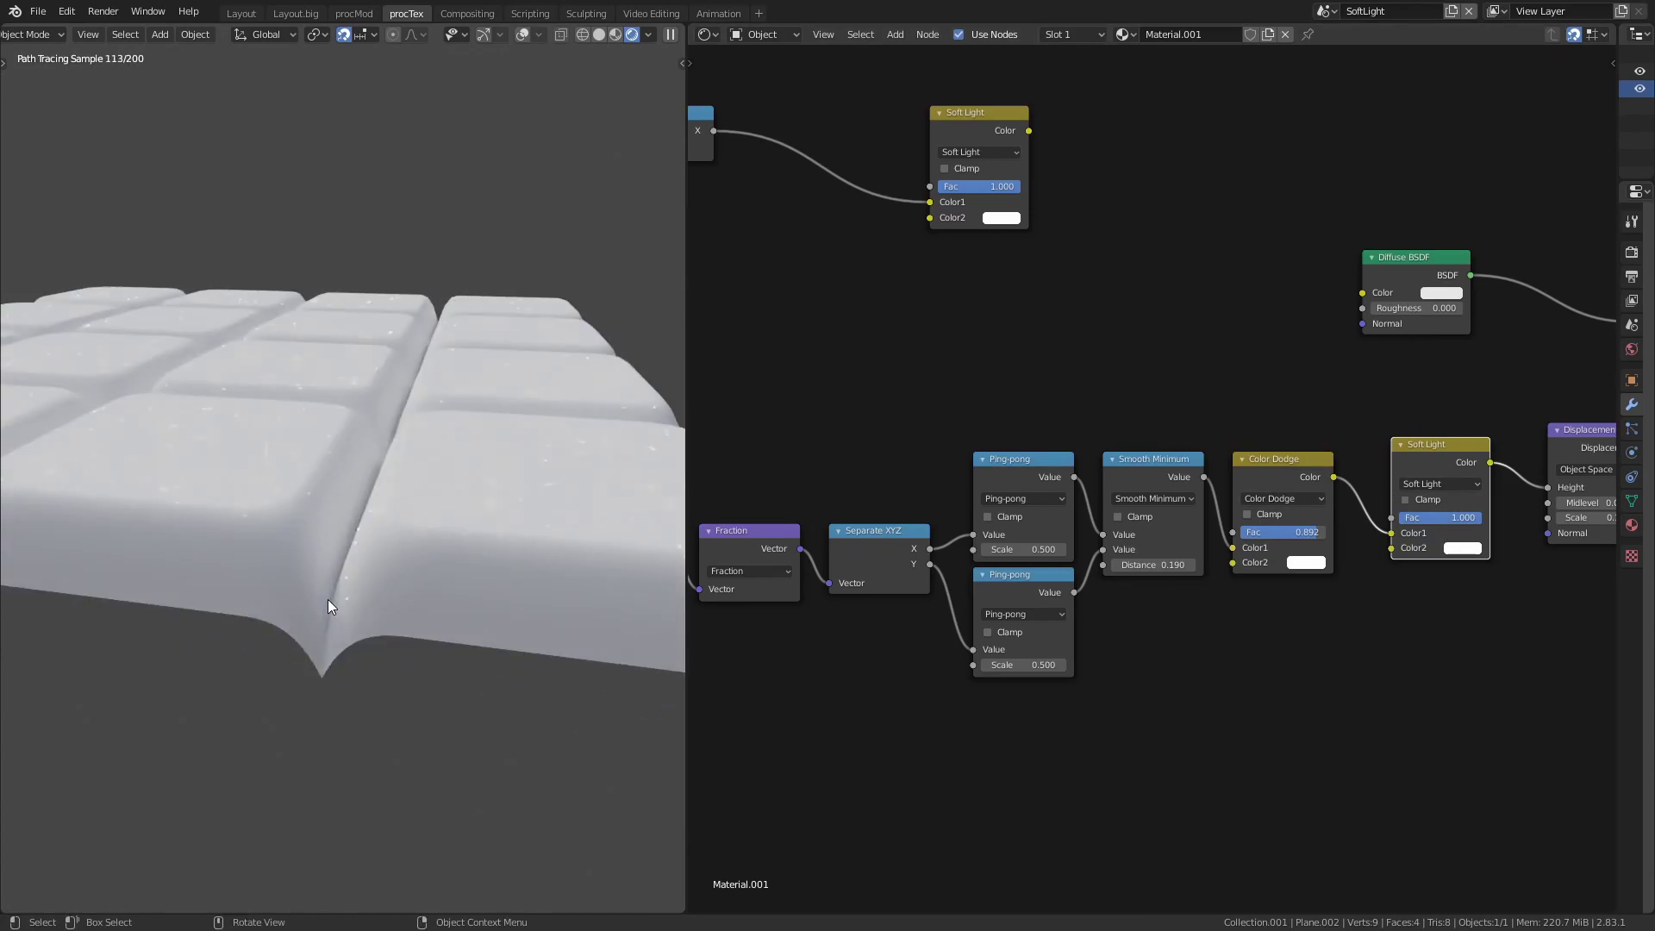
middle_click_drag(328, 599, 370, 552)
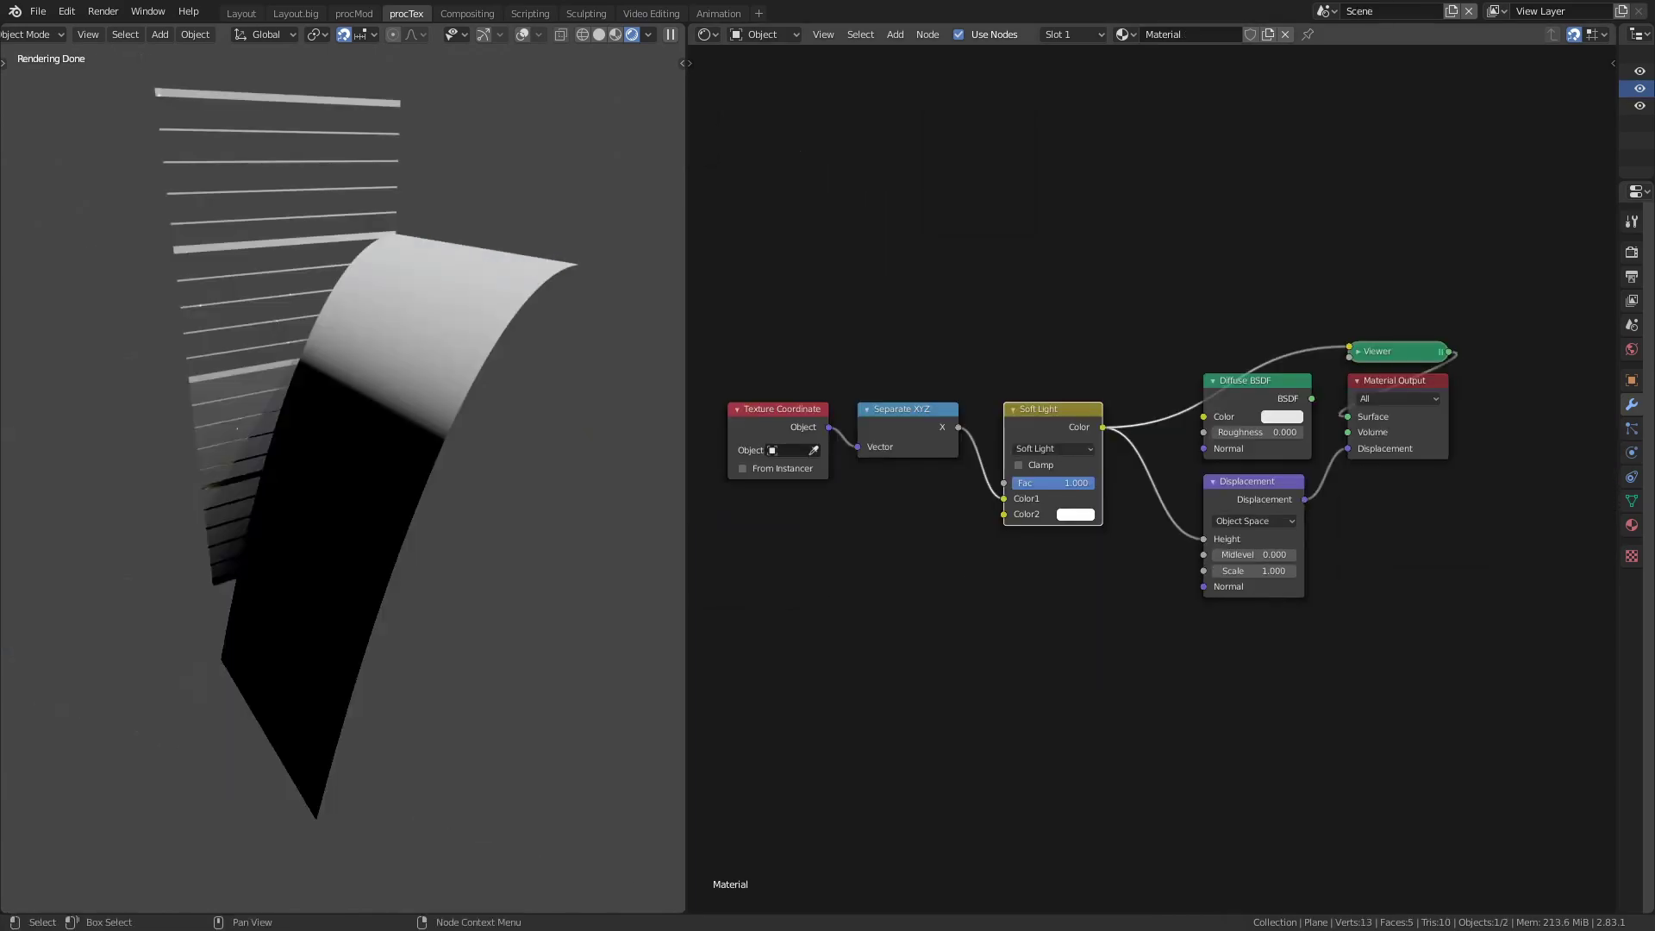
Set the mix to Linear Light and handwrite its formula (a+2b)-1
left_click(1085, 448)
left_click(1069, 648)
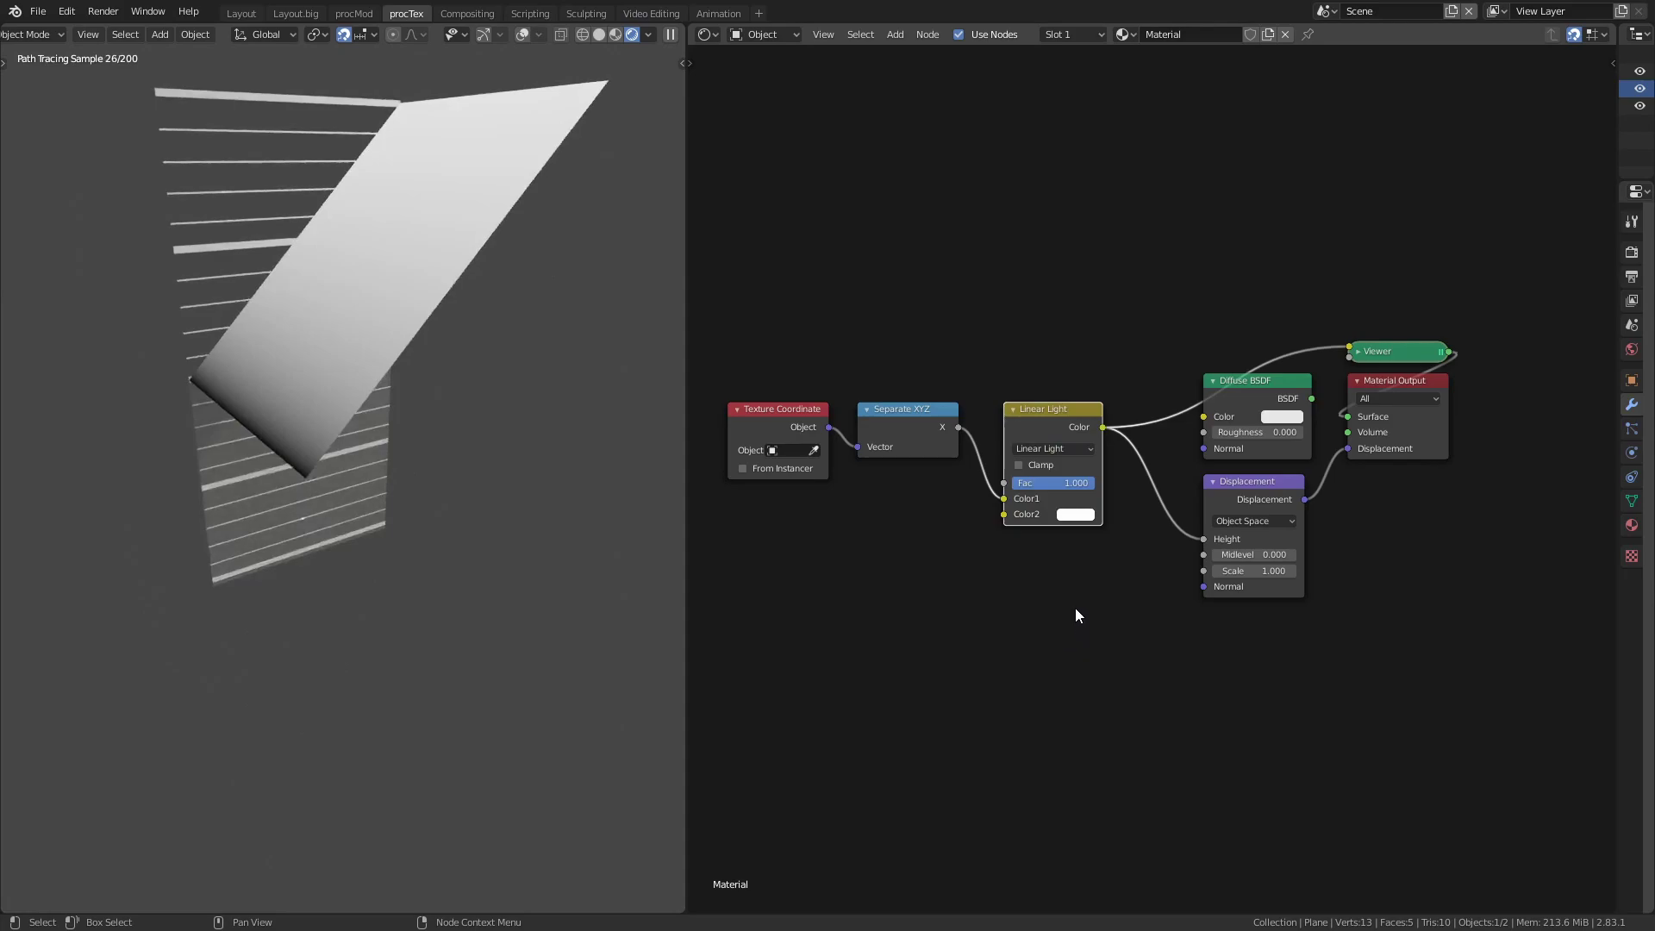
mouse_move(1069, 694)
left_mouse_down()
mouse_move(1069, 720)
mouse_move(1123, 708)
left_mouse_up()
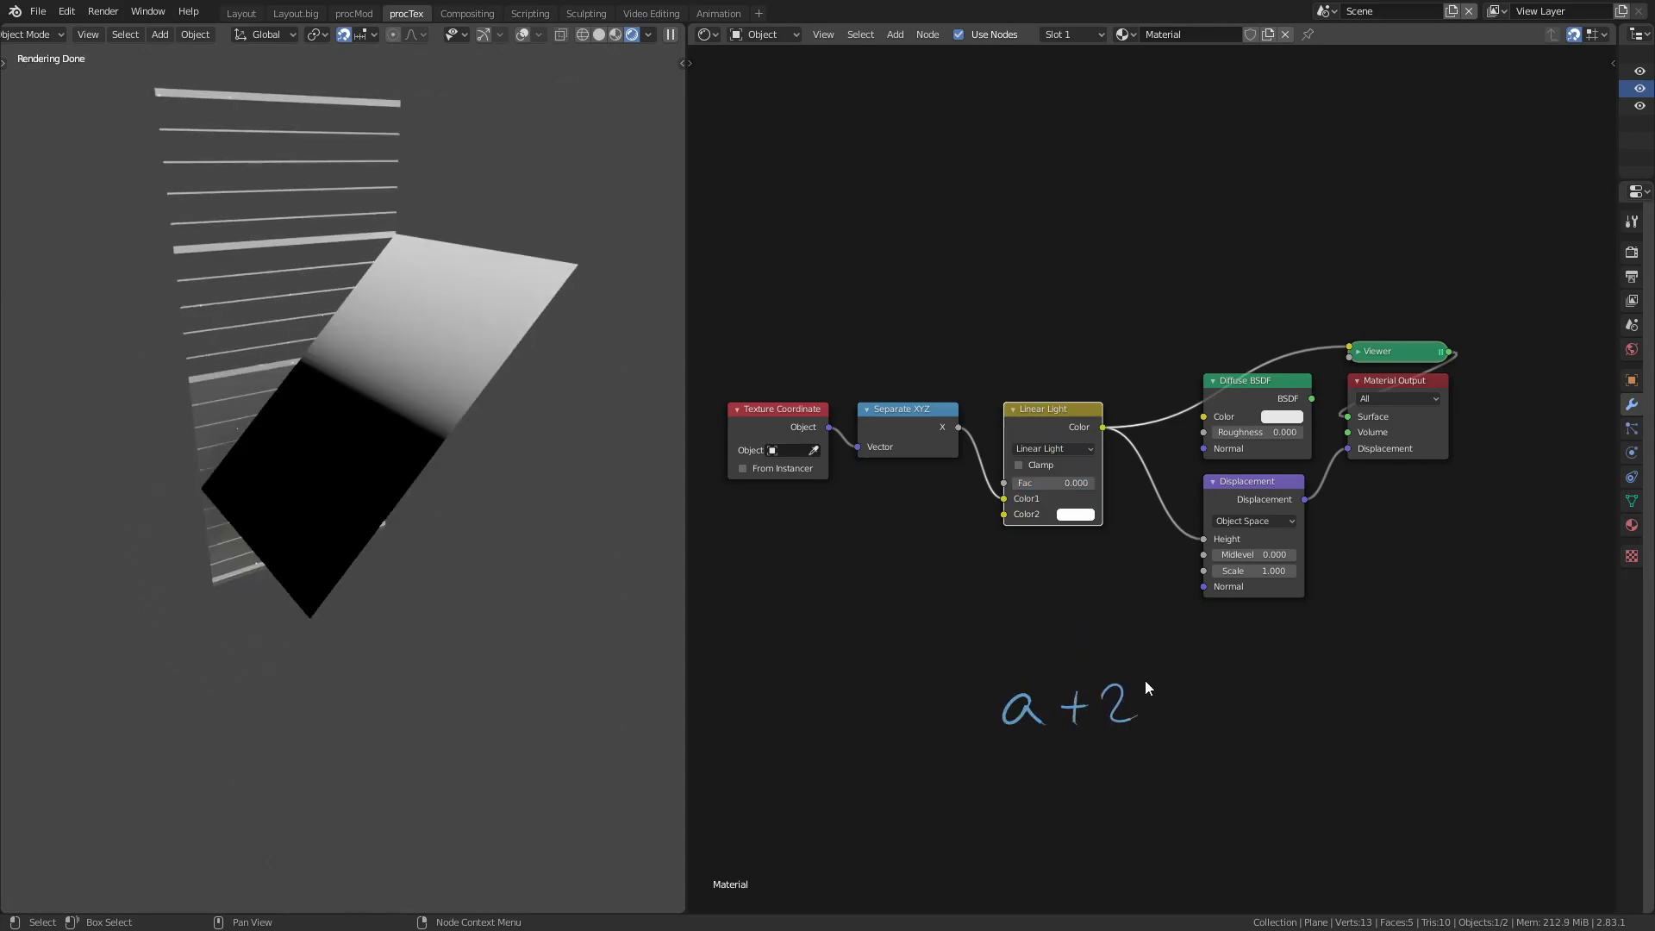
left_click_drag(998, 681, 992, 728)
left_click_drag(1138, 677, 1256, 724)
middle_click_drag(1217, 651, 1218, 638)
Handwrite the simplified formula (a + 1) - 1 below the first one
left_click(1055, 435)
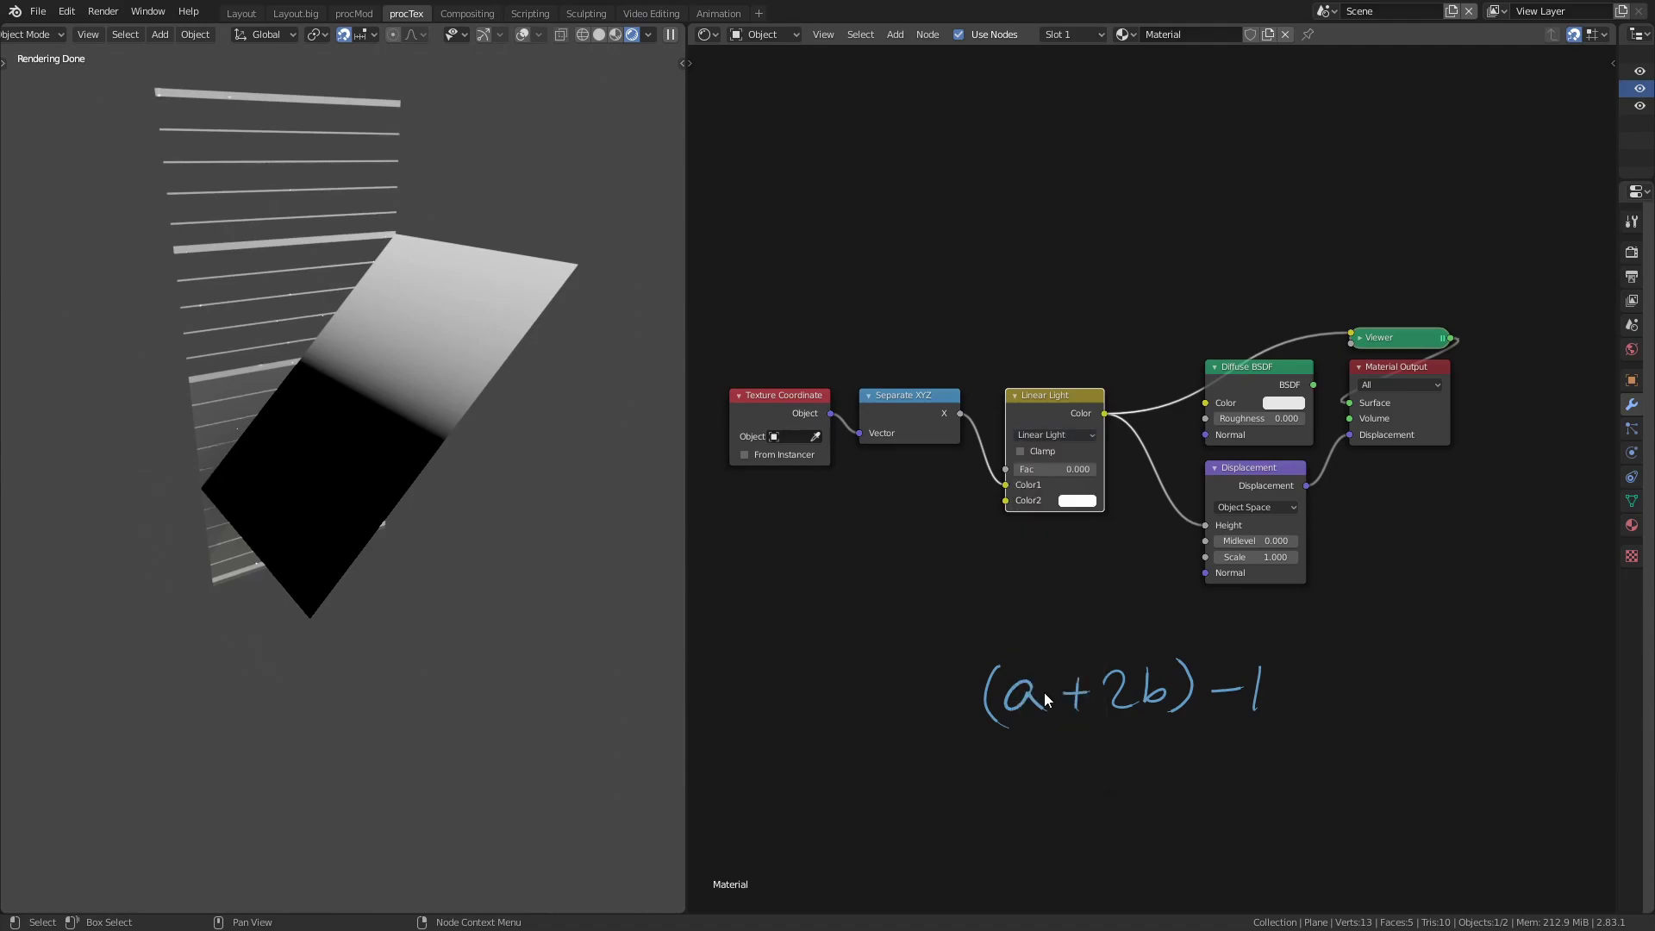
mouse_move(1018, 786)
left_mouse_down()
mouse_move(1022, 811)
mouse_move(976, 821)
left_mouse_up()
left_click_drag(1131, 769, 1130, 805)
left_click_drag(1159, 769, 1161, 812)
left_click_drag(1200, 790, 1219, 790)
left_click_drag(1251, 769, 1251, 806)
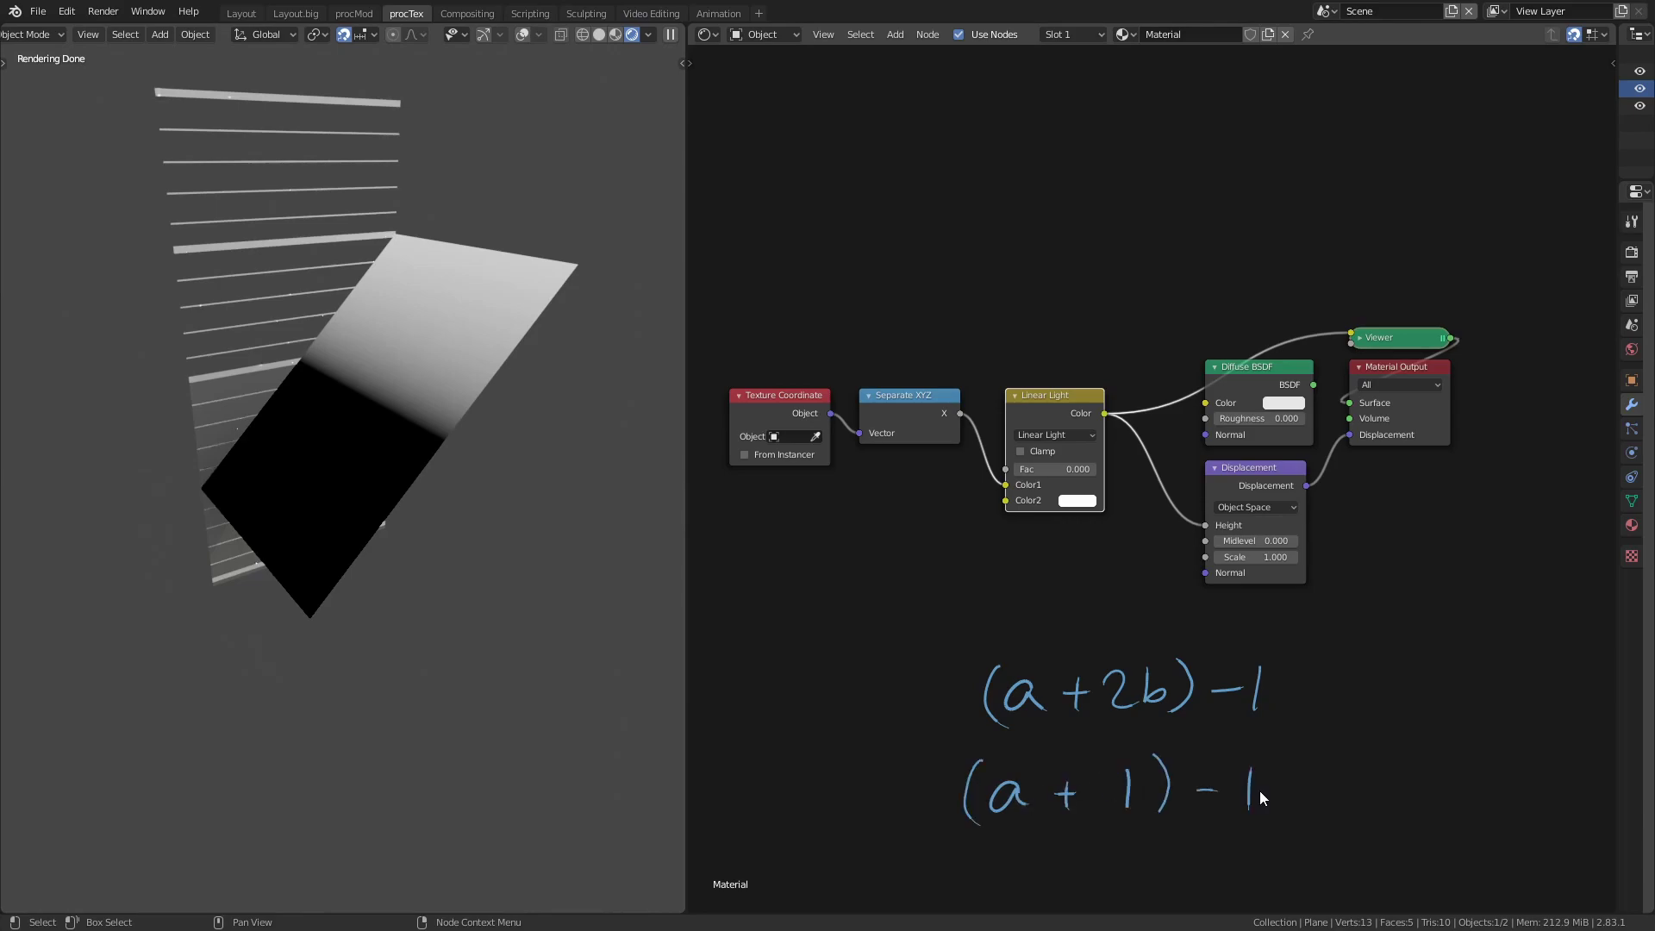
middle_click_drag(1058, 804, 1101, 717)
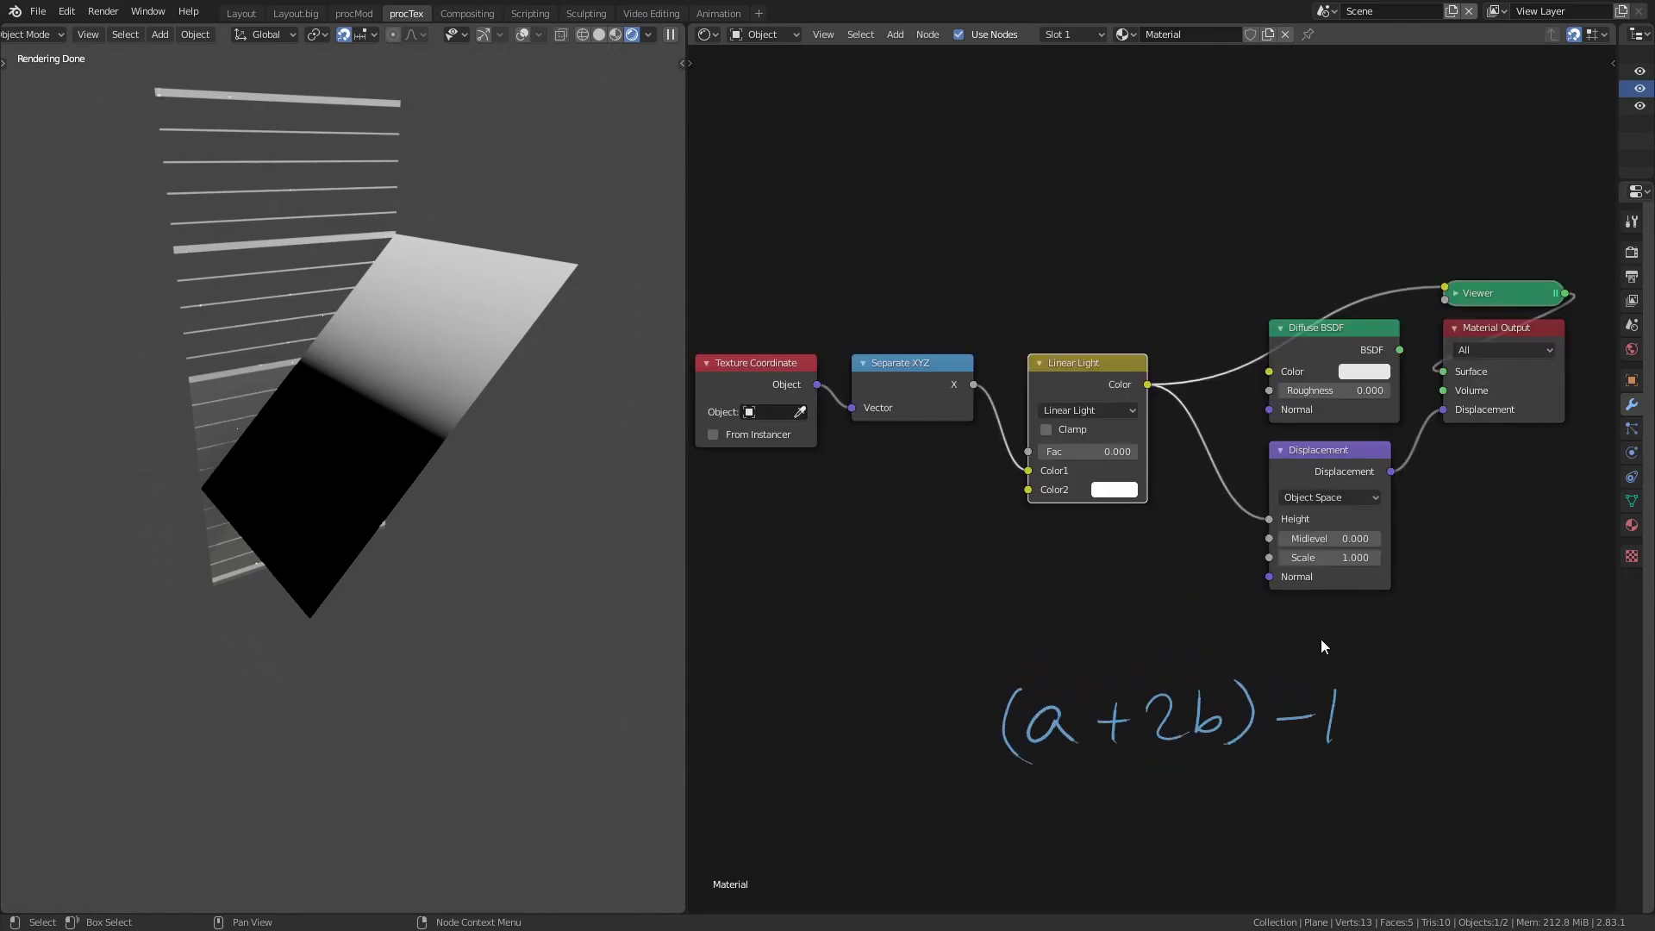
Link the Noise Texture into the mix and set the Linear Light factor to 1.000
middle_click_drag(1322, 646, 1346, 636)
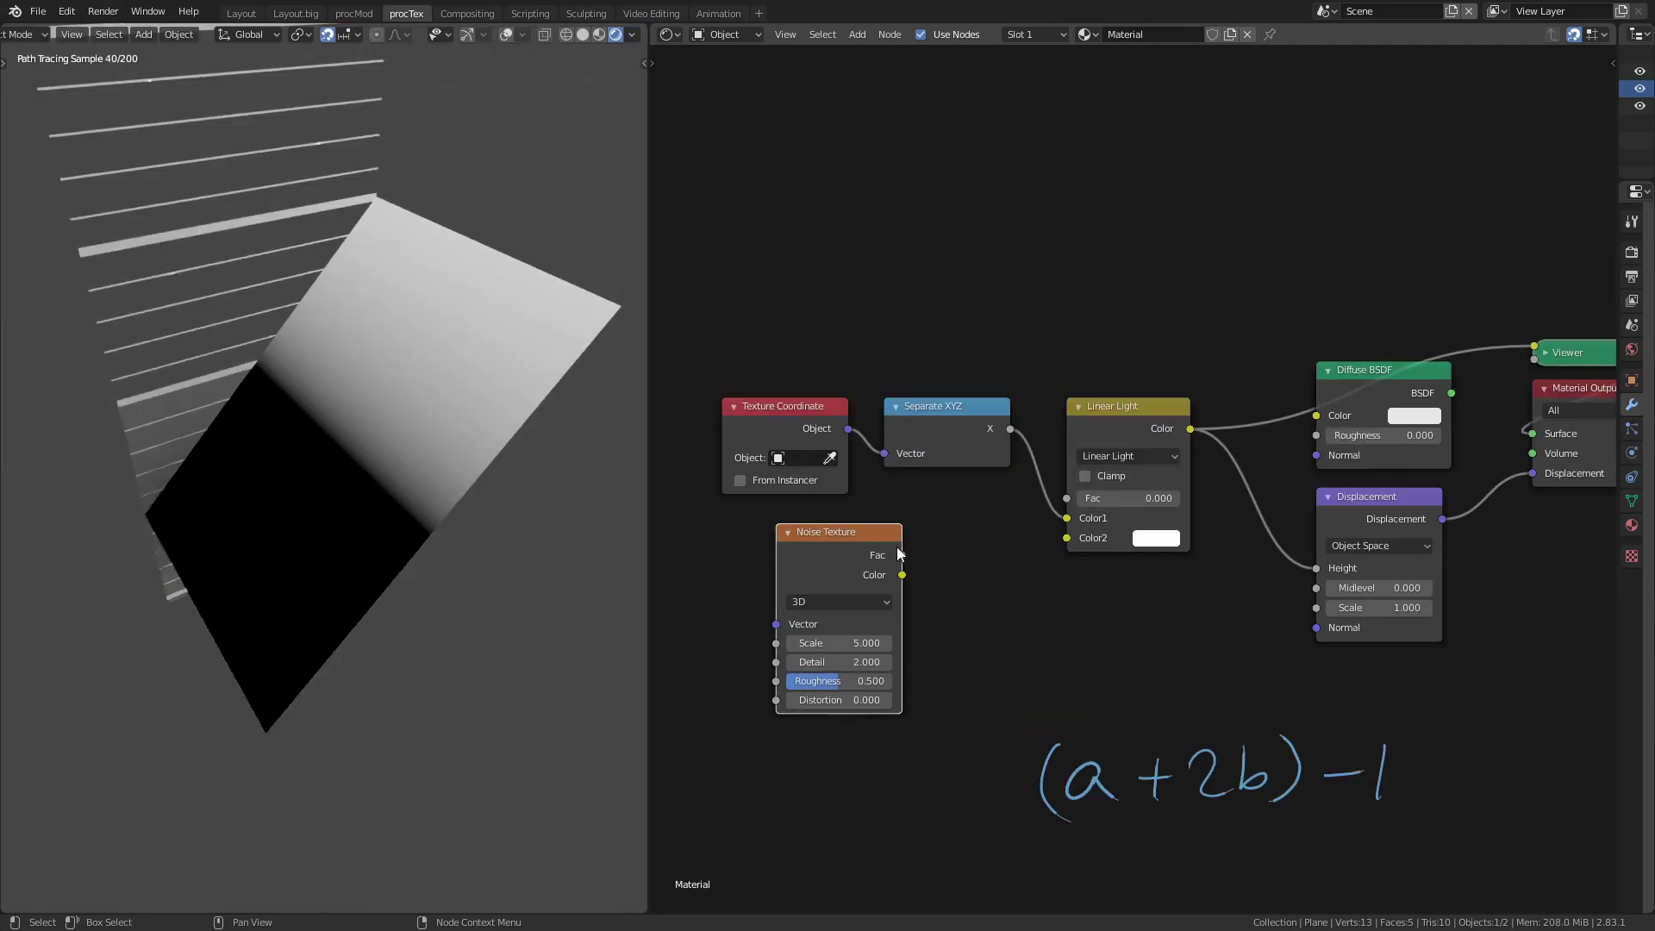
mouse_move(902, 555)
left_mouse_down()
mouse_move(1076, 548)
mouse_move(1245, 512)
left_mouse_up()
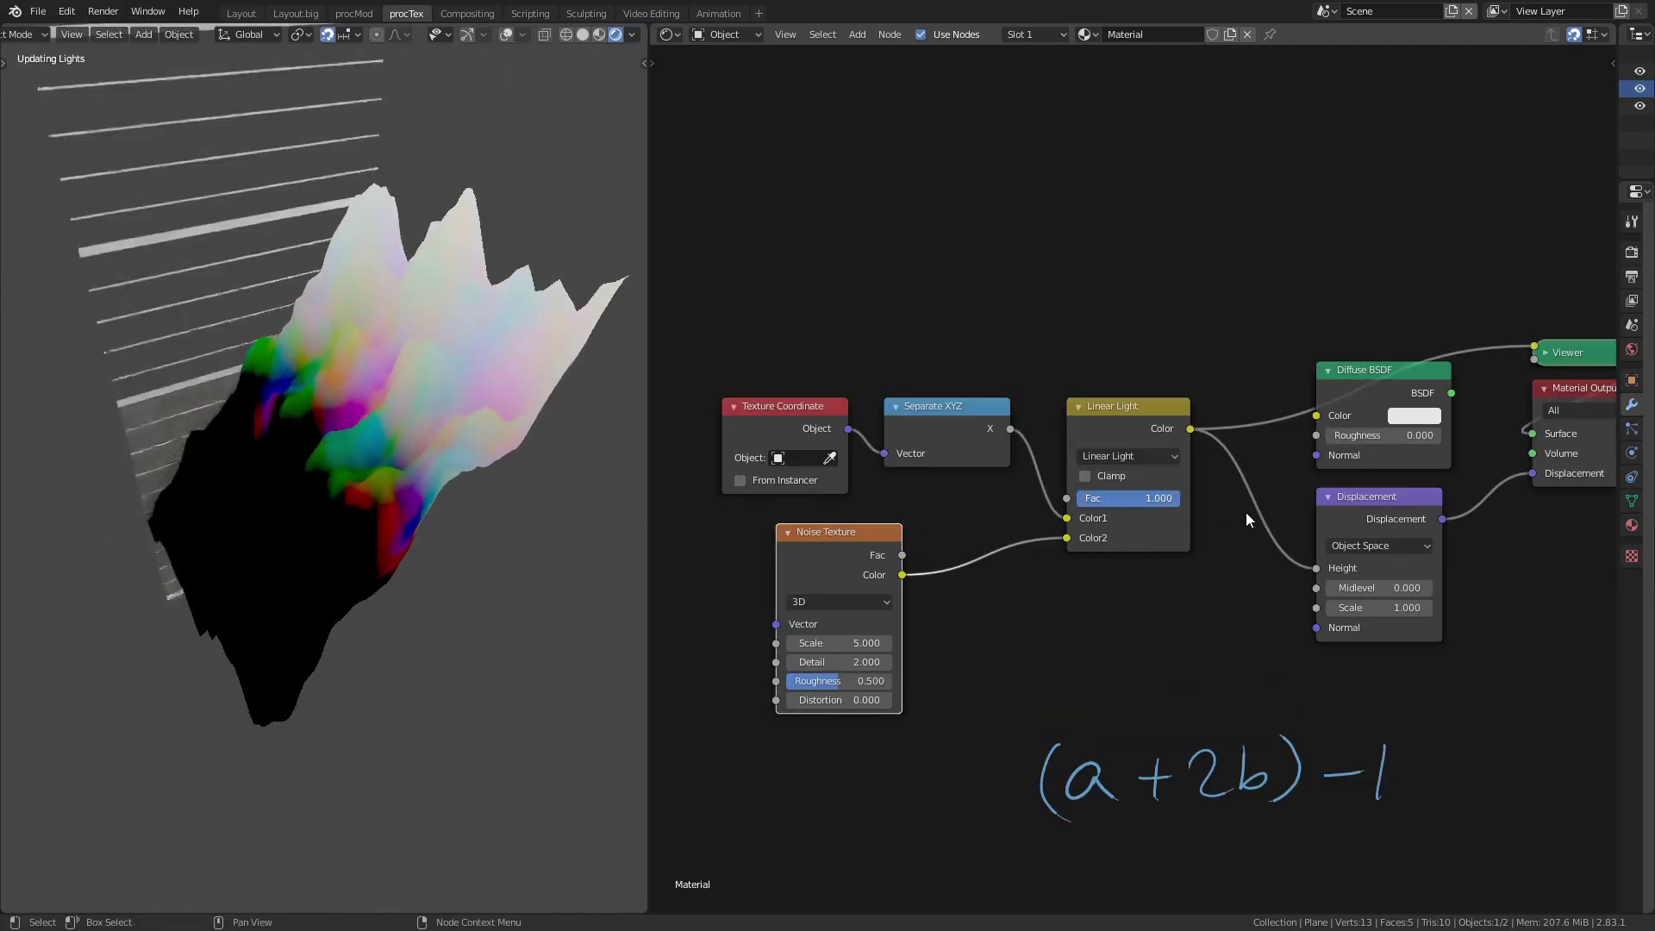
middle_click_drag(519, 689, 435, 626)
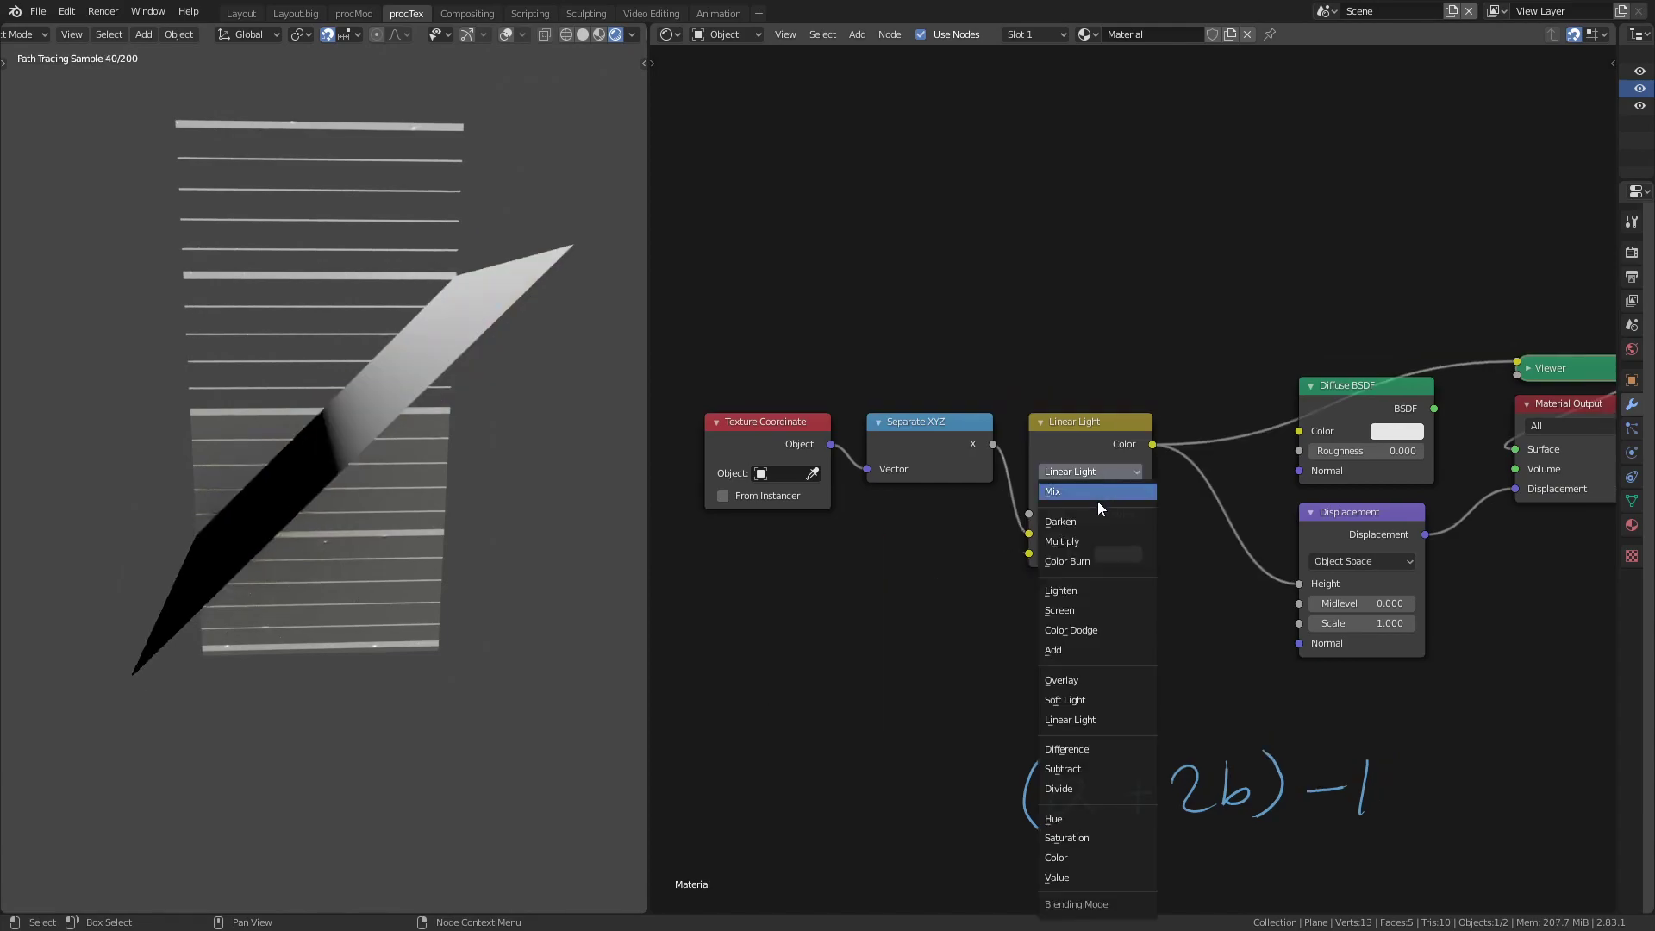
Switch the mix to Difference, handwrite |a-b|, and test Fac at 1.000 before undoing
left_click(1100, 652)
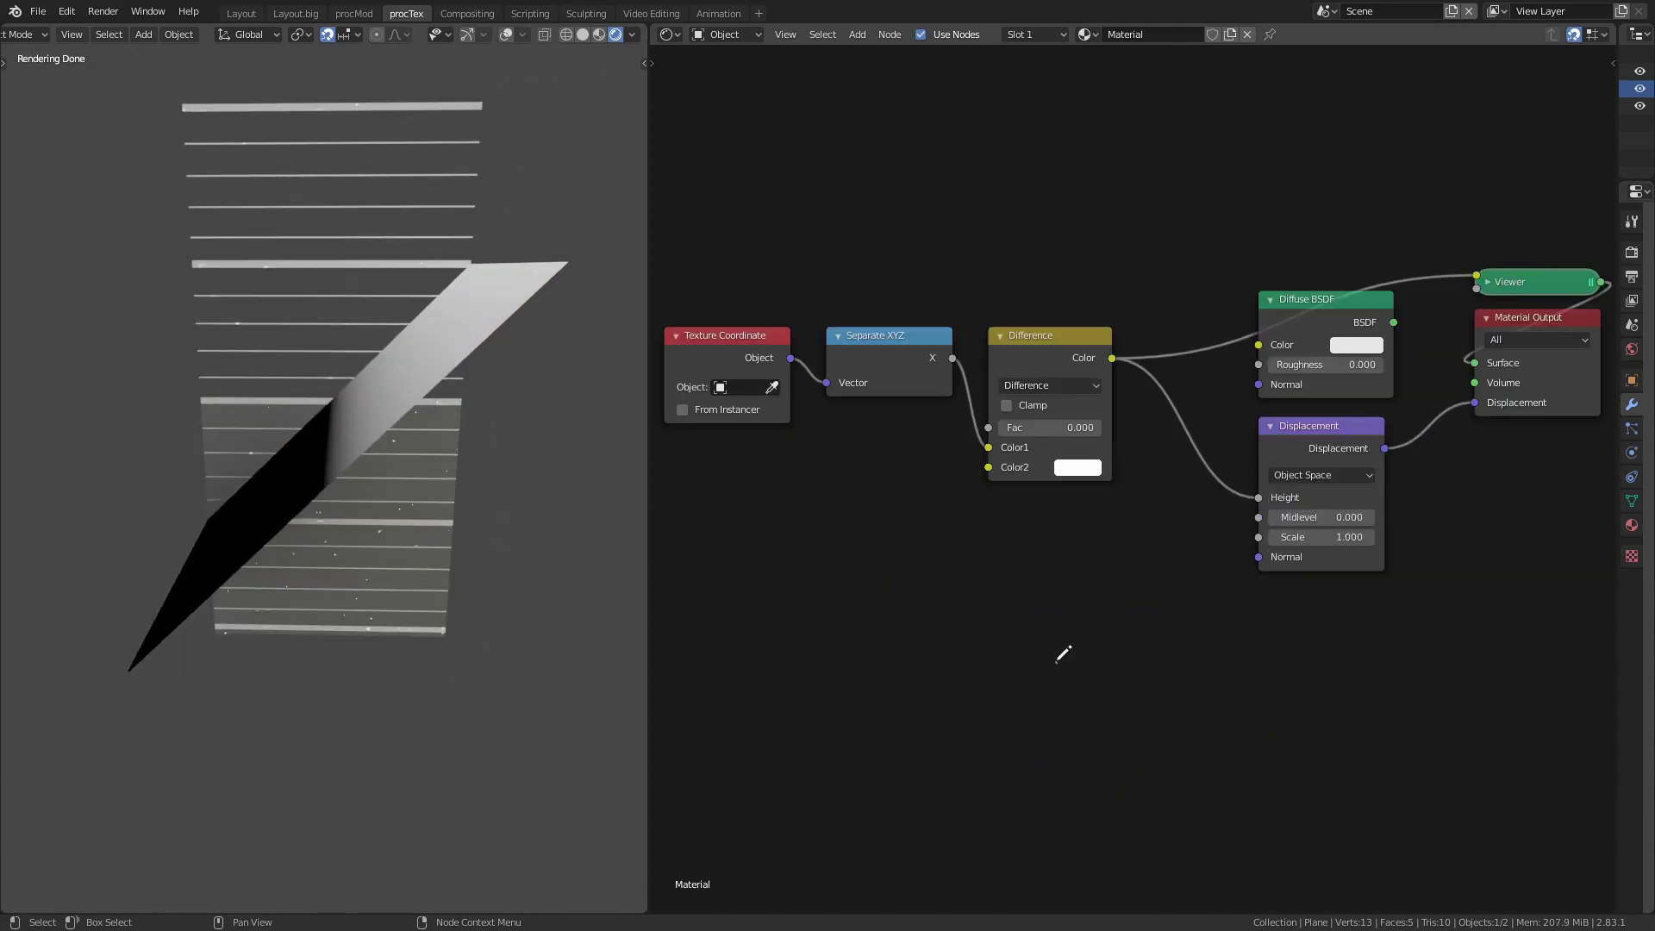
left_click_drag(1057, 662, 1054, 732)
left_click_drag(1275, 653, 1267, 735)
left_click_drag(1097, 696, 1112, 729)
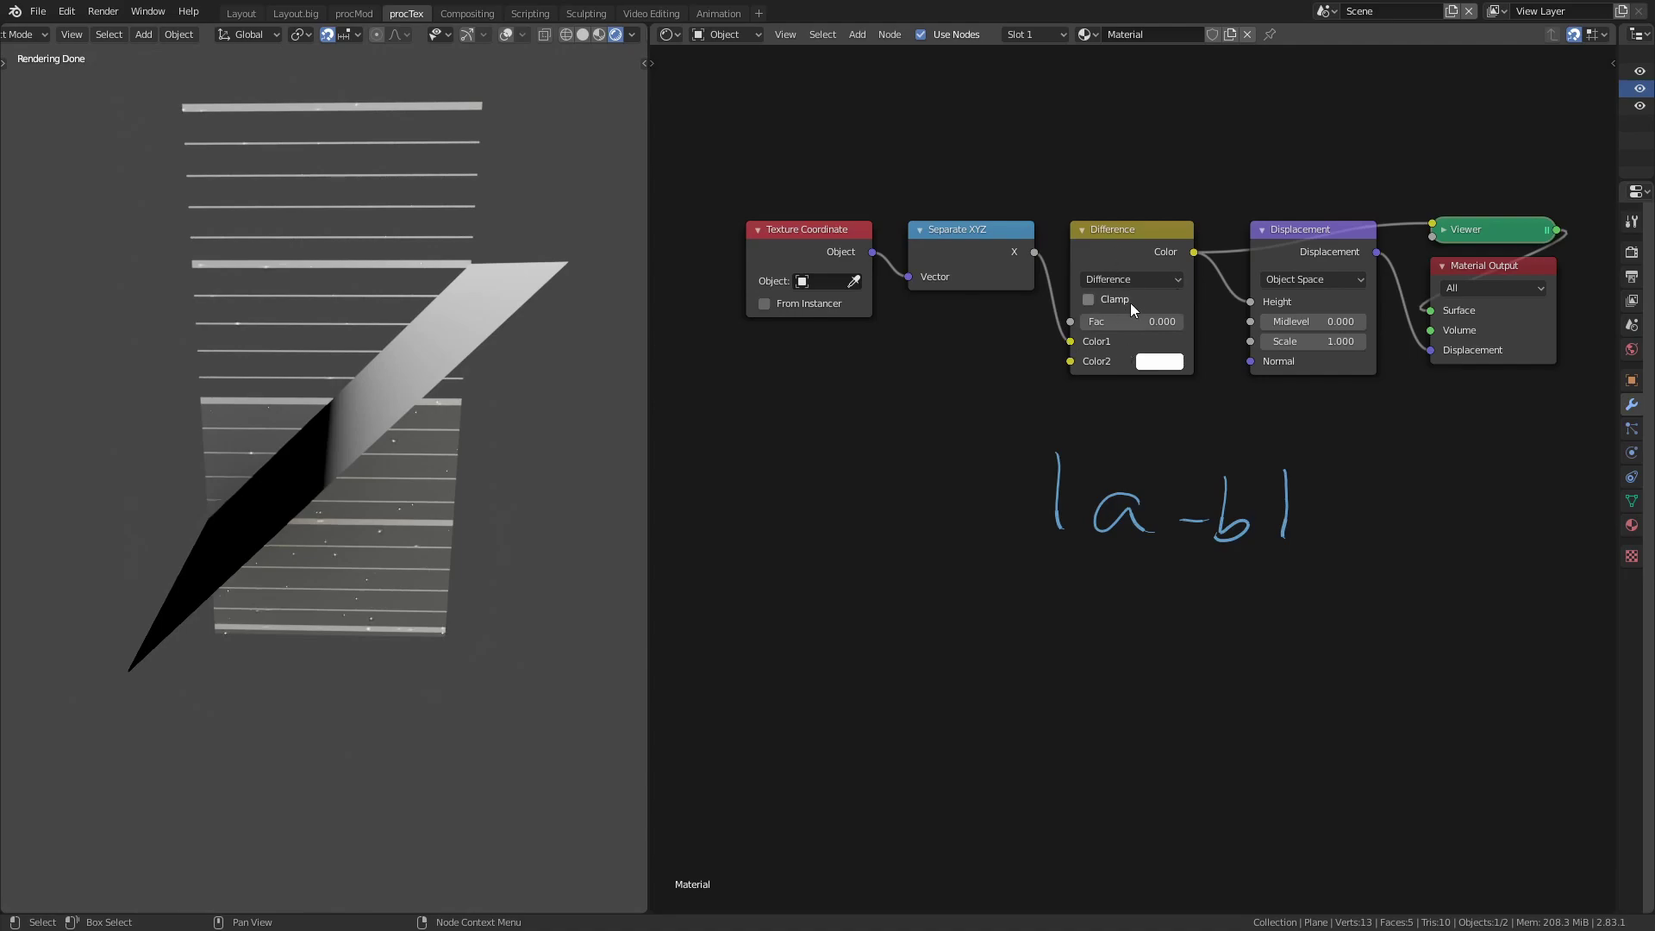
mouse_move(1131, 321)
left_mouse_down()
mouse_move(1193, 316)
mouse_move(1104, 330)
left_mouse_up()
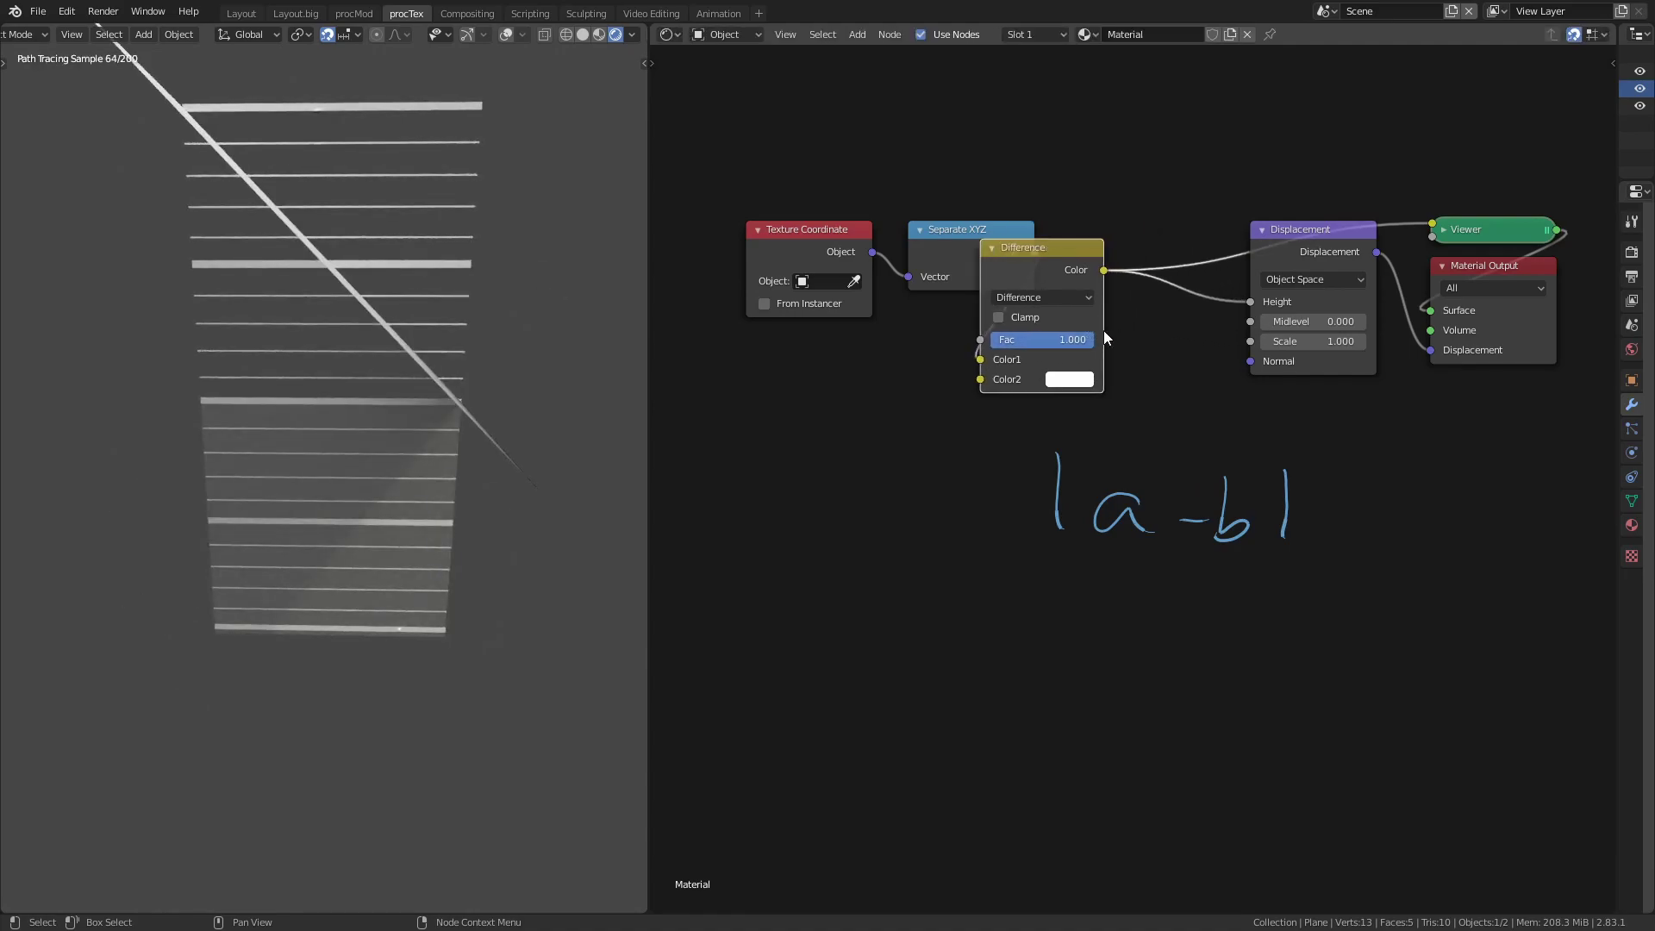
key("ctrl+z")
key("ctrl+z")
key("ctrl+z")
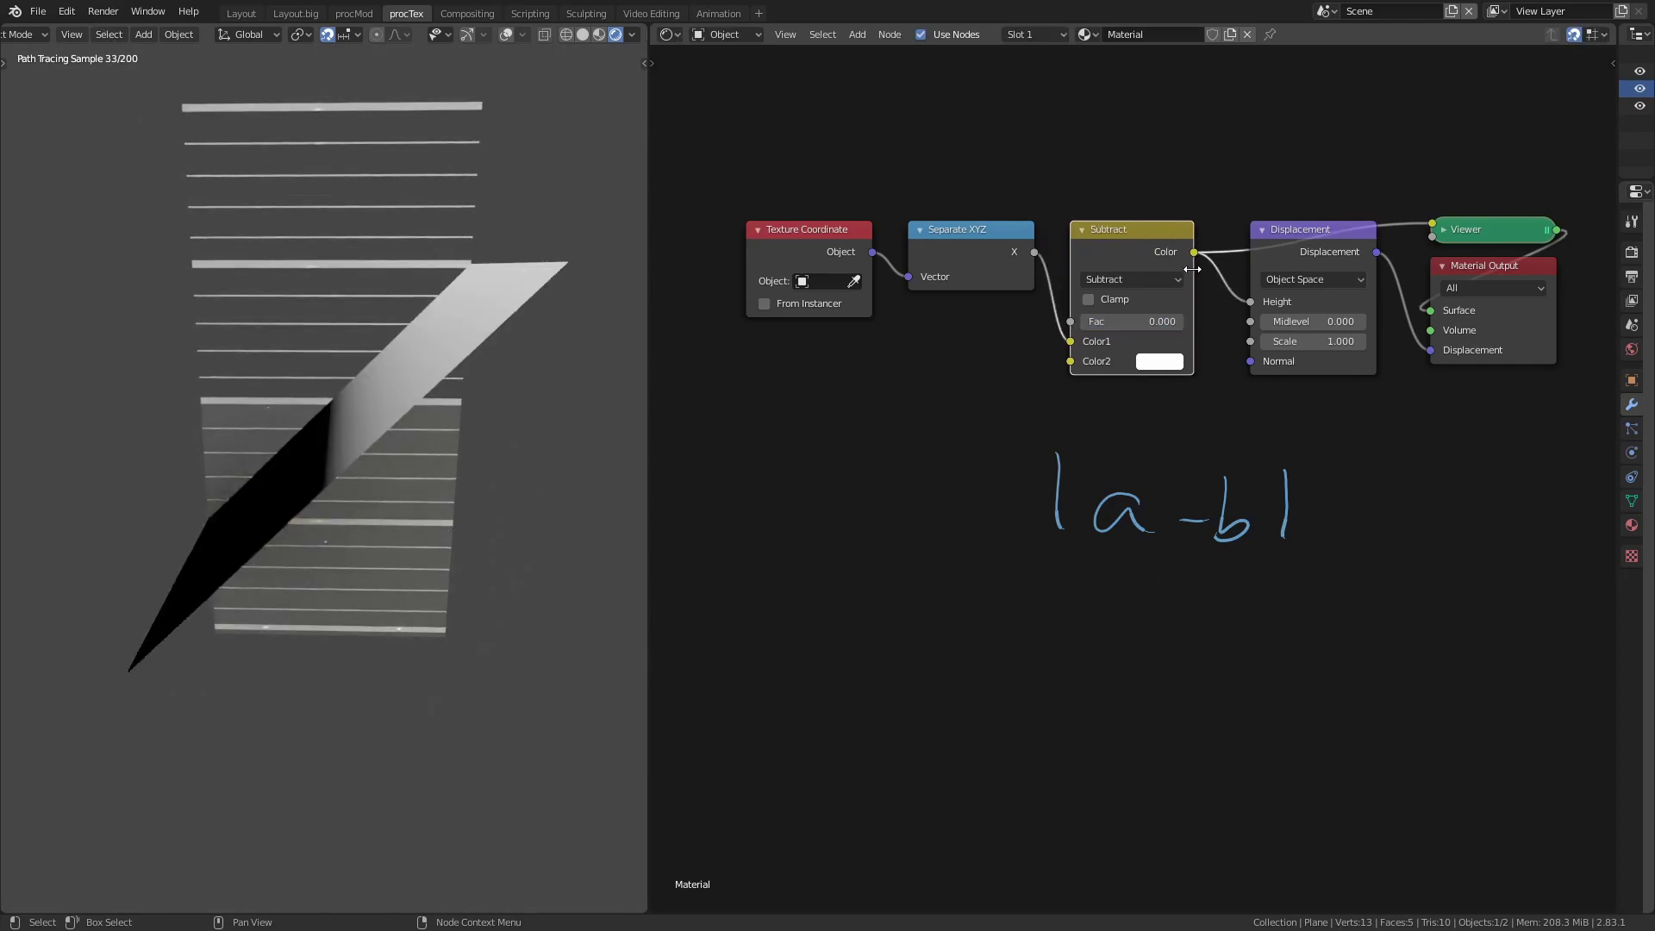
Replace the absolute-value bars with per-channel notes R-R, G-G, B-B and a result column
right_click_drag(1057, 453, 1057, 531)
right_click_drag(1286, 470, 1286, 539)
left_click_drag(1090, 718, 1092, 751)
left_click_drag(1143, 622, 1163, 622)
mouse_move(1140, 684)
left_mouse_down()
mouse_move(1157, 684)
mouse_move(1152, 733)
left_mouse_up()
mouse_move(1196, 630)
left_mouse_down()
mouse_move(1219, 631)
mouse_move(1204, 689)
left_mouse_up()
left_click_drag(1185, 722, 1190, 750)
left_click_drag(1283, 674, 1300, 675)
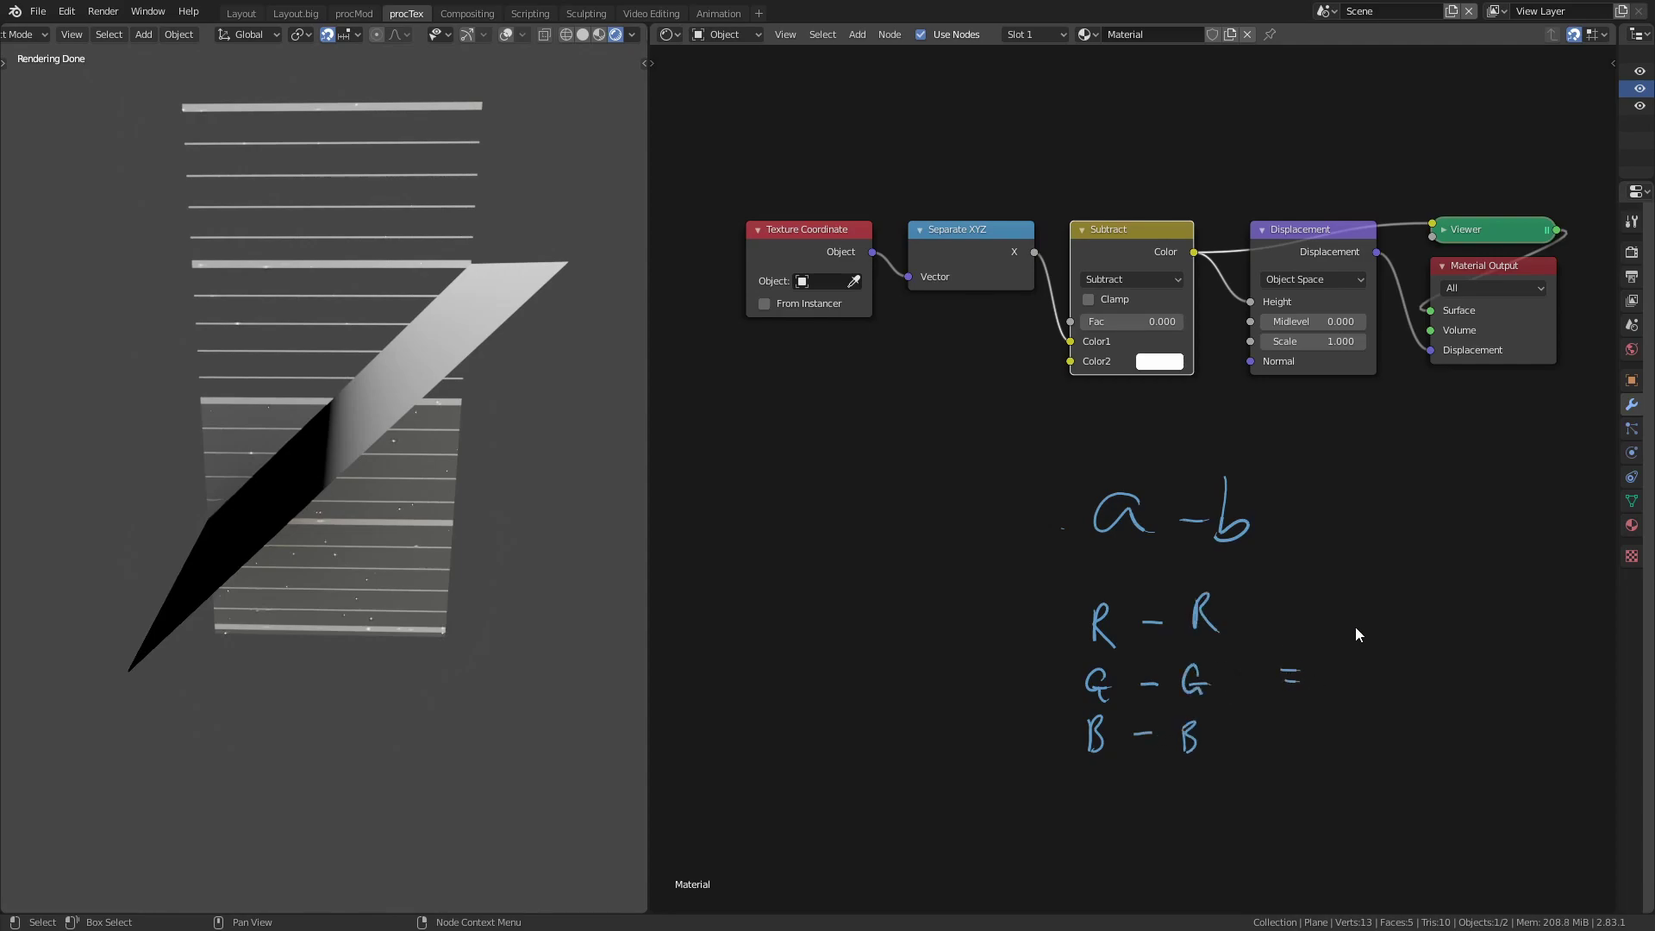
left_click_drag(1347, 599, 1364, 626)
Sketch links from Color1, Color2 and the output to the channels, then clear the notes
left_click_drag(1349, 720, 1354, 747)
left_click_drag(1068, 347, 1104, 579)
left_click_drag(1137, 499, 1241, 518)
left_click_drag(1070, 363, 1198, 564)
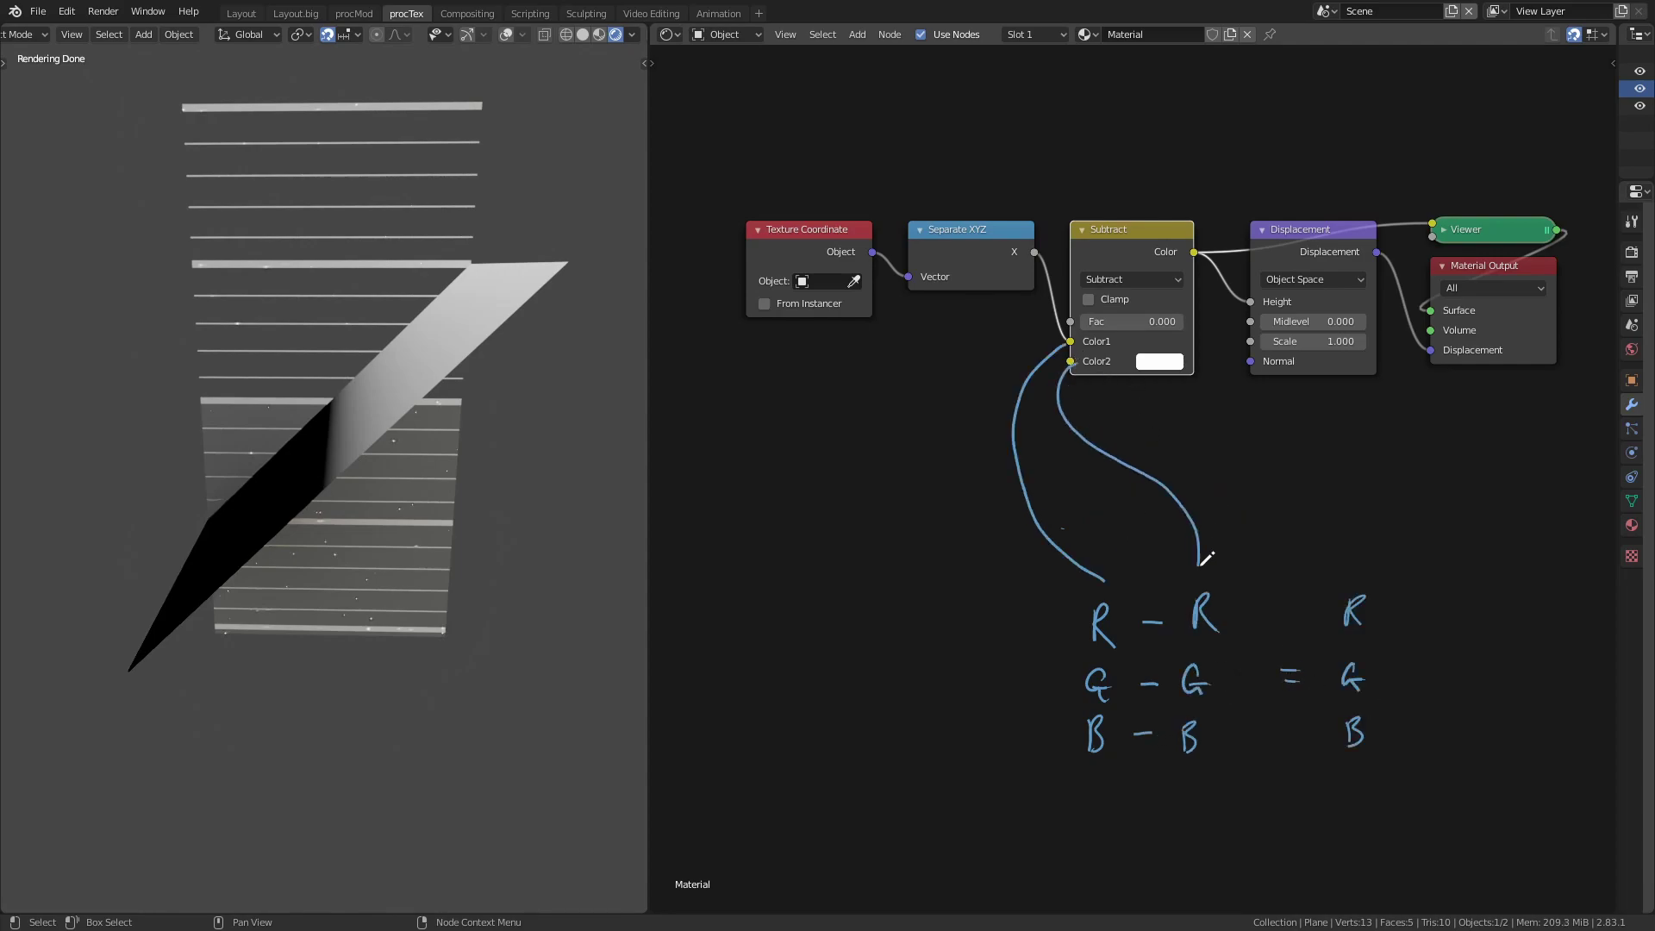
left_click_drag(1197, 257, 1345, 561)
key("ctrl+z")
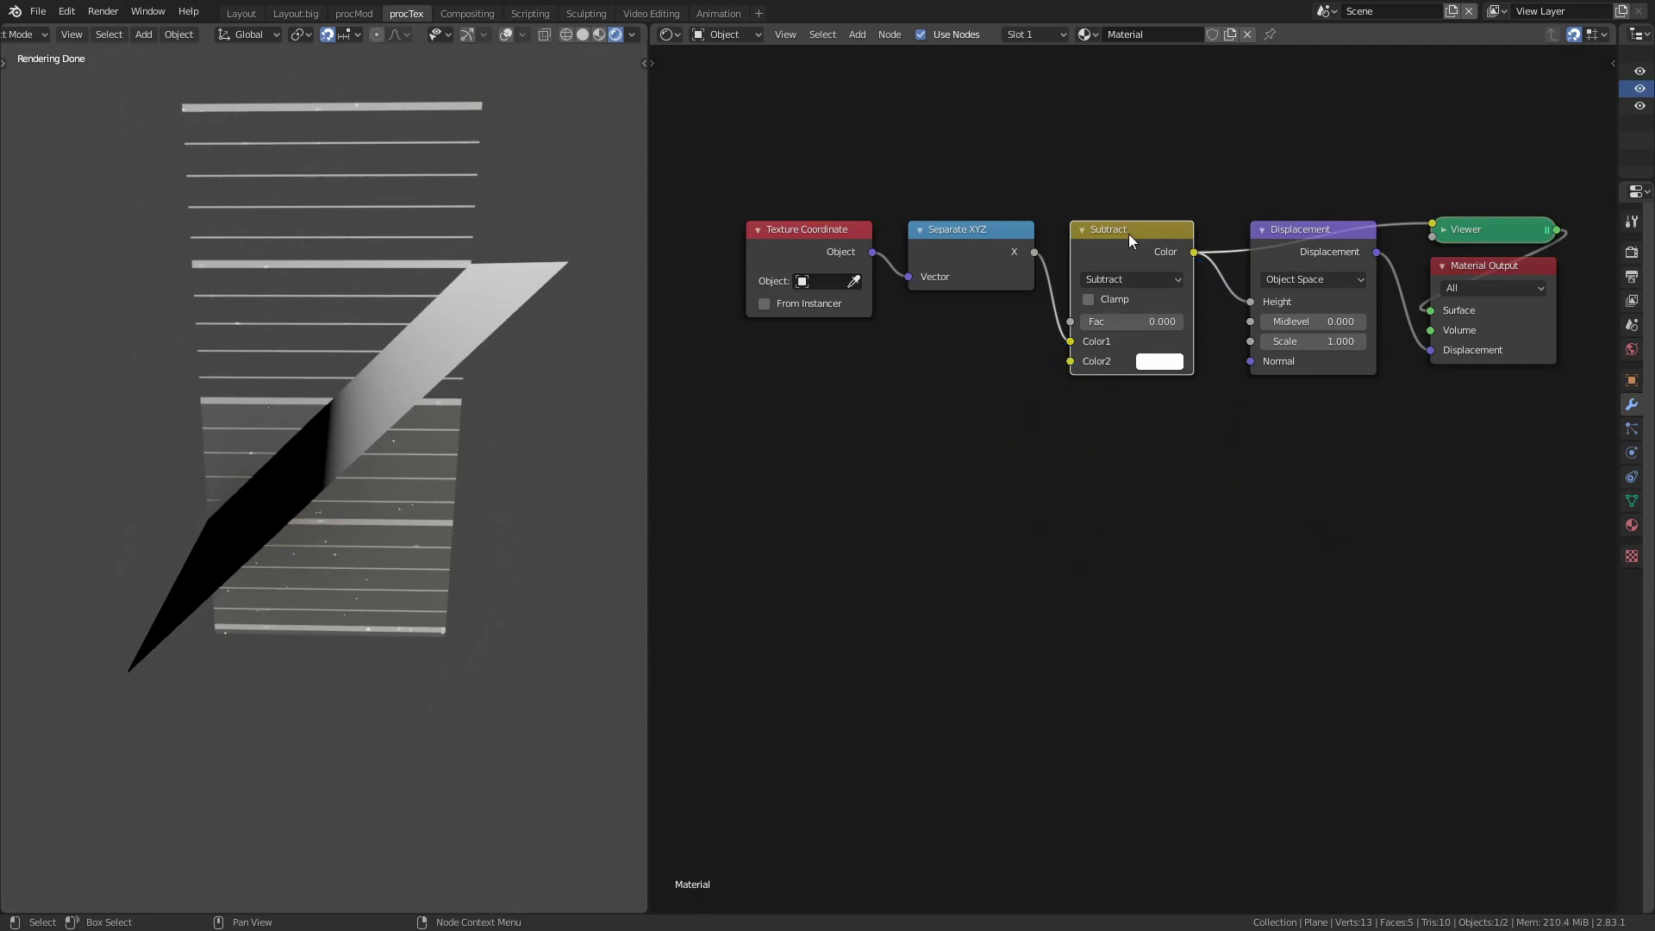
Sketch lines from the Color1 and Color2 inputs and set the blend mode to Divide
scroll(1125, 322, "down", 1, "ctrl")
left_click_drag(1069, 342, 1018, 444)
left_click_drag(1066, 376, 1013, 481)
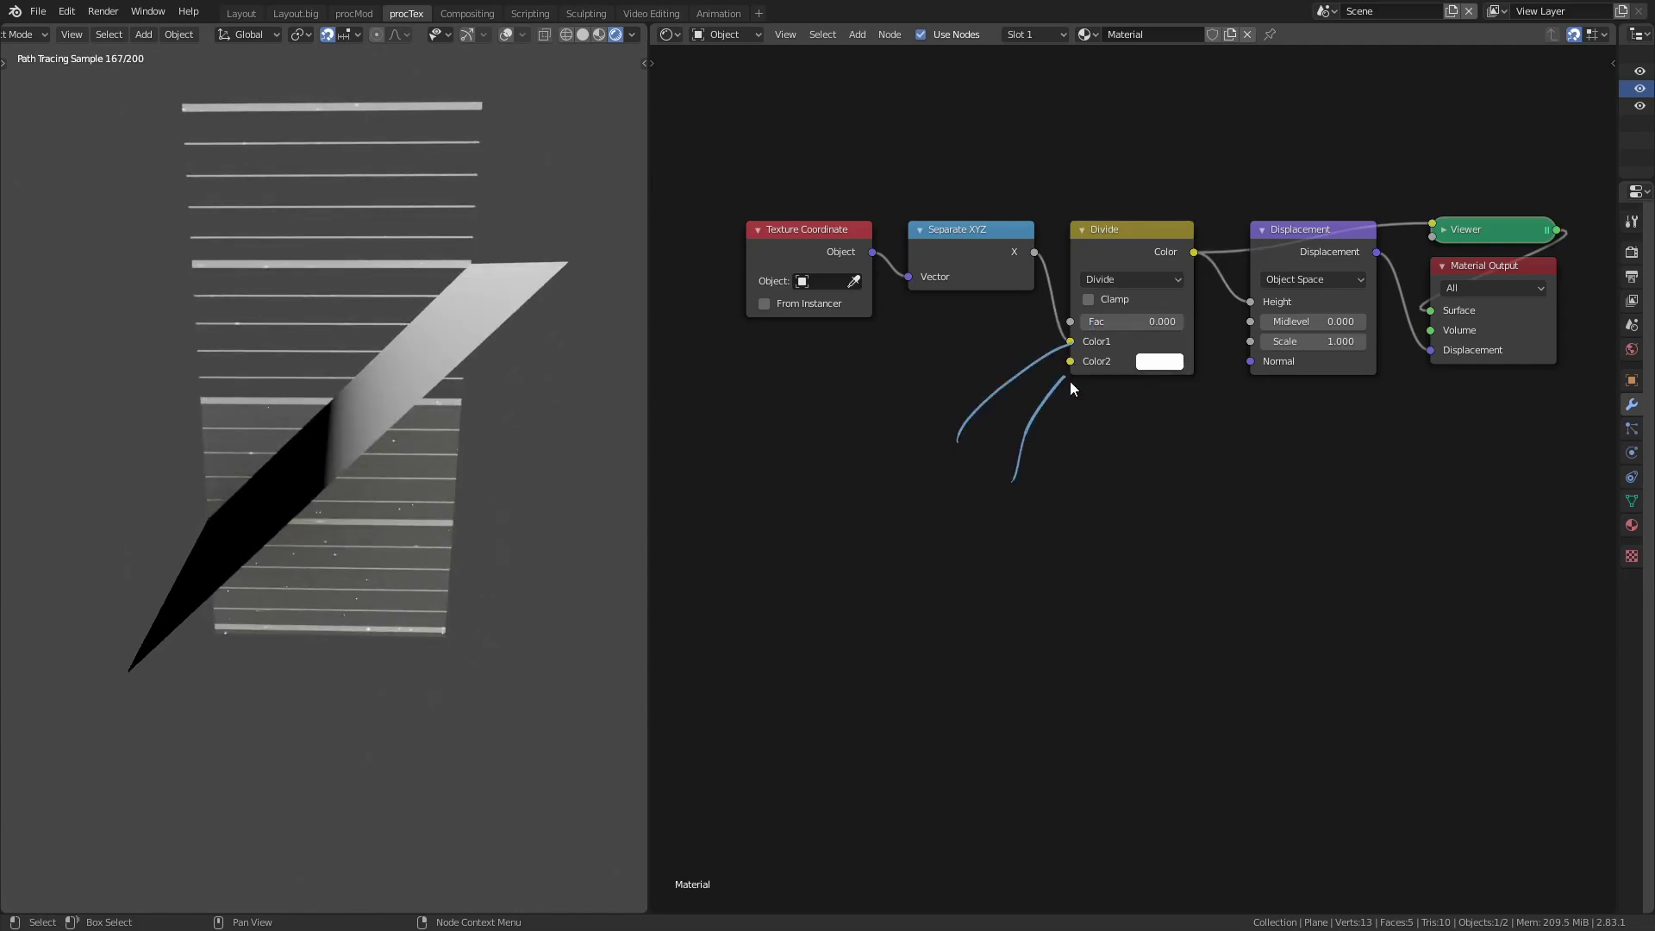
left_click(1146, 279)
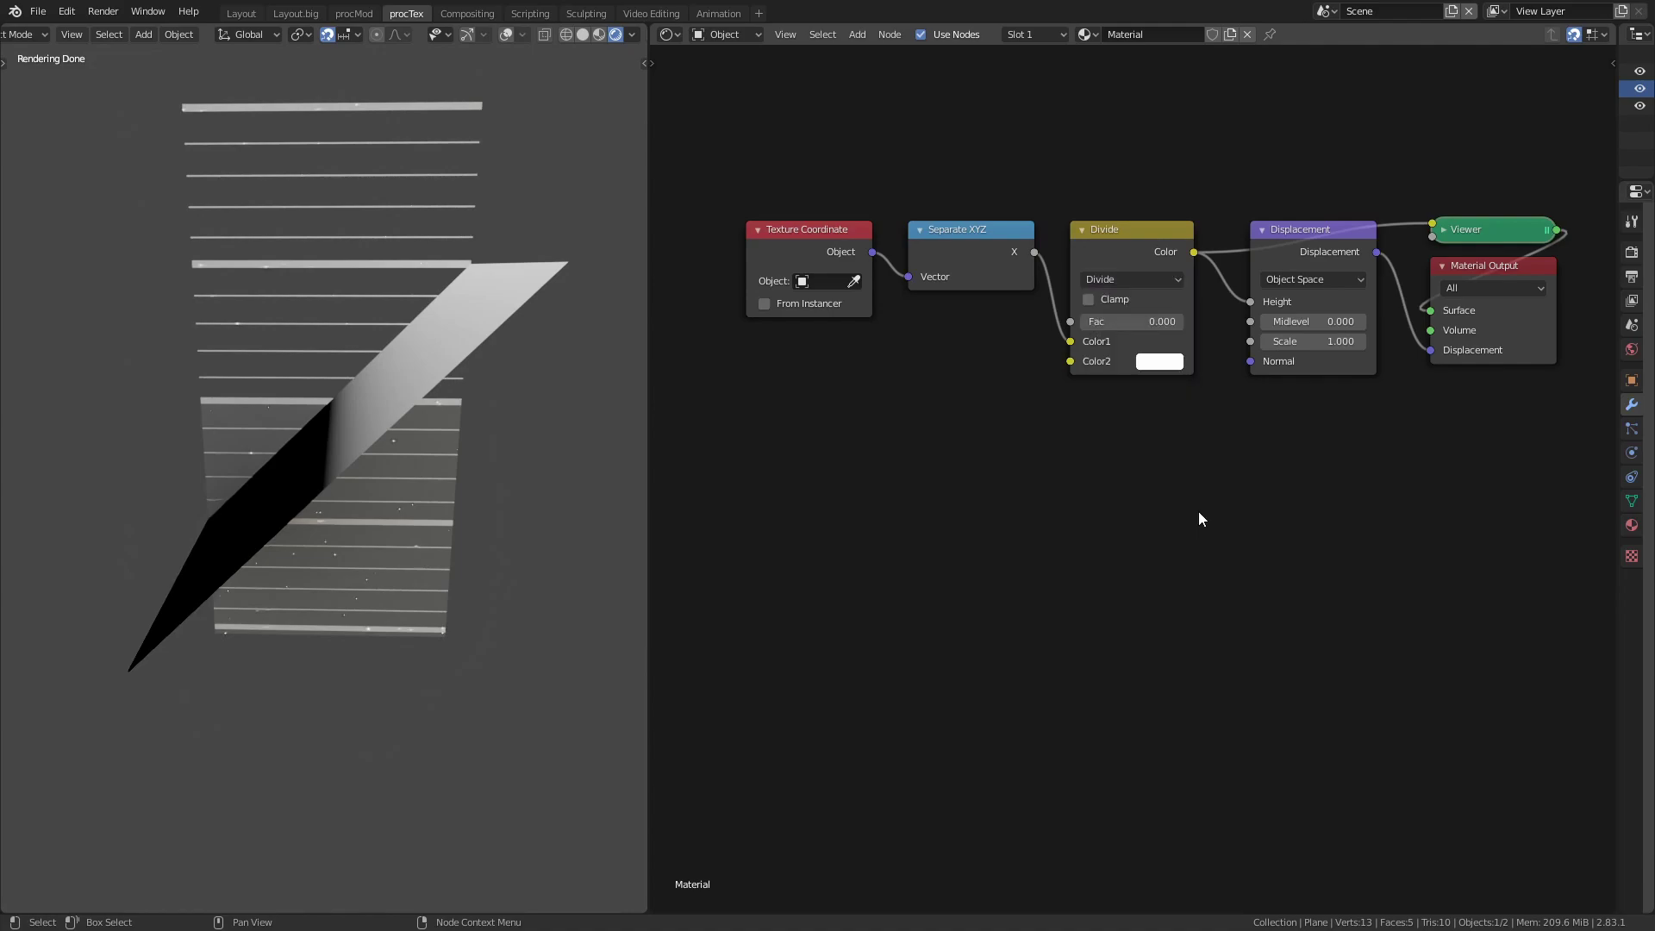
key("shift+a")
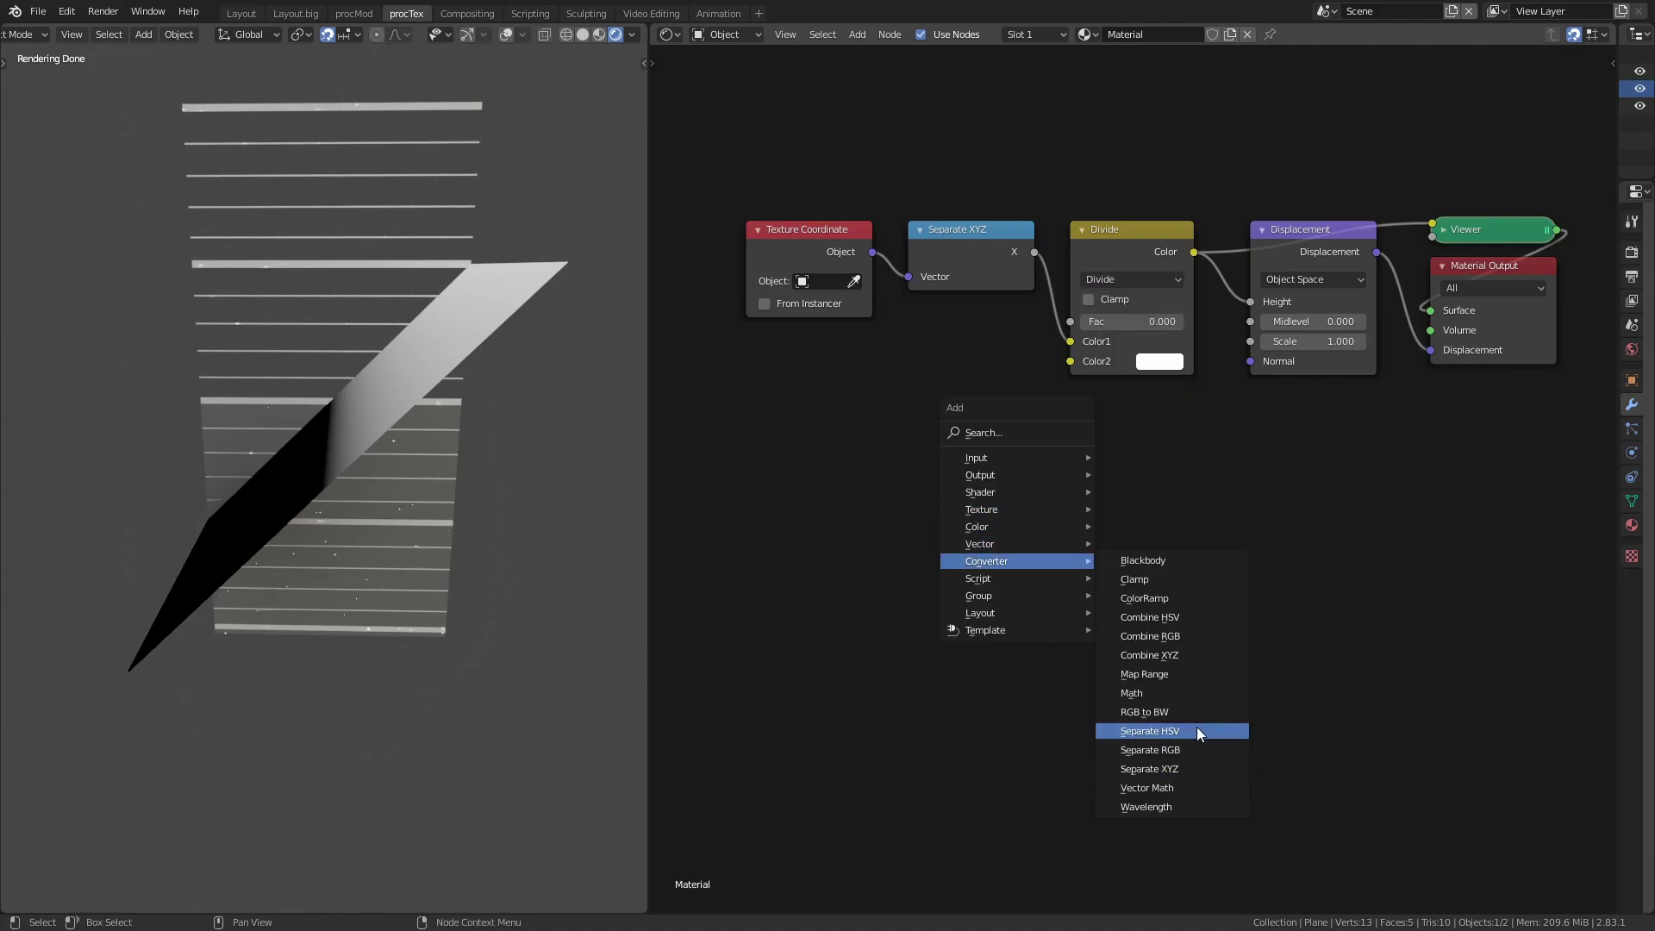
Add a Separate HSV node below the Mix node and set the Mix to Hue at Fac 1.000
left_click(1187, 731)
left_click(1121, 474)
left_click(1121, 279)
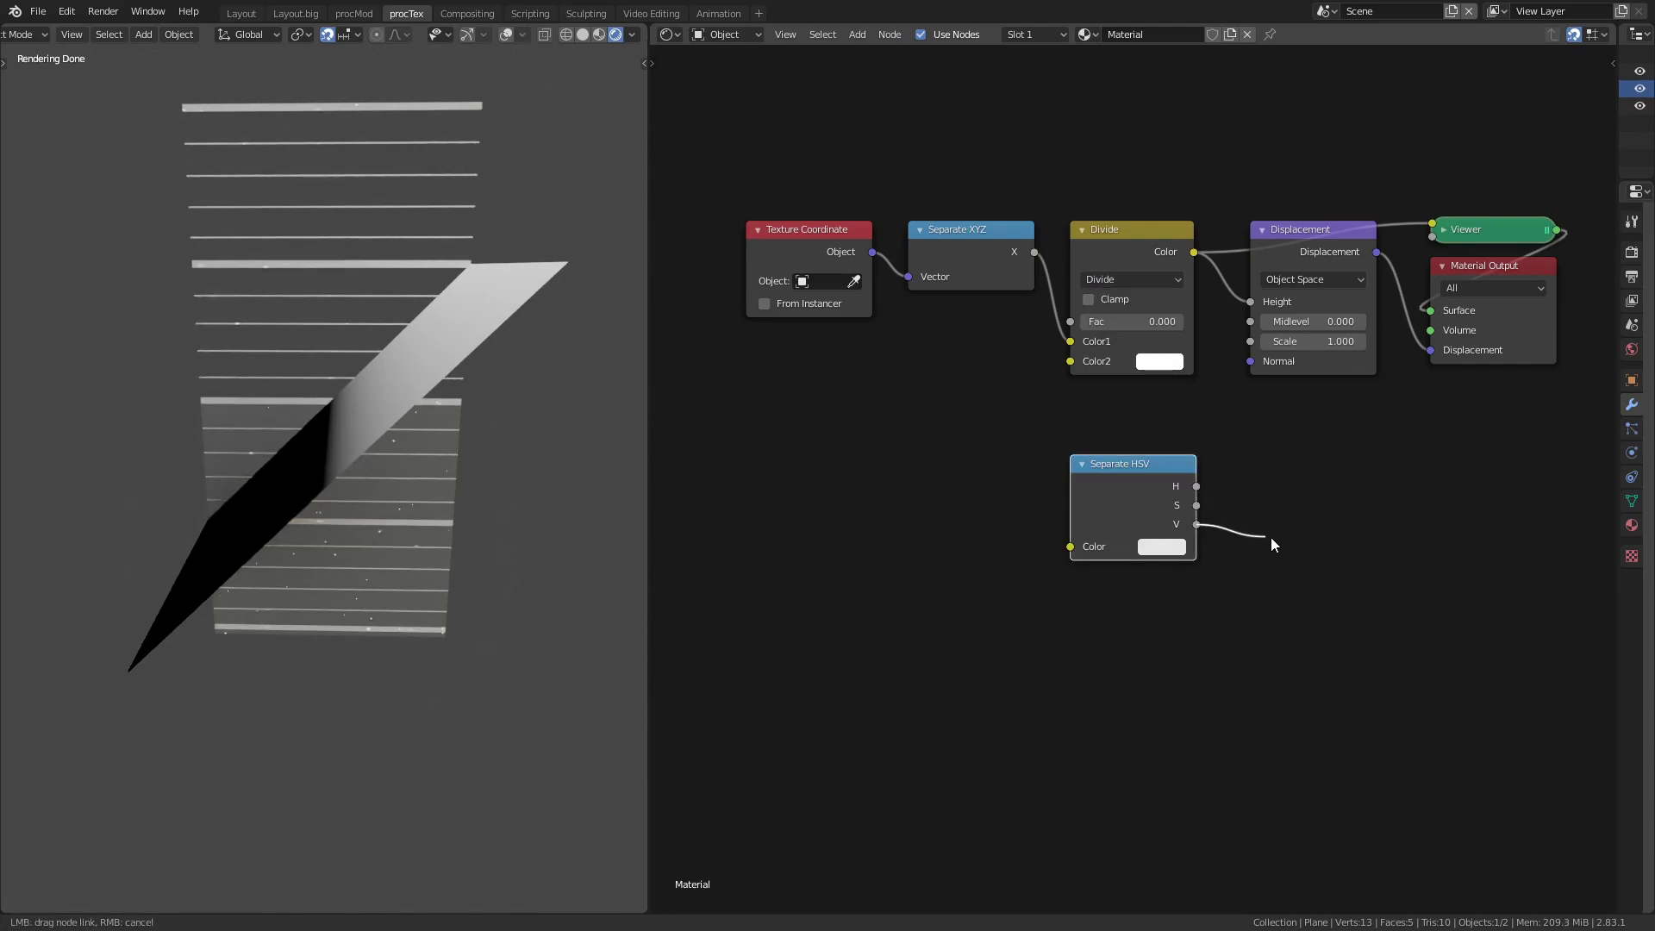
scroll(1138, 279, "down", 1, "ctrl")
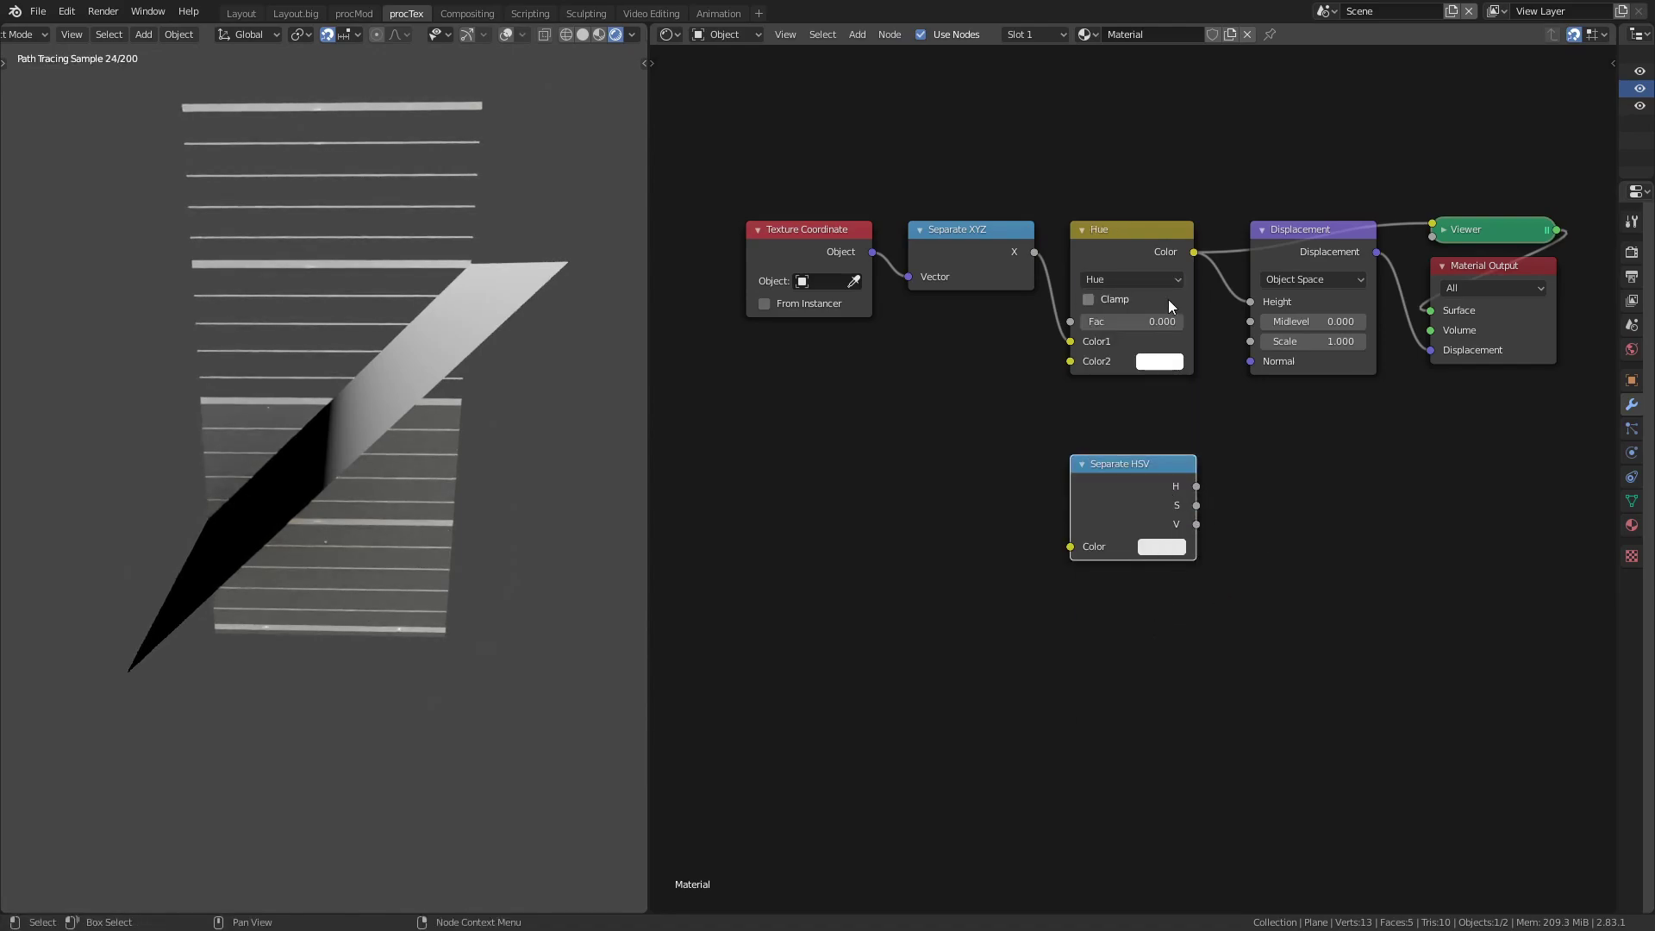
left_click_drag(1166, 321, 1294, 323)
left_click_drag(1035, 252, 1153, 356)
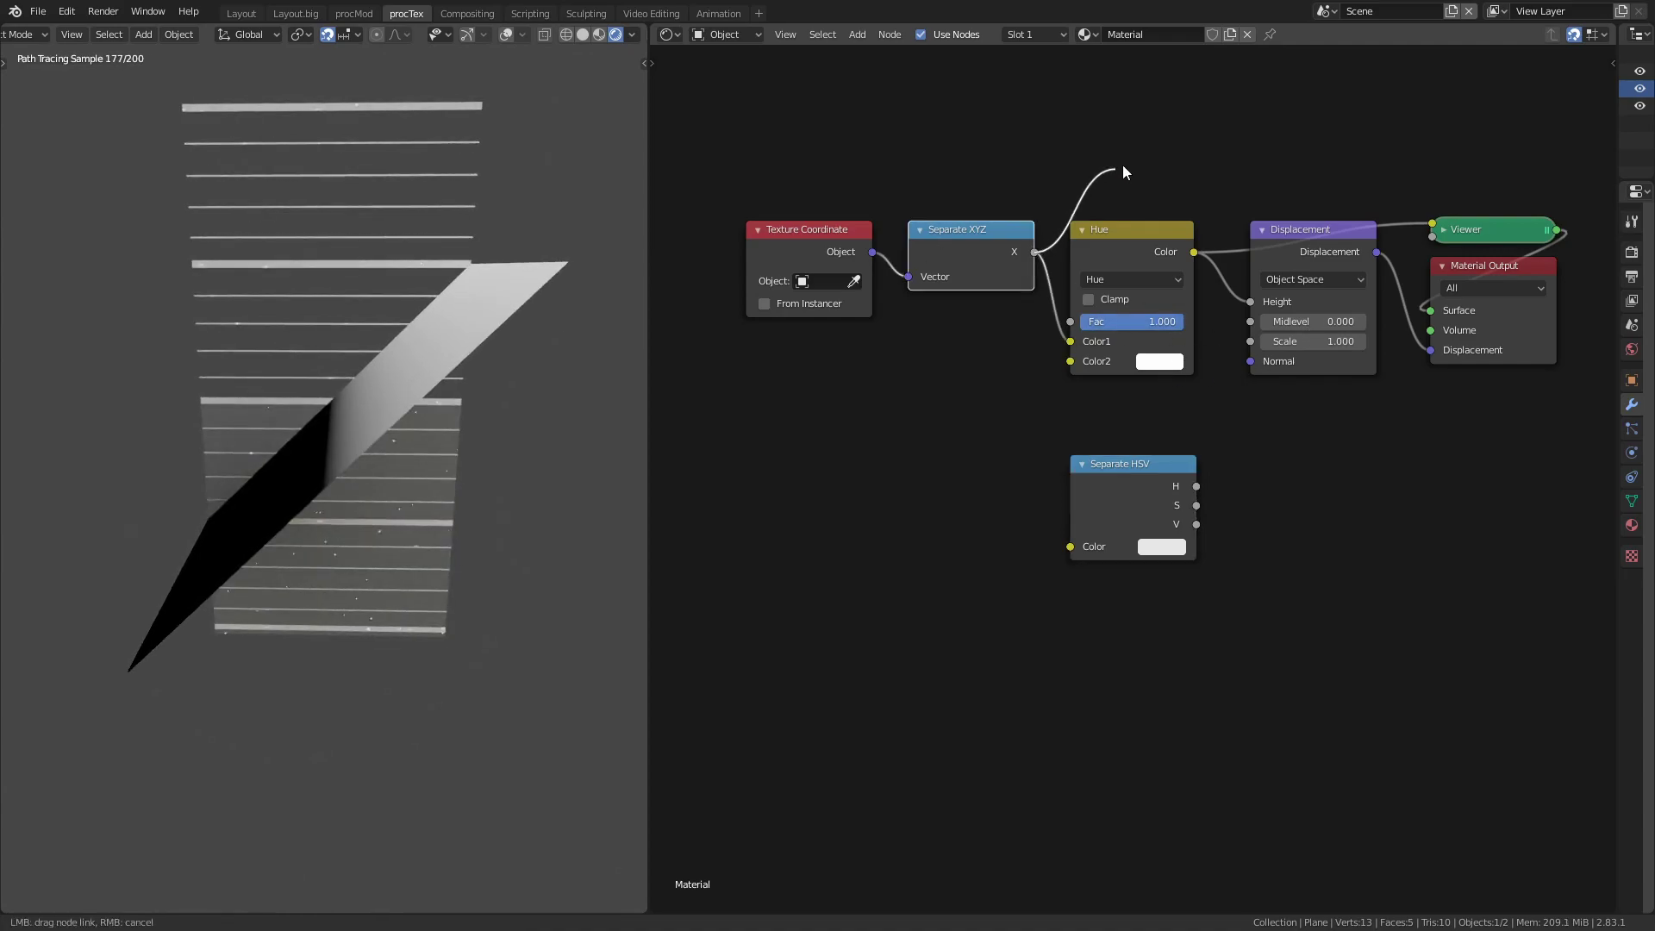
Duplicate the Separate HSV node below the first and add a Combine HSV node
key("shift+d")
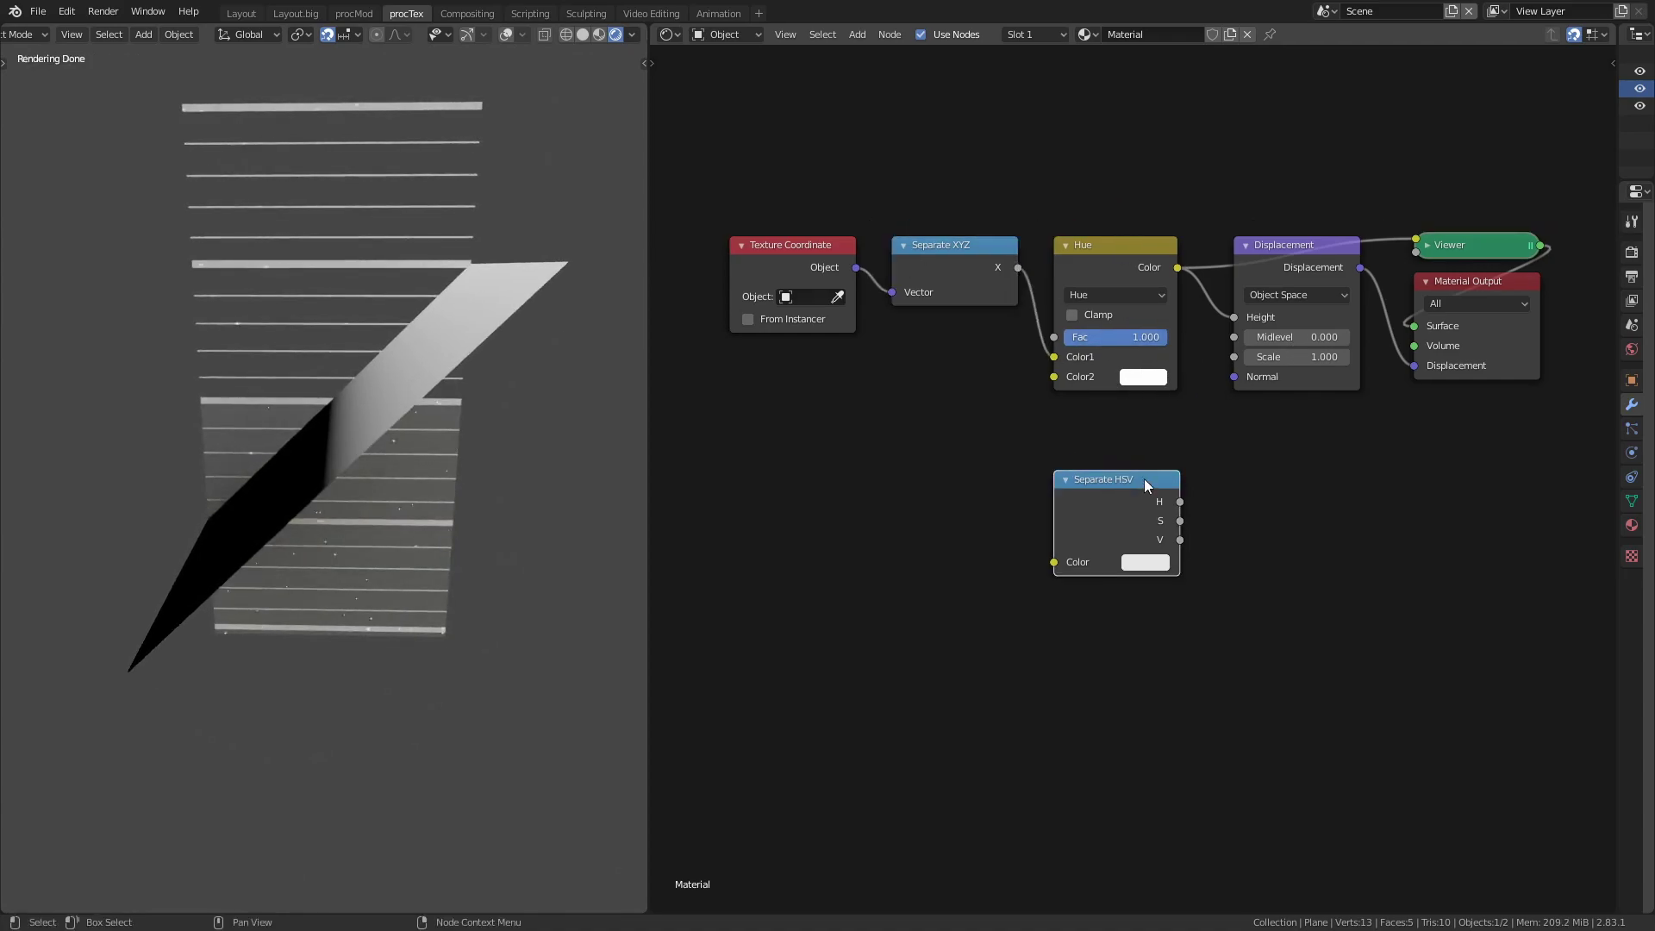
left_click(1146, 604)
key("shift+a")
left_click(1225, 388)
left_click(1346, 477)
Wire S and V from the upper Separate HSV and H from the lower into Combine HSV
left_click(1087, 500)
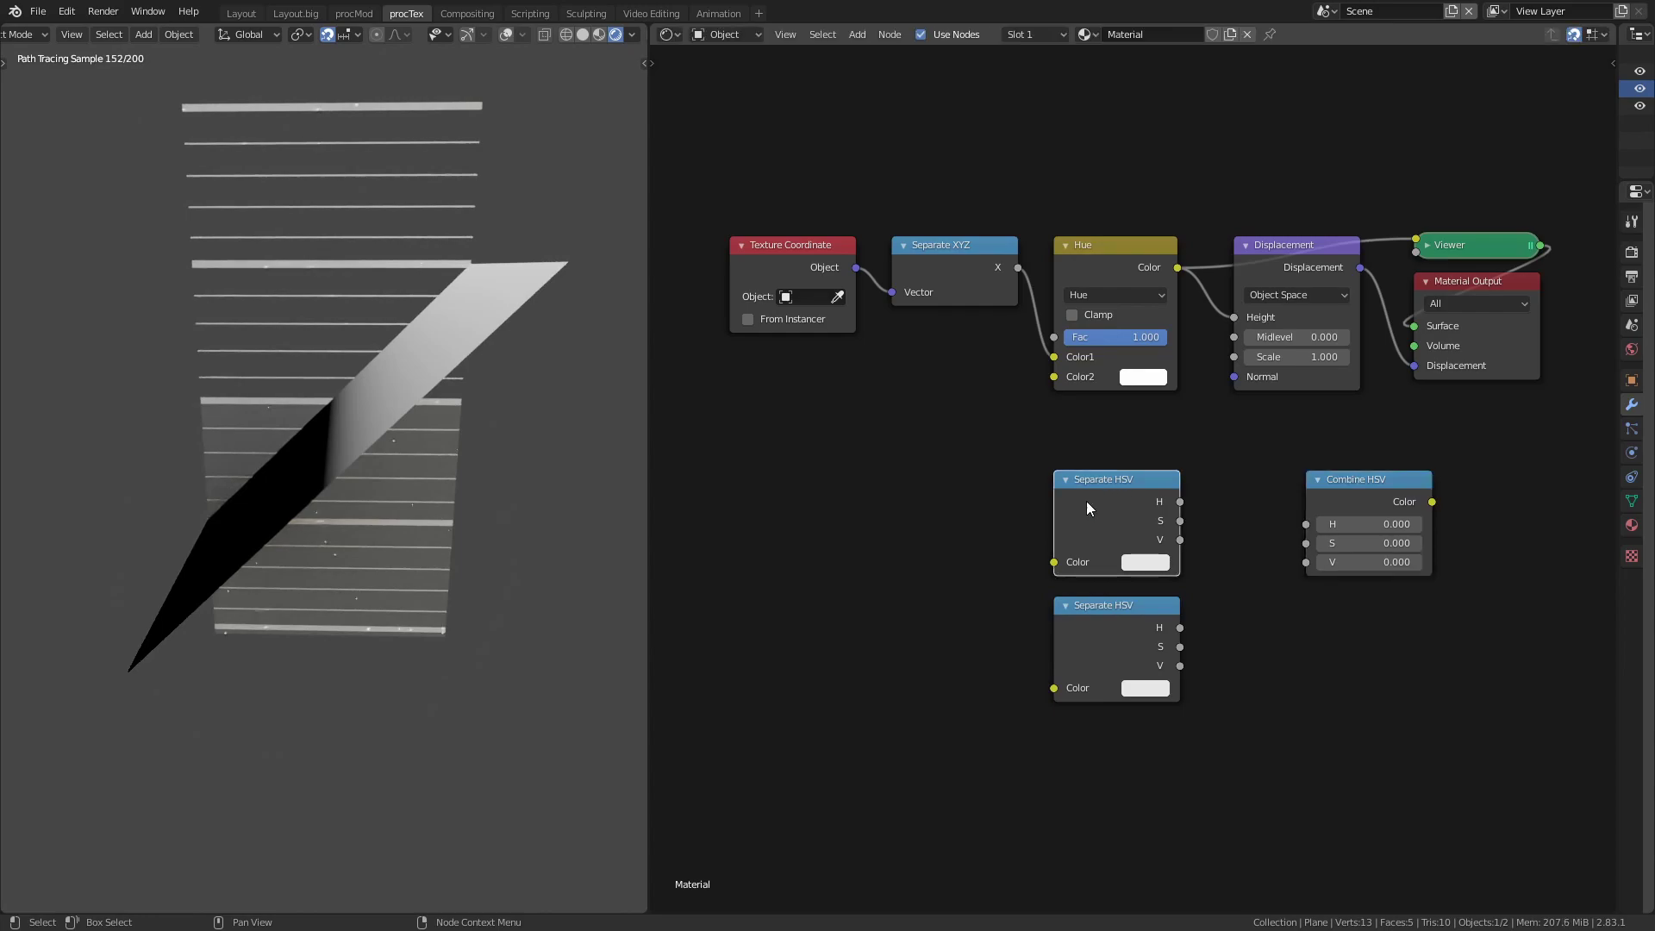
left_click(1115, 619)
mouse_move(1181, 521)
left_mouse_down()
mouse_move(1309, 535)
mouse_move(1259, 557)
mouse_move(1306, 562)
left_mouse_up()
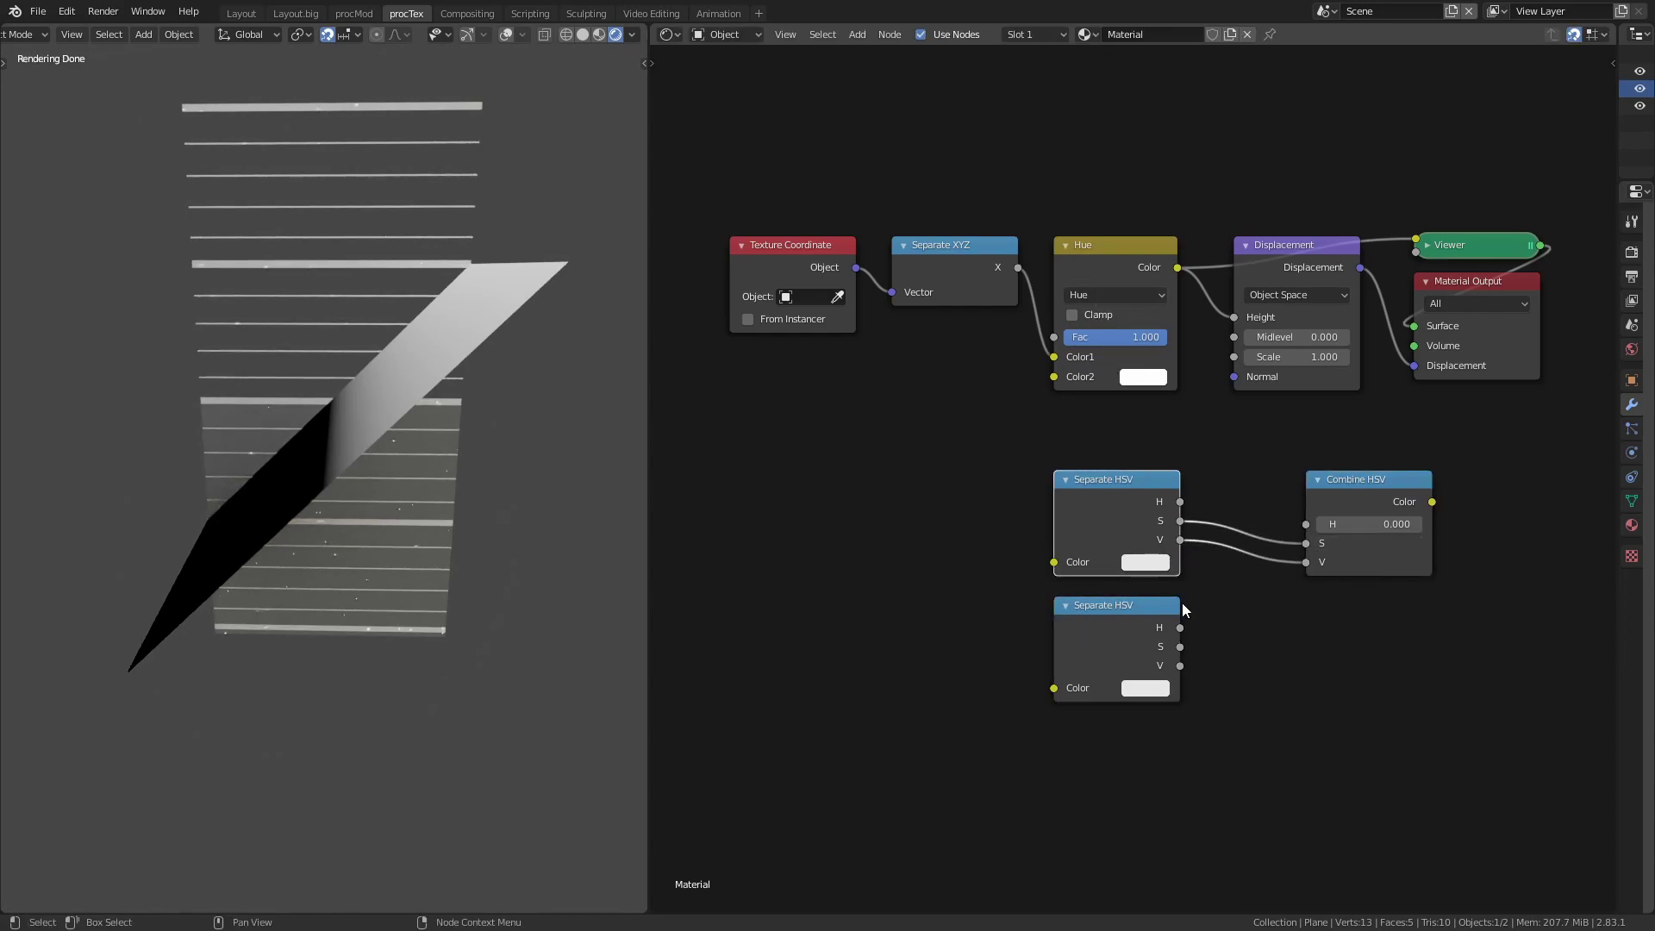
mouse_move(1181, 628)
left_mouse_down()
mouse_move(1295, 462)
mouse_move(1306, 524)
left_mouse_up()
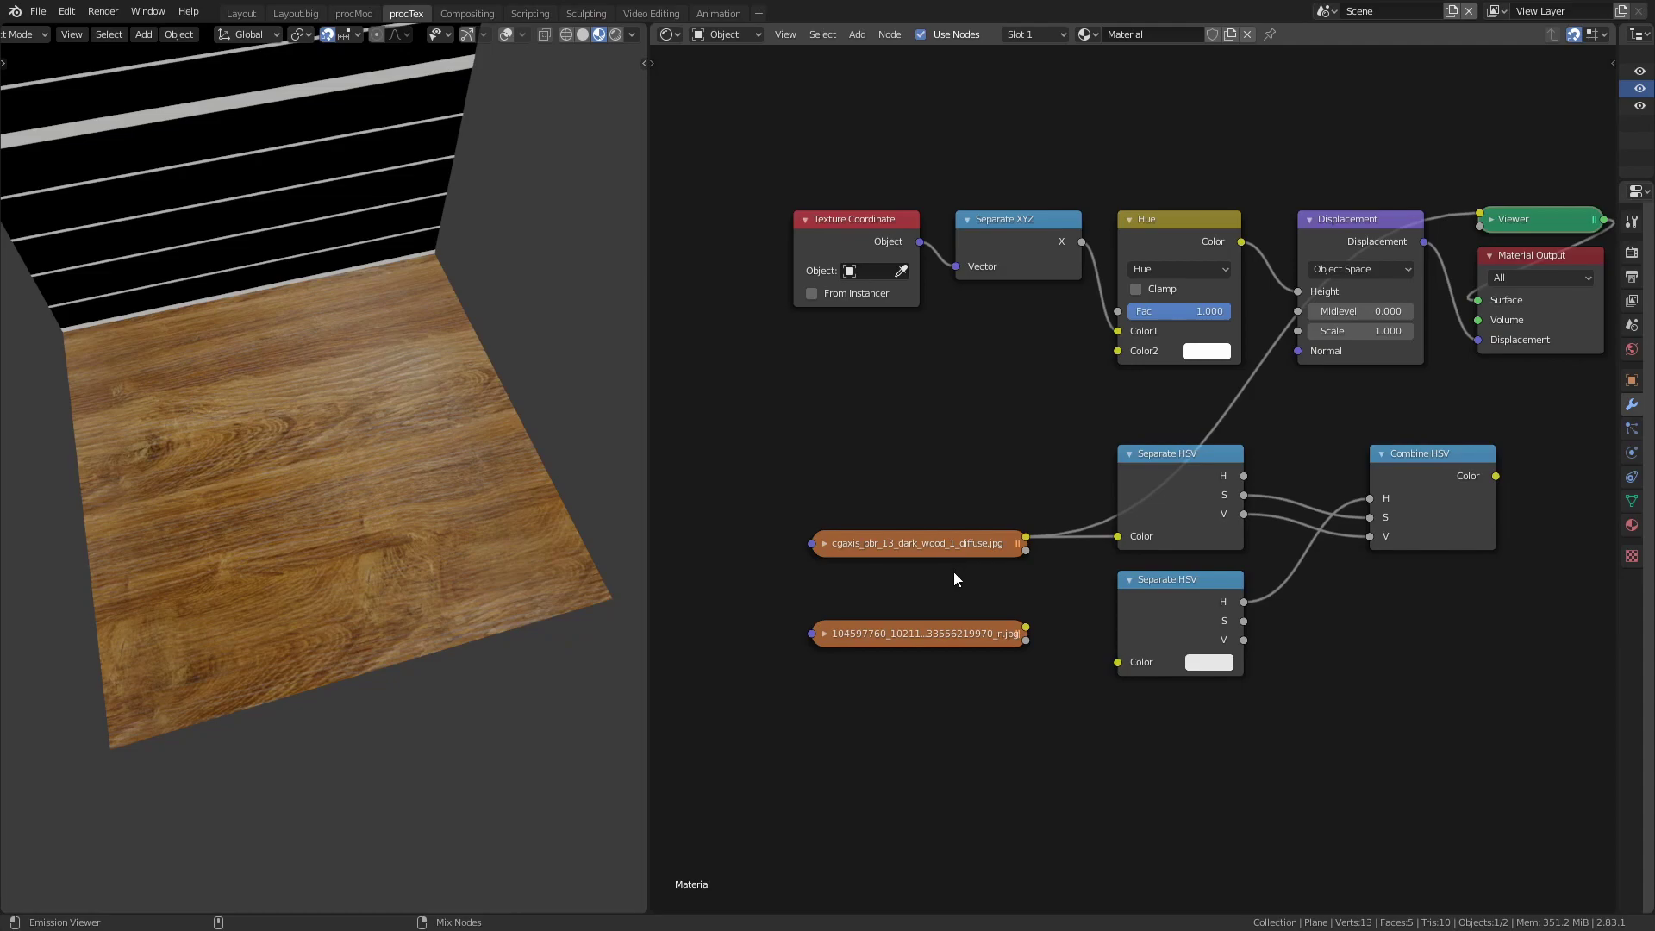
Link the second image texture to the lower Separate HSV and preview Combine HSV on the plane
left_click(1005, 635, "ctrl+shift")
mouse_move(405, 654)
middle_mouse_down()
mouse_move(385, 452)
mouse_move(396, 498)
middle_mouse_up()
left_click_drag(1026, 628, 1121, 664)
left_click(1419, 539, "ctrl+shift")
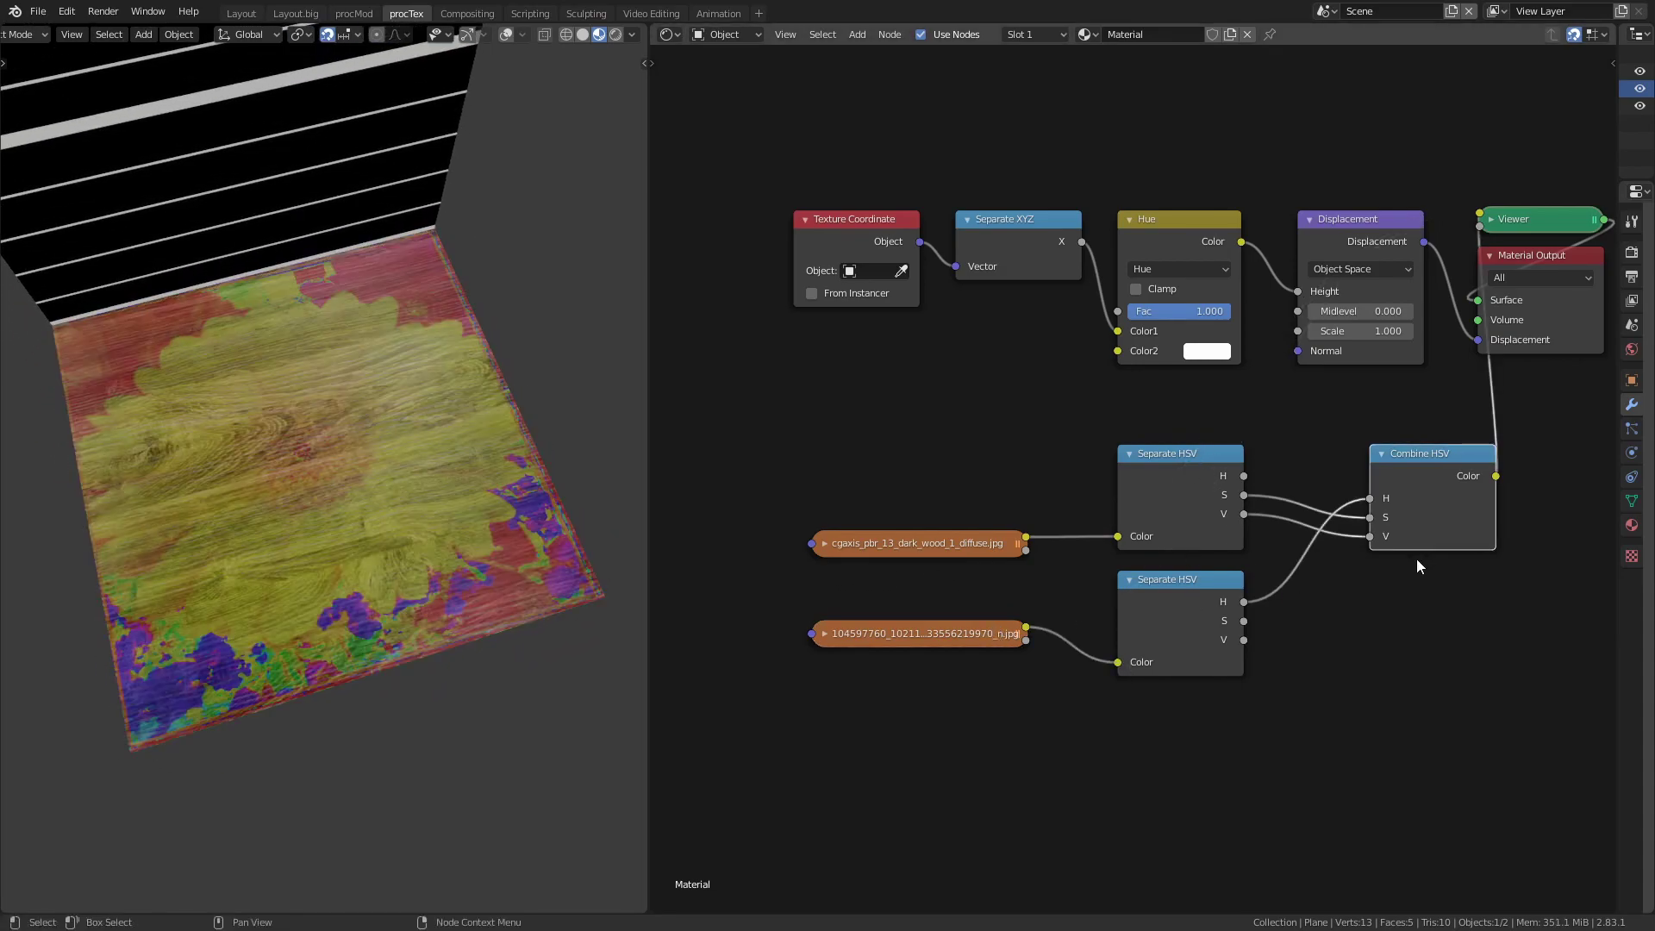
middle_click_drag(425, 669, 388, 565)
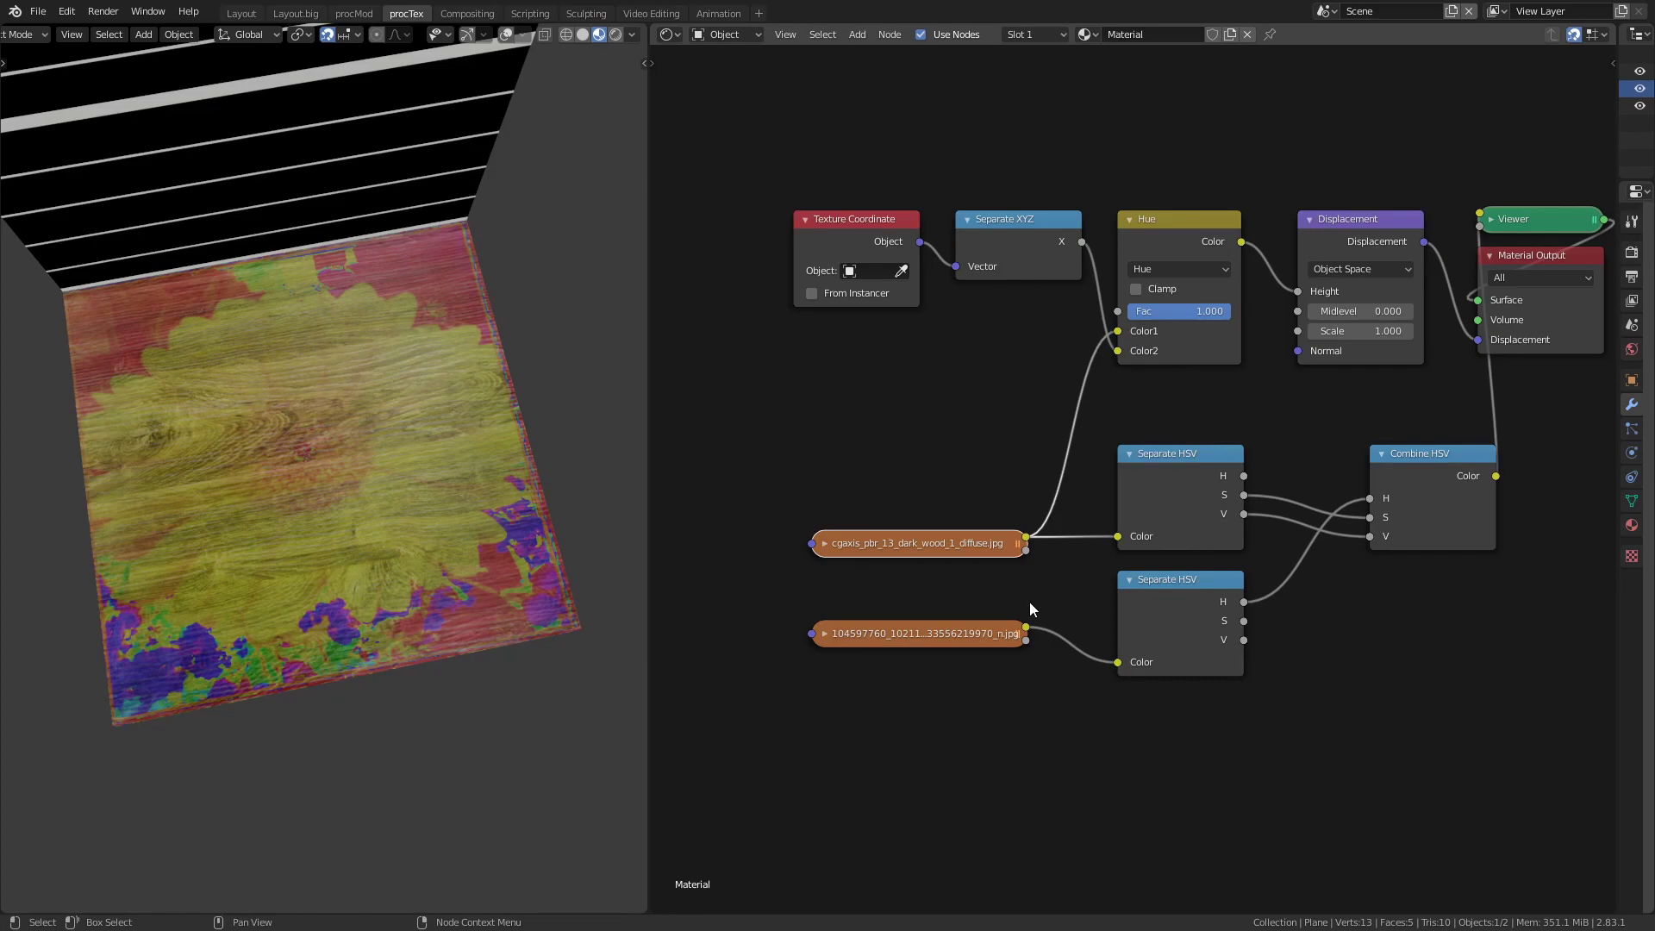
Feed the second image into the Mix node, preview it, and set its blend mode to Saturation
right_click_drag(1038, 552, 1233, 225, "alt")
left_click(1233, 225, "ctrl+shift")
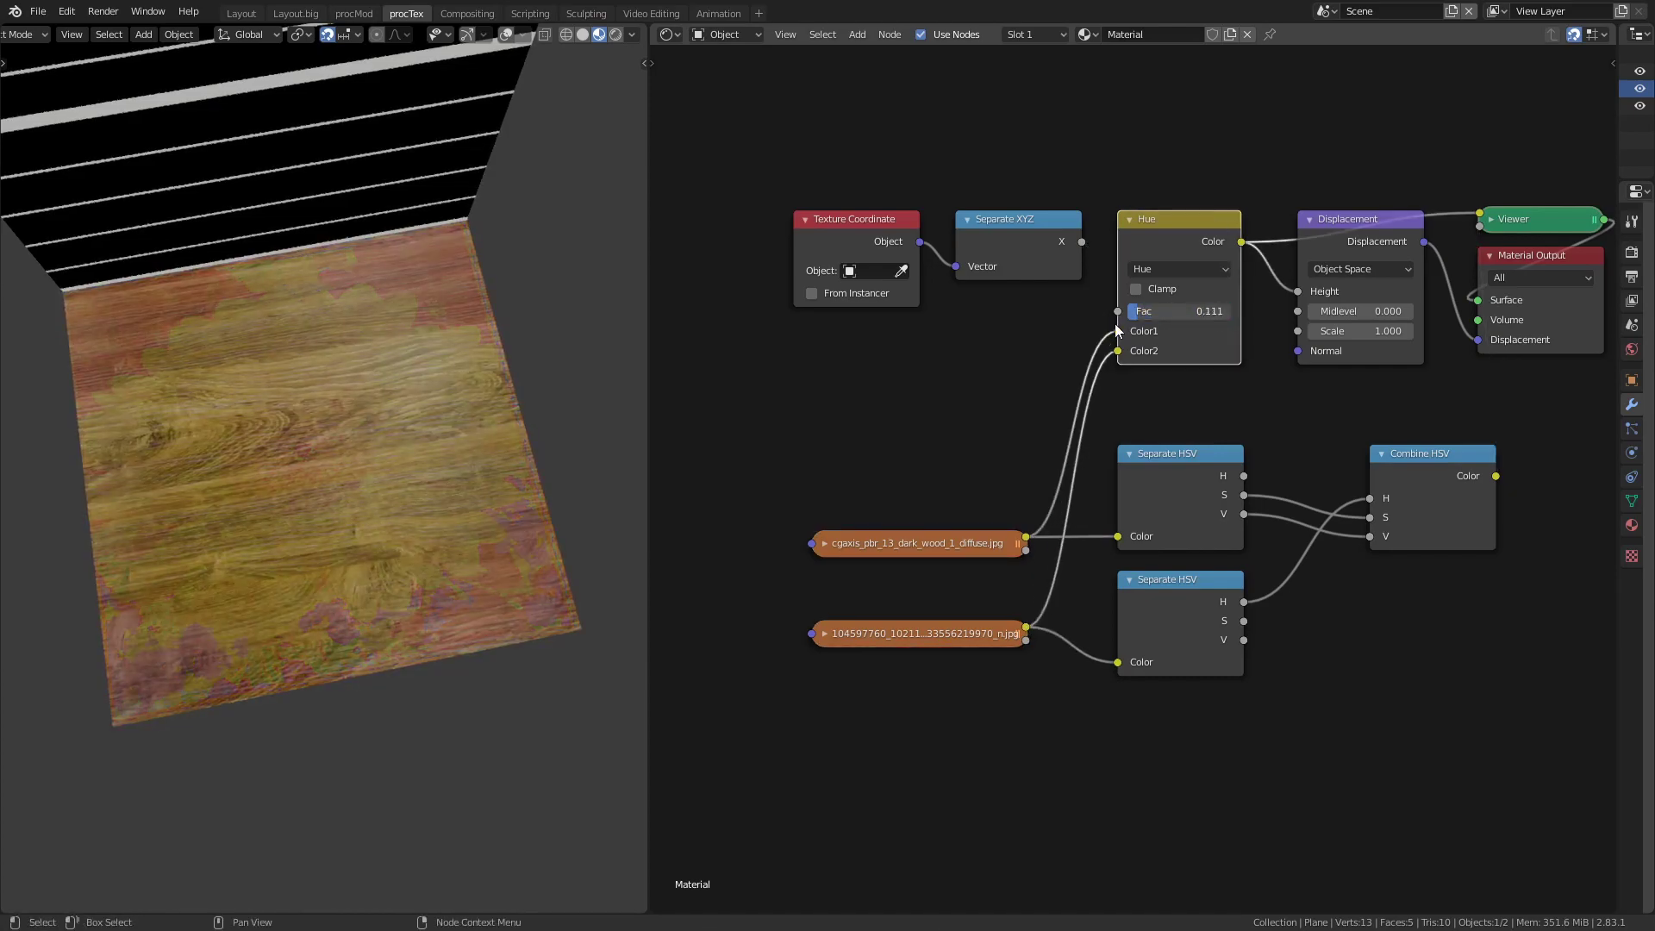
left_click(1070, 342)
left_click(1094, 708)
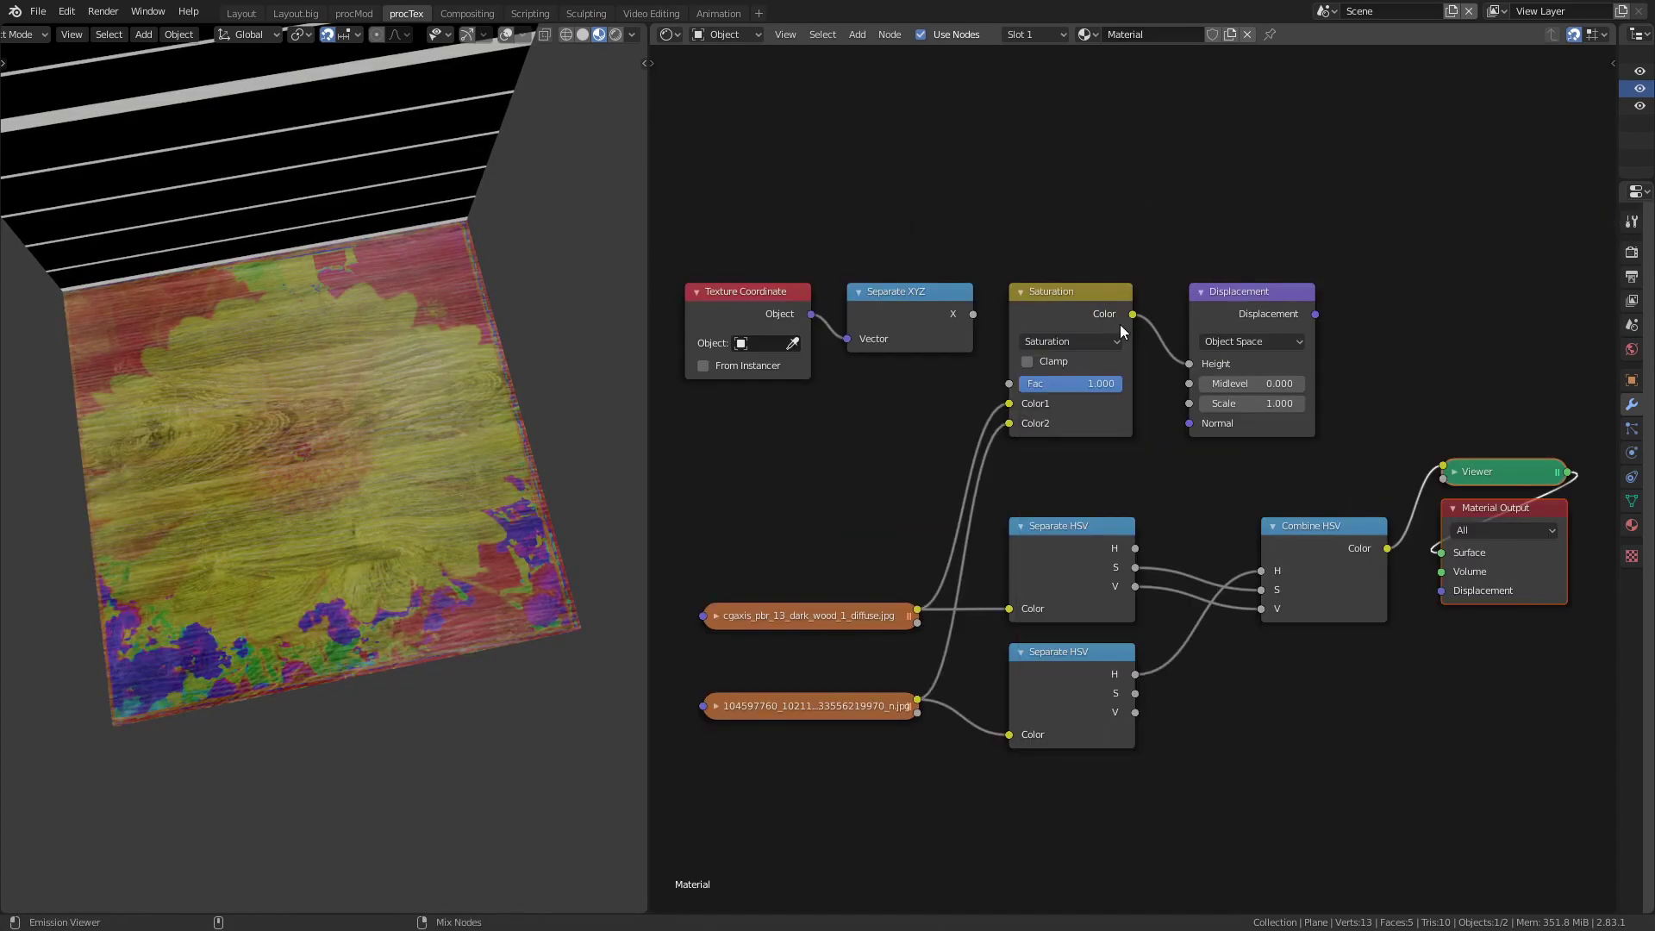
Set Mix Fac to 1.000, rewire Combine HSV hue and saturation inputs, and preview it
left_click_drag(1121, 386, 1200, 383)
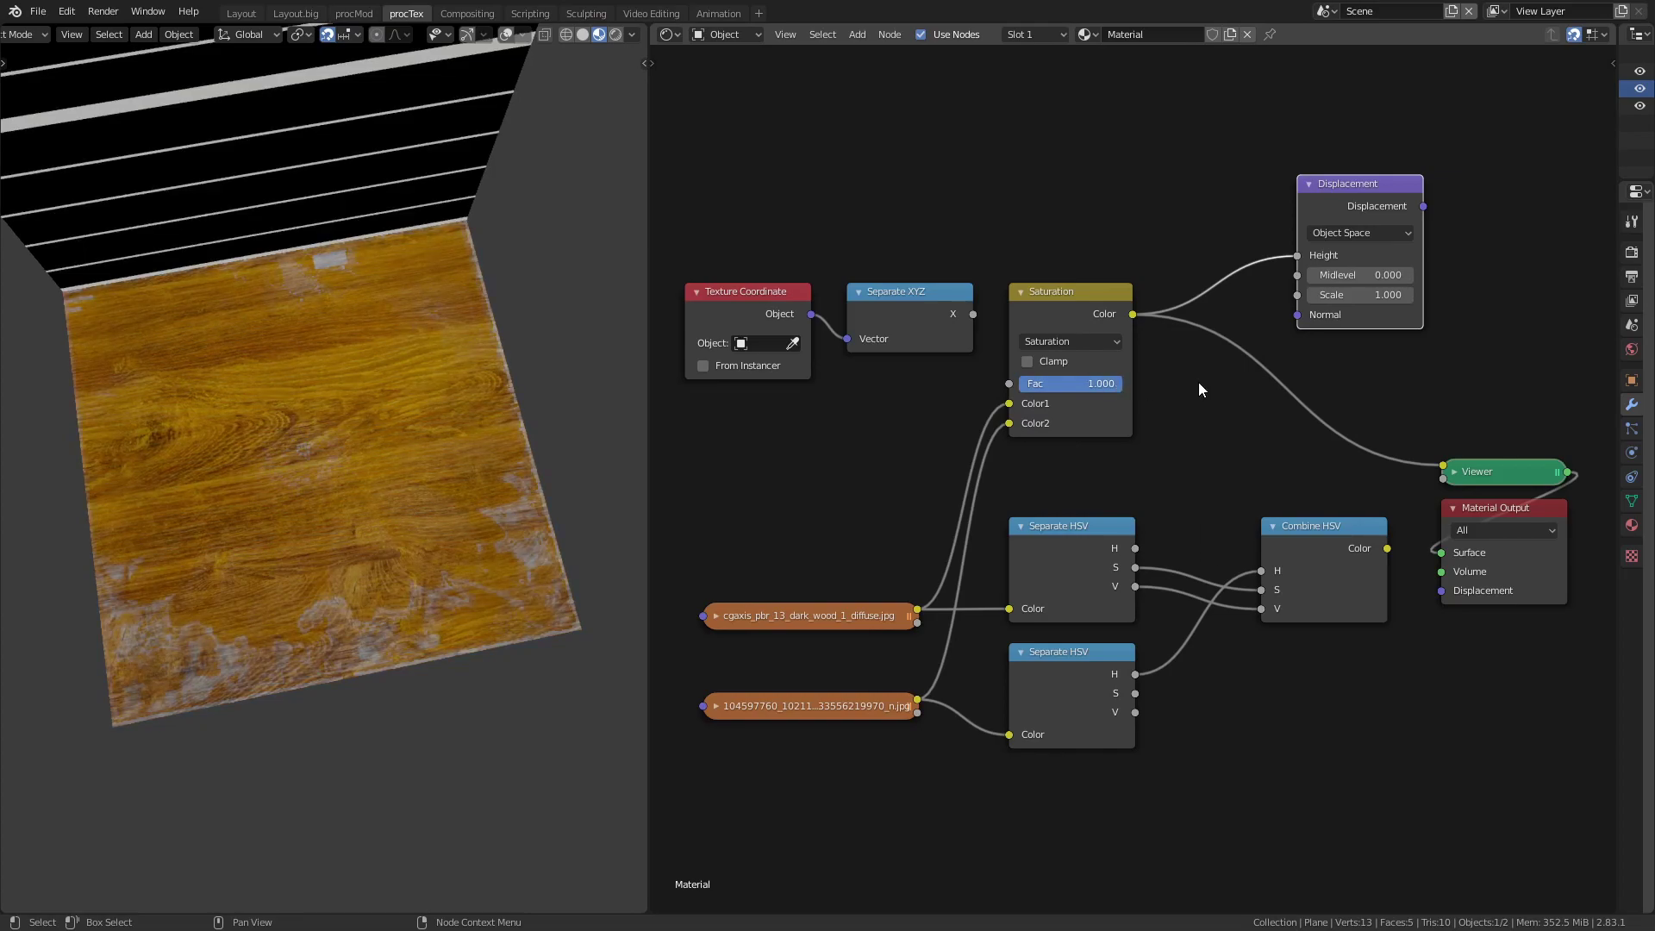
left_click_drag(1135, 694, 1262, 590)
left_click_drag(1136, 548, 1261, 571)
left_click(1341, 547, "ctrl+shift")
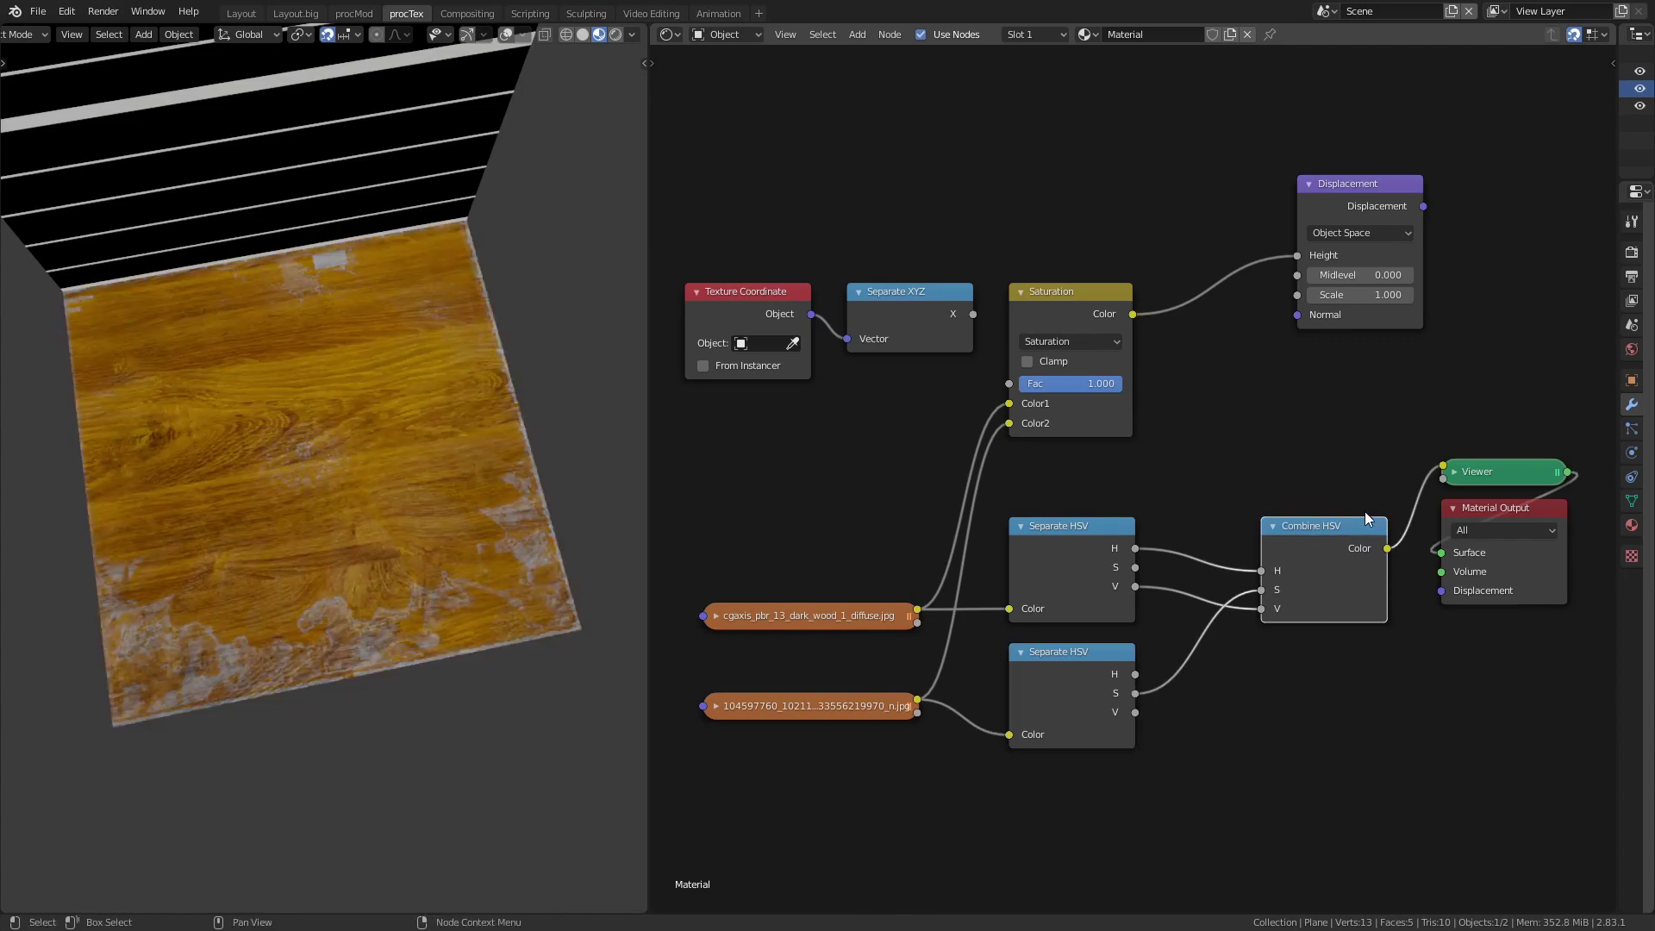
Switch the Mix to Value, taking saturation from the wood and value from the flower in Combine HSV
left_click(1070, 342)
left_click(1088, 747)
left_click_drag(1135, 567, 1262, 590)
left_click_drag(1136, 712, 1262, 609)
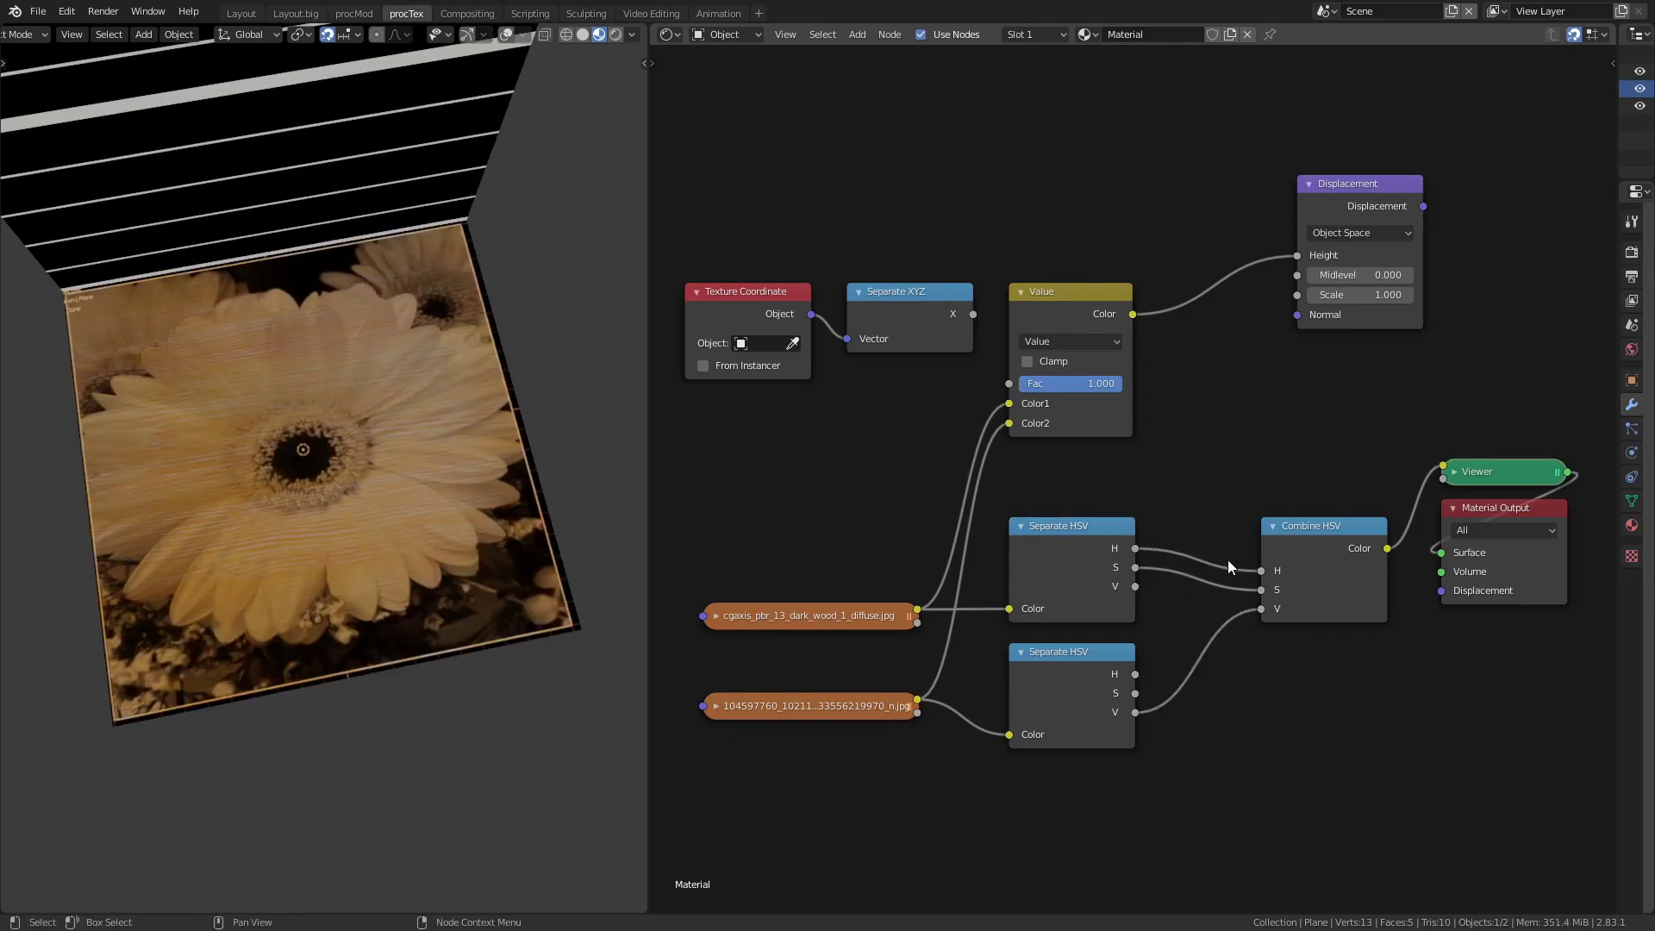
left_click(1104, 329, "ctrl+shift")
Lower the Mix factor to 0.667 and change the blend mode to Color
left_click_drag(1055, 395, 1042, 385)
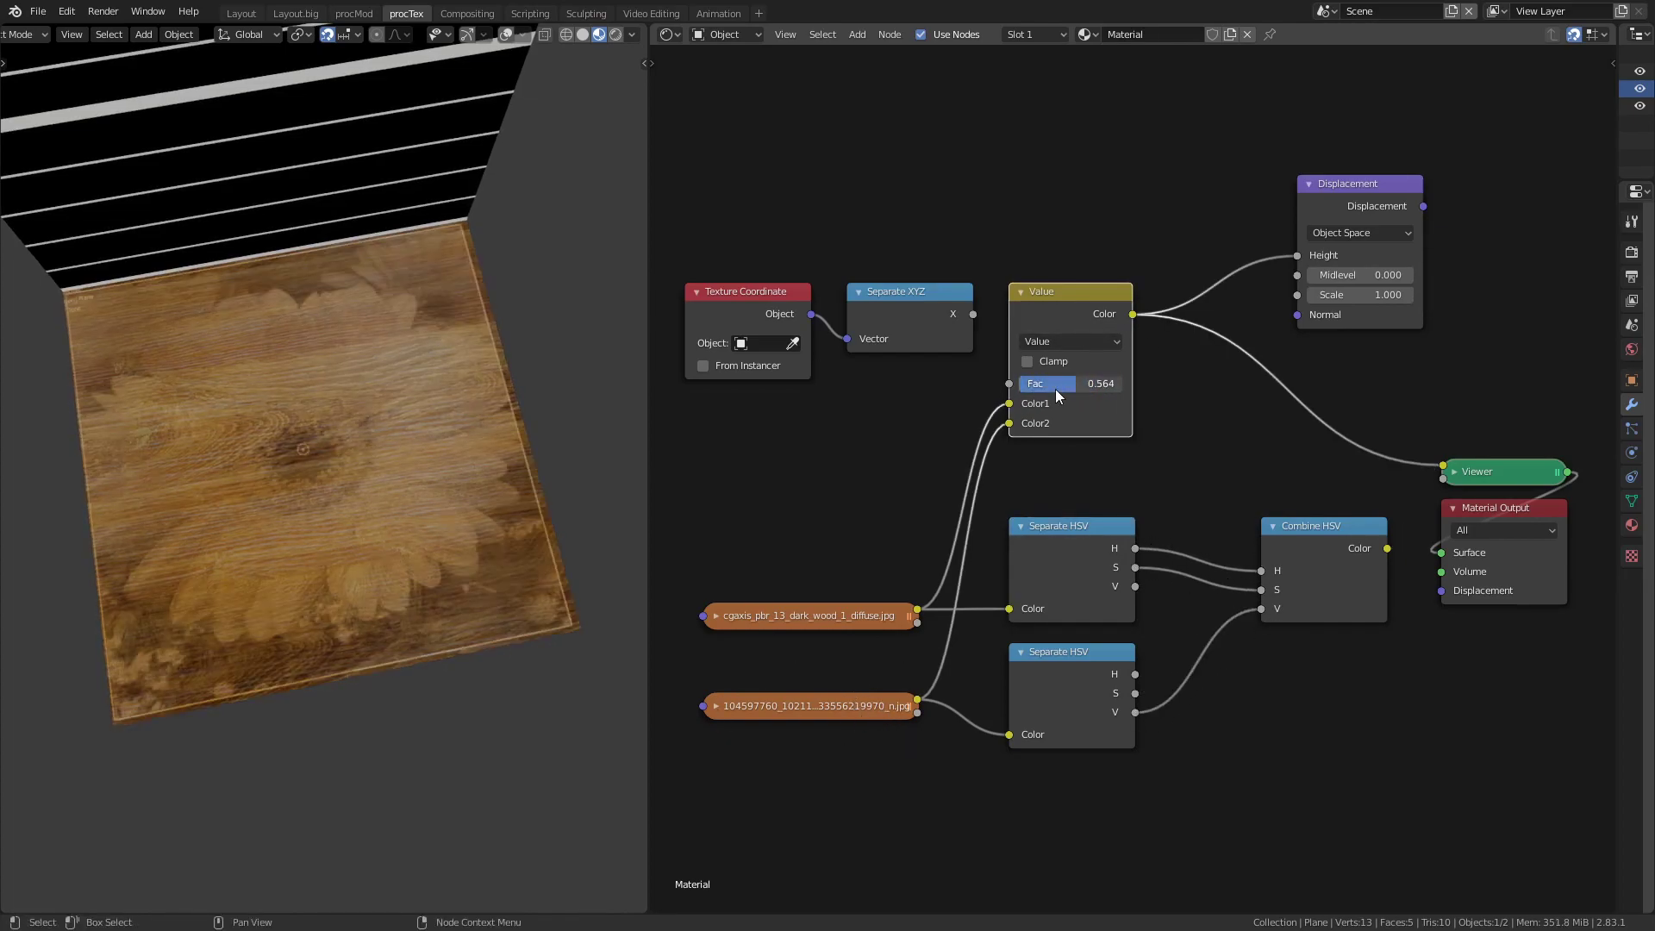
mouse_move(483, 552)
middle_mouse_down()
mouse_move(400, 610)
mouse_move(412, 588)
middle_mouse_up()
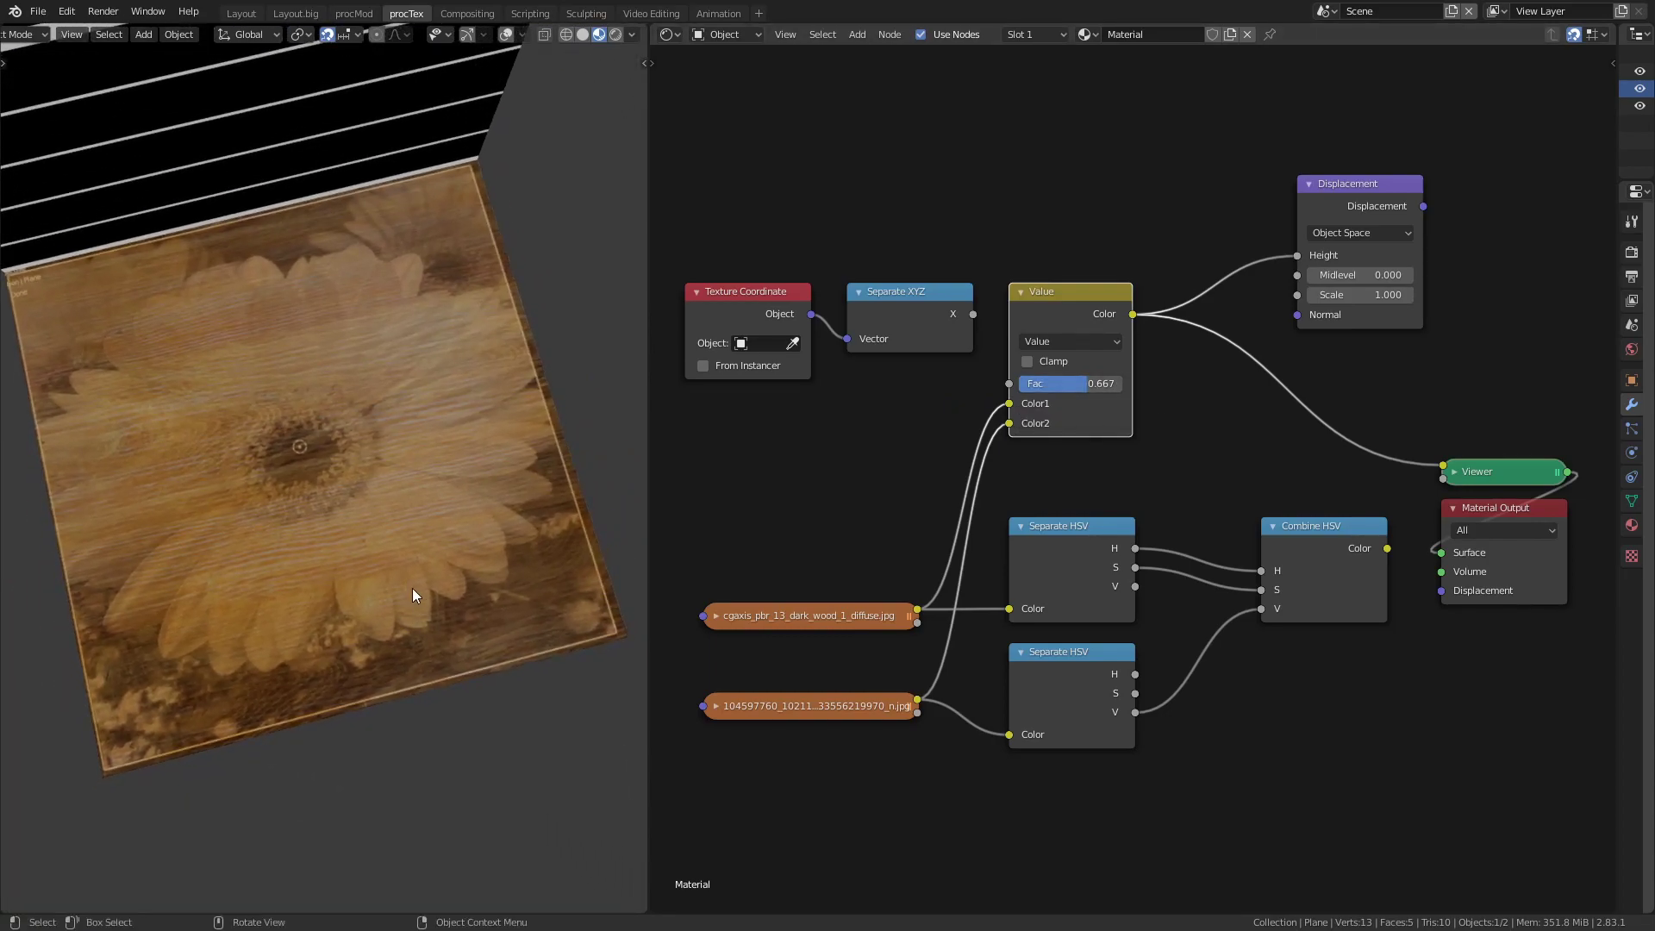
middle_click_drag(412, 588, 395, 640)
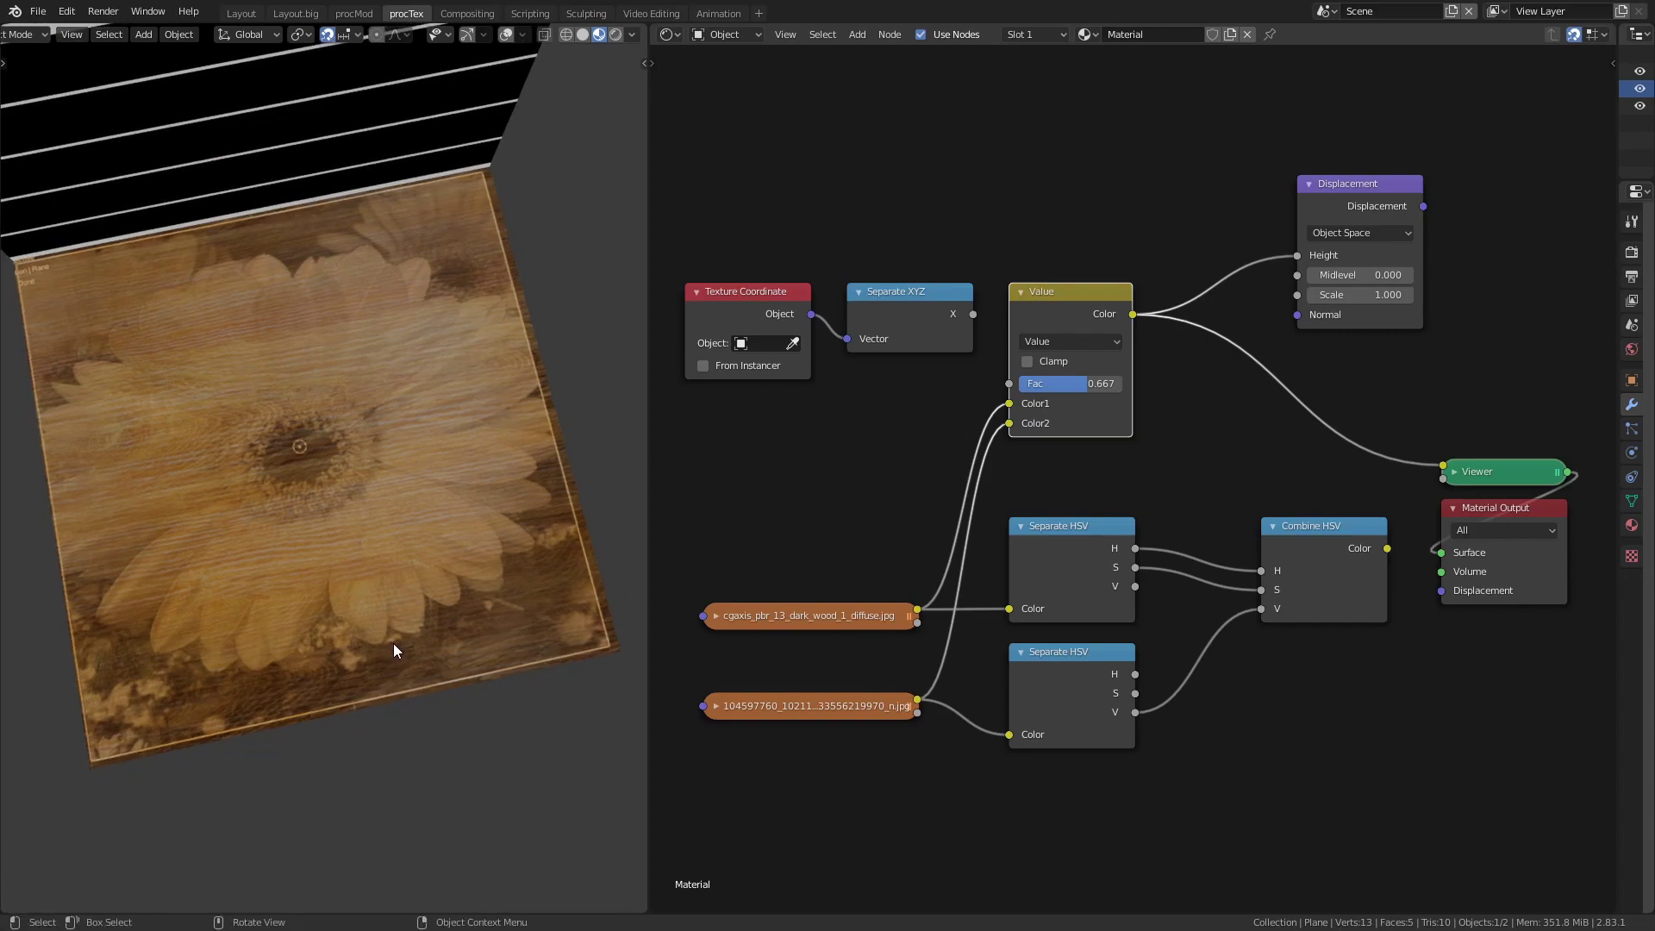
left_click(1069, 341)
left_click(1045, 727)
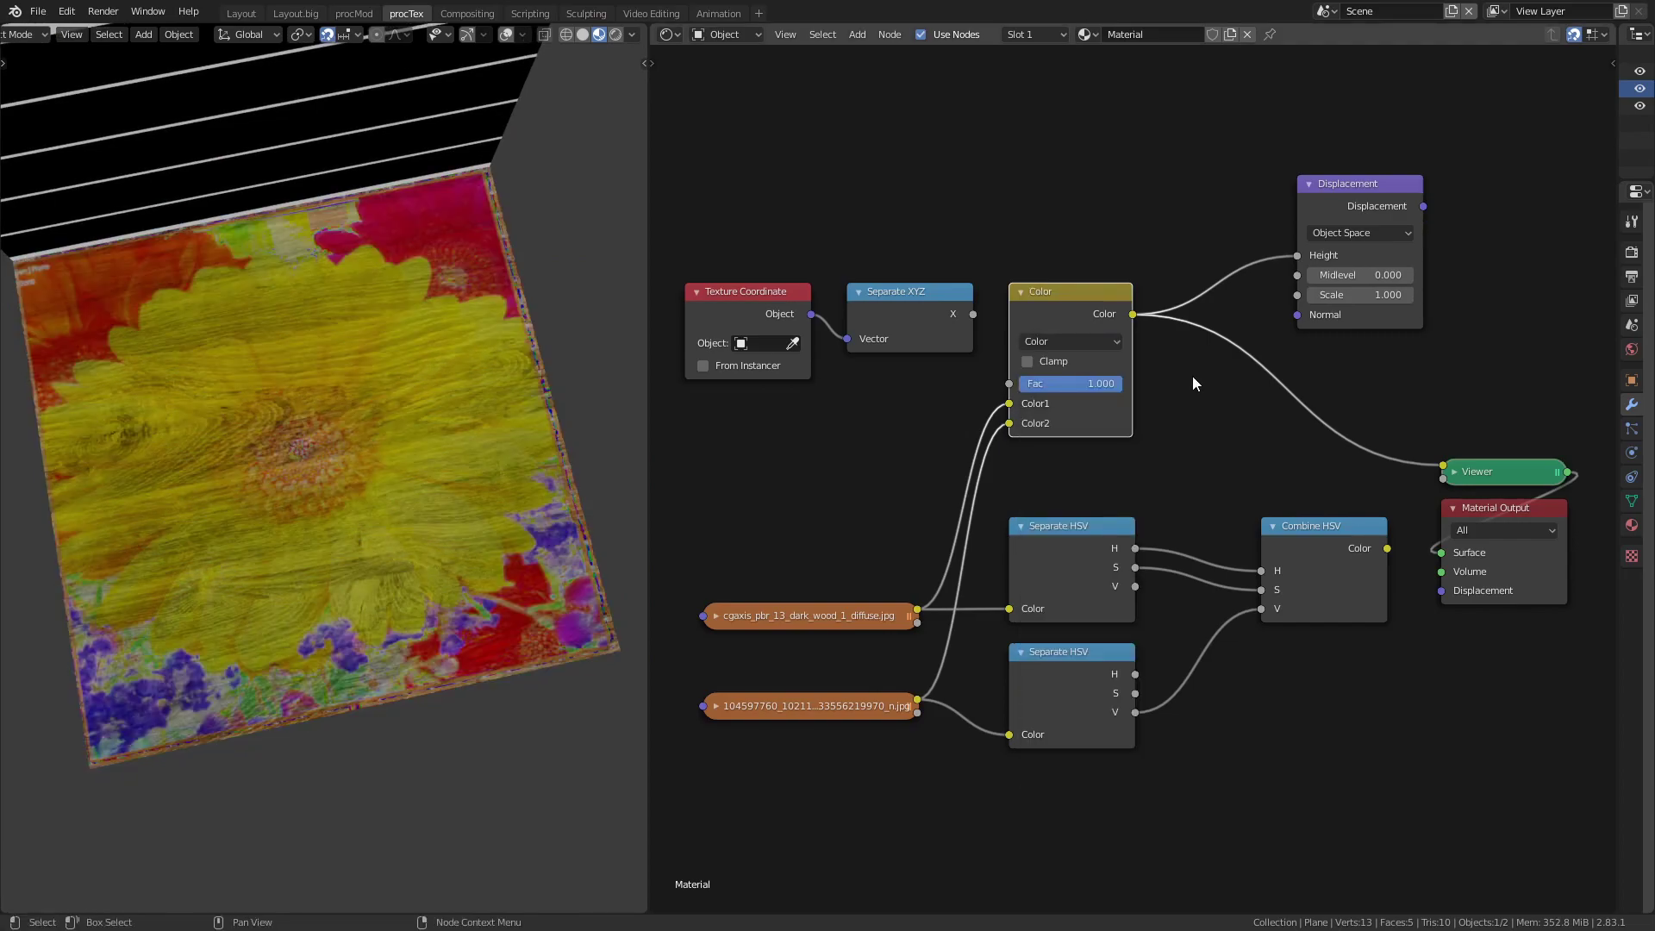
Cut the Combine HSV links and reconnect flower hue and saturation with wood value
right_click_drag(1225, 543, 1207, 664, "ctrl")
mouse_move(1135, 586)
left_mouse_down()
mouse_move(1257, 527)
mouse_move(1262, 609)
left_mouse_up()
mouse_move(1135, 674)
left_mouse_down()
mouse_move(1262, 570)
mouse_move(1262, 590)
left_mouse_up()
left_click(1347, 551, "ctrl+shift")
left_click(1071, 298, "ctrl+shift")
middle_click_drag(1209, 874, 1176, 583)
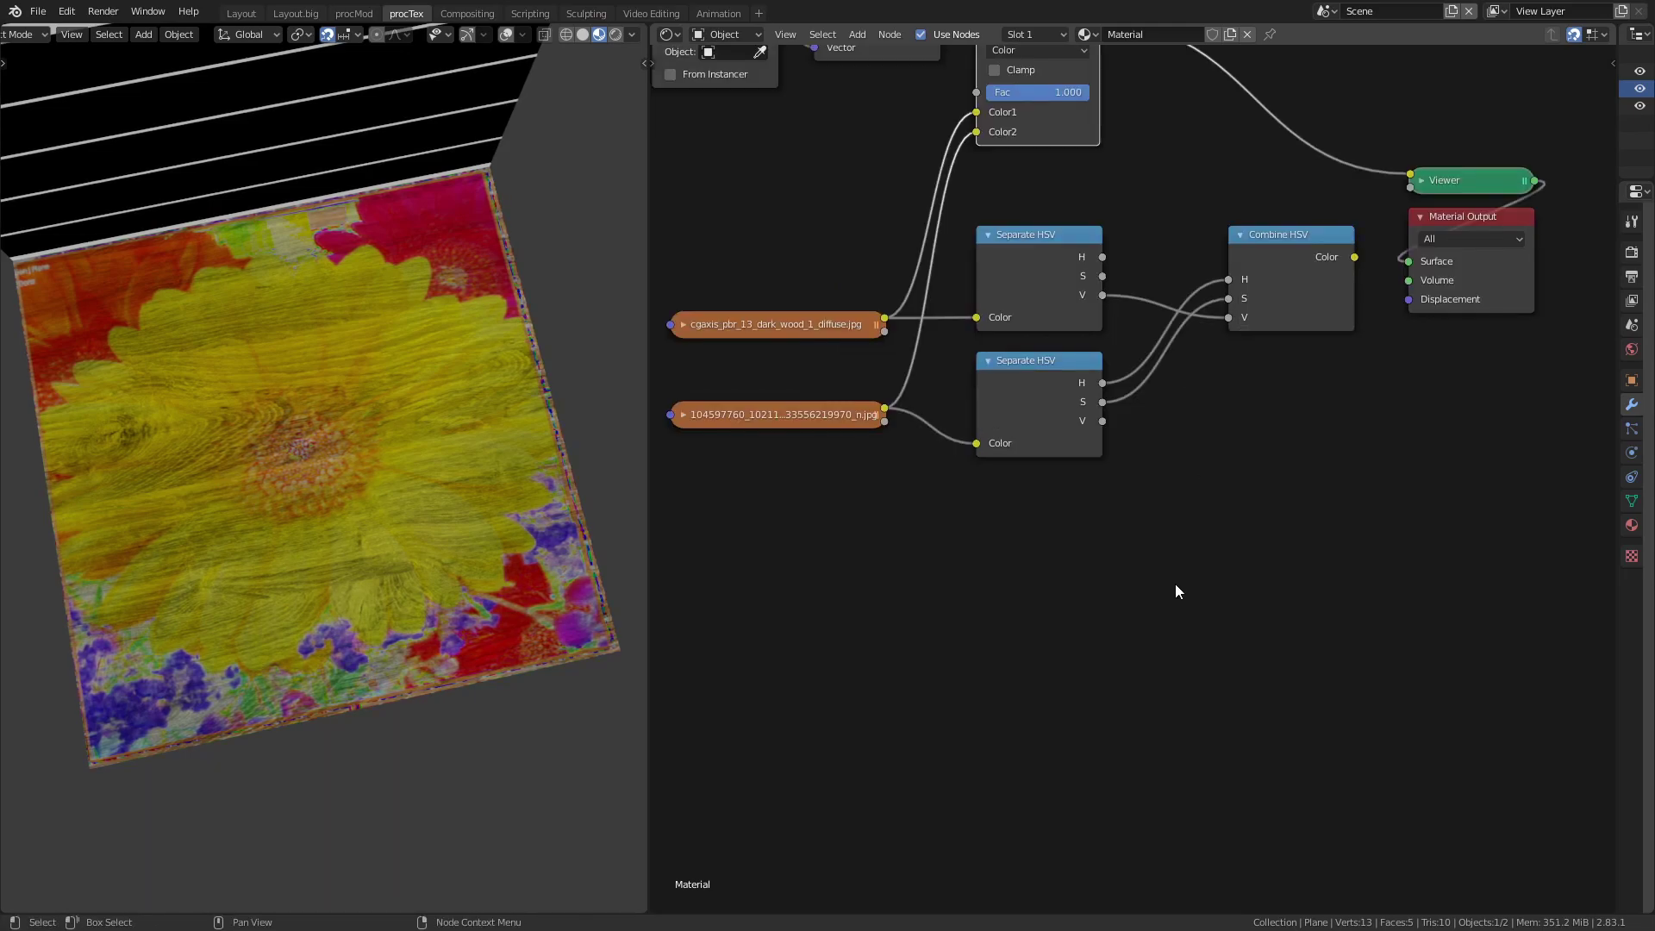
Add an RGB node and set its colour to a light periwinkle blue
key("shift+a")
left_click(1078, 497)
left_click(1250, 686)
key("KP_Decimal")
mouse_move(1053, 457)
left_mouse_down()
mouse_move(1007, 490)
mouse_move(1047, 416)
mouse_move(1174, 439)
mouse_move(1195, 559)
mouse_move(1069, 601)
mouse_move(1014, 459)
mouse_move(1115, 496)
mouse_move(1095, 499)
mouse_move(1174, 434)
mouse_move(1099, 500)
mouse_move(1183, 436)
mouse_move(1113, 497)
left_mouse_up()
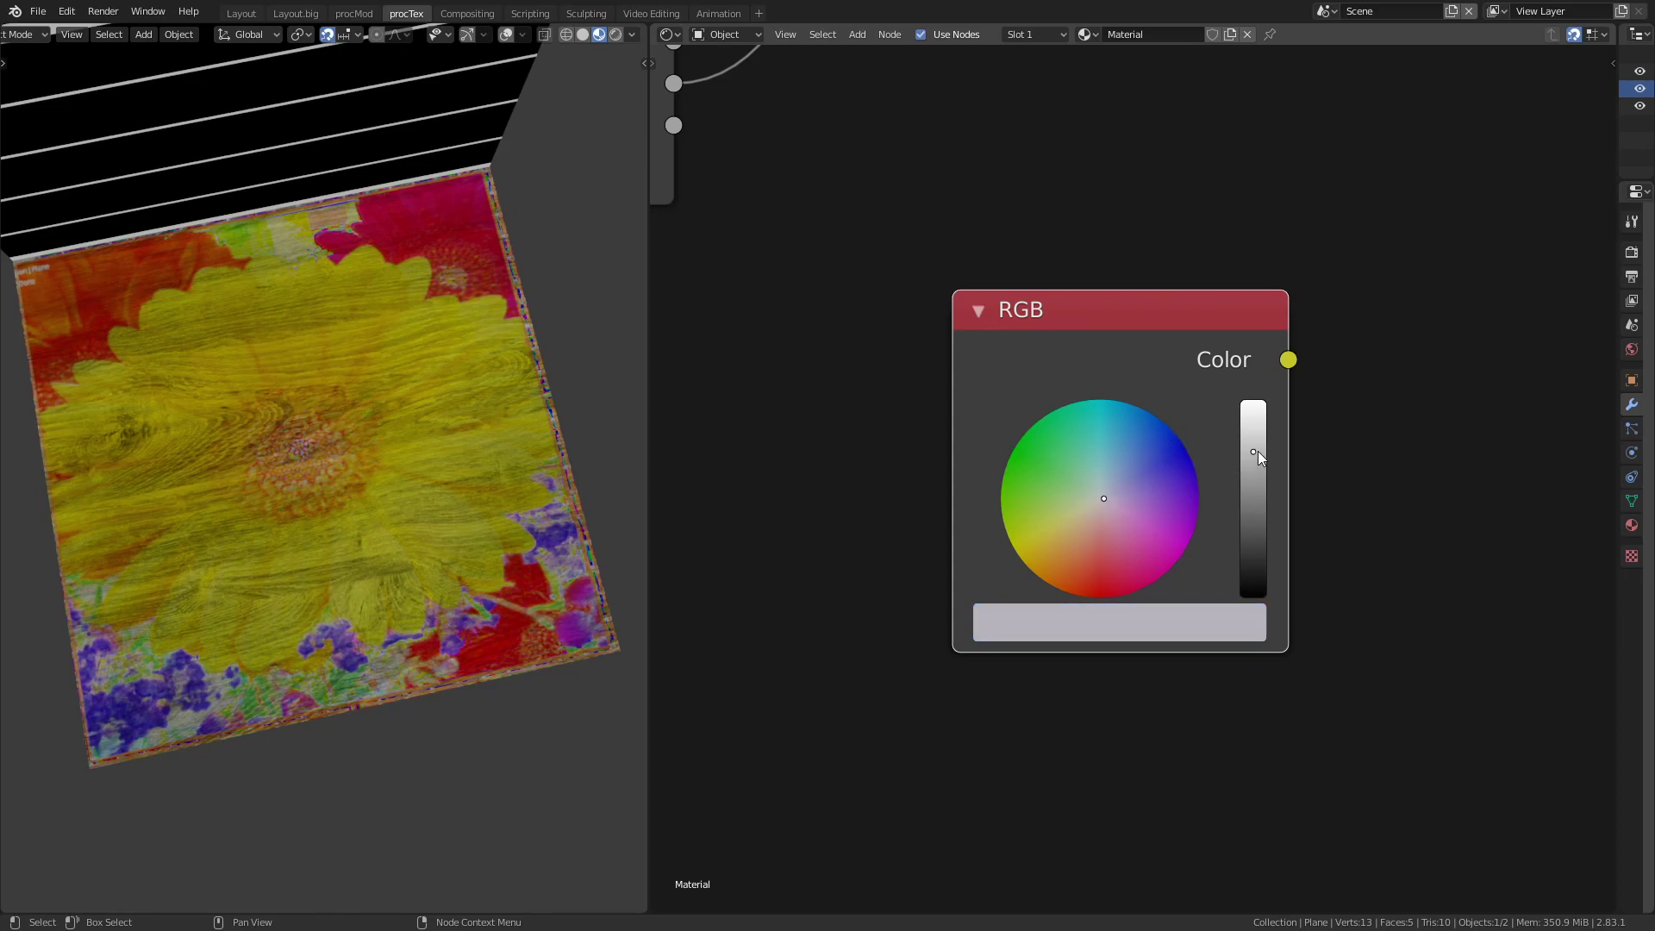
mouse_move(1258, 452)
left_mouse_down()
mouse_move(1260, 576)
mouse_move(1264, 388)
mouse_move(1260, 549)
mouse_move(1281, 385)
left_mouse_up()
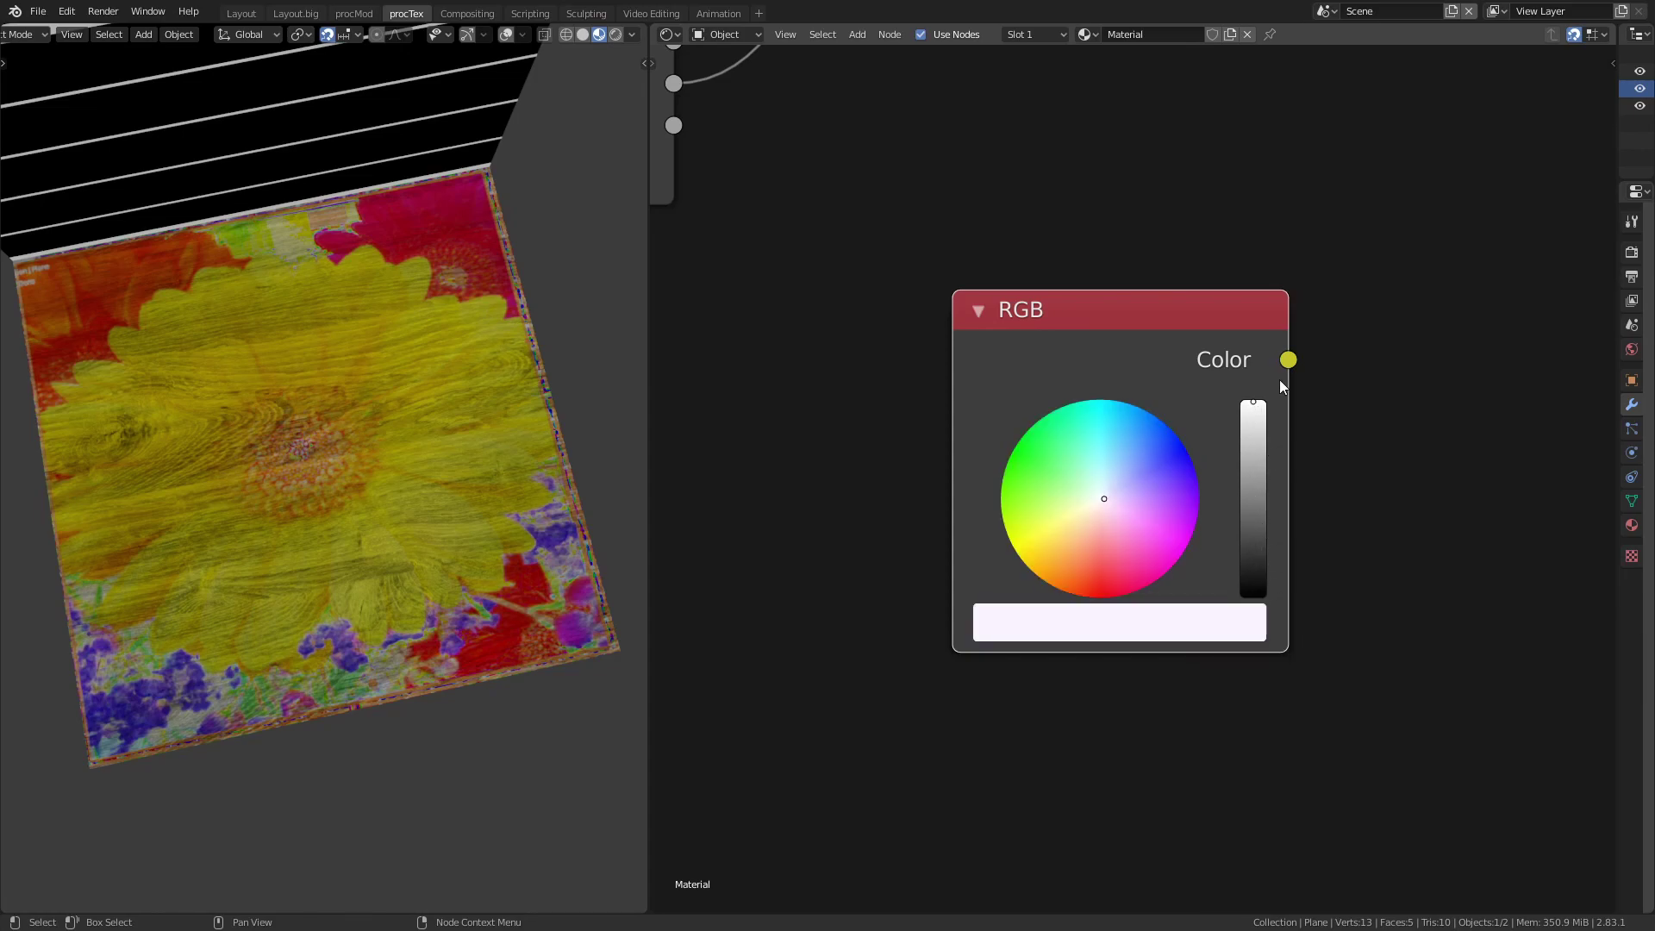
mouse_move(1104, 494)
left_mouse_down()
mouse_move(1107, 439)
mouse_move(1130, 515)
mouse_move(1119, 457)
mouse_move(1079, 452)
mouse_move(1101, 491)
mouse_move(1138, 472)
left_mouse_up()
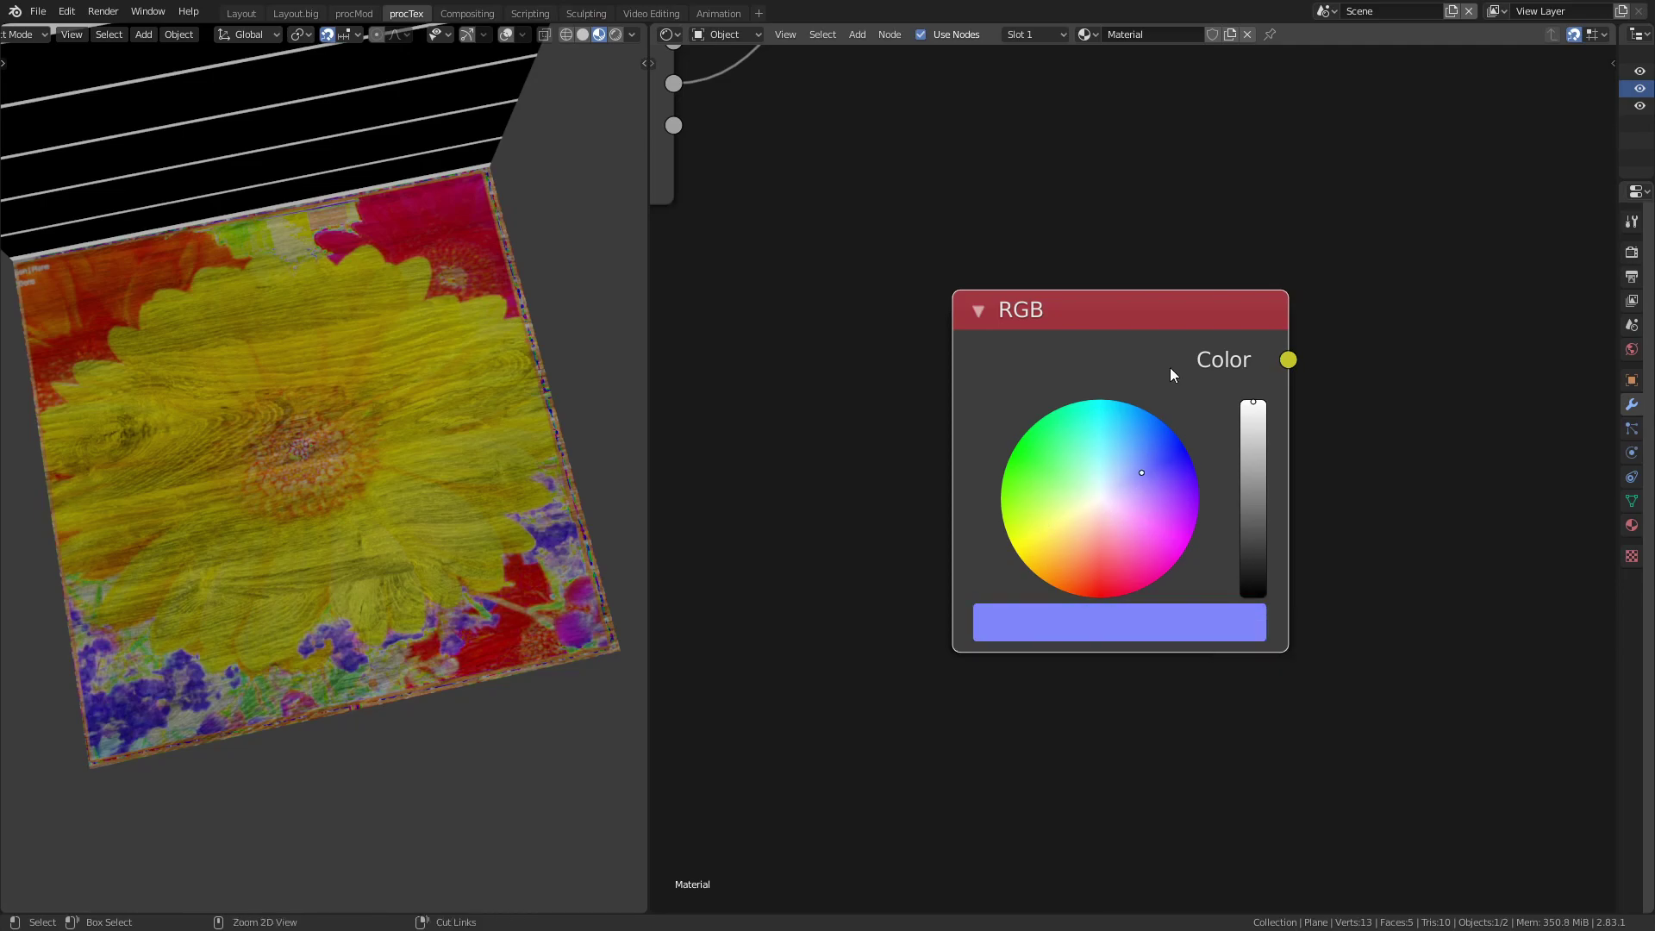
key("Home")
Preview Combine HSV on the plane and browse the Mix node's blend mode list
left_click(1331, 468, "ctrl+shift")
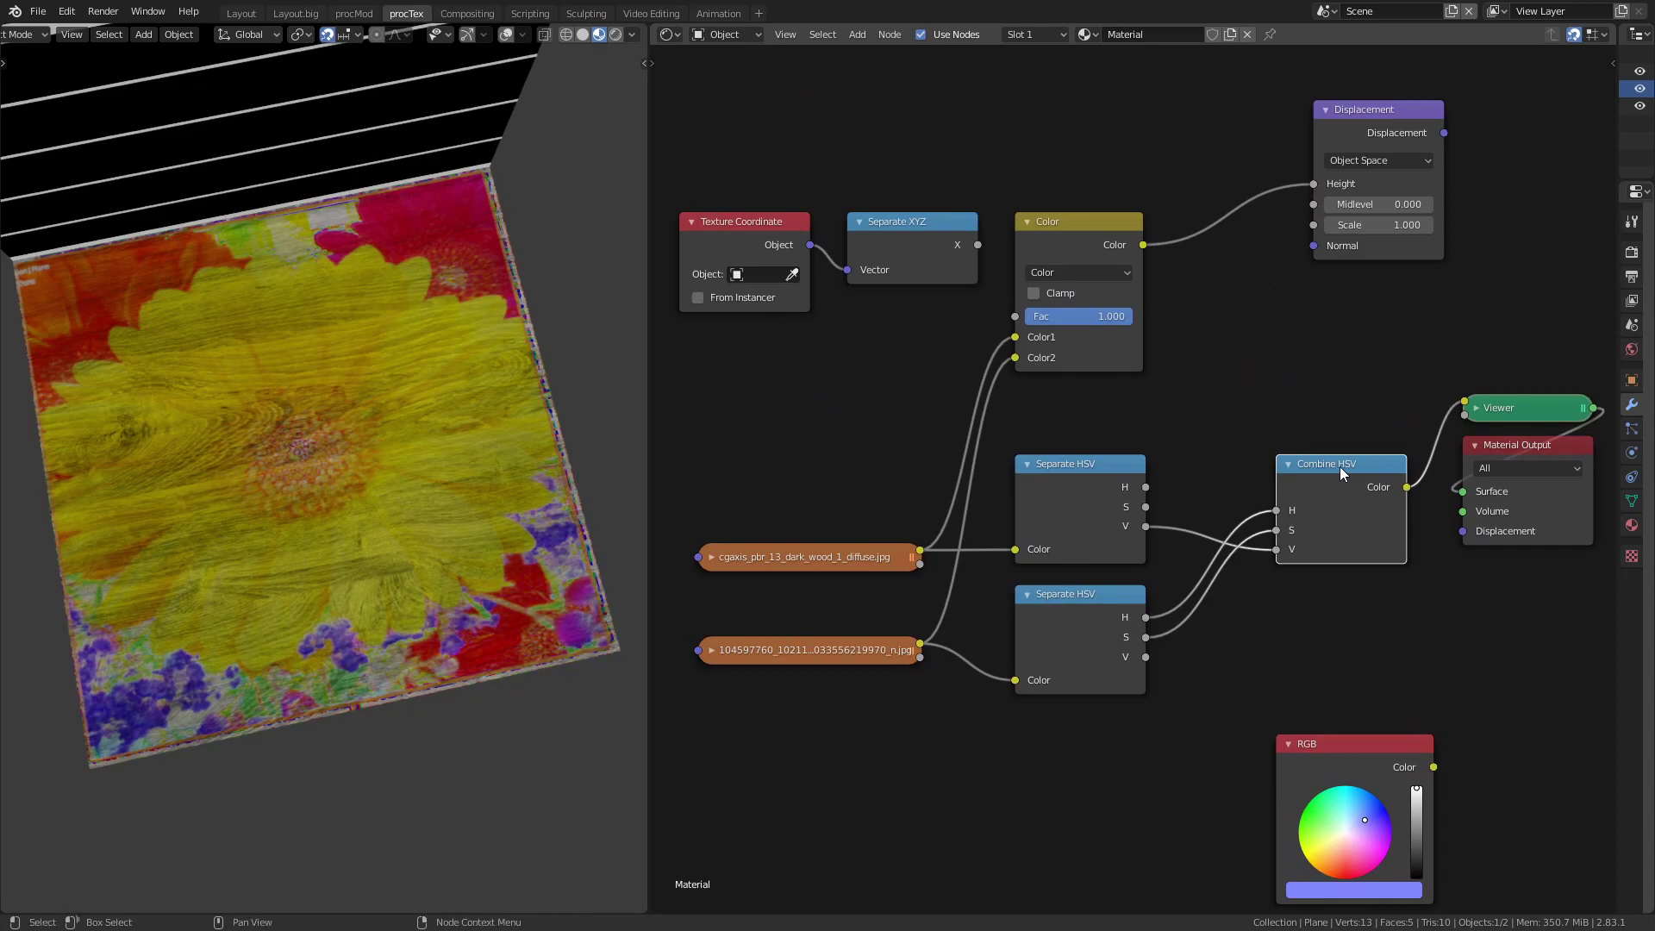
left_click(1109, 273)
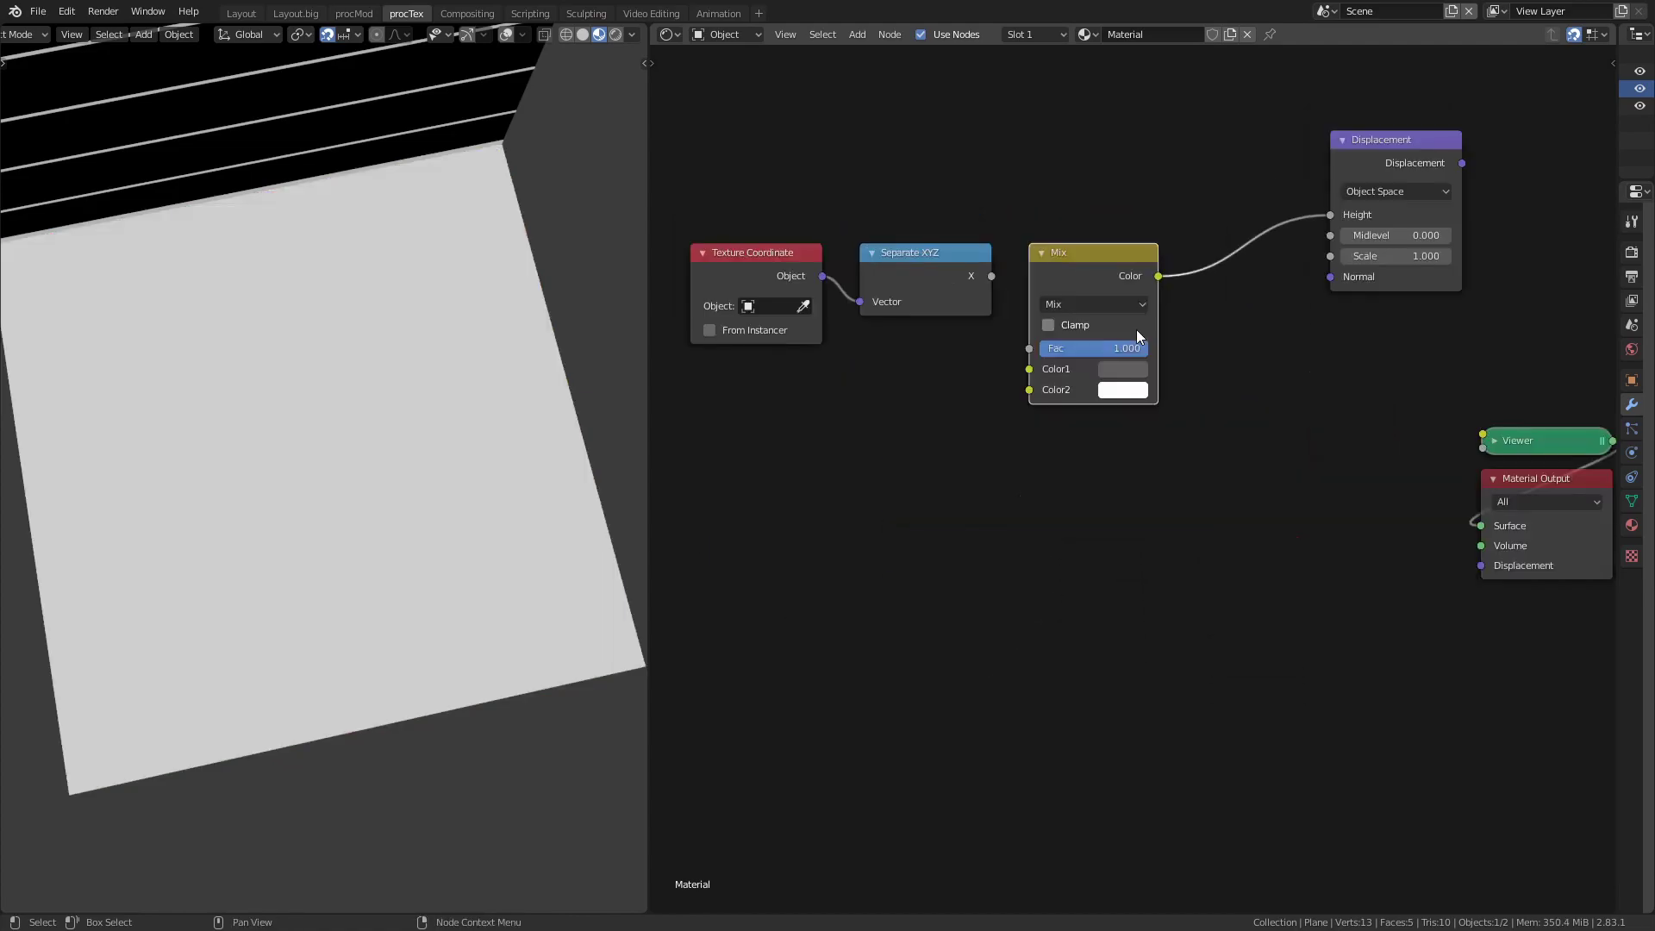
left_click(1121, 305)
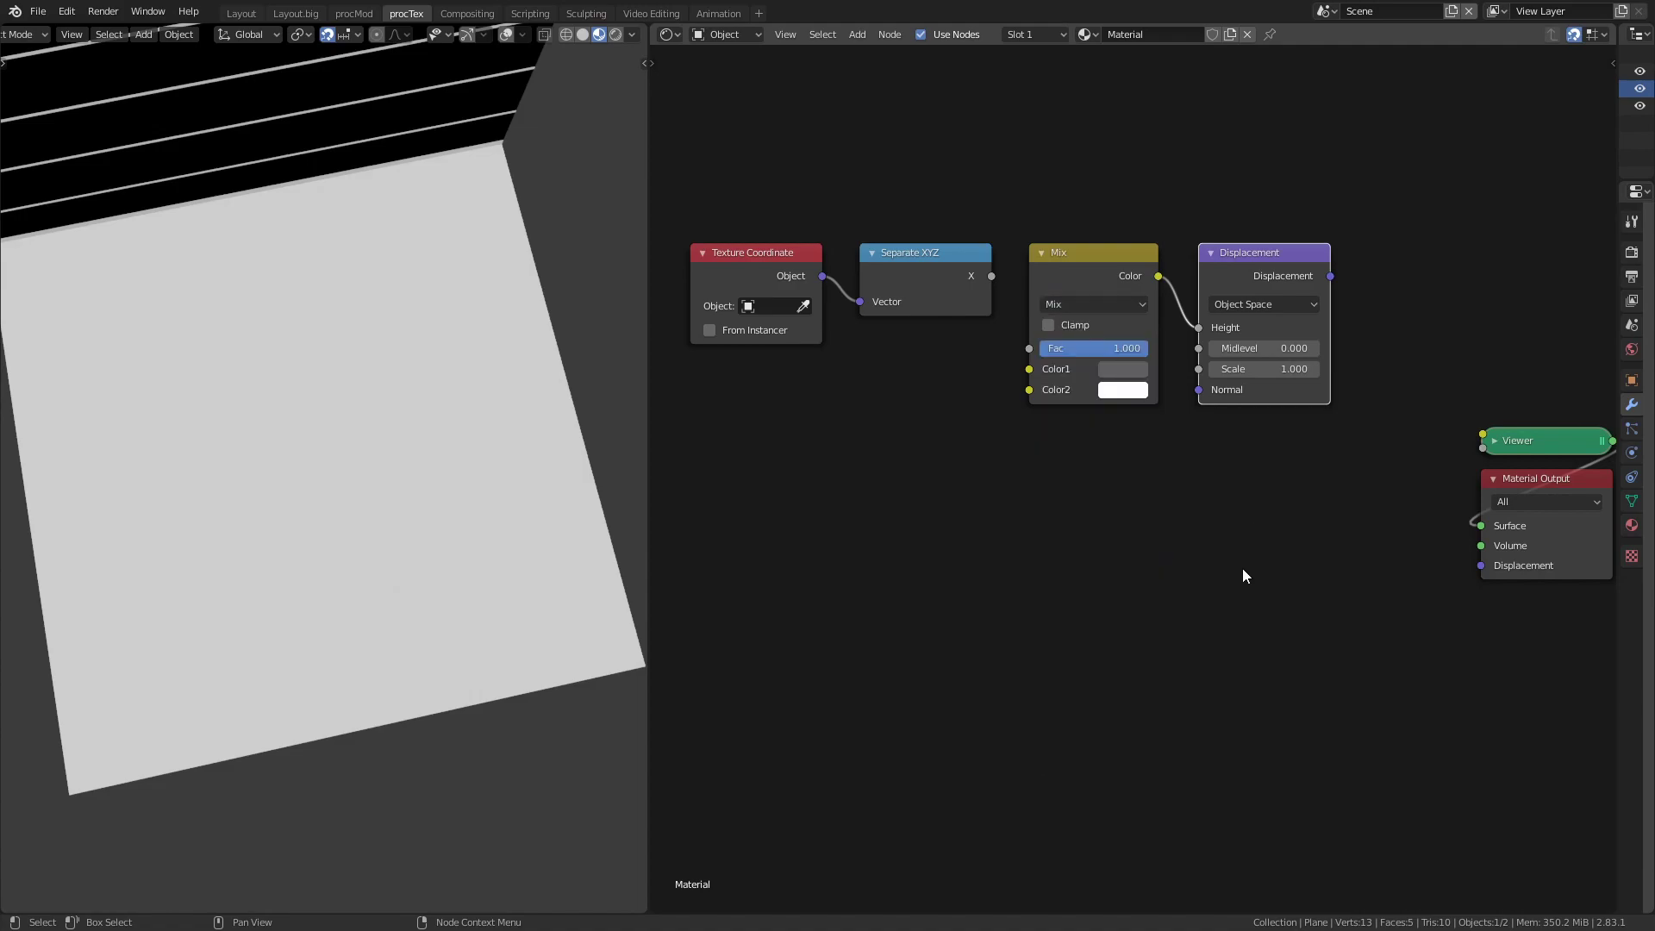
scroll(487, 560, "down", 5)
mouse_move(481, 597)
middle_mouse_down()
mouse_move(524, 615)
mouse_move(515, 582)
middle_mouse_up()
key("shift+a")
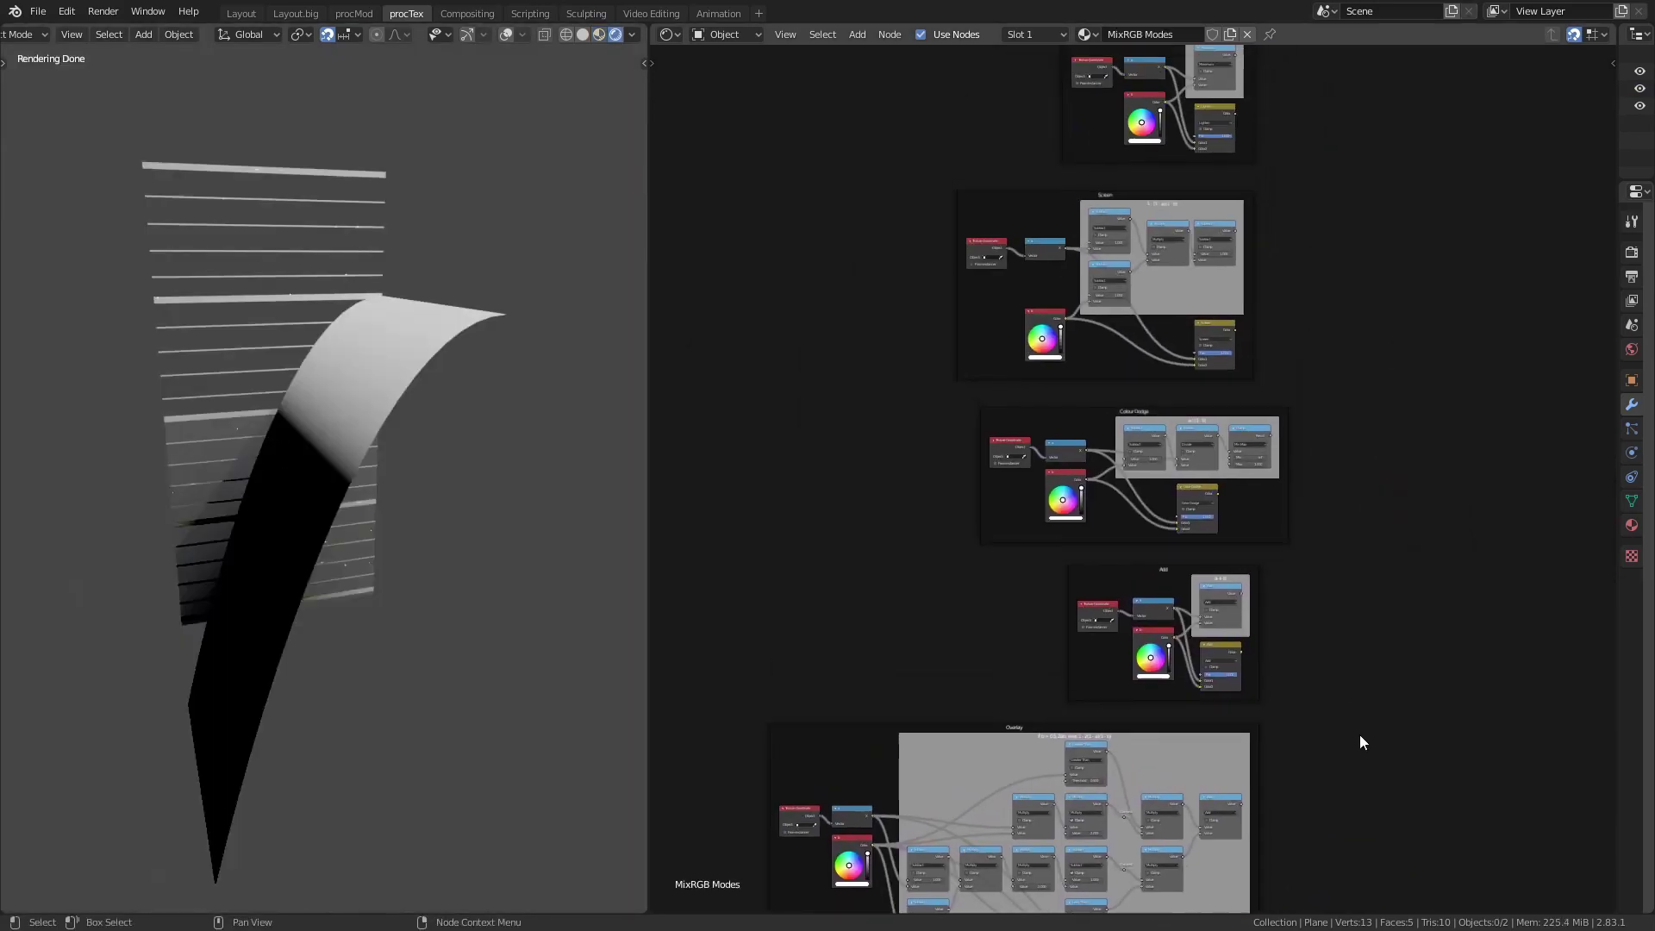
Save the MixRGB Modes material file as mixrgb.blend
mouse_move(1359, 734)
middle_mouse_down()
mouse_move(1364, 579)
mouse_move(1333, 717)
mouse_move(1353, 521)
mouse_move(1290, 592)
mouse_move(1341, 572)
mouse_move(1357, 529)
middle_mouse_up()
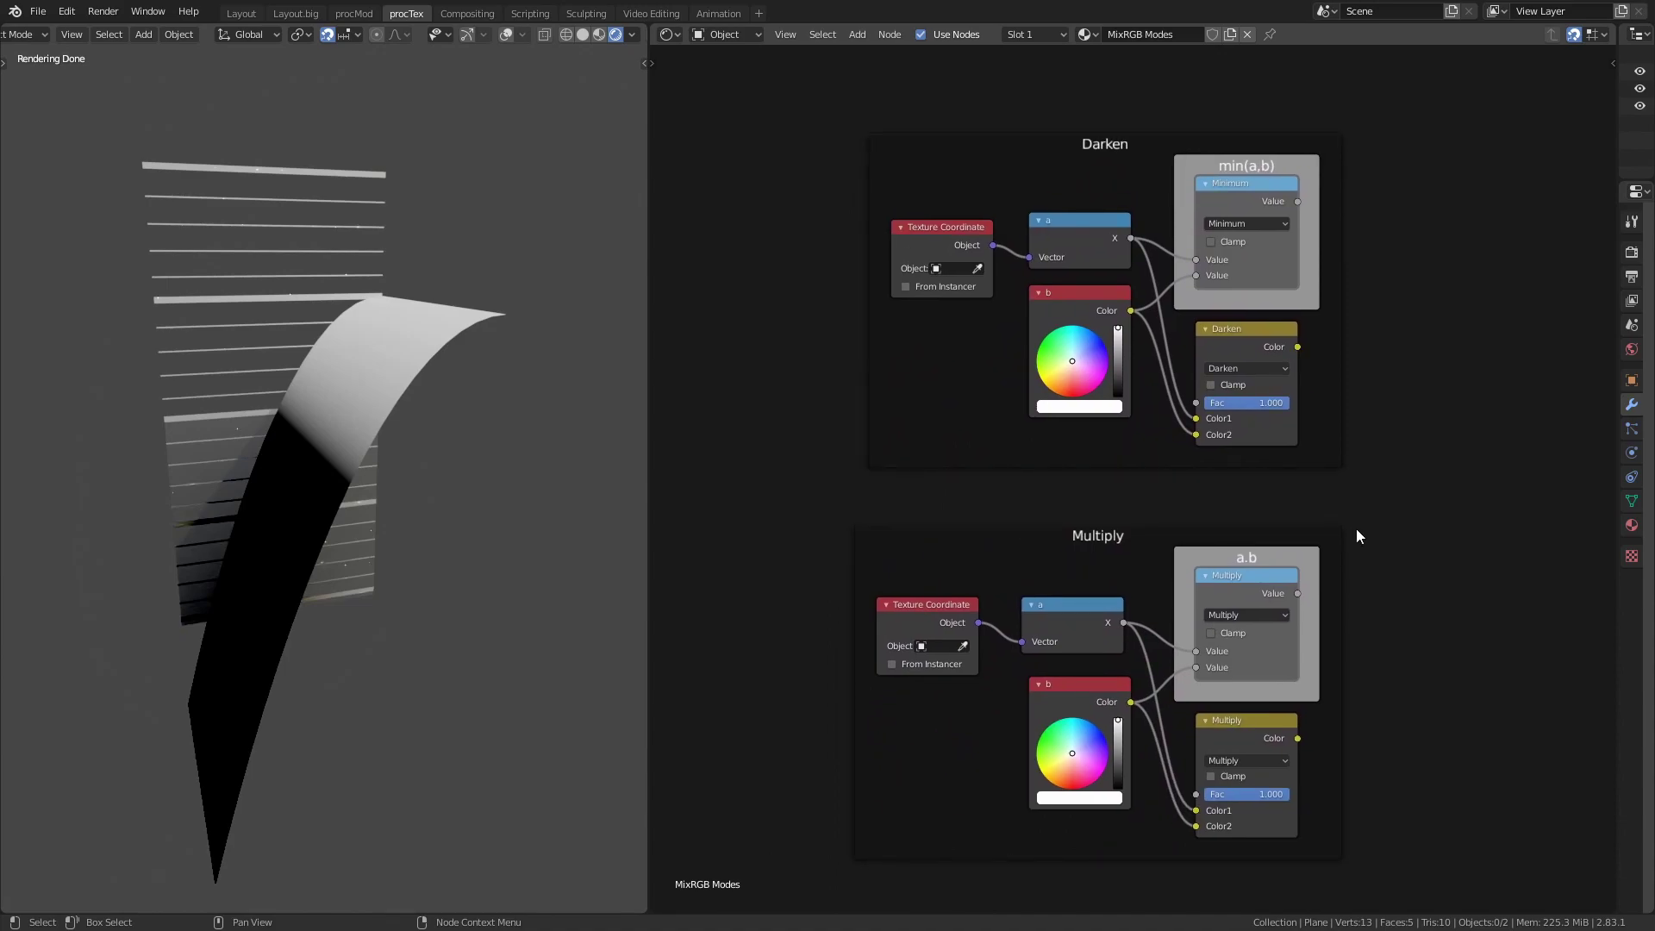
key("ctrl+s")
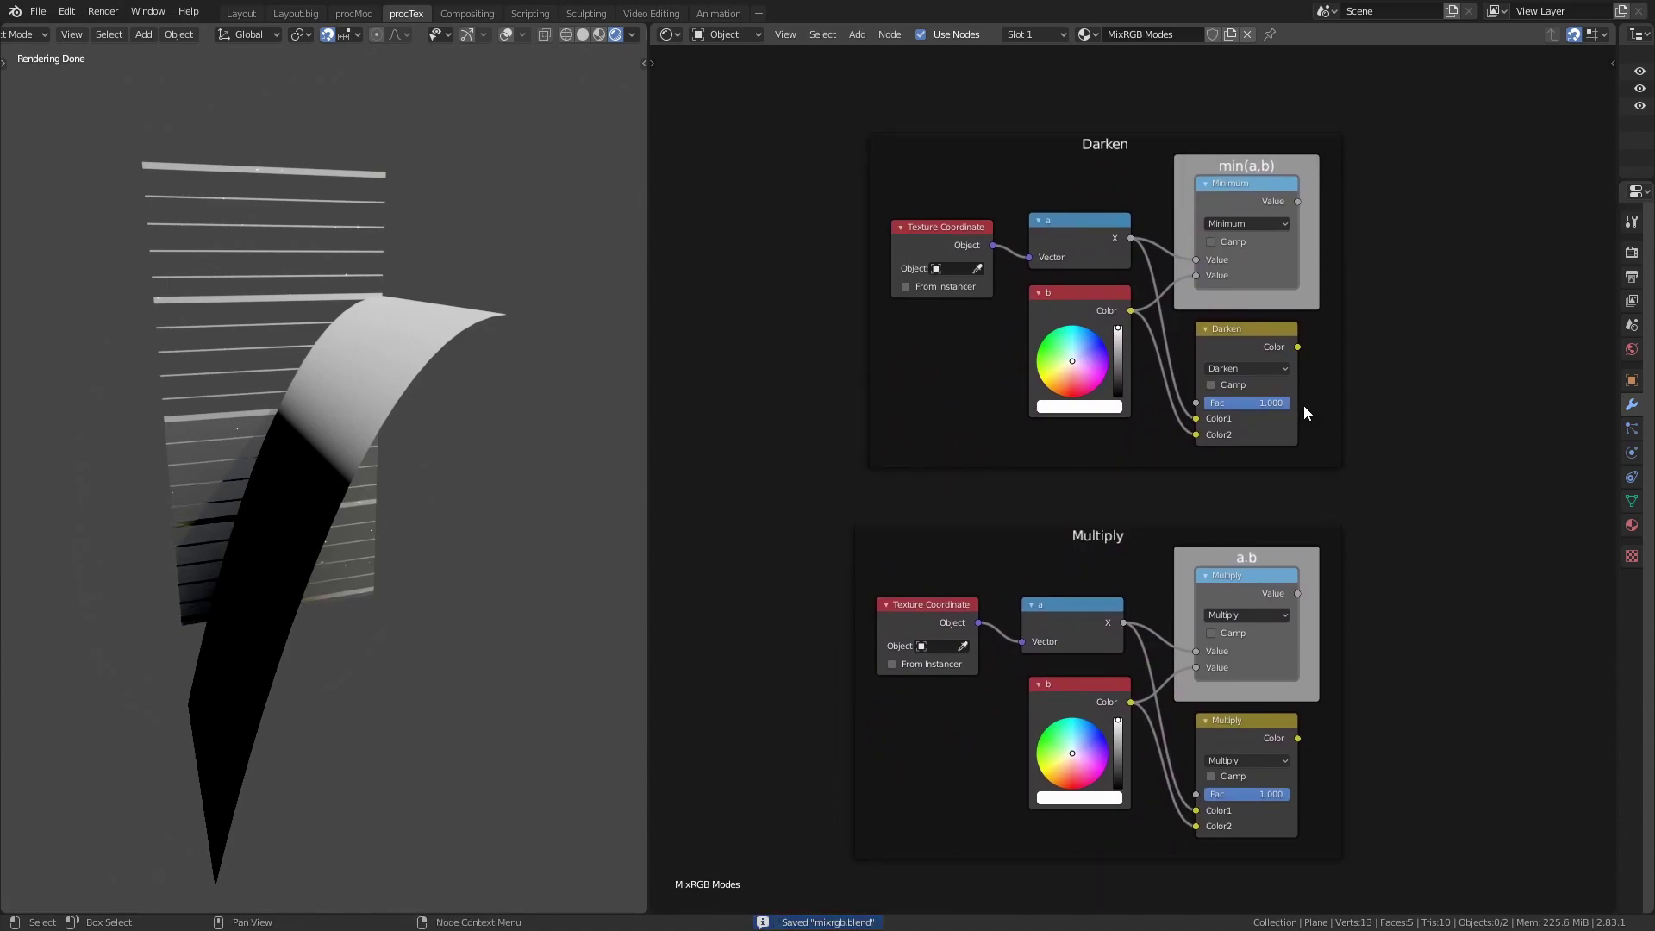
scroll(1303, 405, "down", 5)
scroll(1372, 548, "down", 3)
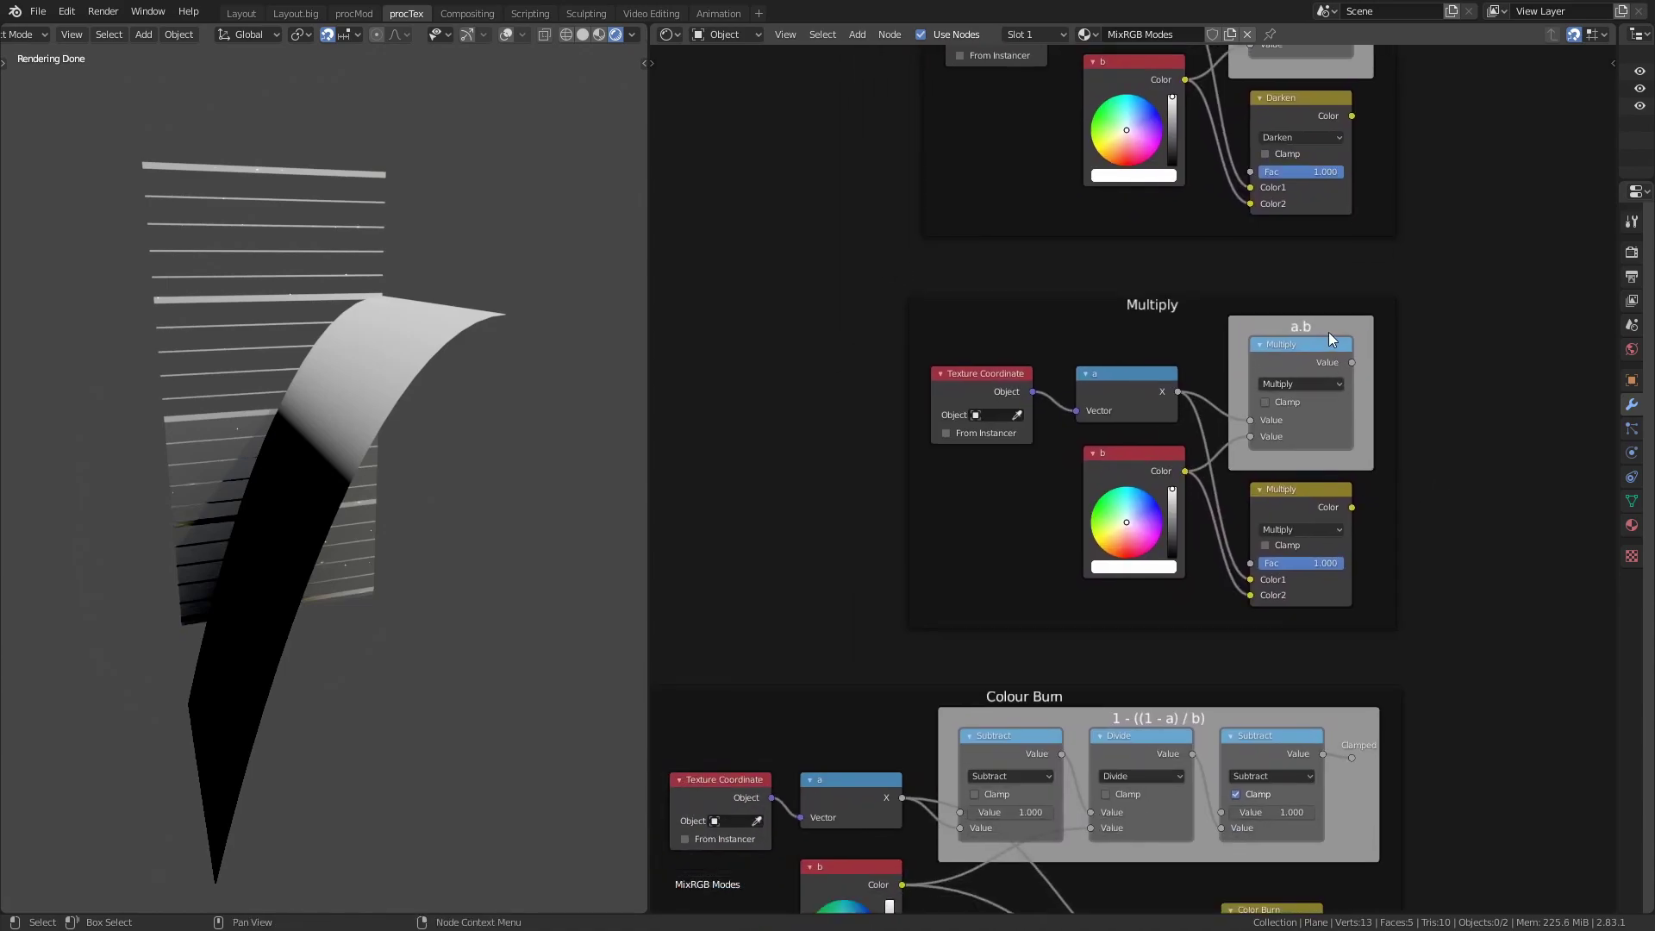
Browse the Darken, Multiply, Screen, Overlay and Soft Light formula frames
scroll(1248, 200, "up", 6)
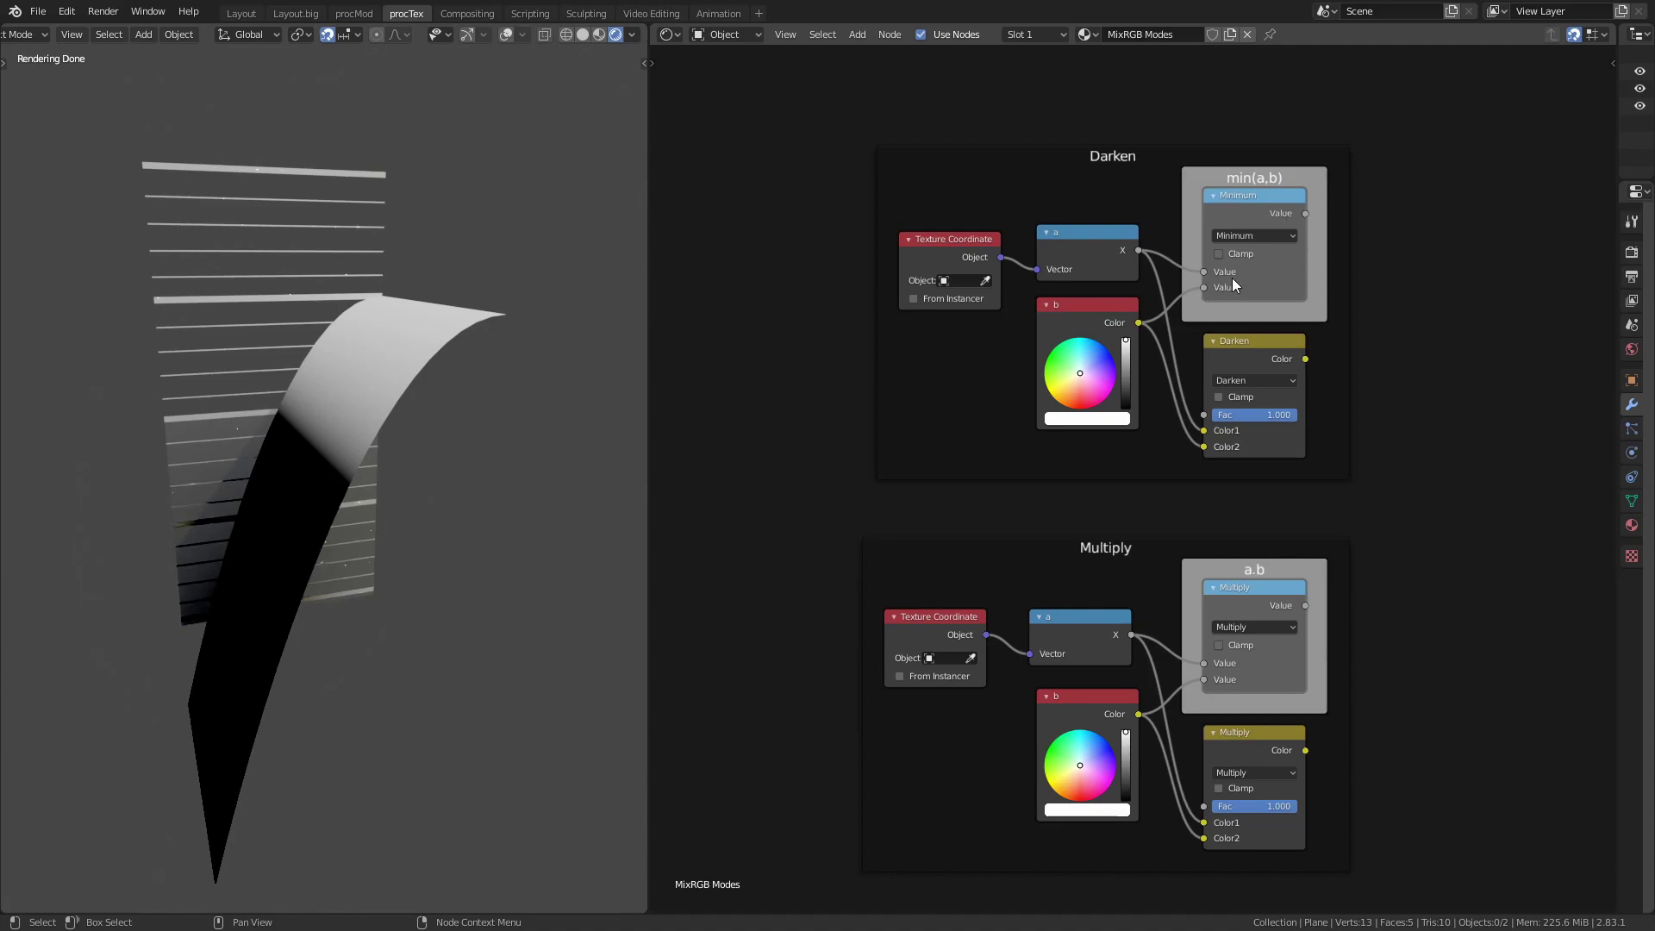
scroll(1233, 277, "down", 5)
scroll(1337, 549, "down", 3)
scroll(1214, 281, "down", 5)
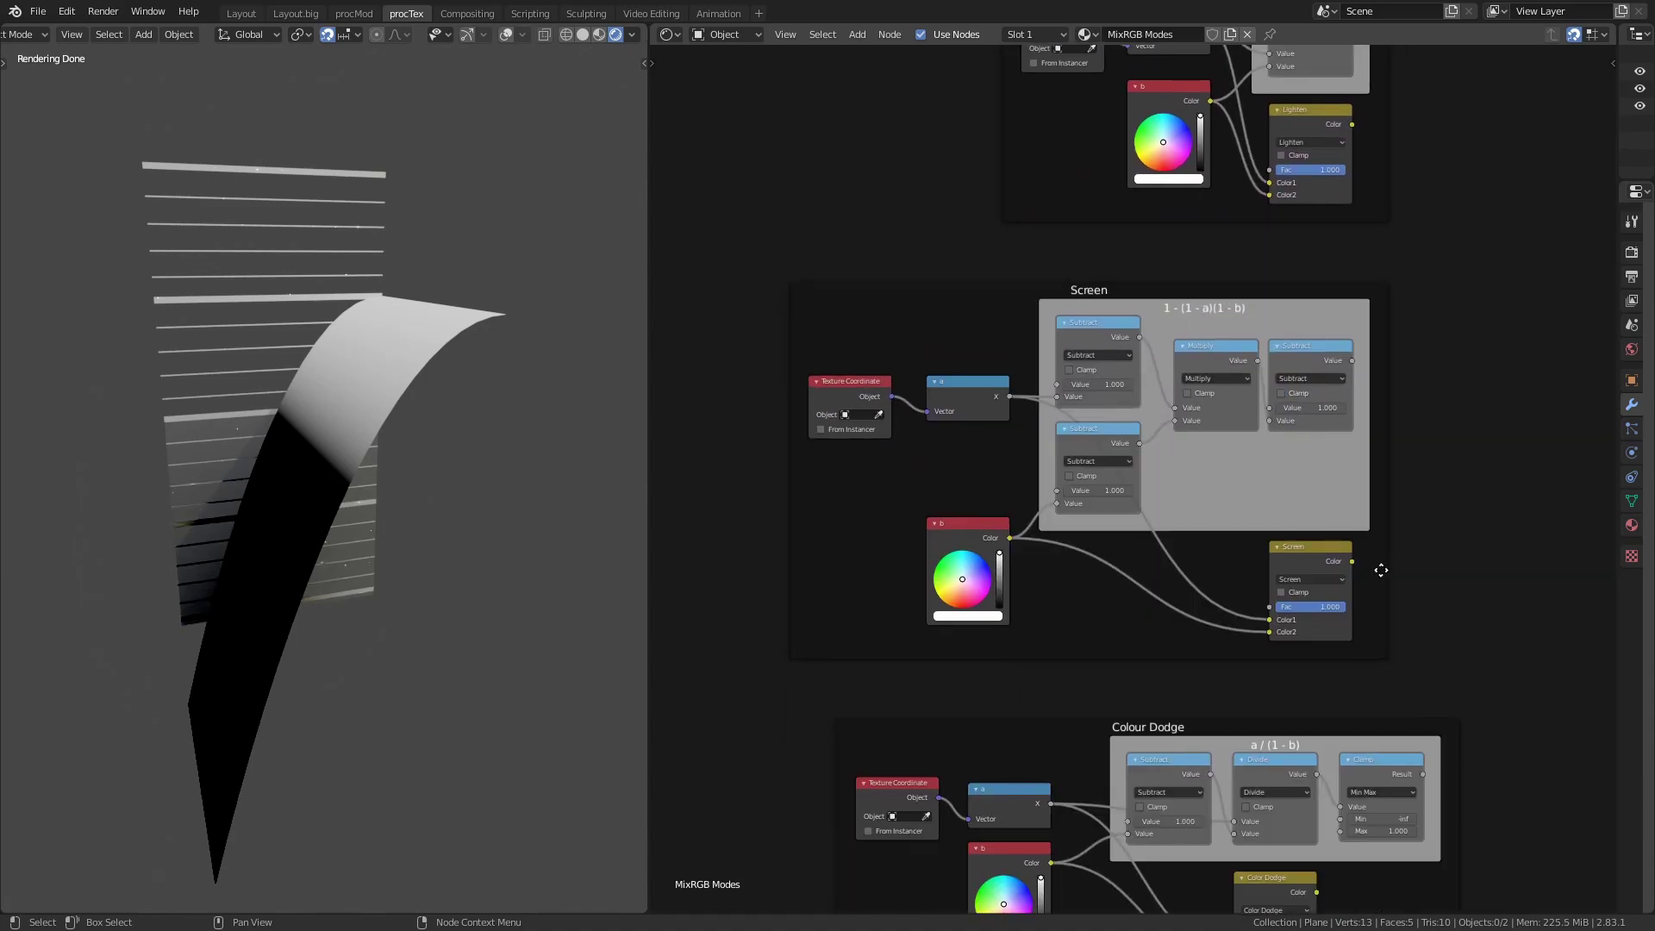
scroll(1416, 515, "down", 5)
scroll(1502, 236, "down", 5)
scroll(1502, 236, "up", 1)
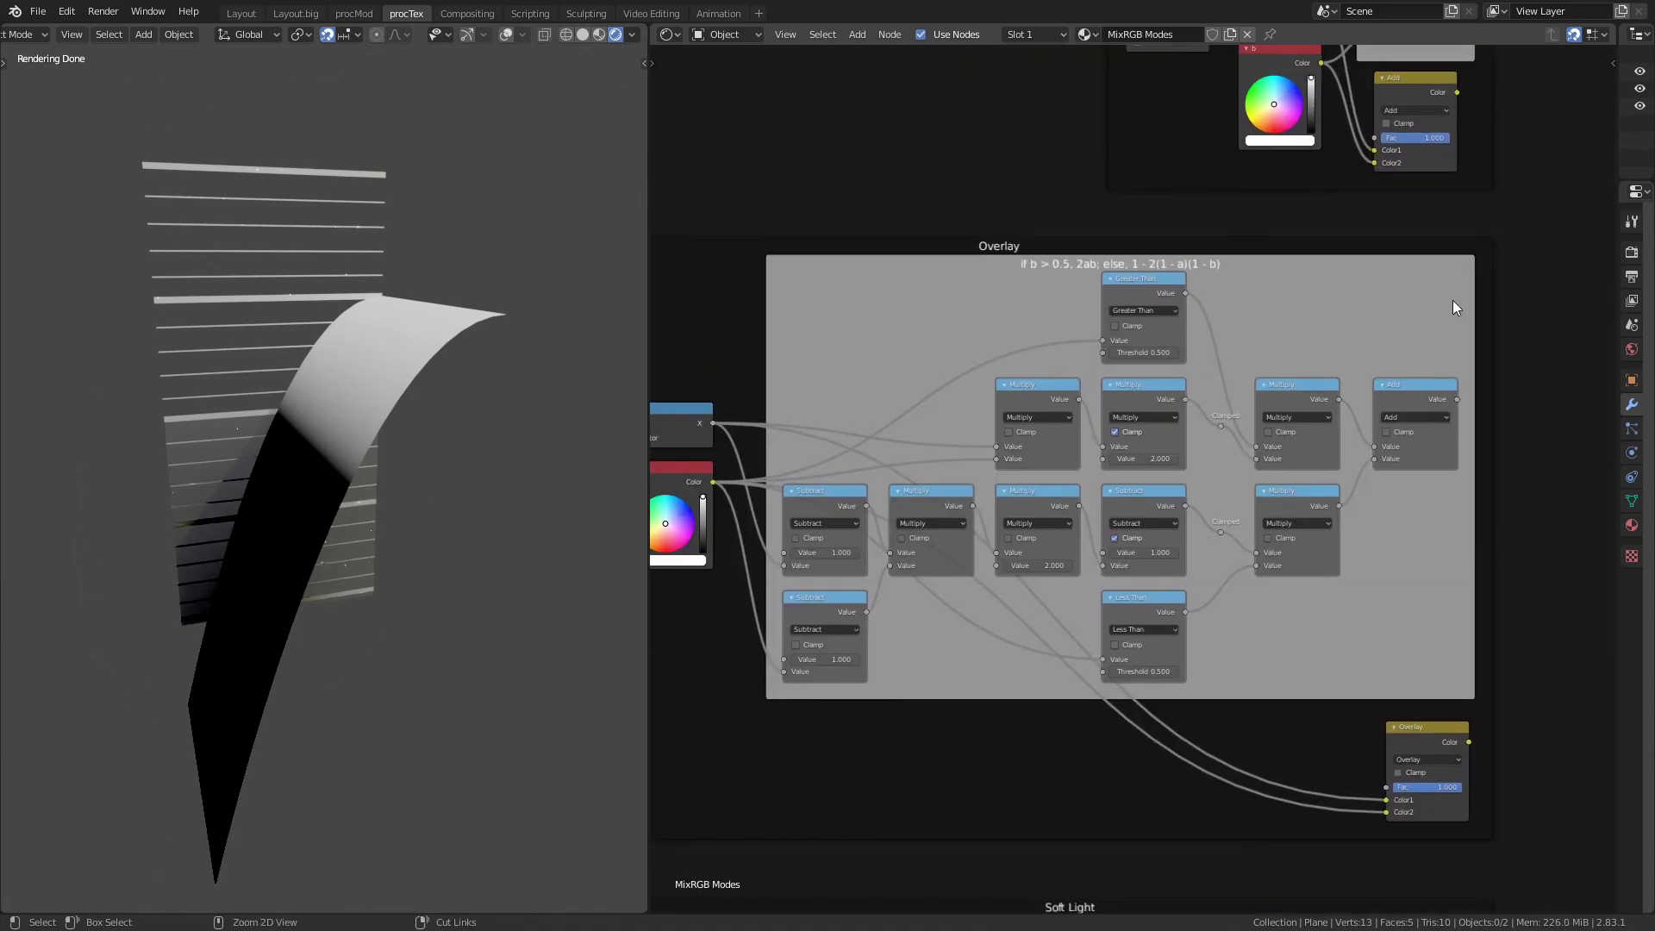
scroll(1121, 362, "up", 3)
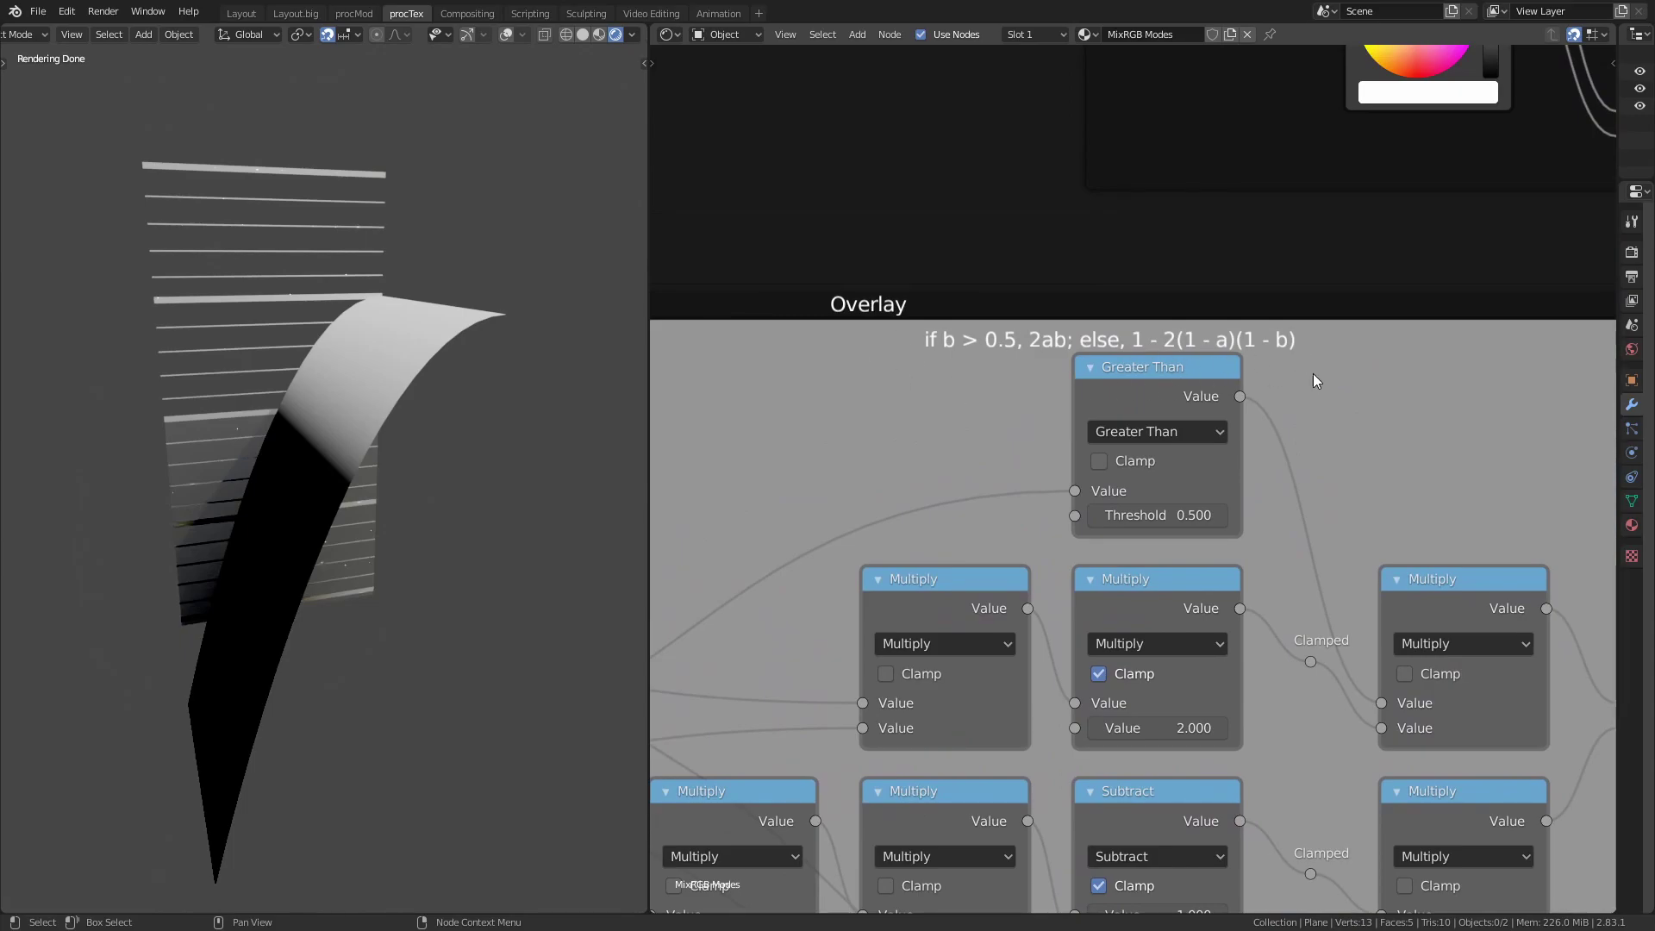
scroll(1312, 374, "down", 3)
scroll(1466, 417, "down", 3)
mouse_move(1466, 417)
middle_mouse_down()
mouse_move(1535, 519)
mouse_move(1497, 307)
middle_mouse_up()
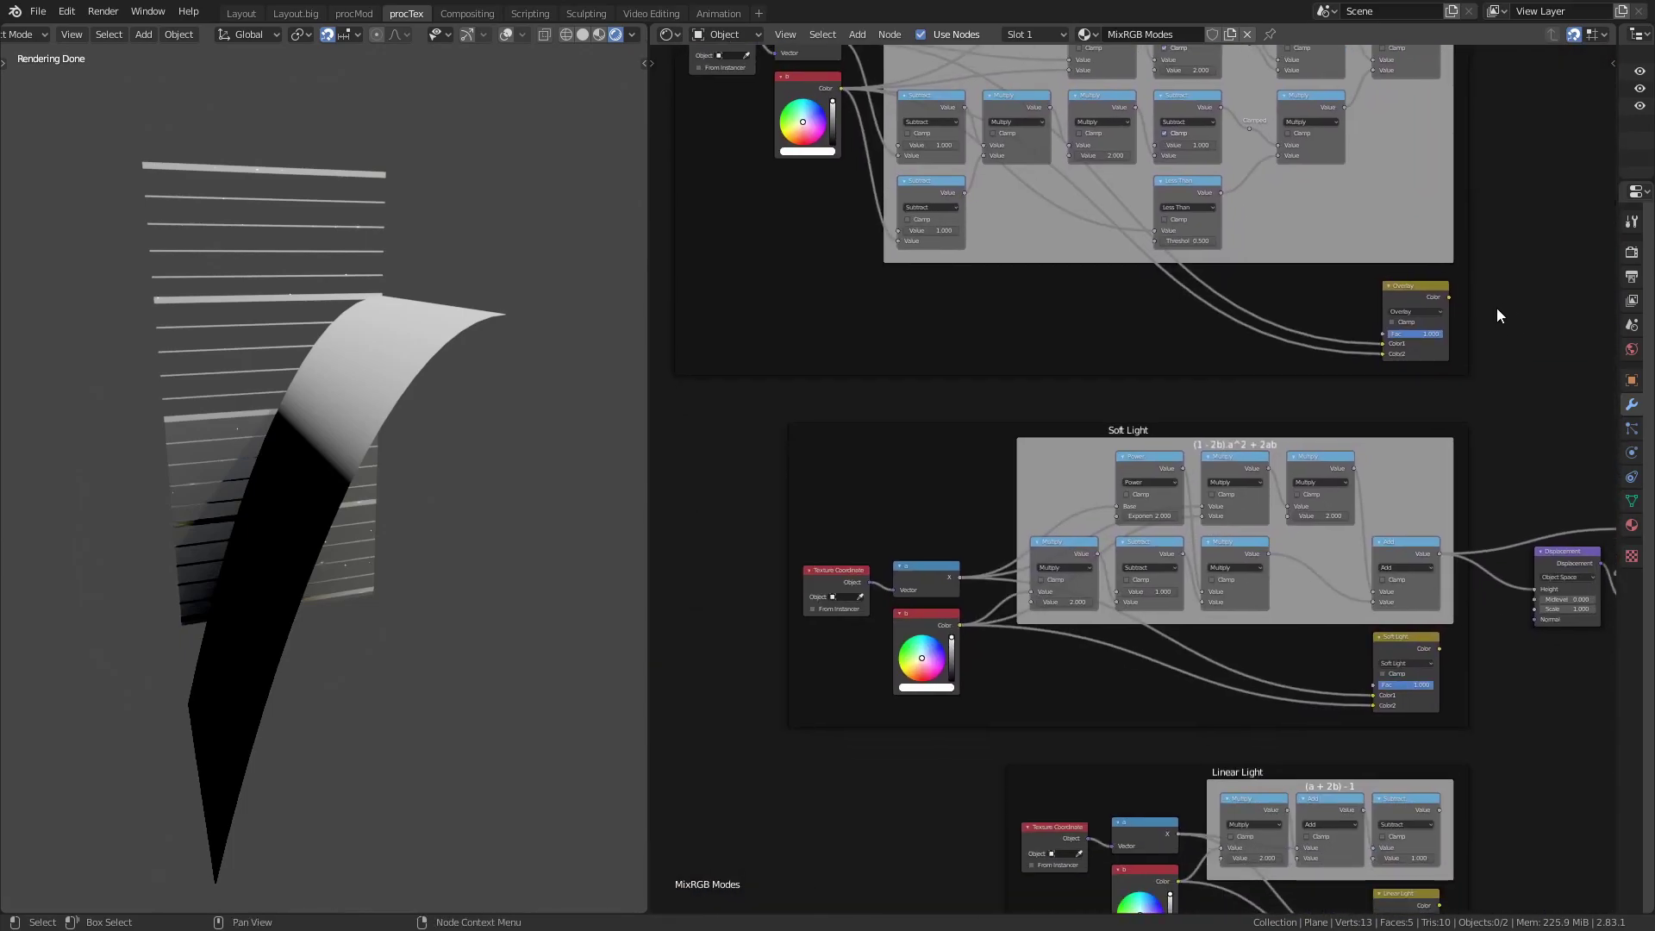